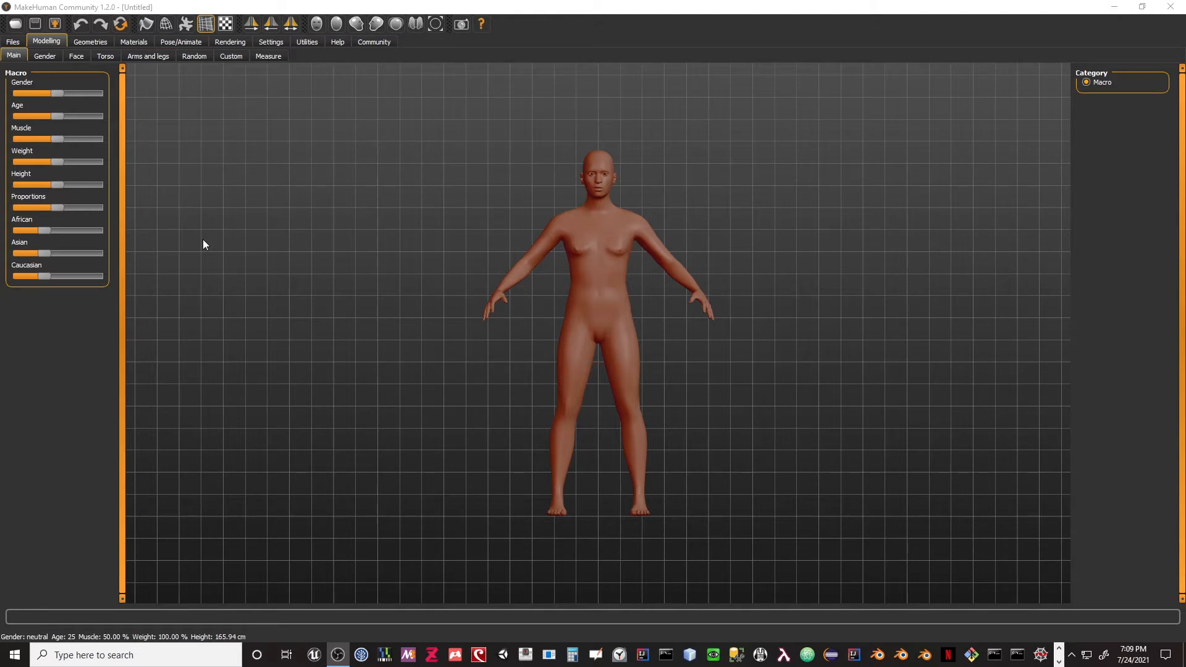
{"action": "left_click", "coordinate": [13, 42]}
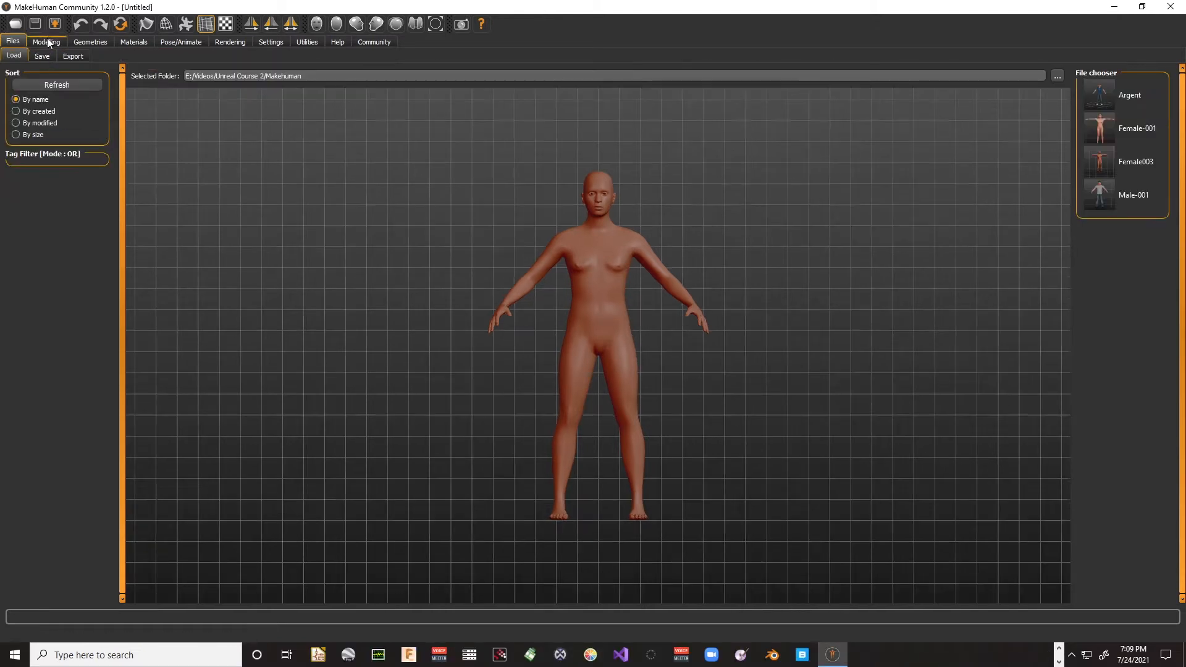
{"action": "left_click", "coordinate": [49, 39]}
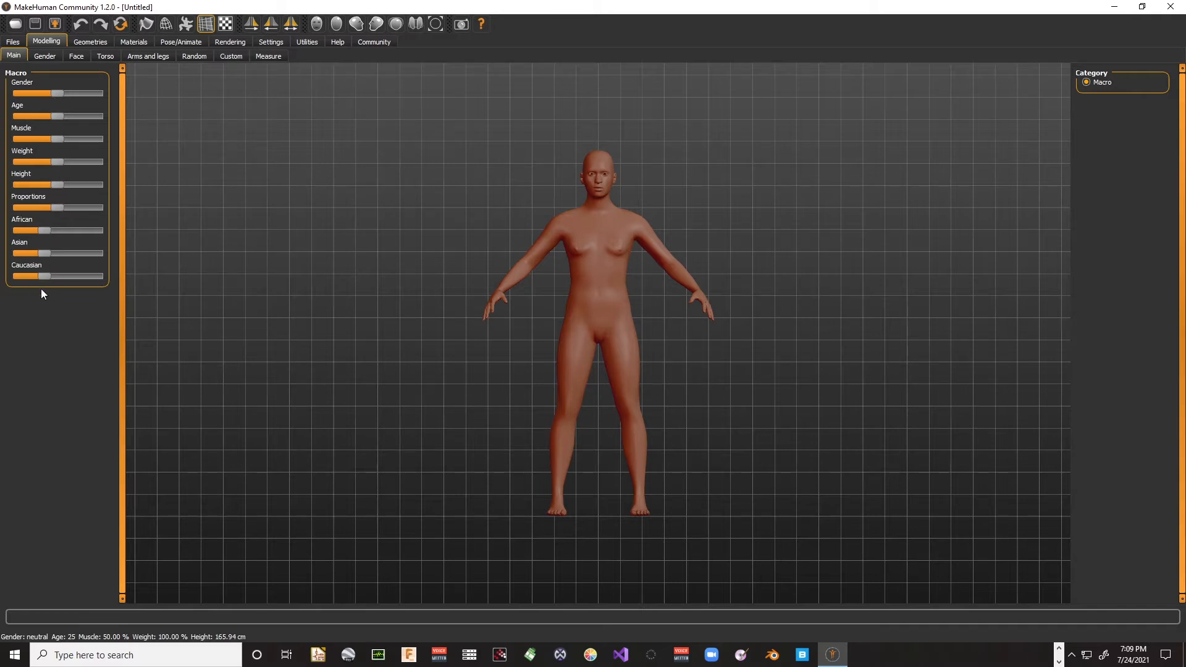
{"action": "left_click", "coordinate": [47, 54]}
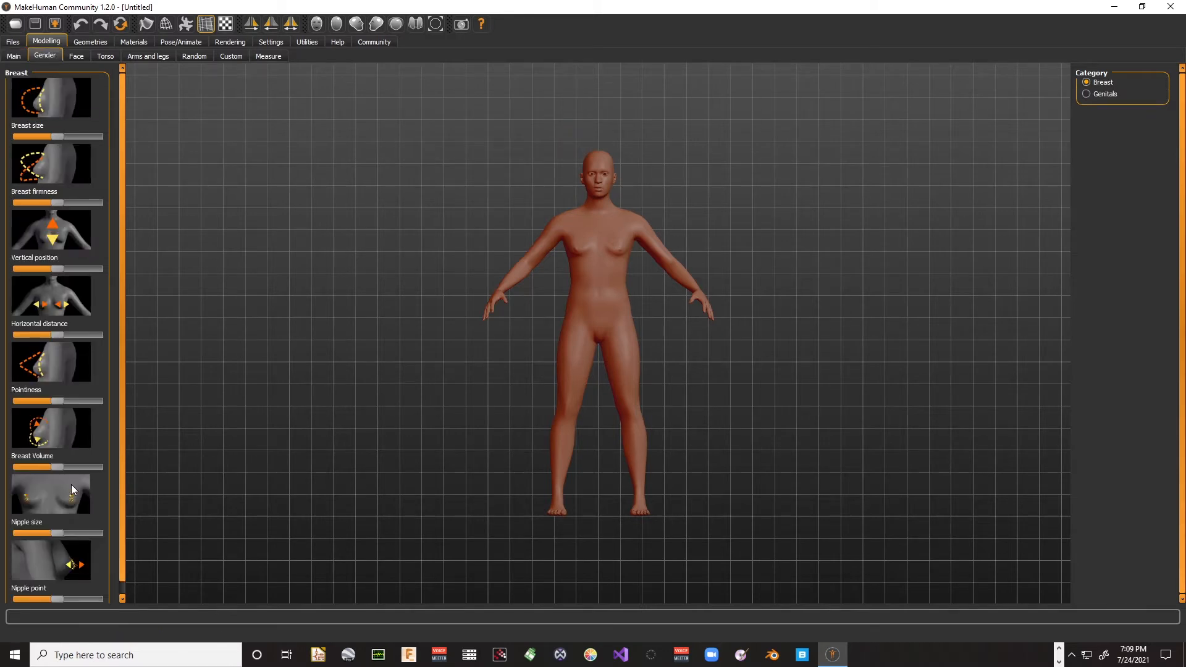
{"action": "left_click", "coordinate": [77, 56]}
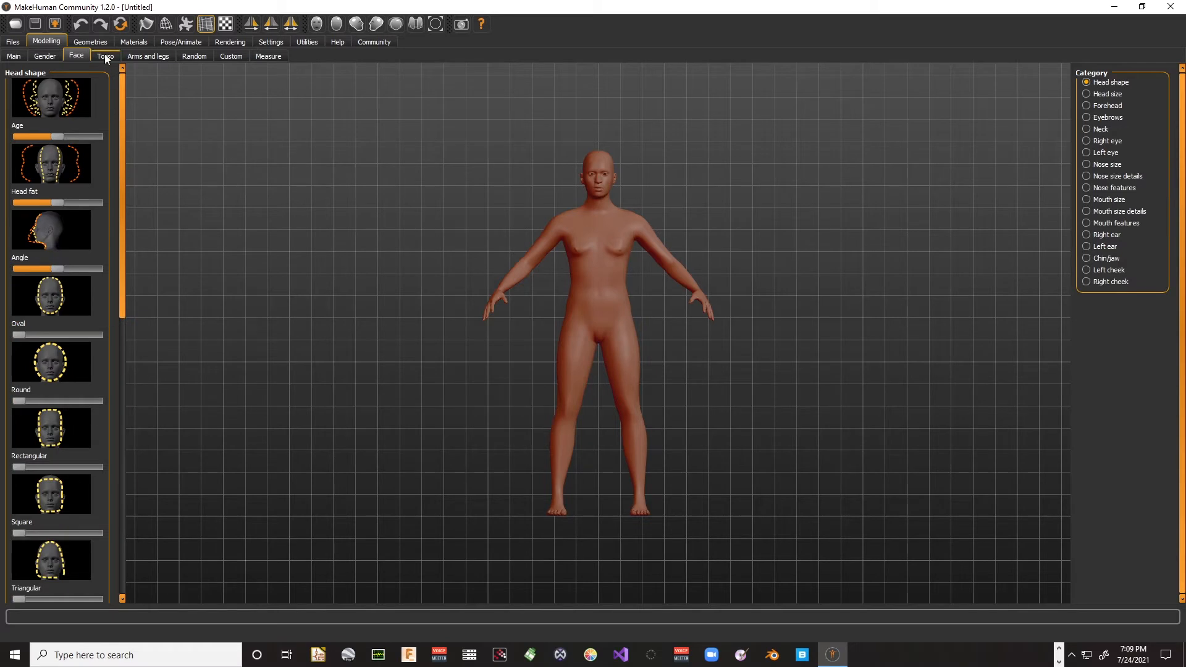
{"action": "left_click", "coordinate": [105, 56]}
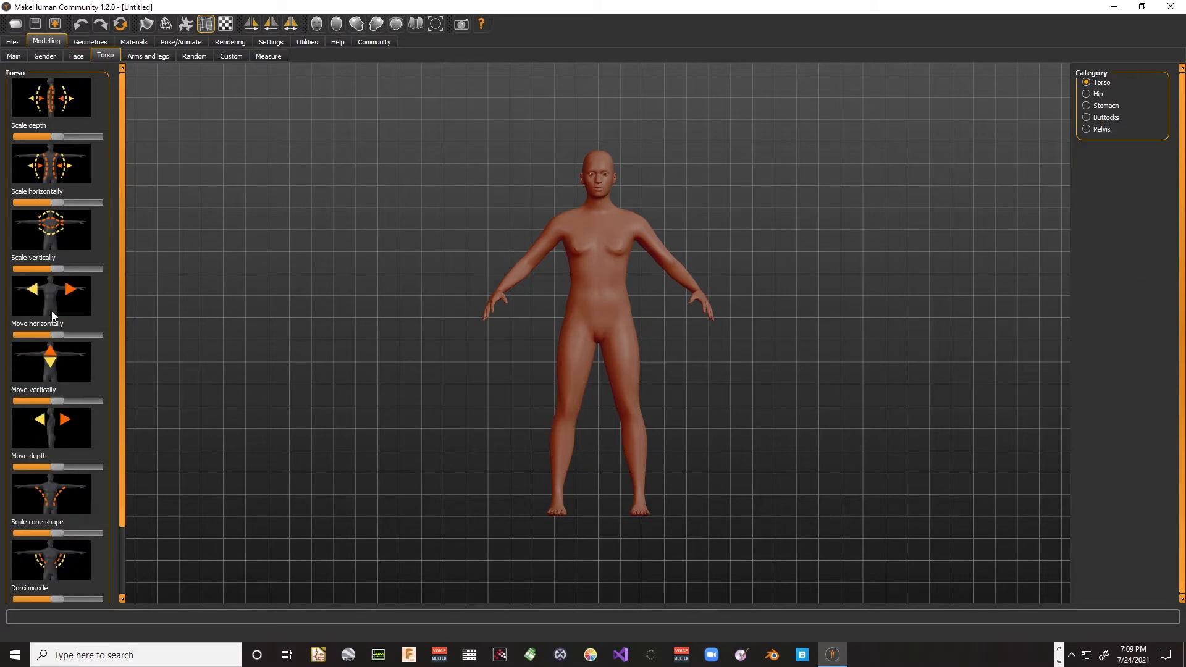
{"action": "left_click", "coordinate": [139, 54]}
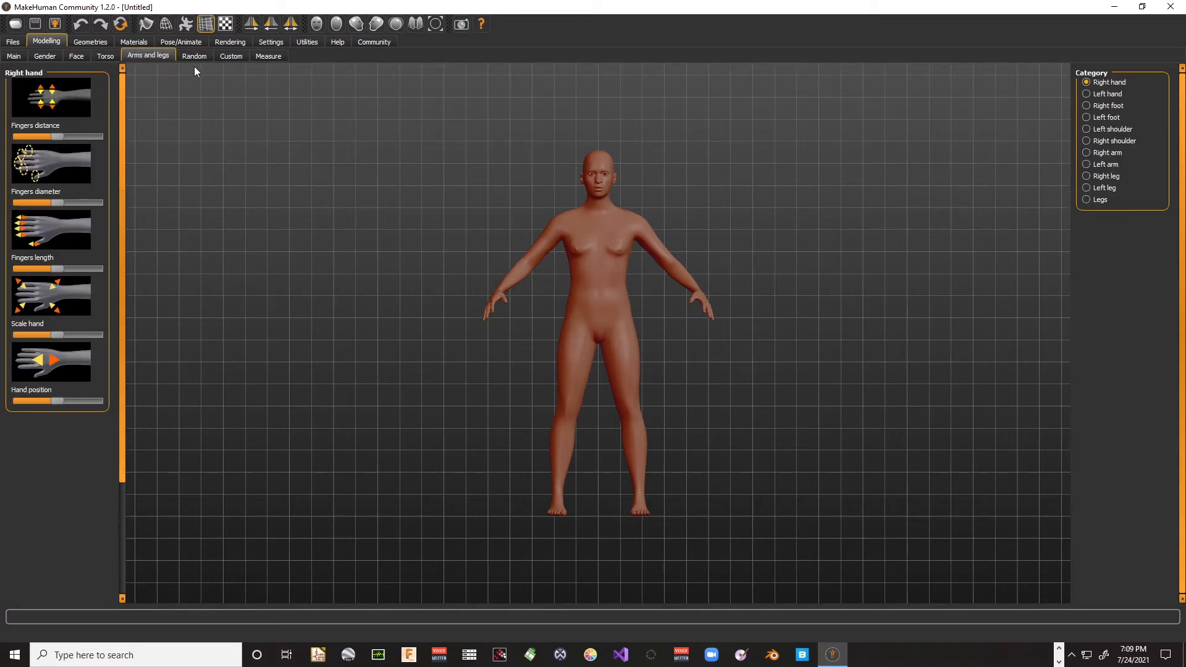
- Dress the character in the Male casualsuit03 outfit and the Shoes01 shoes
{"action": "left_click", "coordinate": [89, 43]}
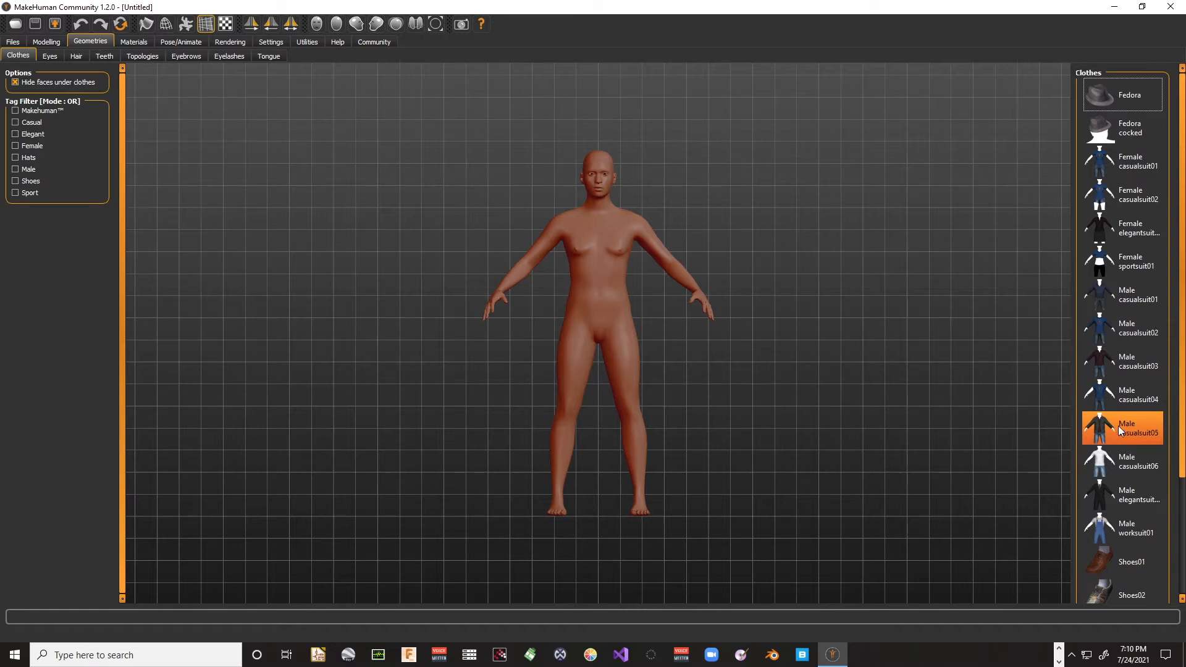
{"action": "left_click", "coordinate": [1136, 368]}
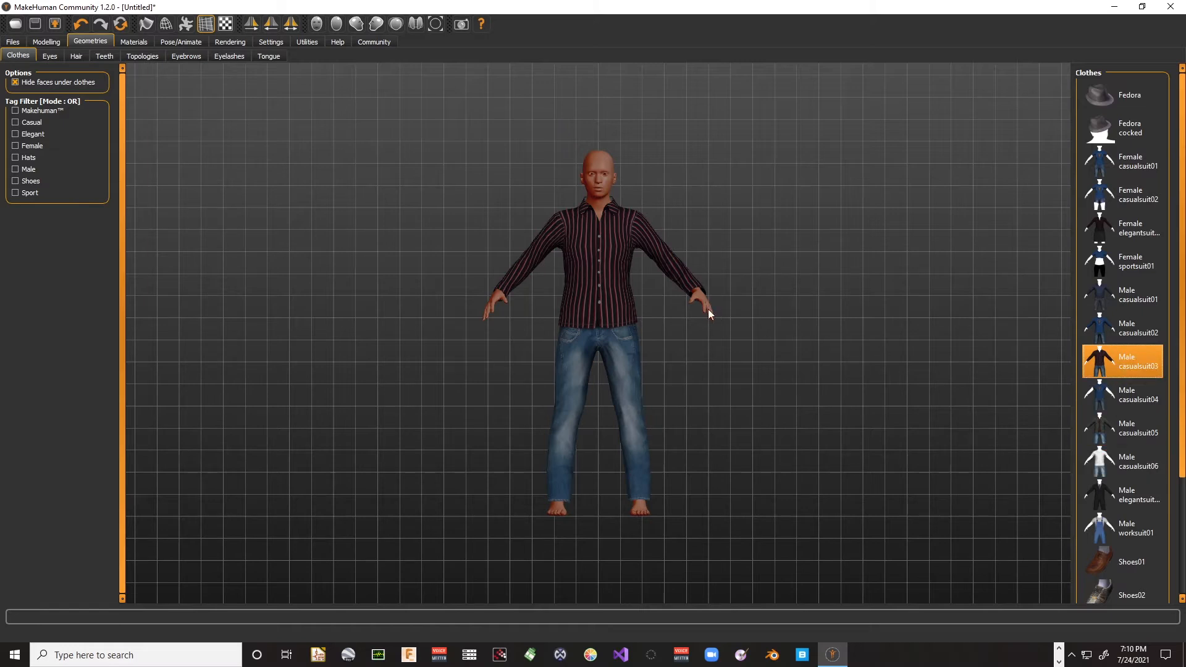
{"action": "left_click", "coordinate": [1109, 564]}
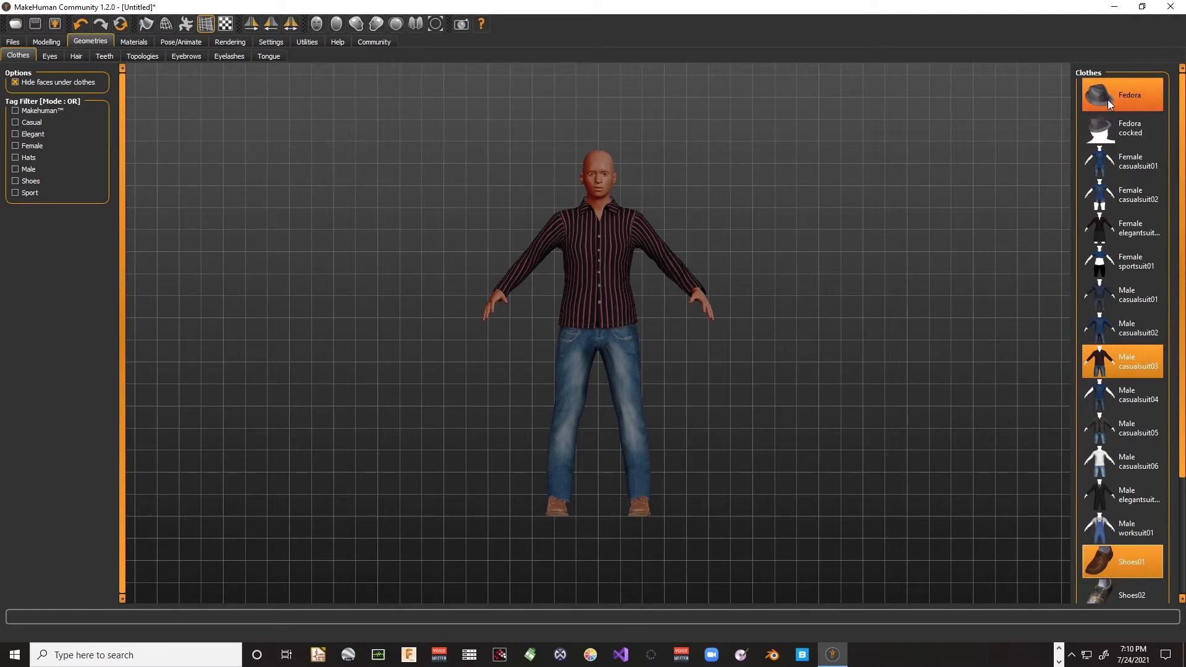
- Try several hairstyles, including Braid01 and Long01, and give the character the Short01 hair
{"action": "left_click", "coordinate": [76, 56]}
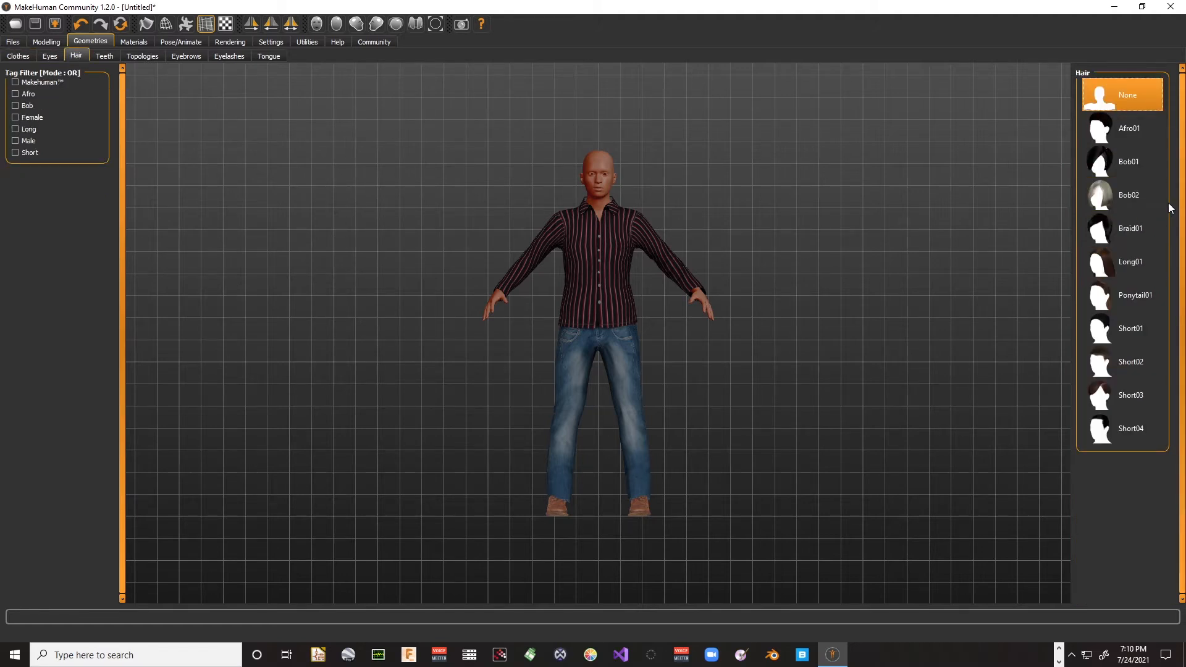
{"action": "left_click", "coordinate": [1138, 136]}
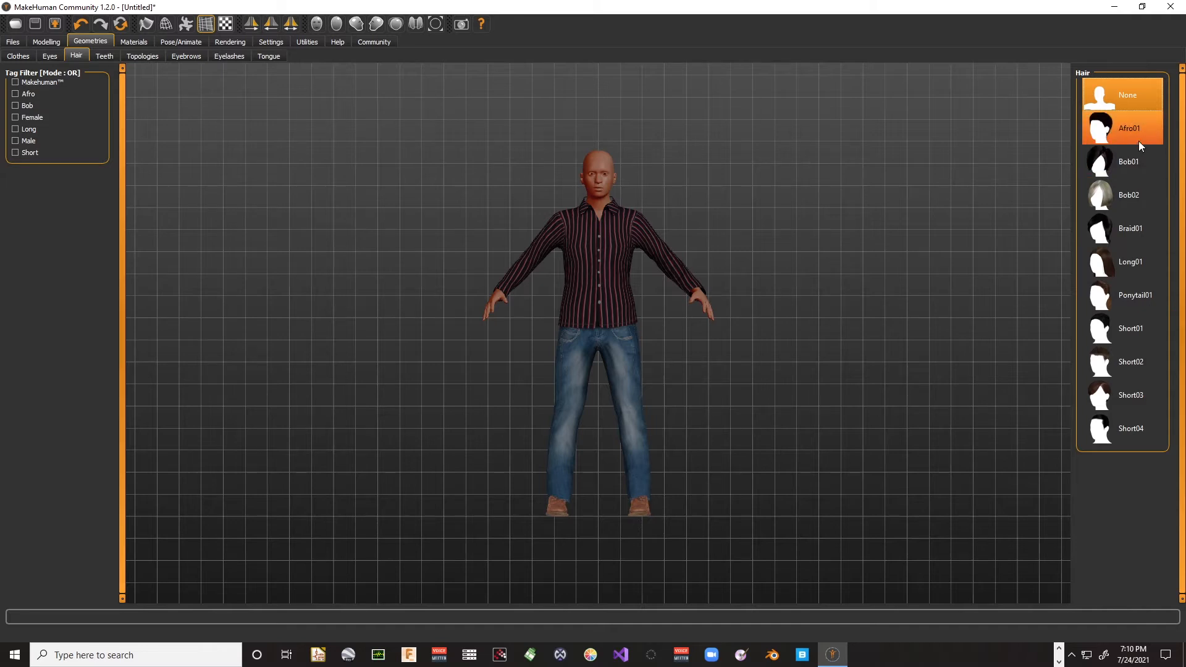
{"action": "left_click", "coordinate": [1127, 194]}
{"action": "left_click", "coordinate": [1126, 226]}
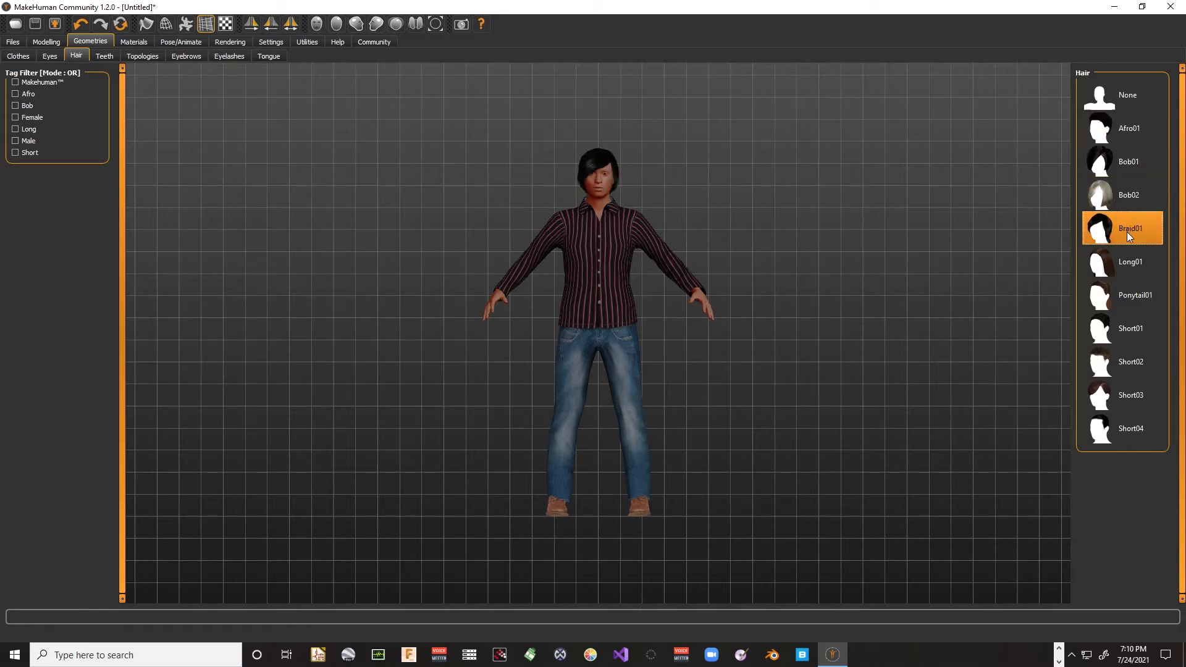
{"action": "left_click", "coordinate": [1130, 264]}
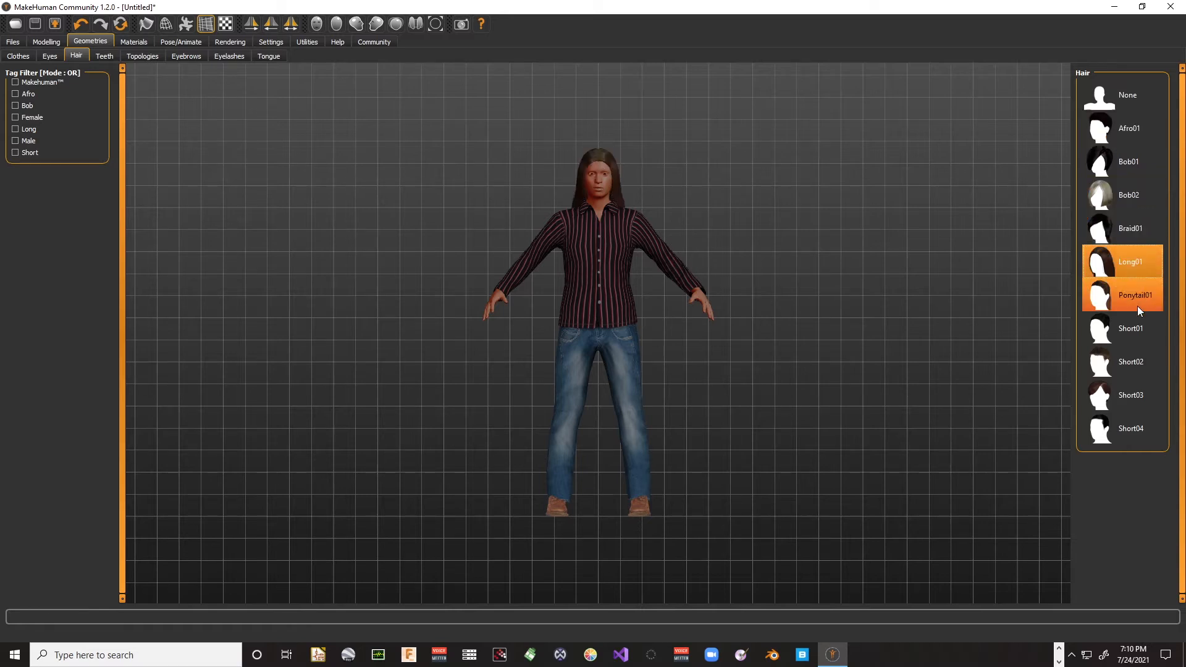
{"action": "left_click", "coordinate": [1149, 333]}
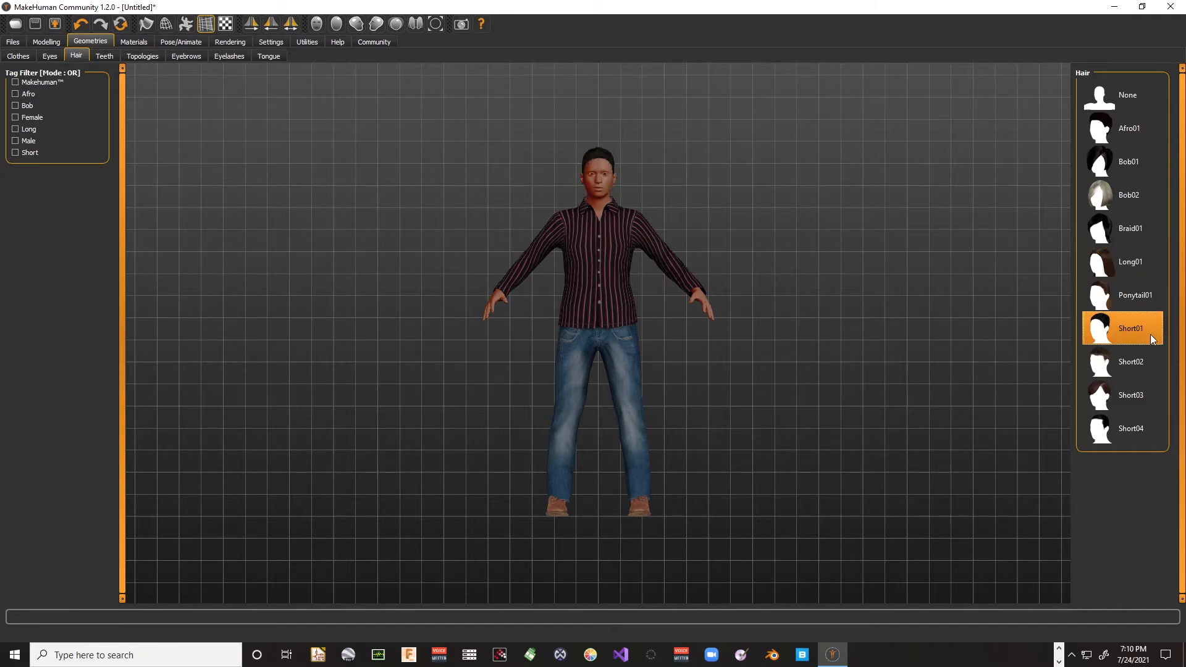
{"action": "mouse_move", "coordinate": [673, 217]}
{"action": "left_mouse_down"}
{"action": "mouse_move", "coordinate": [695, 217]}
{"action": "mouse_move", "coordinate": [593, 262]}
{"action": "mouse_move", "coordinate": [461, 218]}
{"action": "mouse_move", "coordinate": [387, 225]}
{"action": "mouse_move", "coordinate": [437, 270]}
{"action": "mouse_move", "coordinate": [686, 280]}
{"action": "mouse_move", "coordinate": [719, 209]}
{"action": "mouse_move", "coordinate": [694, 217]}
{"action": "left_mouse_up"}
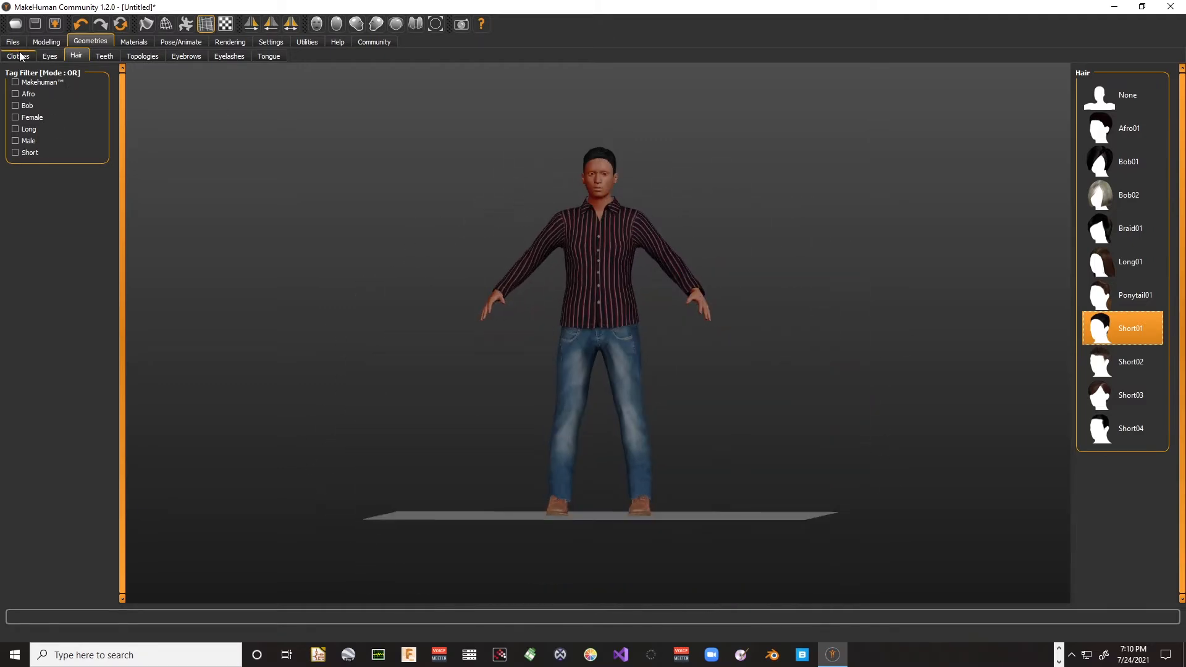
- Set the character's macro gender fully to male
{"action": "left_click", "coordinate": [45, 40]}
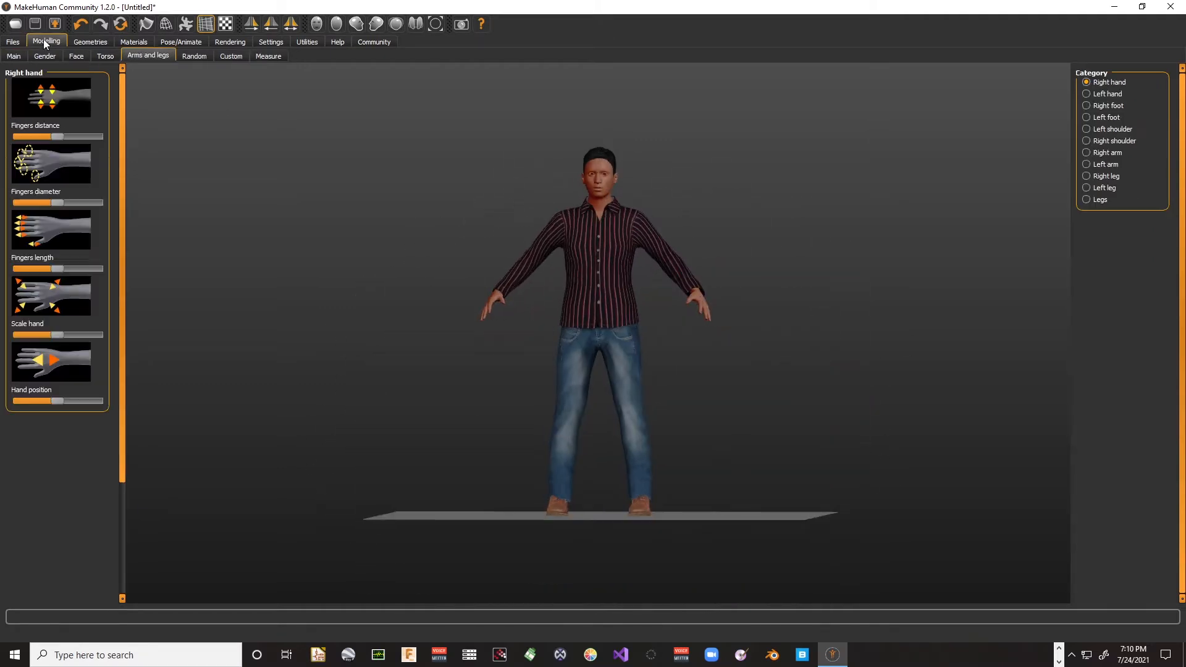
{"action": "left_click", "coordinate": [14, 55]}
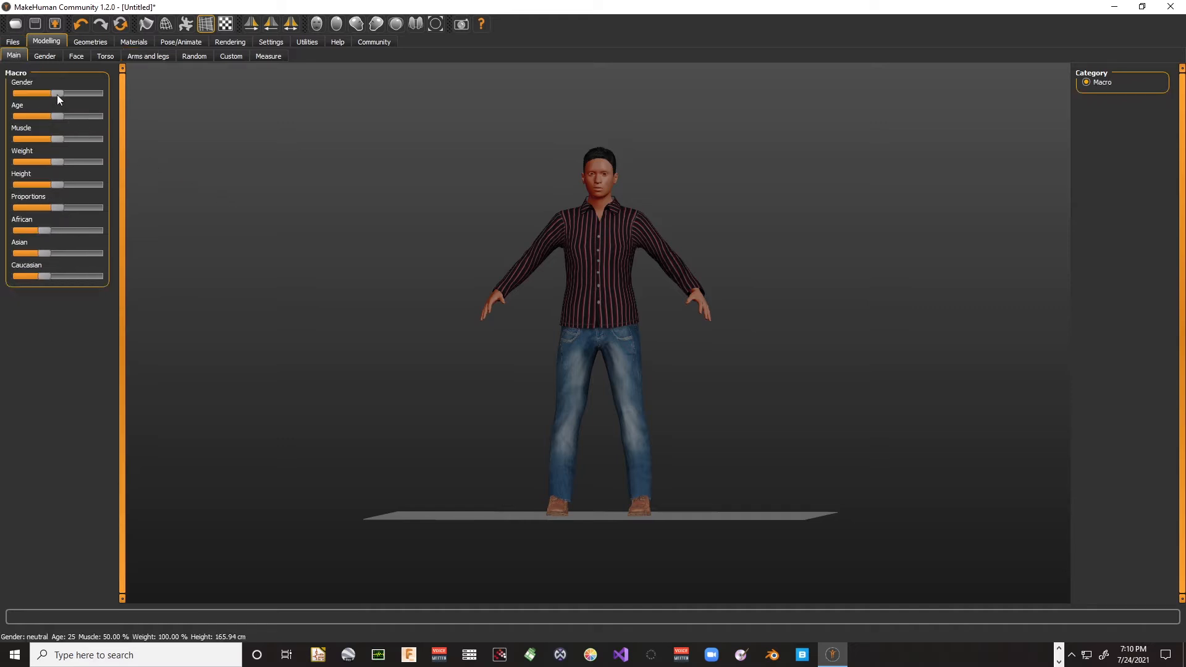
{"action": "left_click_drag", "start_coordinate": [57, 93], "coordinate": [104, 94]}
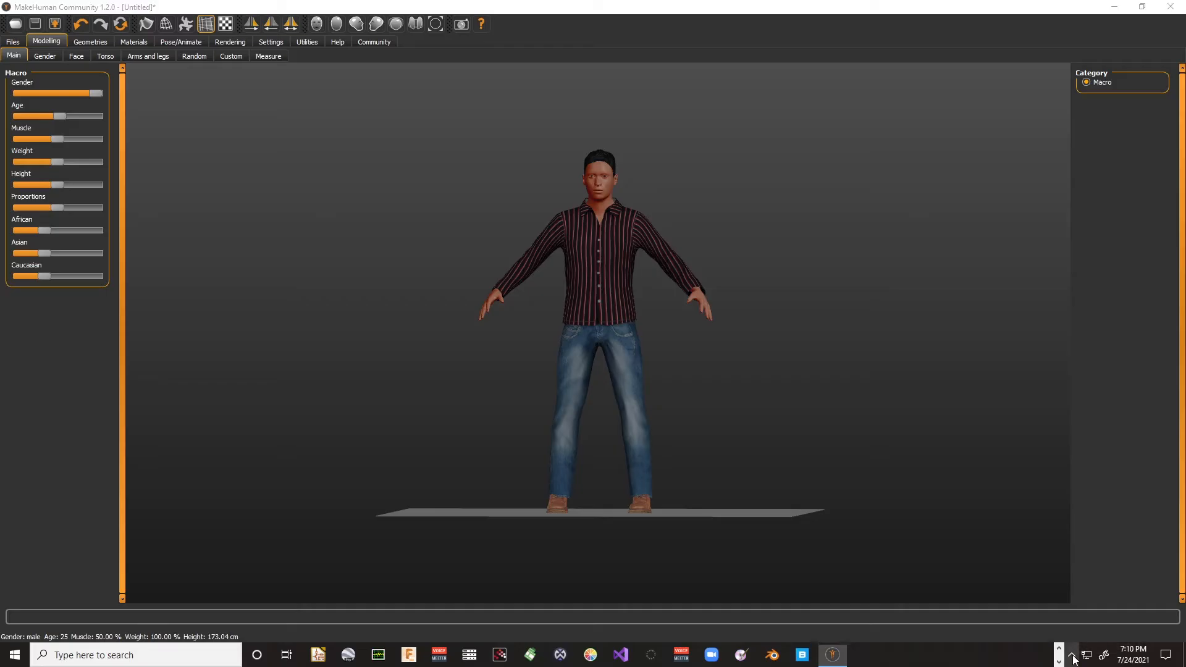
{"action": "left_click", "coordinate": [1072, 655]}
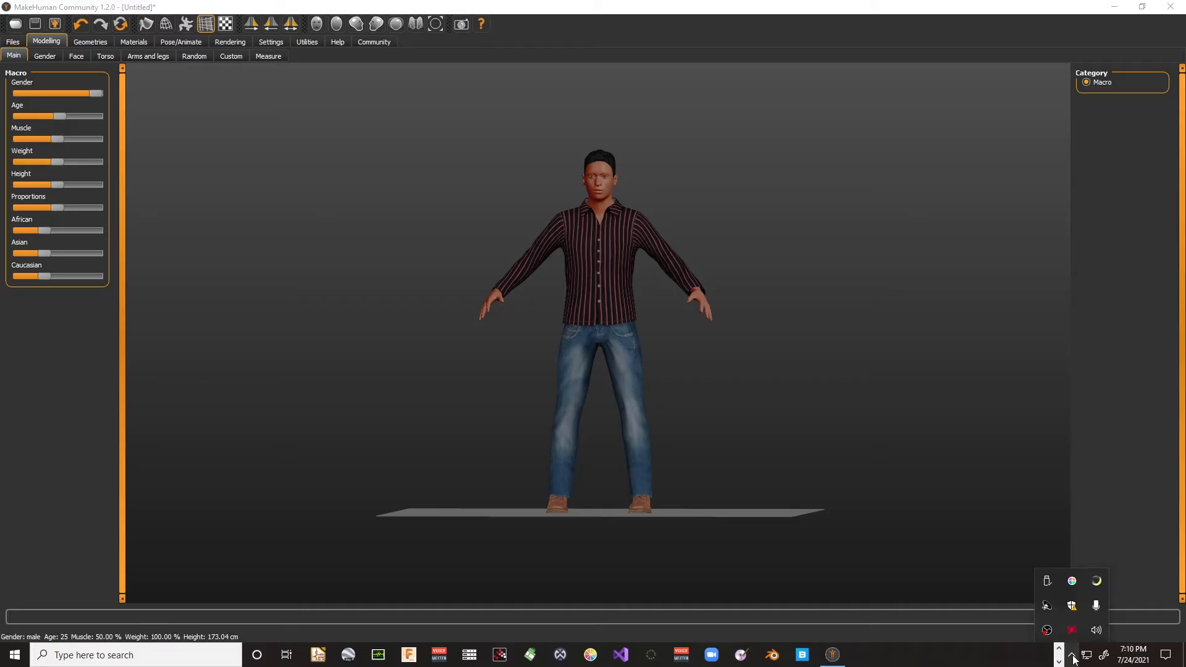
{"action": "right_click", "coordinate": [1098, 581]}
{"action": "left_click", "coordinate": [1112, 573]}
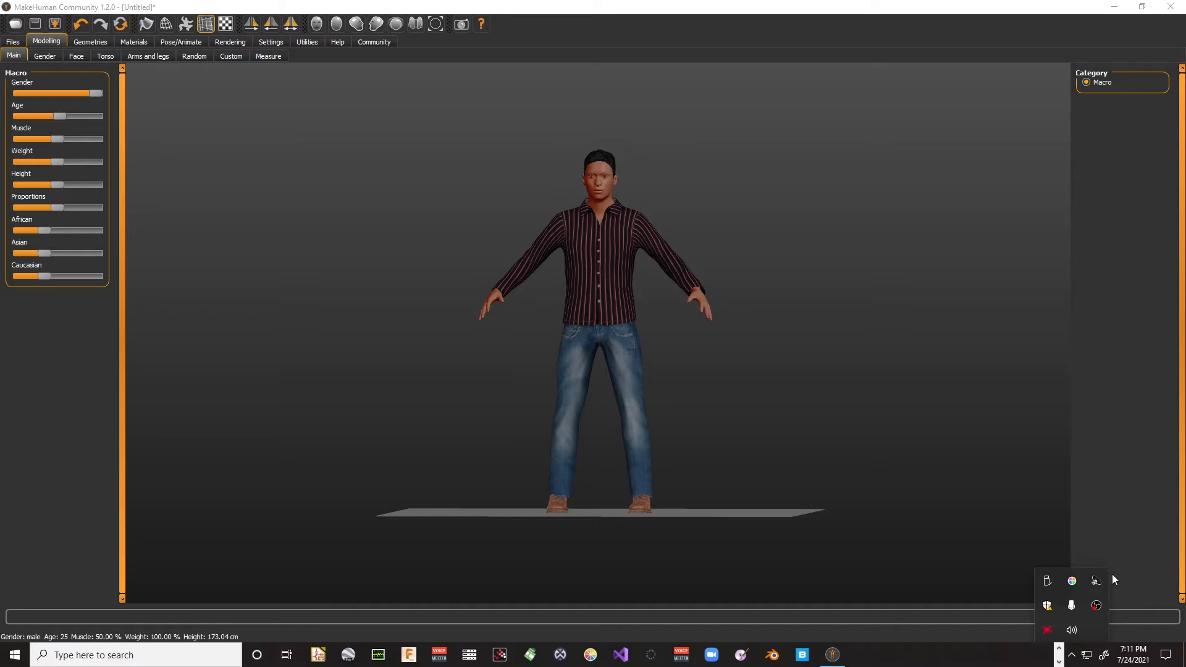
{"action": "left_click", "coordinate": [113, 329]}
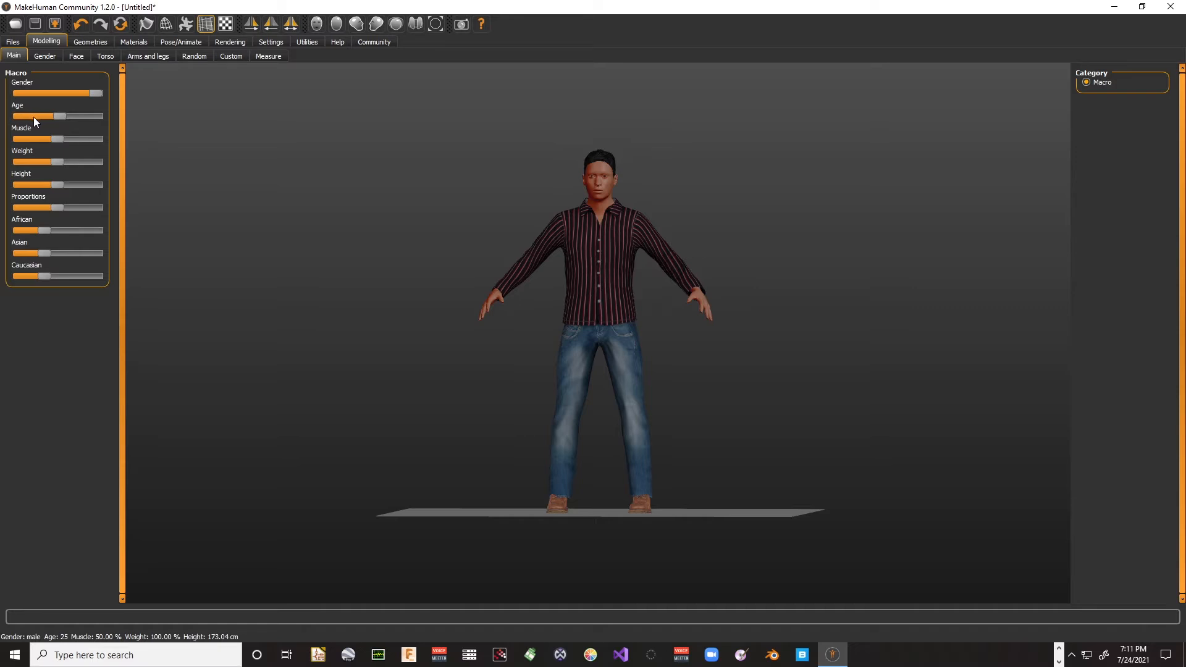
- Set the body macros to age 58, muscle 100 %, weight 127.80 %, proportions about two thirds and African at maximum
{"action": "left_click_drag", "start_coordinate": [59, 117], "coordinate": [78, 162]}
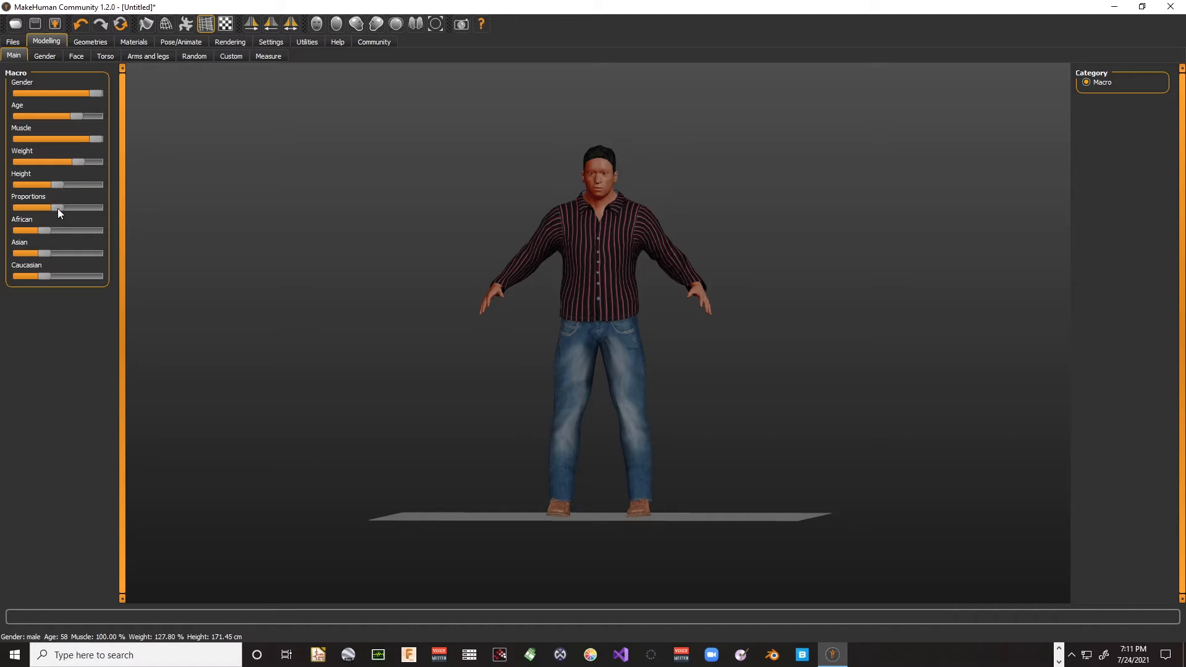
{"action": "mouse_move", "coordinate": [57, 208]}
{"action": "left_mouse_down"}
{"action": "mouse_move", "coordinate": [69, 206]}
{"action": "mouse_move", "coordinate": [35, 203]}
{"action": "mouse_move", "coordinate": [73, 206]}
{"action": "left_mouse_up"}
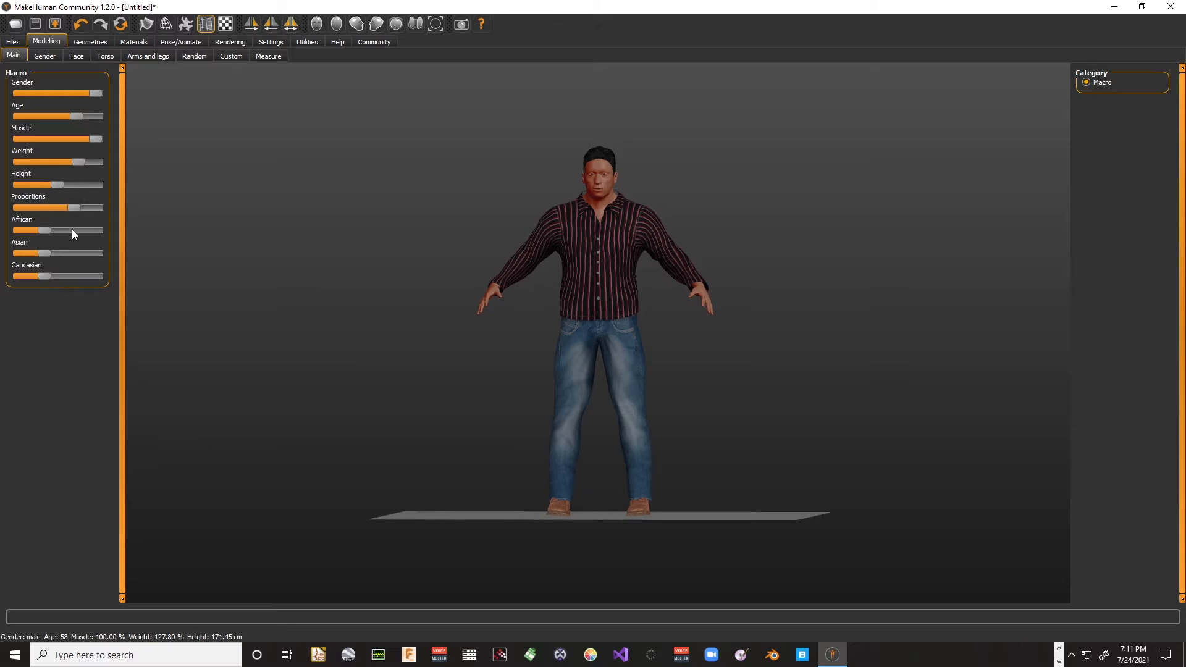
{"action": "left_click_drag", "start_coordinate": [42, 230], "coordinate": [100, 230]}
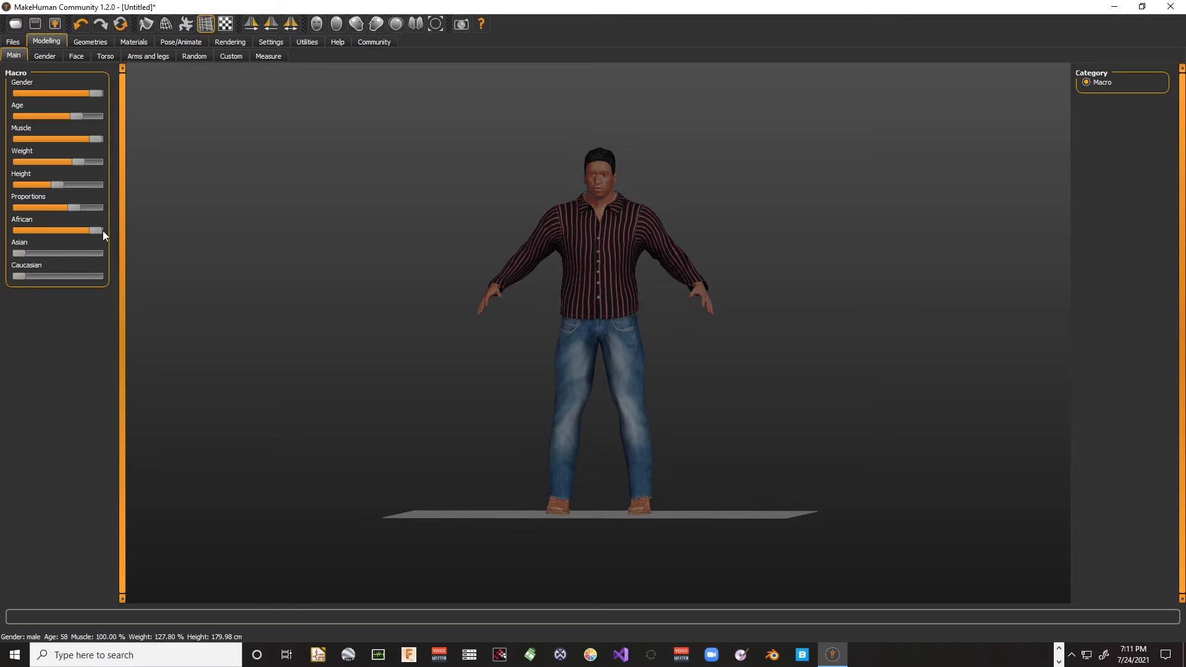
{"action": "scroll", "coordinate": [494, 284], "scroll_direction": "up", "scroll_amount": 3}
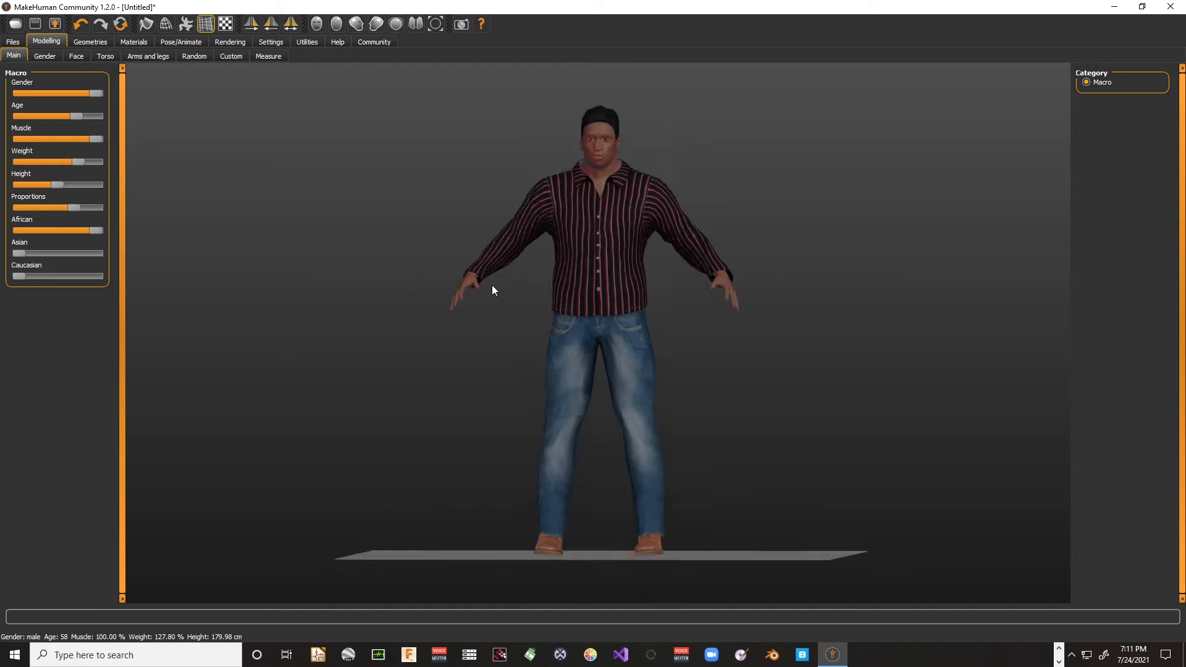
{"action": "mouse_move", "coordinate": [492, 287]}
{"action": "left_mouse_down"}
{"action": "mouse_move", "coordinate": [375, 304]}
{"action": "mouse_move", "coordinate": [346, 291]}
{"action": "mouse_move", "coordinate": [503, 294]}
{"action": "left_mouse_up"}
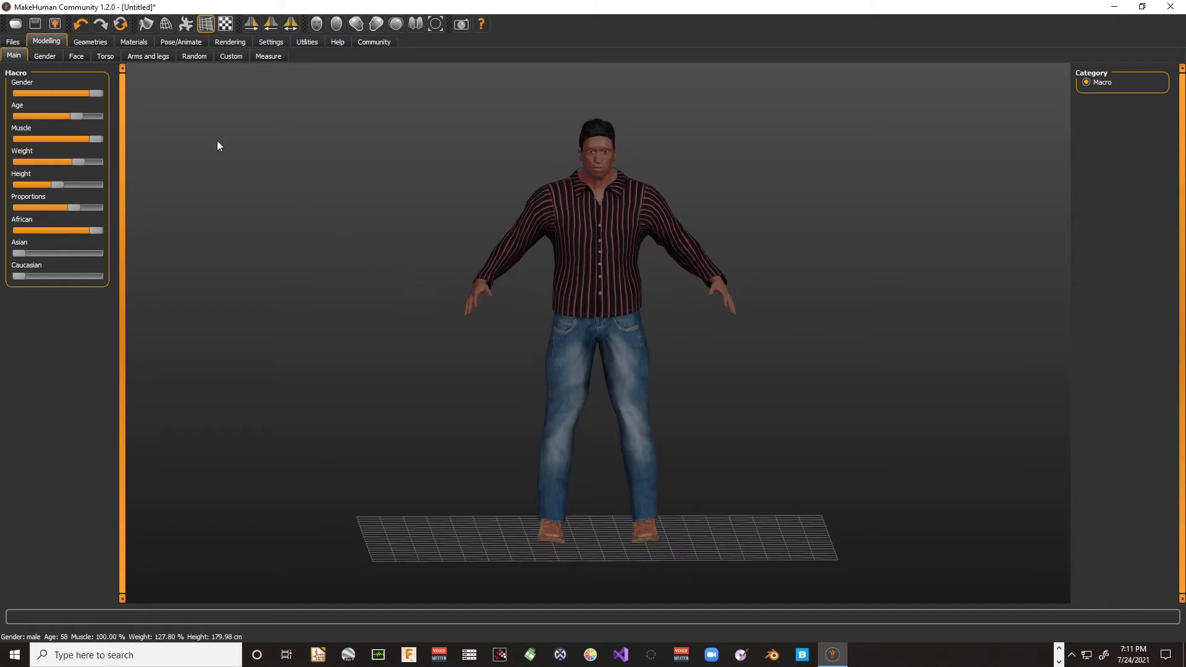
- Adjust the face's head shape, setting head age slightly below the middle and head fat to about a quarter
{"action": "left_click", "coordinate": [42, 55]}
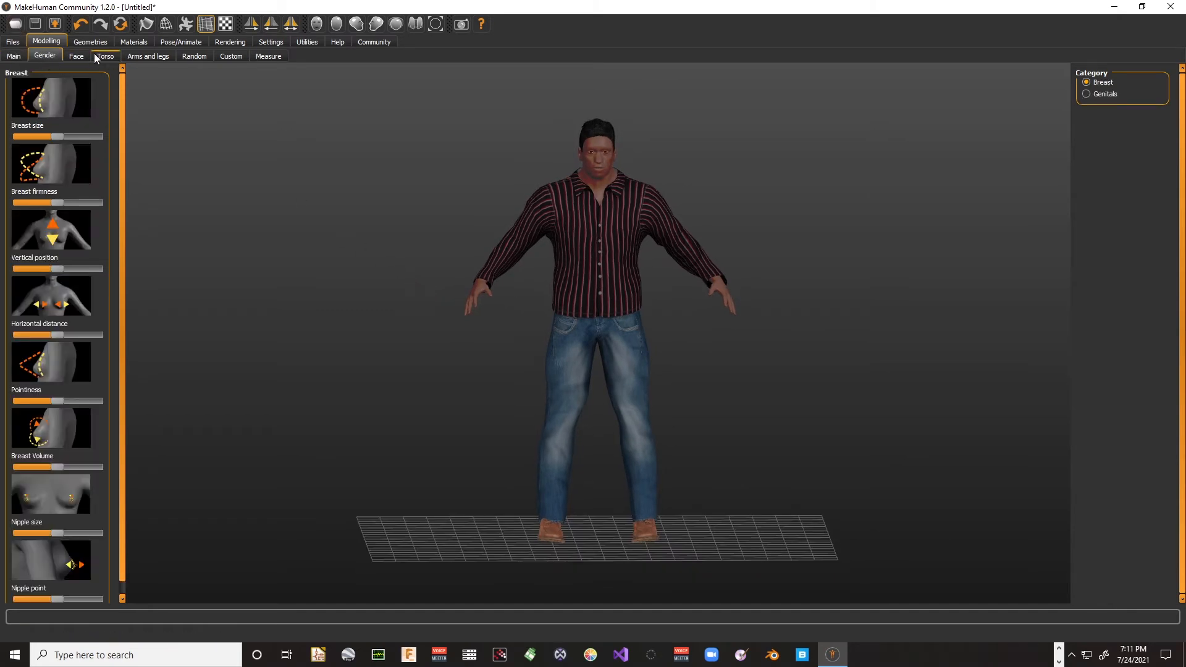
{"action": "left_click", "coordinate": [76, 58]}
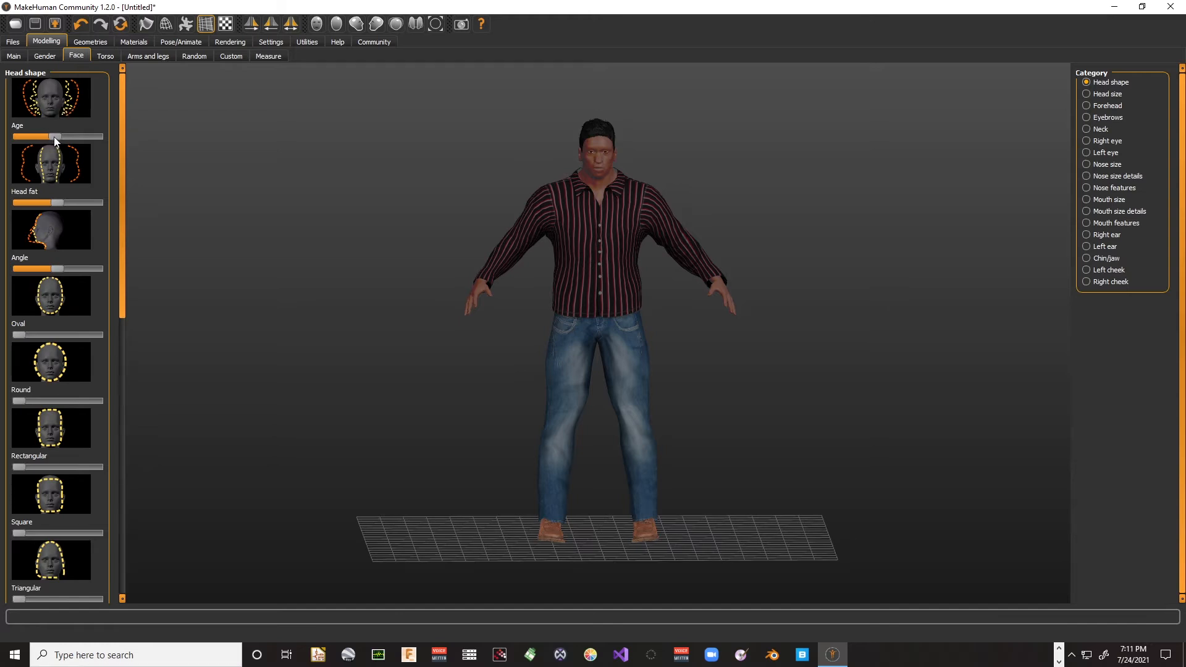
{"action": "left_click", "coordinate": [29, 136]}
{"action": "left_click_drag", "start_coordinate": [88, 136], "coordinate": [94, 136]}
{"action": "scroll", "coordinate": [596, 214], "scroll_direction": "up", "scroll_amount": 5}
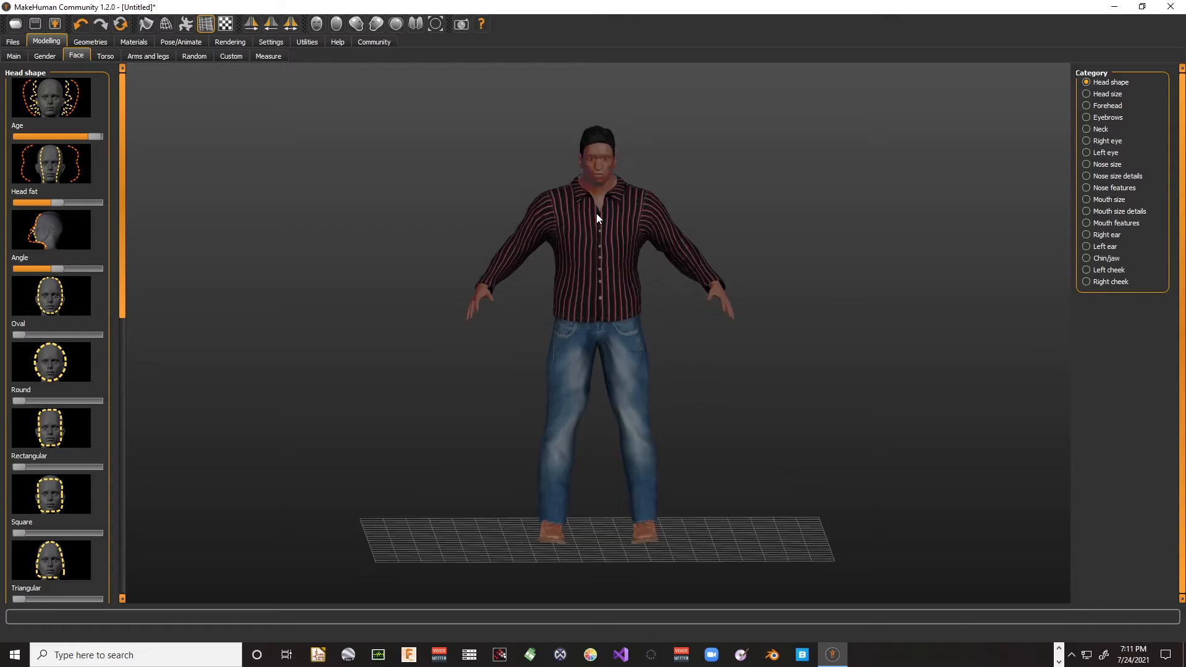
{"action": "scroll", "coordinate": [609, 88], "scroll_direction": "up", "scroll_amount": 3}
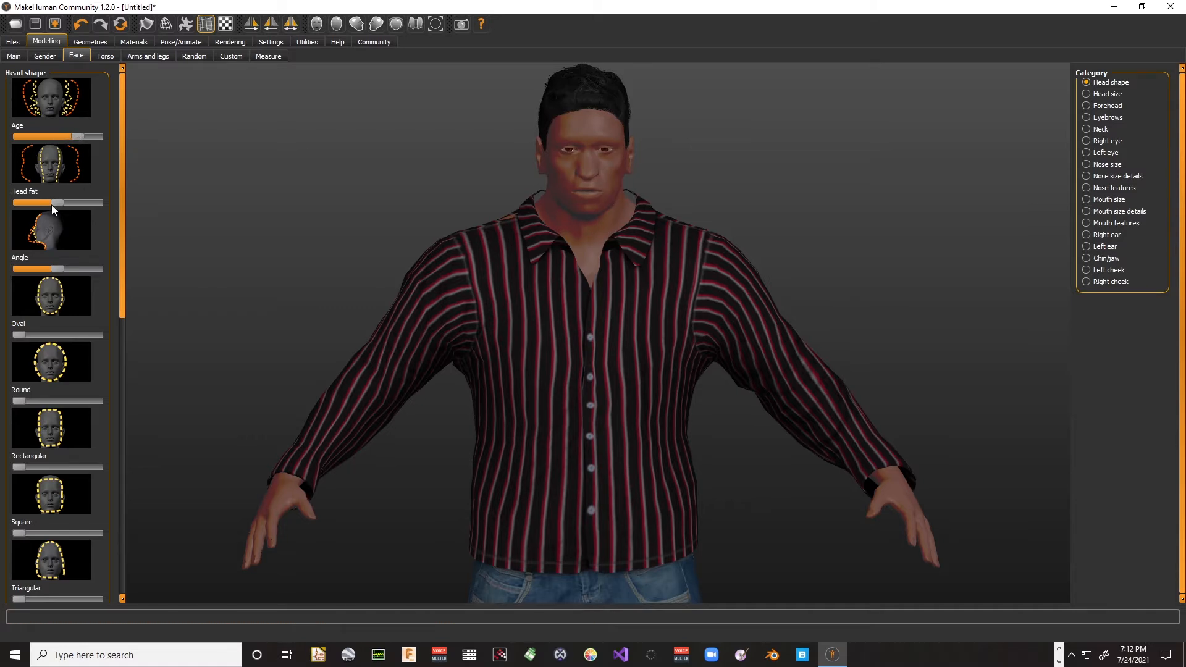
{"action": "left_click_drag", "start_coordinate": [69, 202], "coordinate": [32, 207]}
{"action": "left_click_drag", "start_coordinate": [45, 137], "coordinate": [46, 138]}
- Lower the head angle to about a quarter of its range and try the round head shape
{"action": "left_click_drag", "start_coordinate": [61, 273], "coordinate": [61, 273]}
{"action": "left_click_drag", "start_coordinate": [545, 232], "coordinate": [457, 228]}
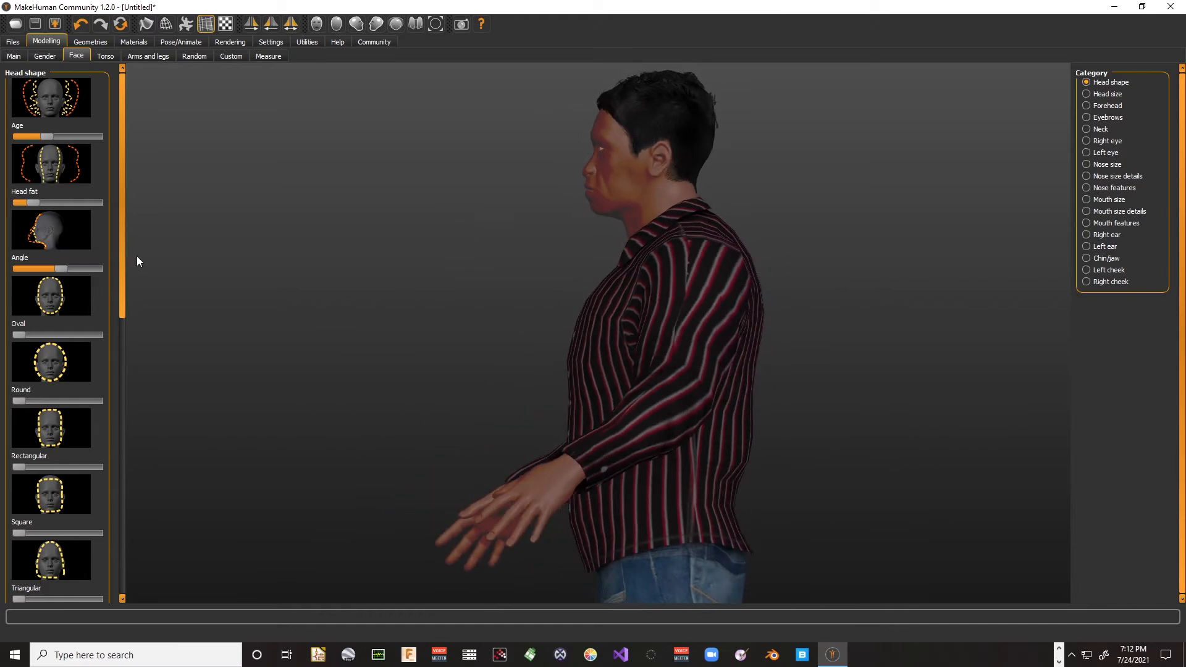
{"action": "mouse_move", "coordinate": [60, 270]}
{"action": "left_mouse_down"}
{"action": "mouse_move", "coordinate": [17, 271]}
{"action": "mouse_move", "coordinate": [37, 276]}
{"action": "left_mouse_up"}
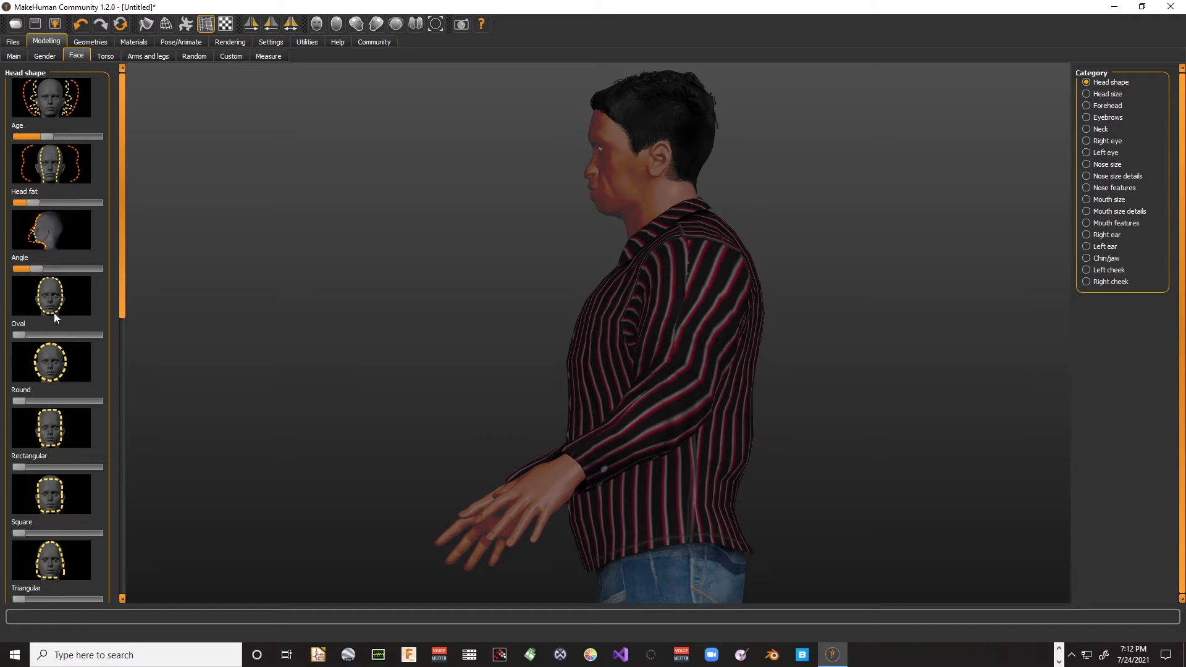
{"action": "left_click_drag", "start_coordinate": [398, 256], "coordinate": [510, 244]}
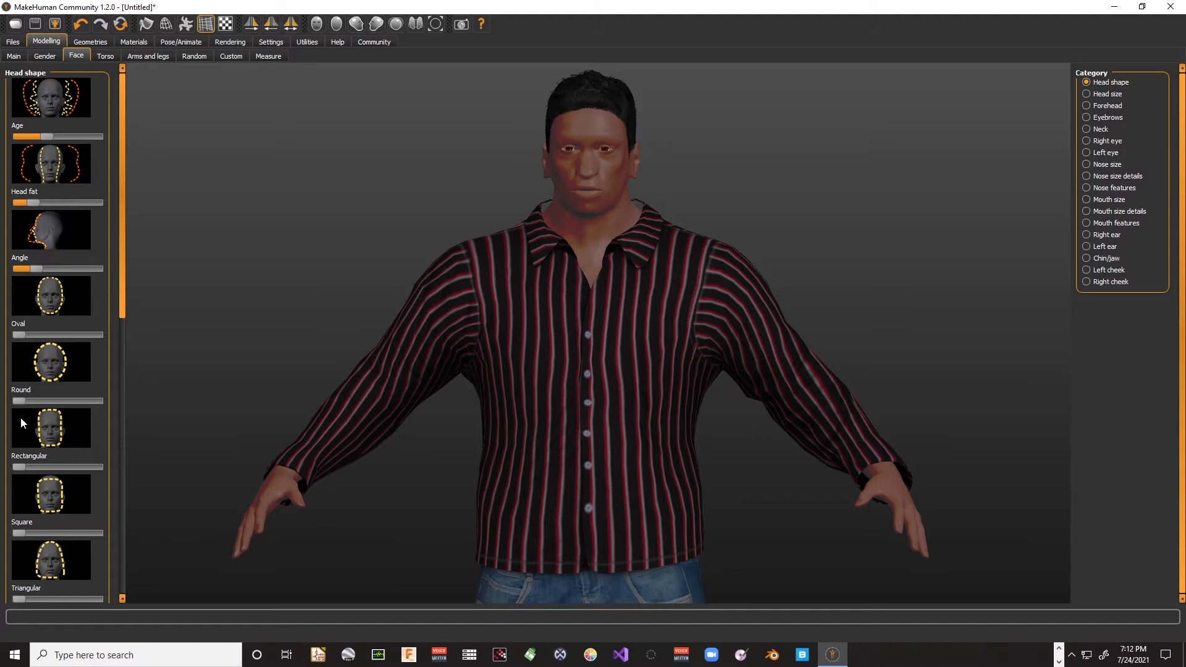
{"action": "mouse_move", "coordinate": [20, 403]}
{"action": "left_mouse_down"}
{"action": "mouse_move", "coordinate": [77, 383]}
{"action": "mouse_move", "coordinate": [18, 389]}
{"action": "left_mouse_up"}
- Narrow the torso by reducing its horizontal scale almost to the minimum
{"action": "left_click", "coordinate": [106, 56]}
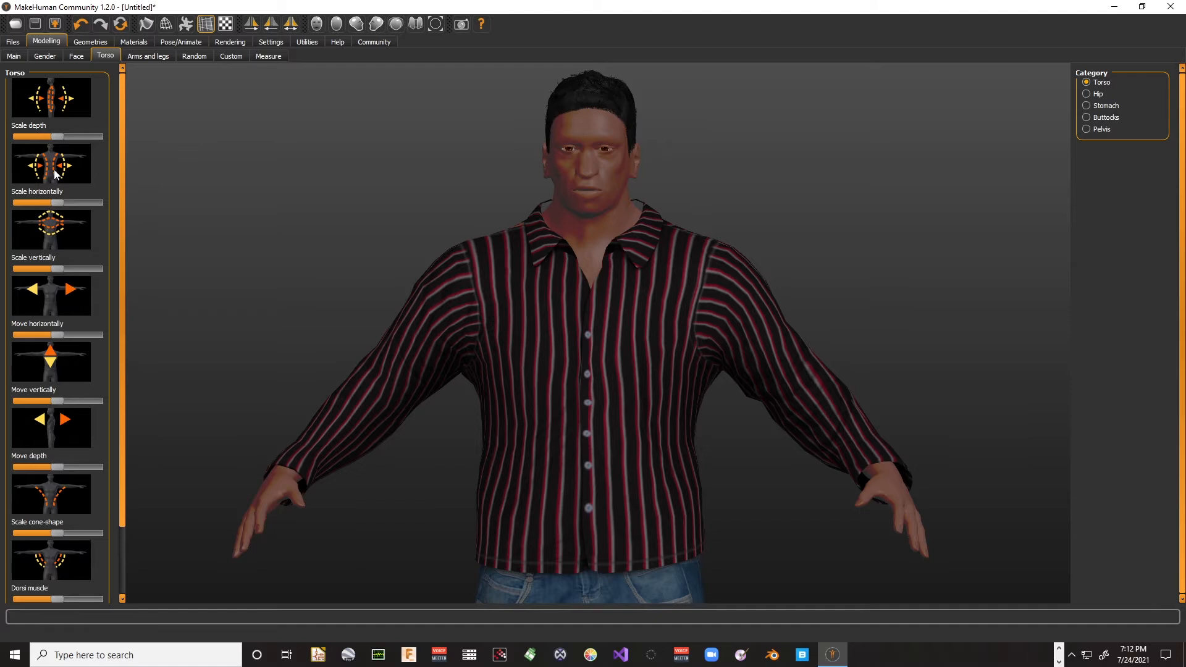
{"action": "left_click_drag", "start_coordinate": [57, 202], "coordinate": [21, 202]}
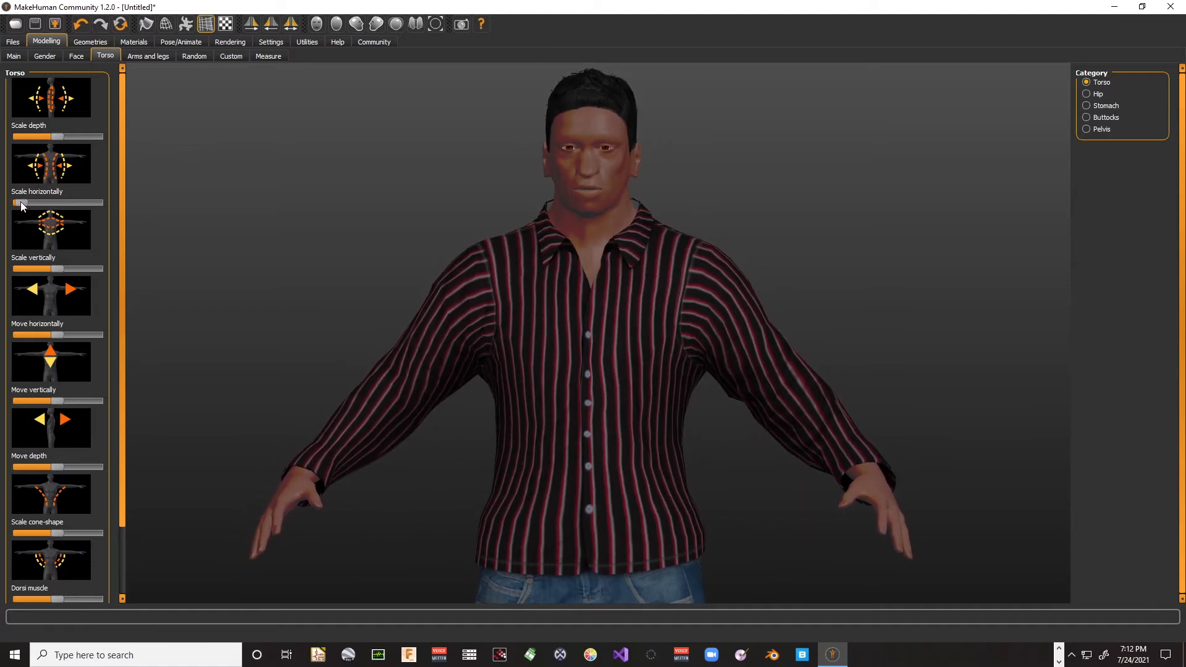
{"action": "scroll", "coordinate": [414, 254], "scroll_direction": "down", "scroll_amount": 5}
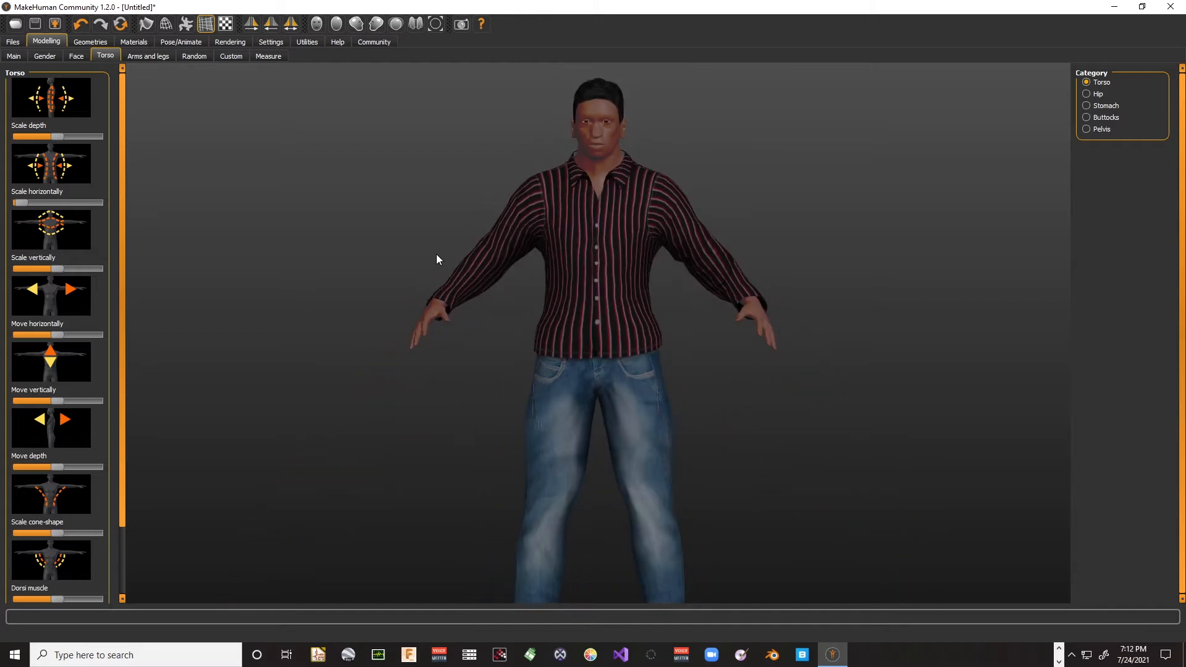
{"action": "scroll", "coordinate": [437, 254], "scroll_direction": "down", "scroll_amount": 3}
{"action": "scroll", "coordinate": [437, 255], "scroll_direction": "up", "scroll_amount": 3}
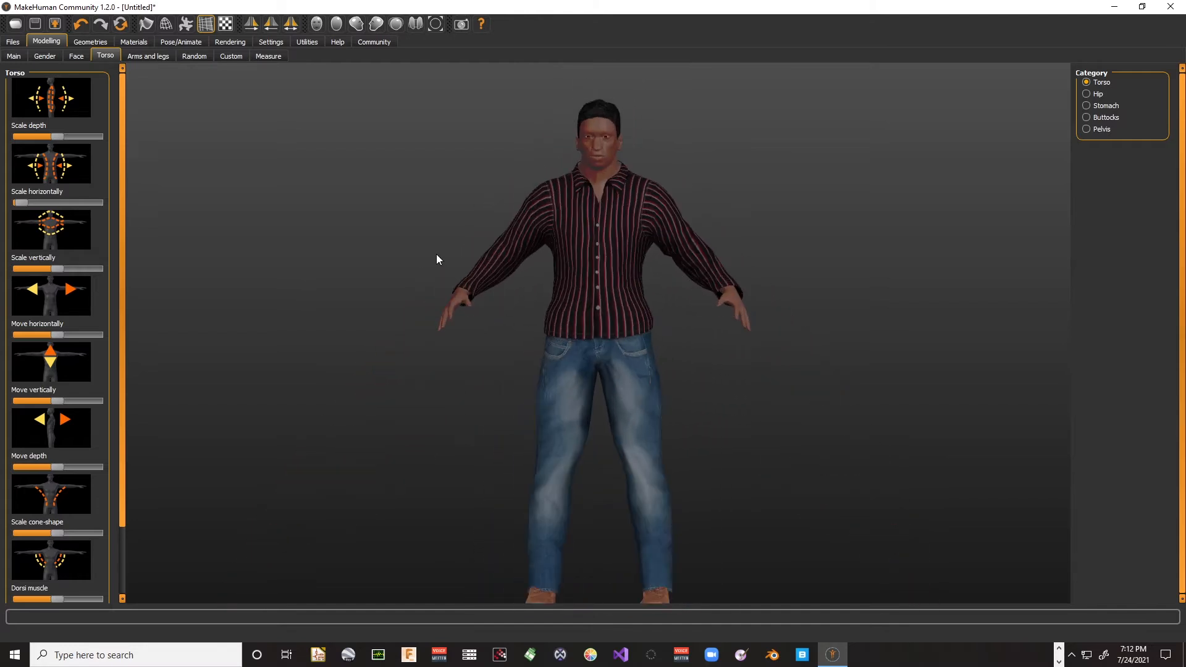
{"action": "scroll", "coordinate": [705, 260], "scroll_direction": "up", "scroll_amount": 2}
{"action": "scroll", "coordinate": [683, 255], "scroll_direction": "down", "scroll_amount": 4}
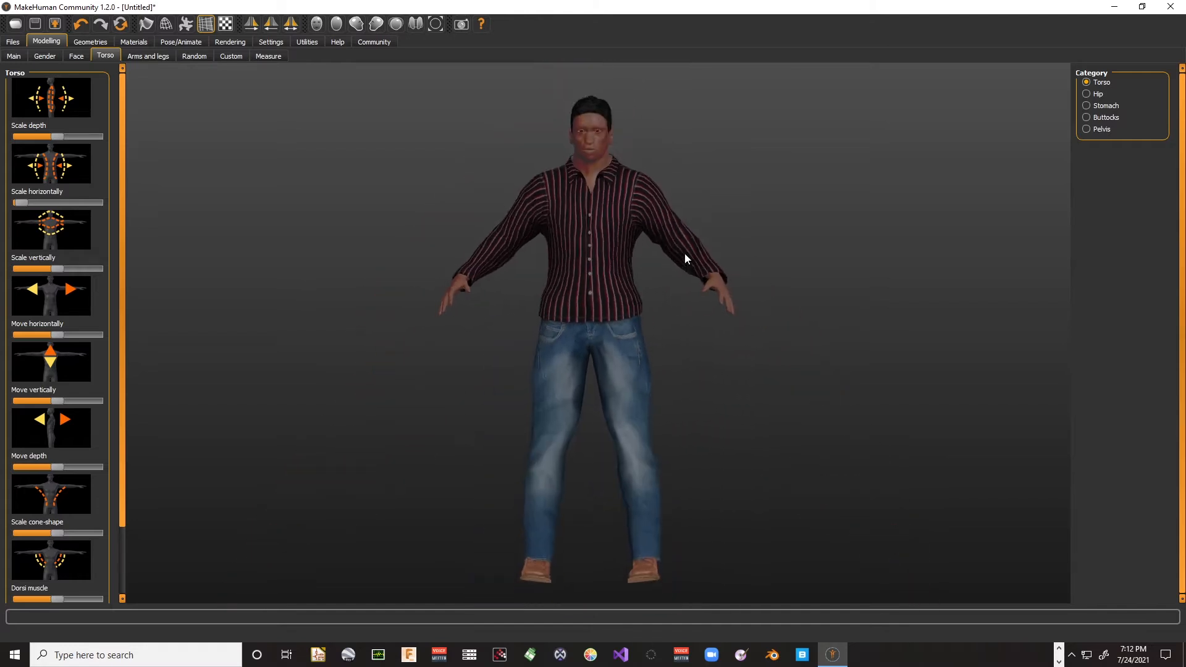
{"action": "scroll", "coordinate": [645, 267], "scroll_direction": "down", "scroll_amount": 3}
{"action": "scroll", "coordinate": [635, 268], "scroll_direction": "up", "scroll_amount": 4}
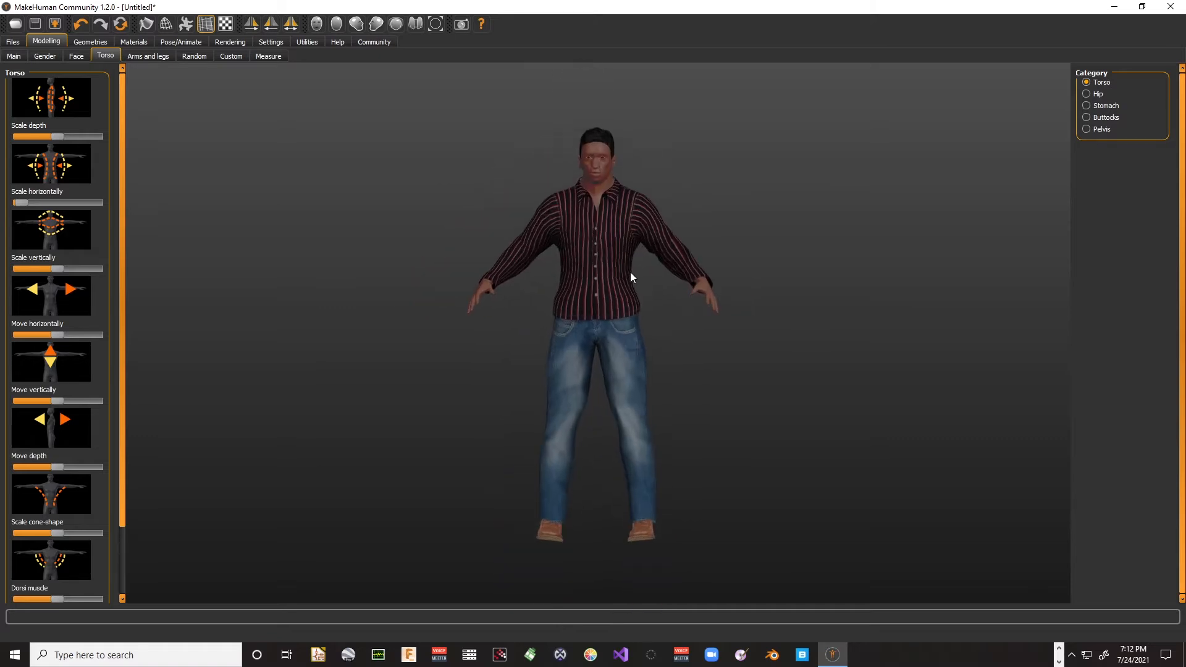
- Save the character model as David.mhm in the Makehuman folder of Unreal Course 2
{"action": "left_click", "coordinate": [15, 25]}
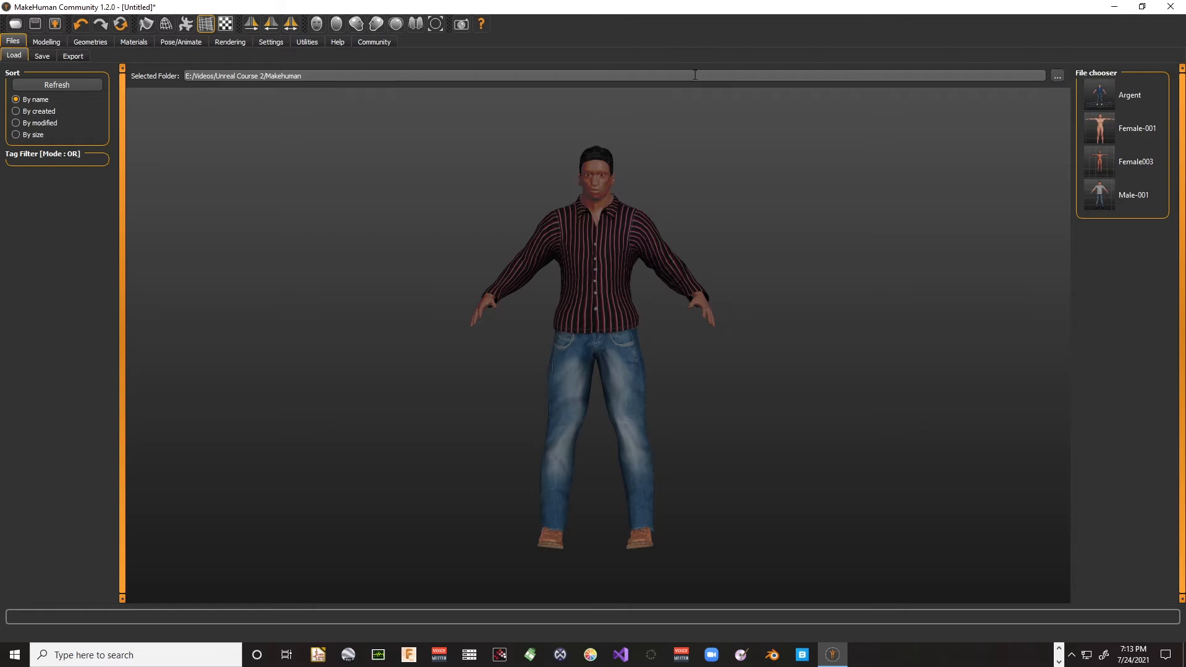
{"action": "left_click", "coordinate": [42, 56]}
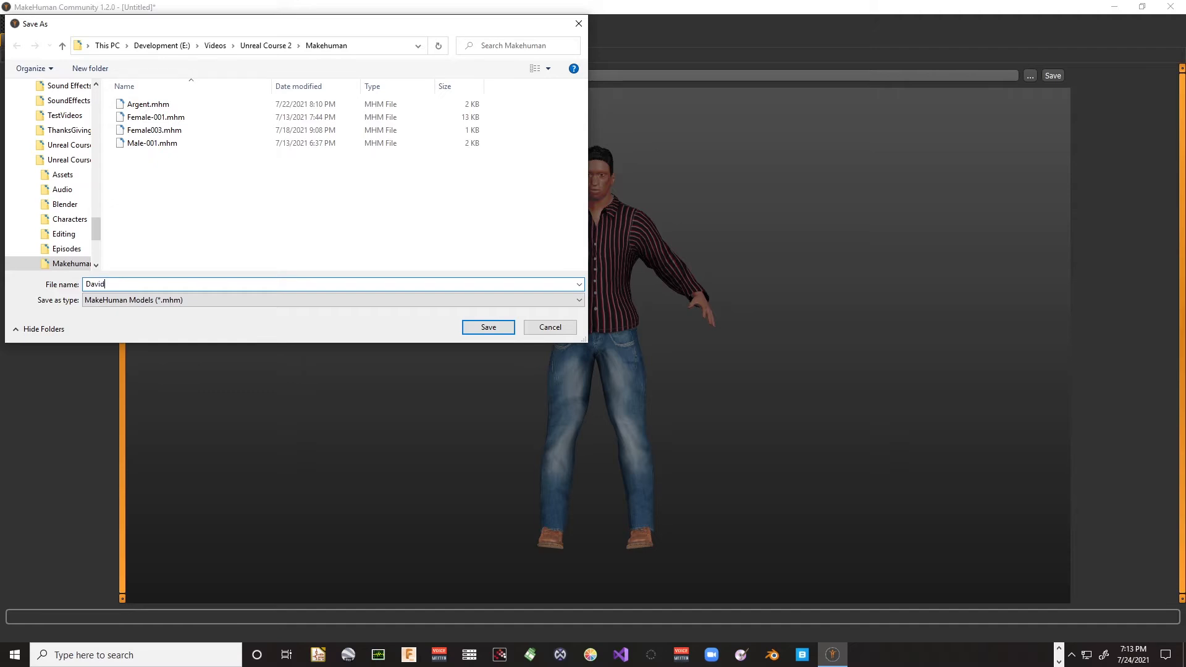
{"action": "left_click", "coordinate": [487, 328]}
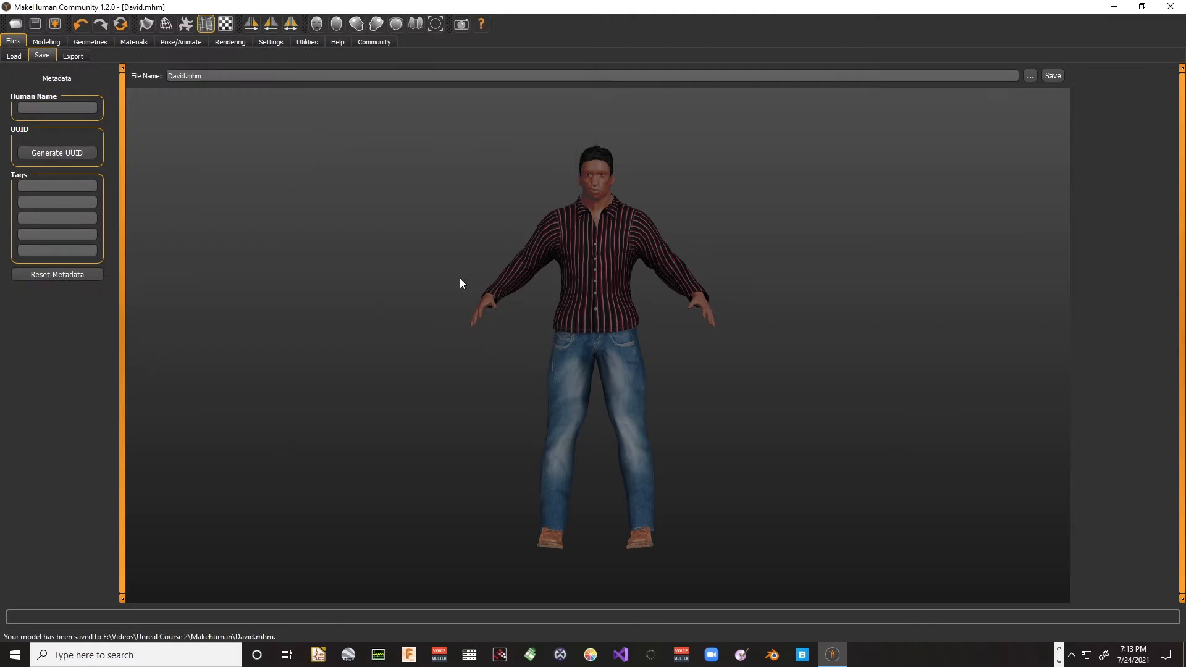
{"action": "left_click", "coordinate": [1054, 77]}
- Export the character as a Filmbox (fbx) mesh named David in centimeter units and check the export folder
{"action": "left_click", "coordinate": [73, 56]}
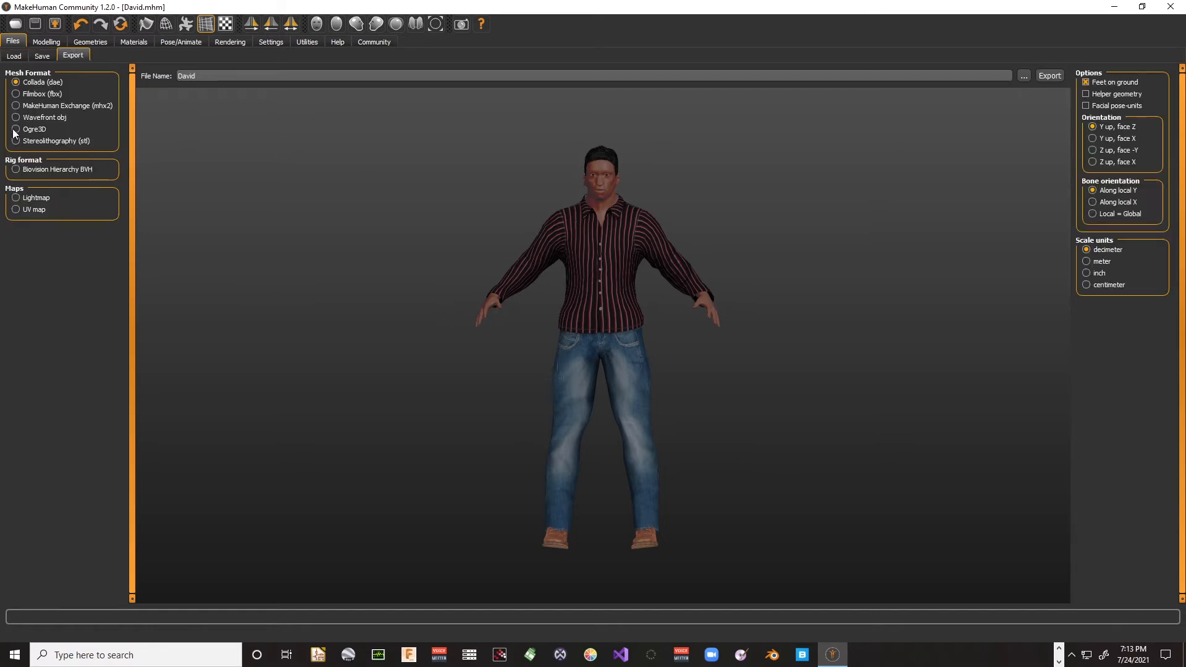
{"action": "left_click", "coordinate": [16, 94]}
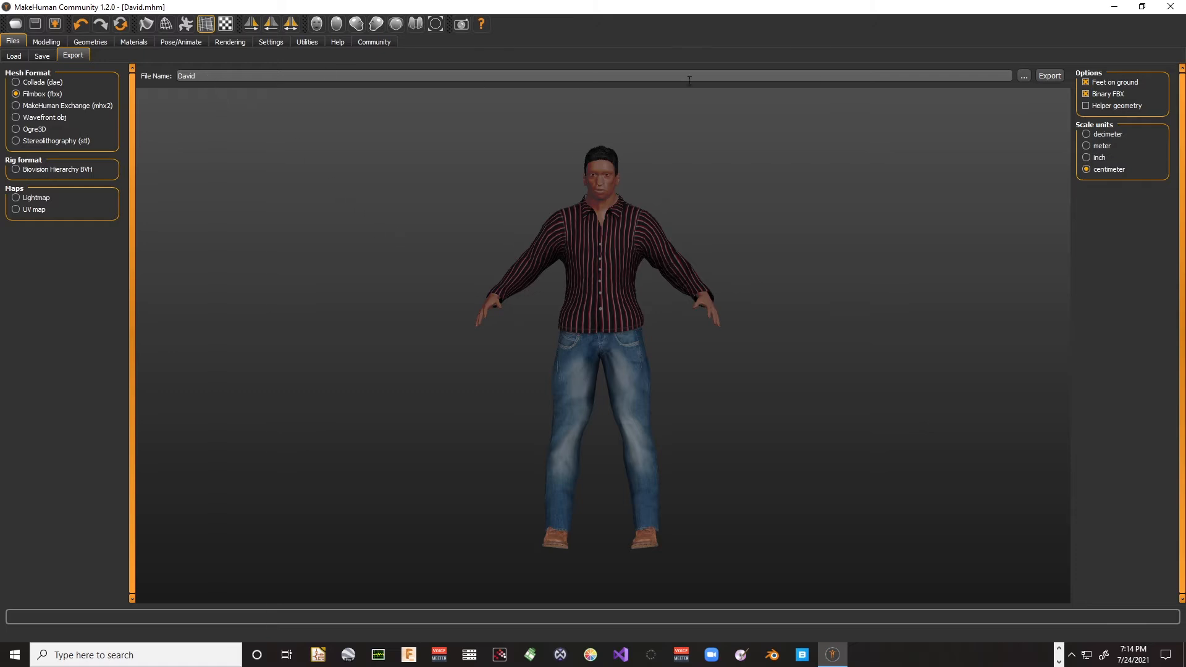
{"action": "left_click", "coordinate": [1024, 75]}
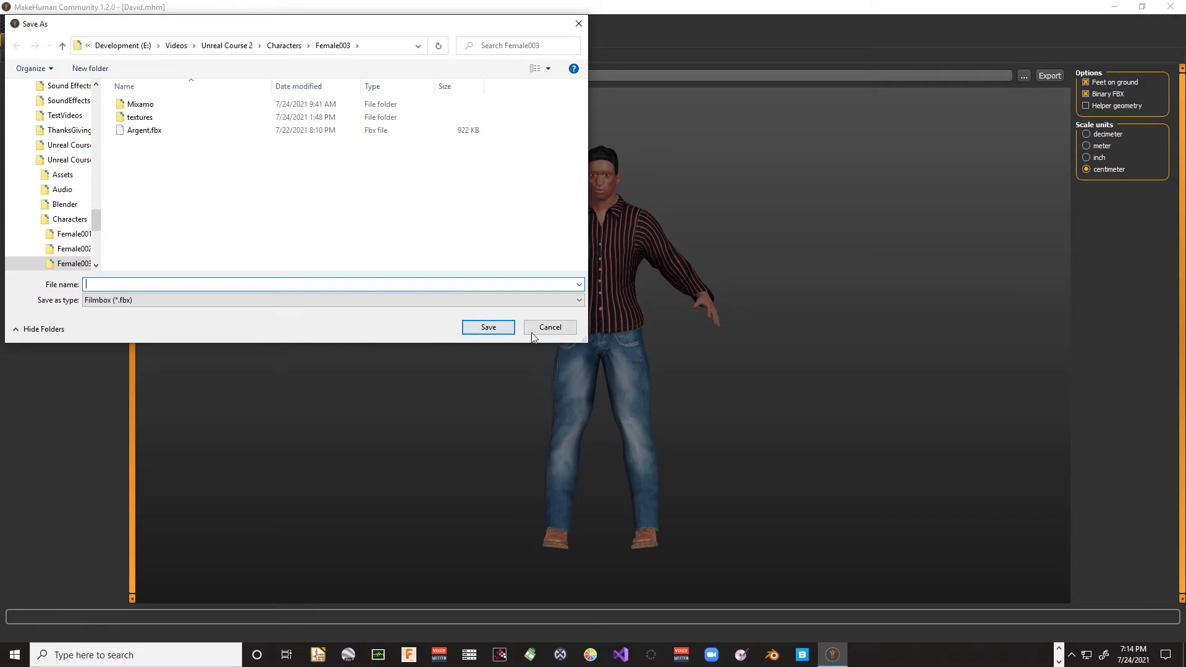
{"action": "left_click", "coordinate": [533, 332]}
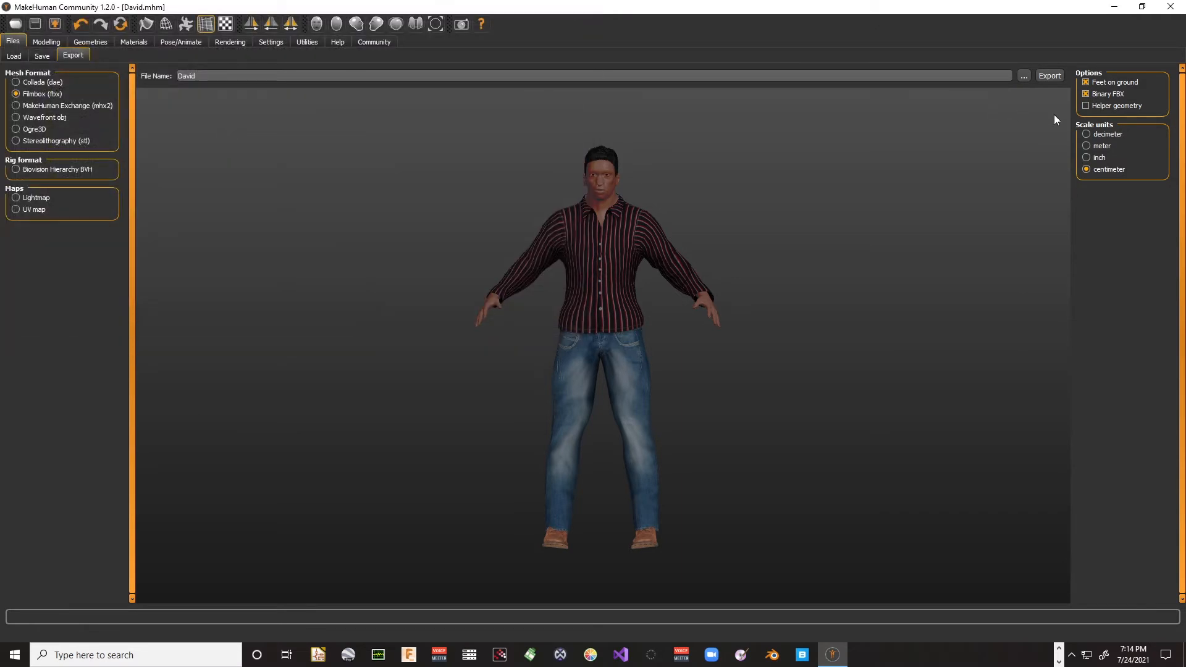
{"action": "left_click", "coordinate": [1049, 77]}
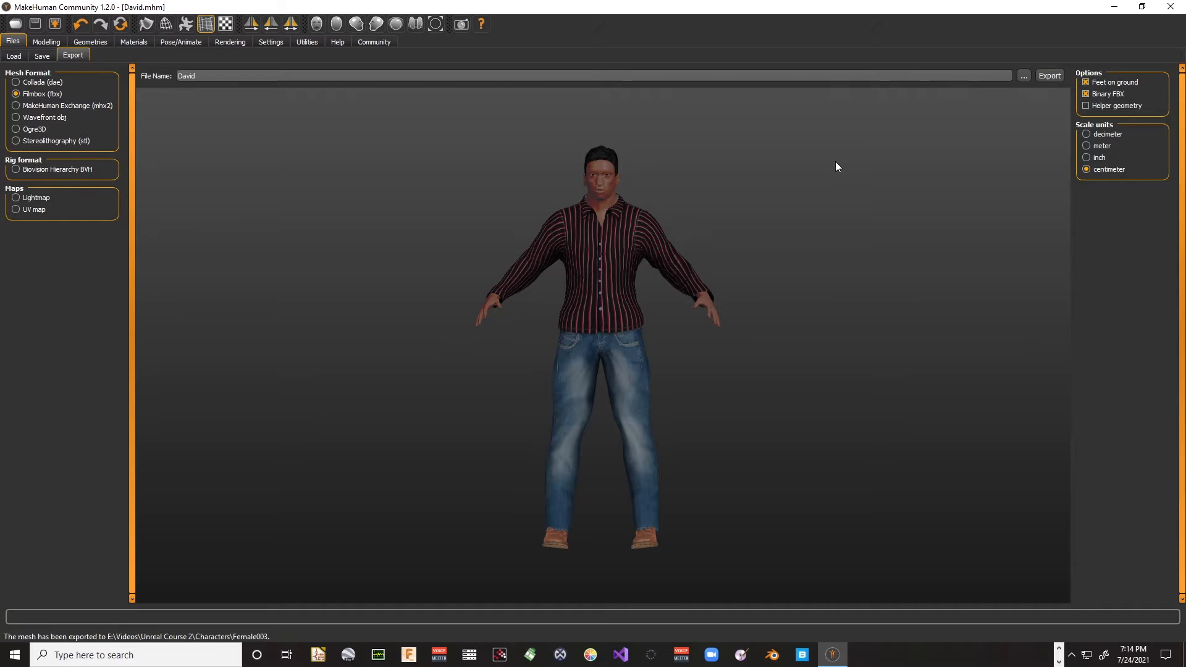
{"action": "left_click", "coordinate": [1023, 75]}
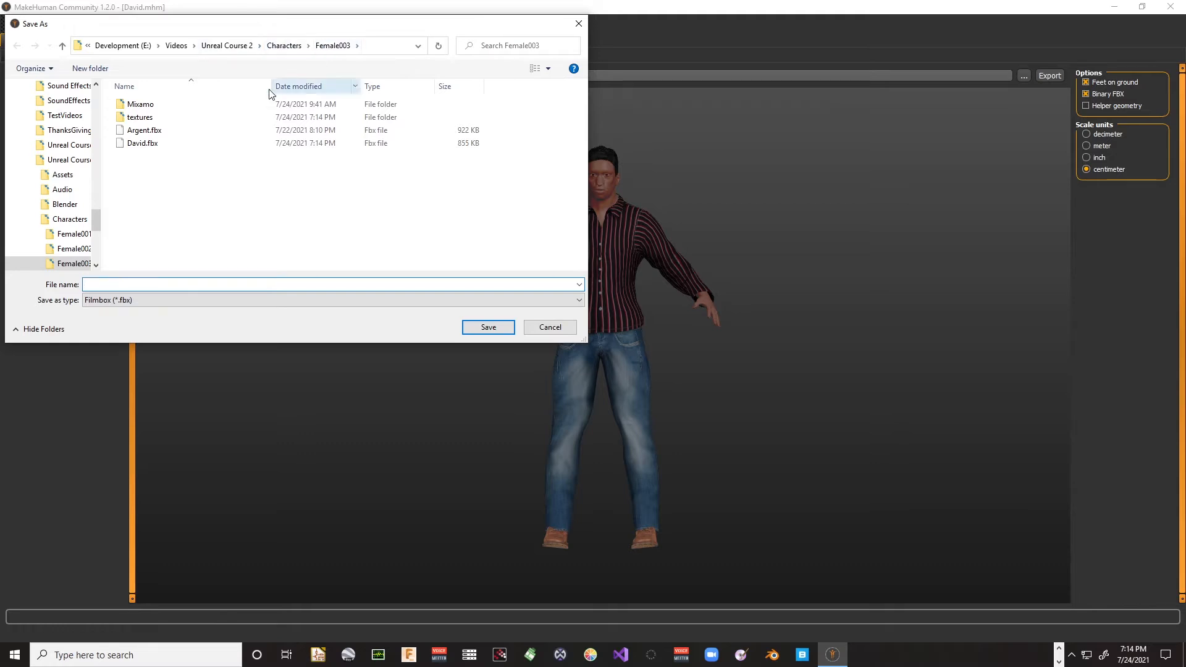
{"action": "left_click", "coordinate": [571, 327]}
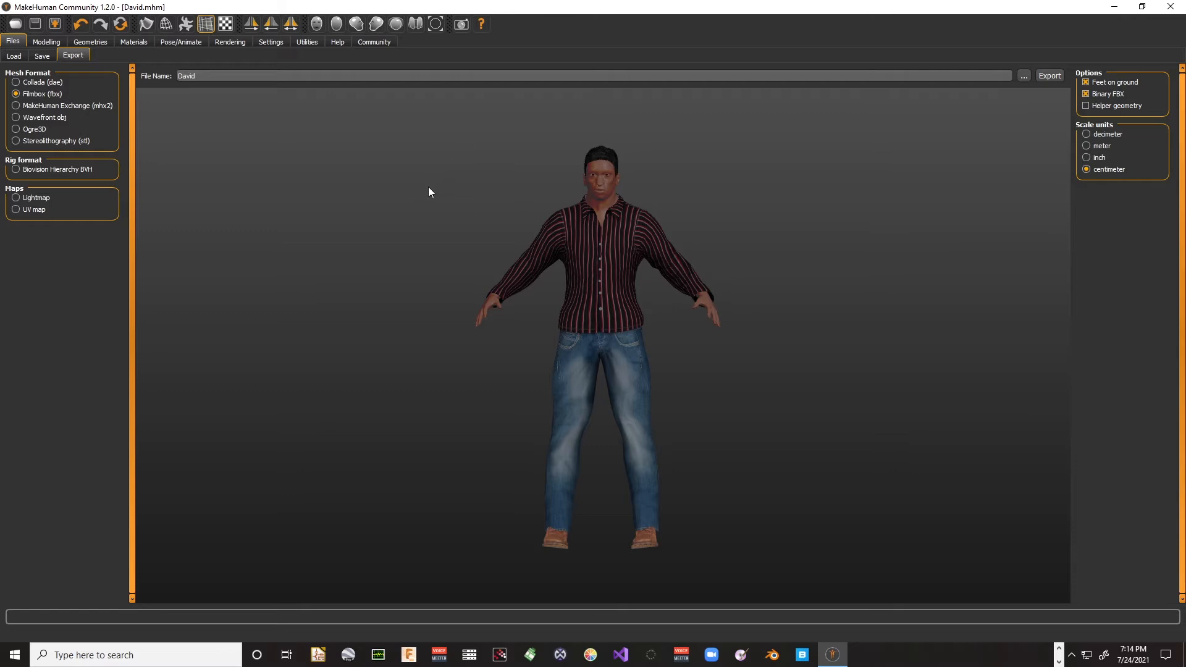
- Close MakeHuman and open the Mixamo site from the Game Design bookmarks in a maximized Microsoft Edge window
{"action": "left_click", "coordinate": [15, 24]}
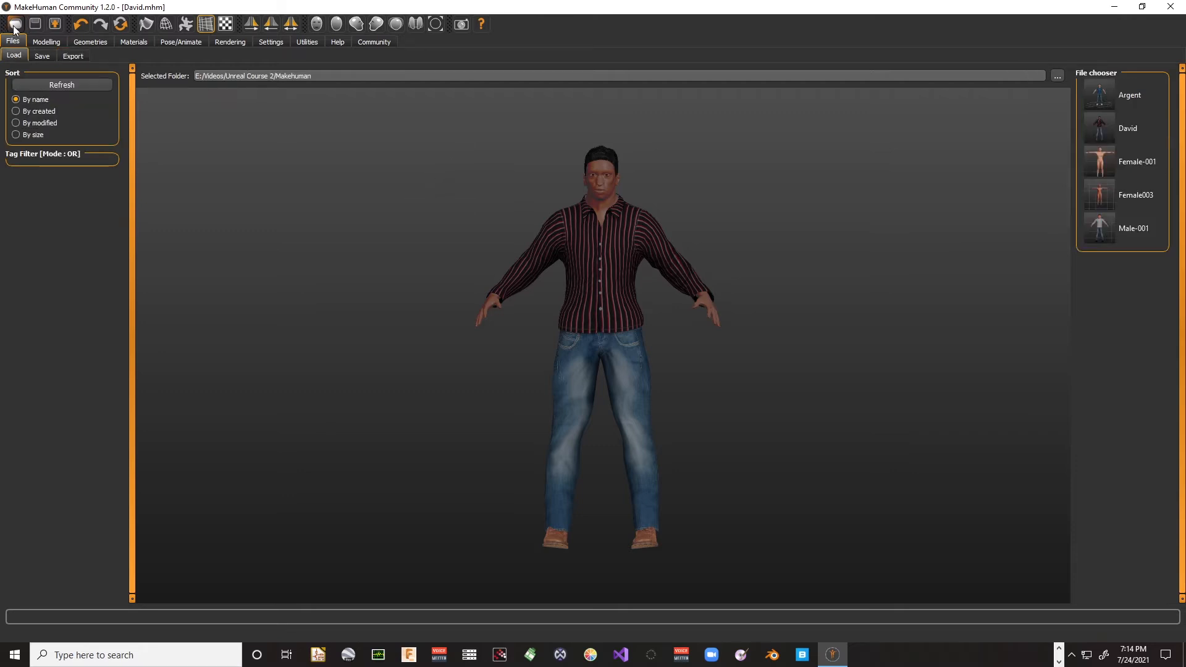
{"action": "left_click", "coordinate": [1177, 9]}
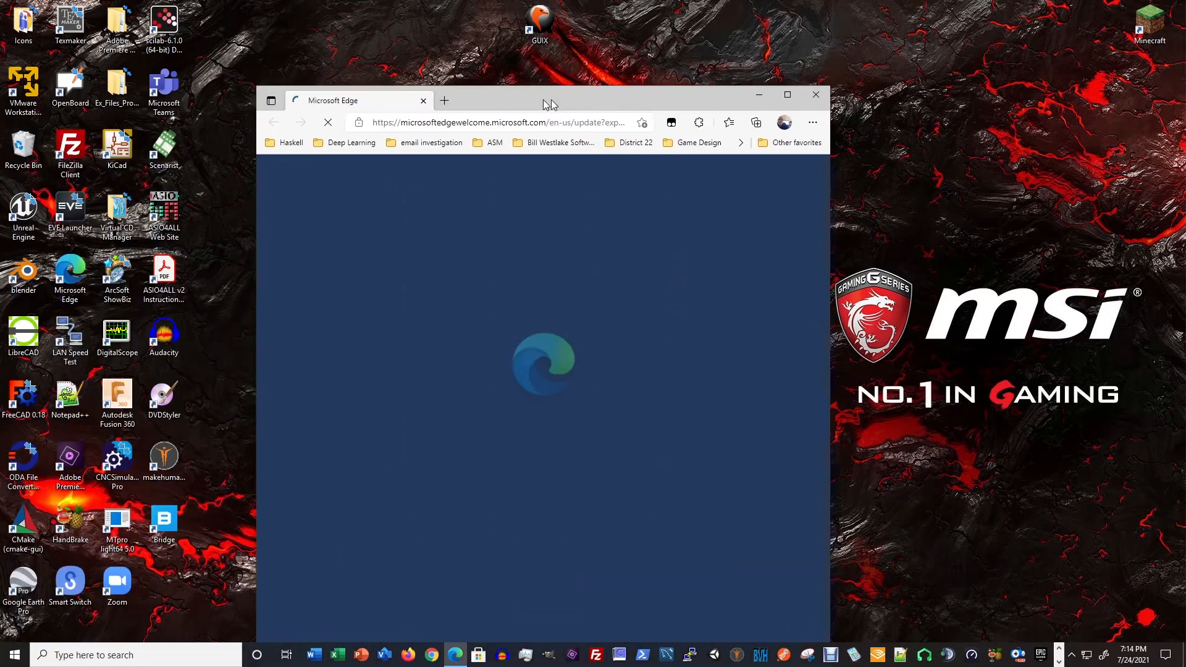
{"action": "left_click_drag", "start_coordinate": [542, 101], "coordinate": [651, 31]}
{"action": "double_click", "coordinate": [651, 31]}
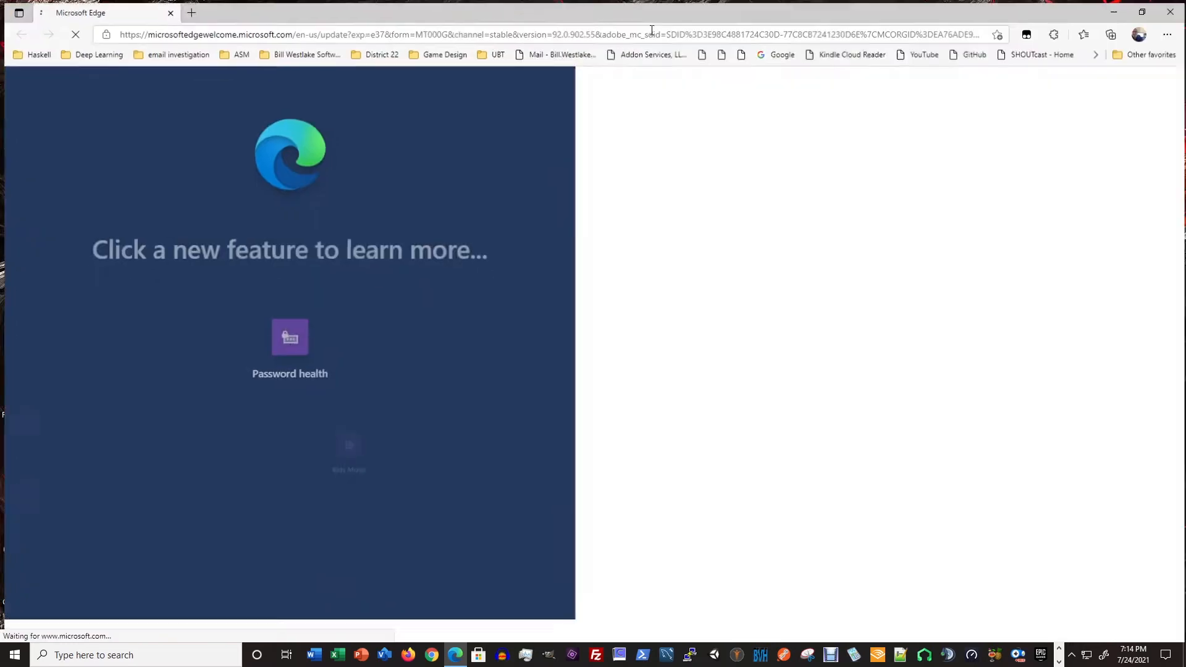
{"action": "left_click", "coordinate": [431, 53]}
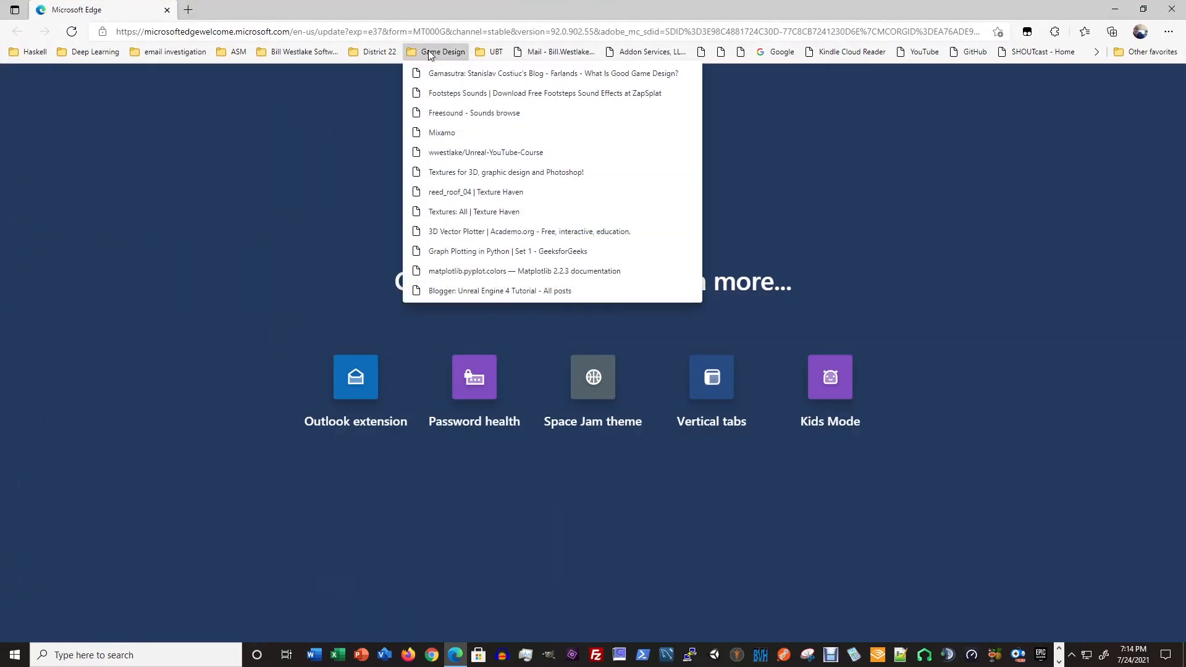
{"action": "left_click", "coordinate": [449, 132]}
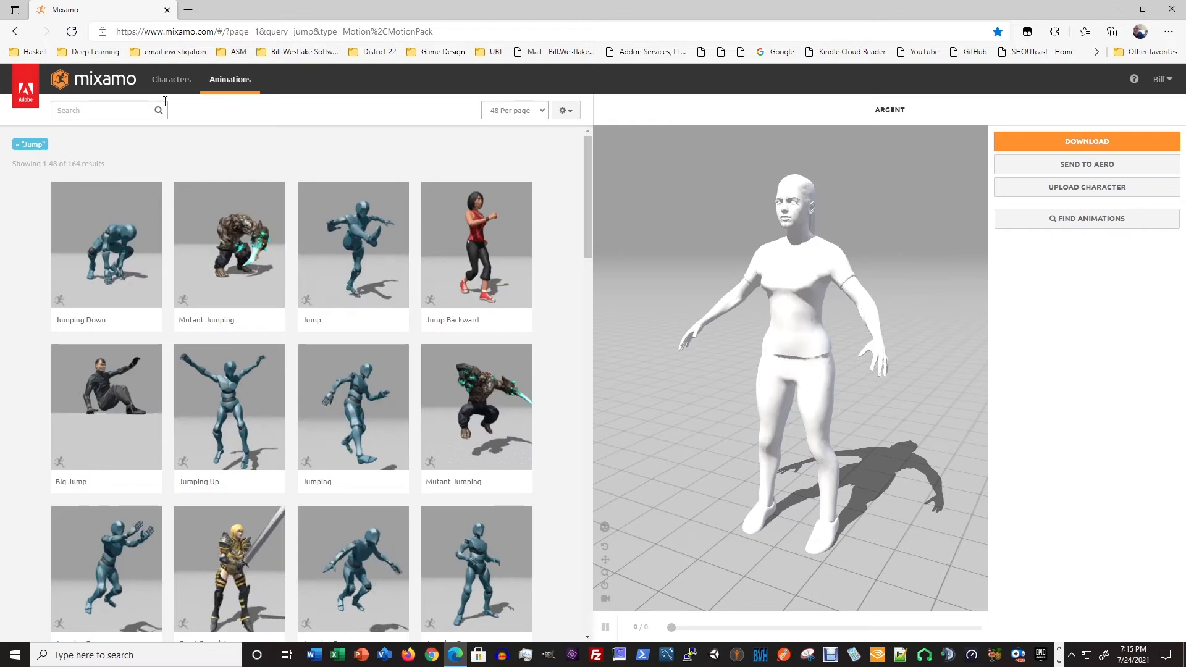
- Preview the Jumping Down, Jump Backward and Big Jump animations on the Argent character, pausing the last one
{"action": "left_click", "coordinate": [96, 241]}
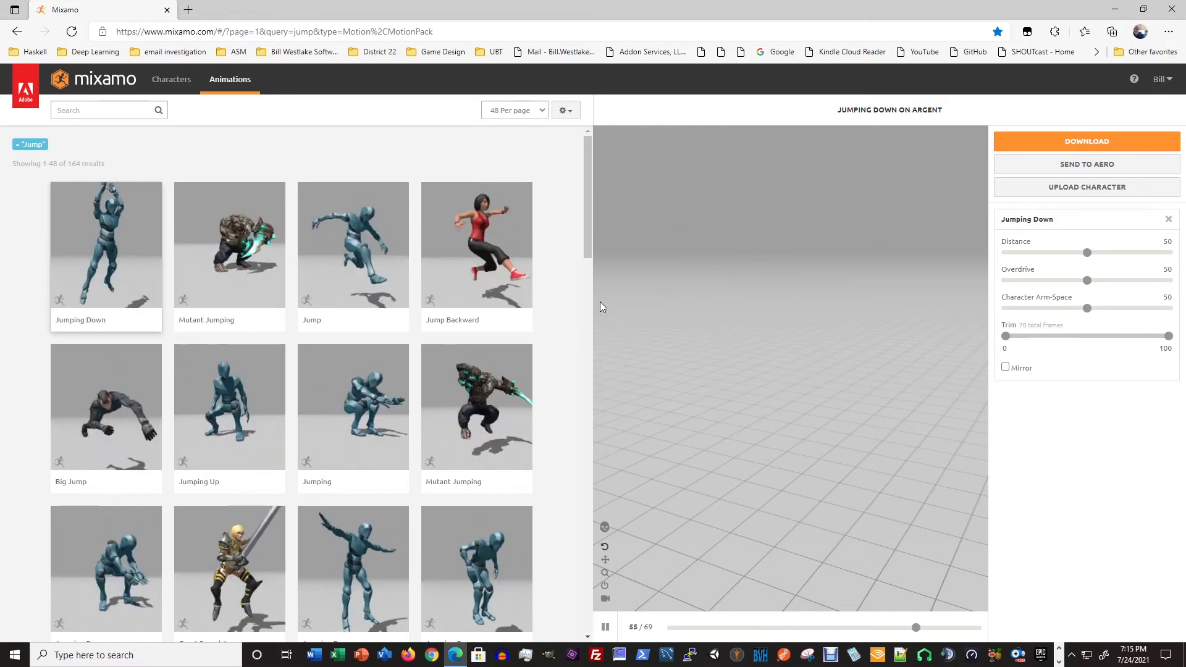
{"action": "left_click", "coordinate": [476, 253]}
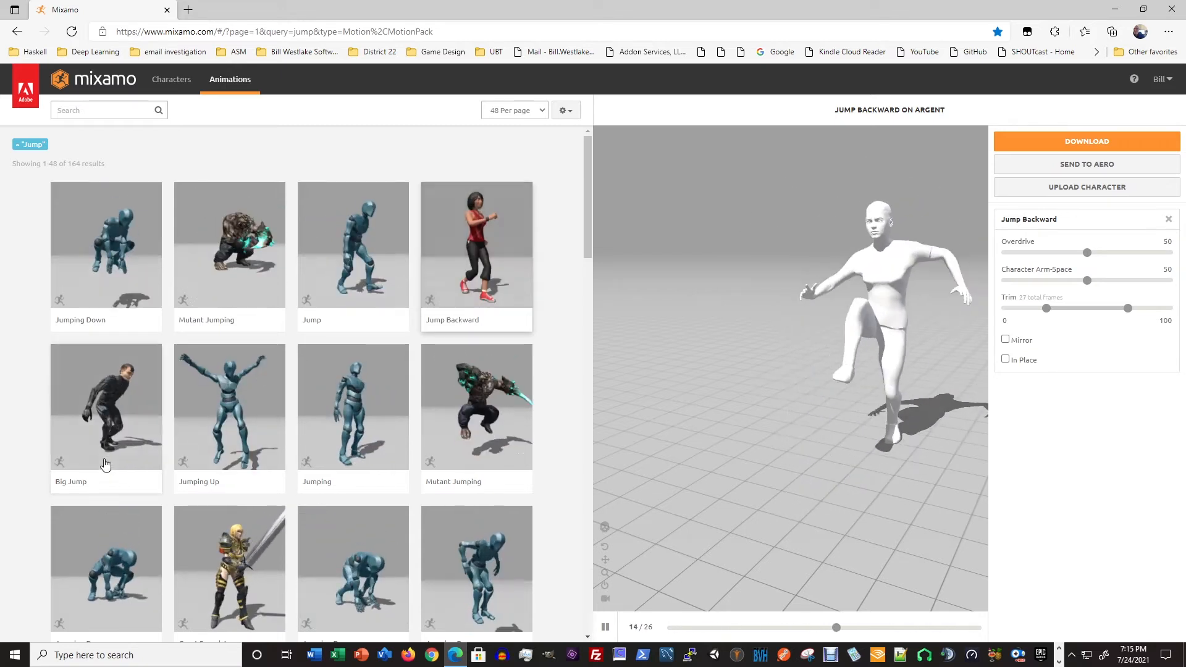
{"action": "left_click", "coordinate": [132, 406]}
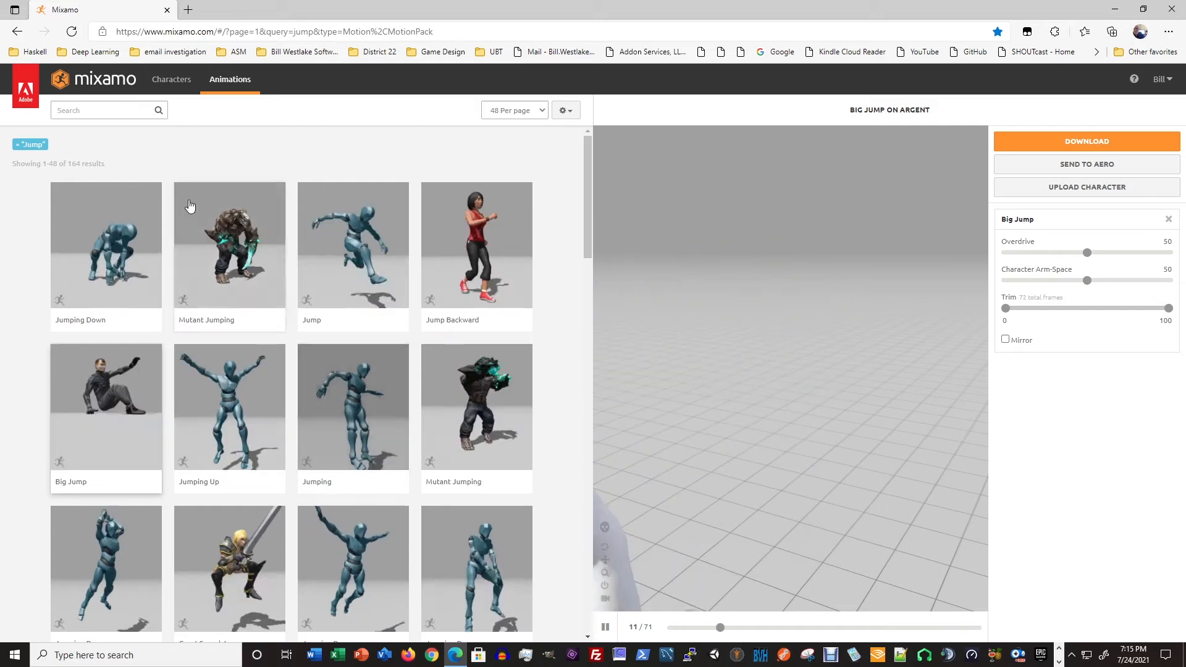
{"action": "left_click", "coordinate": [607, 628]}
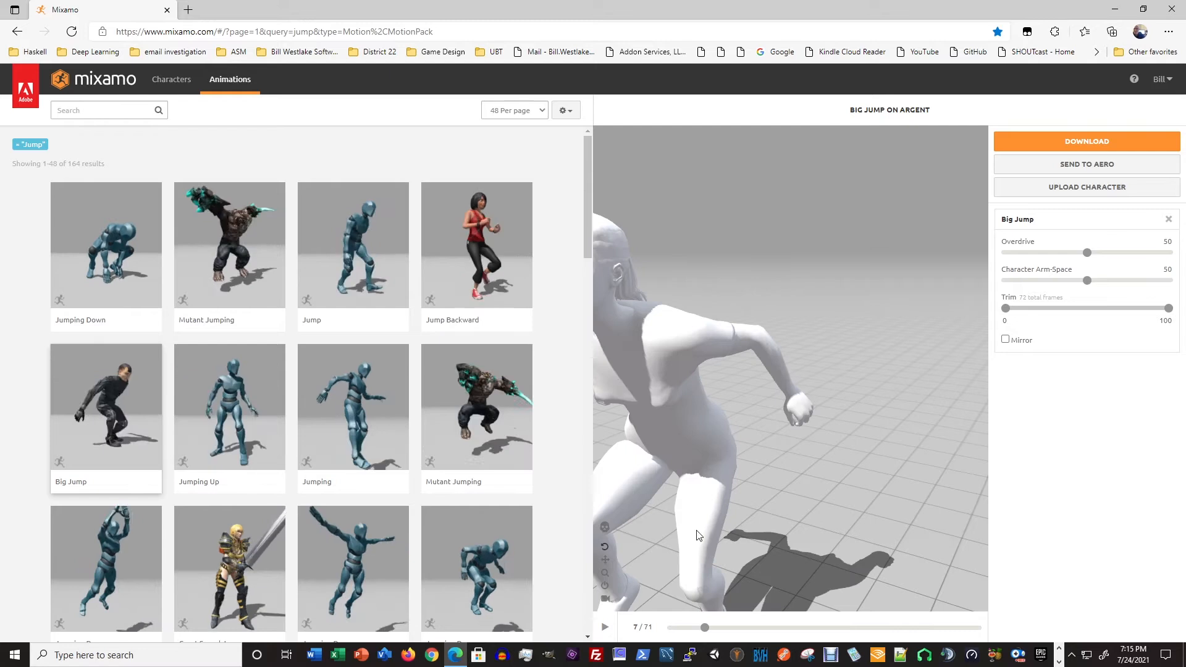
- Start a character upload in Mixamo and browse File Explorer to Videos\Unreal Course 2\Characters on the Development (E:) drive
{"action": "left_click", "coordinate": [1088, 189]}
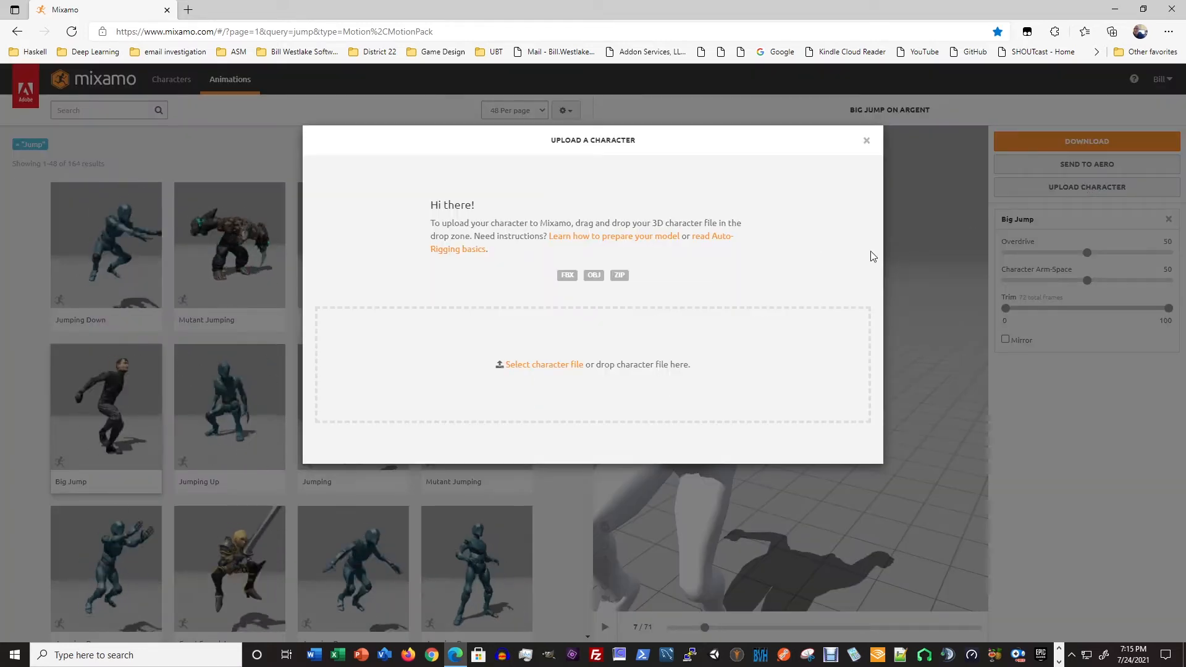
{"action": "left_click", "coordinate": [833, 339]}
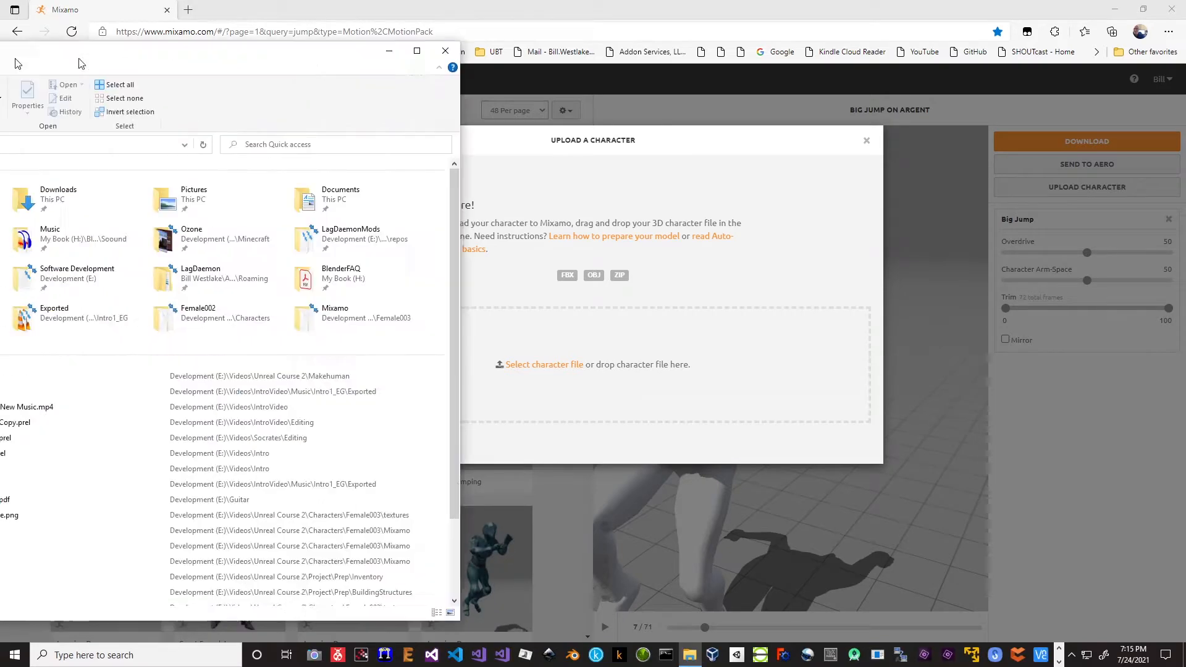
{"action": "scroll", "coordinate": [286, 498], "scroll_direction": "down", "scroll_amount": 4}
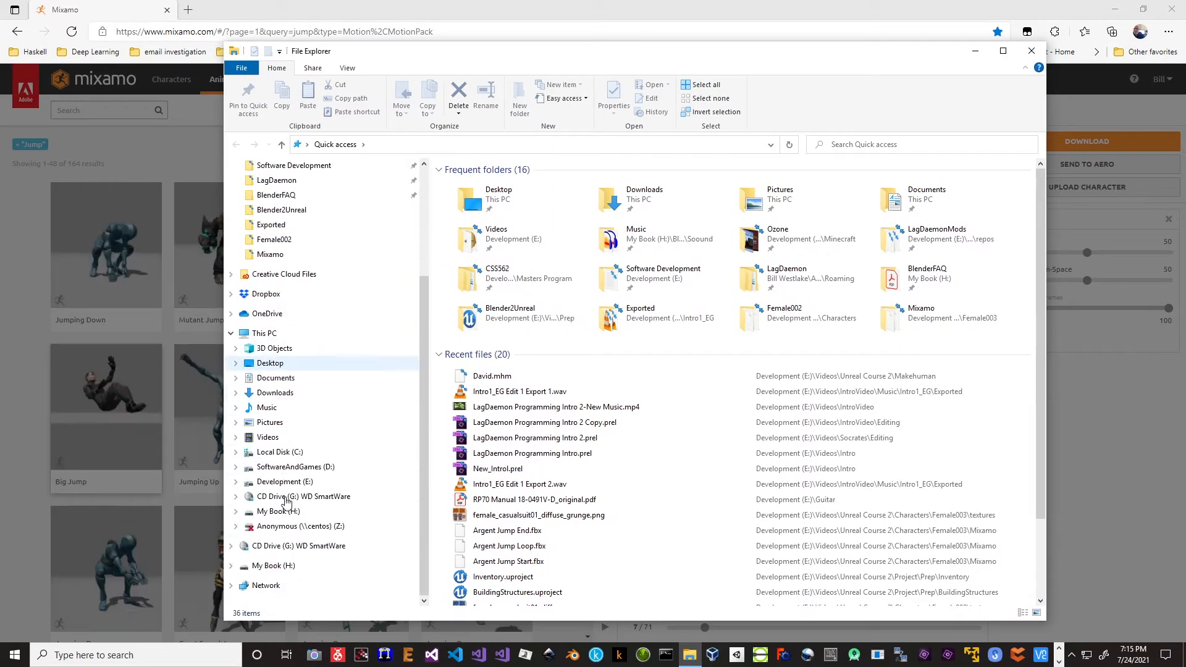
{"action": "left_click", "coordinate": [291, 482]}
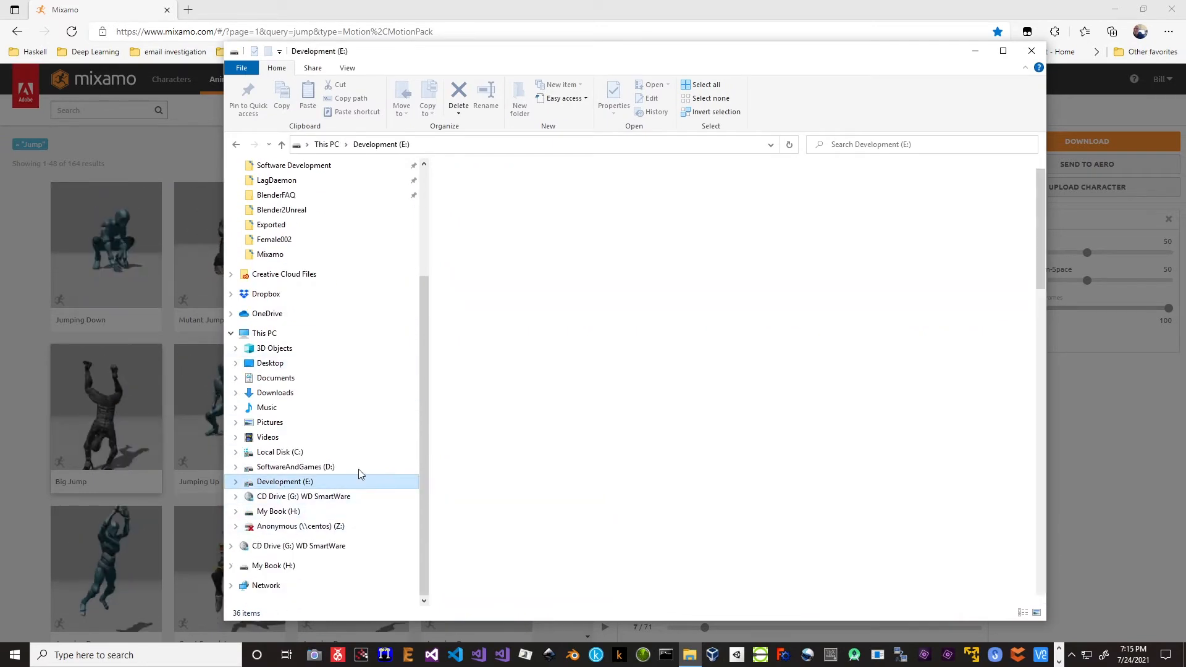
{"action": "scroll", "coordinate": [490, 429], "scroll_direction": "down", "scroll_amount": 20}
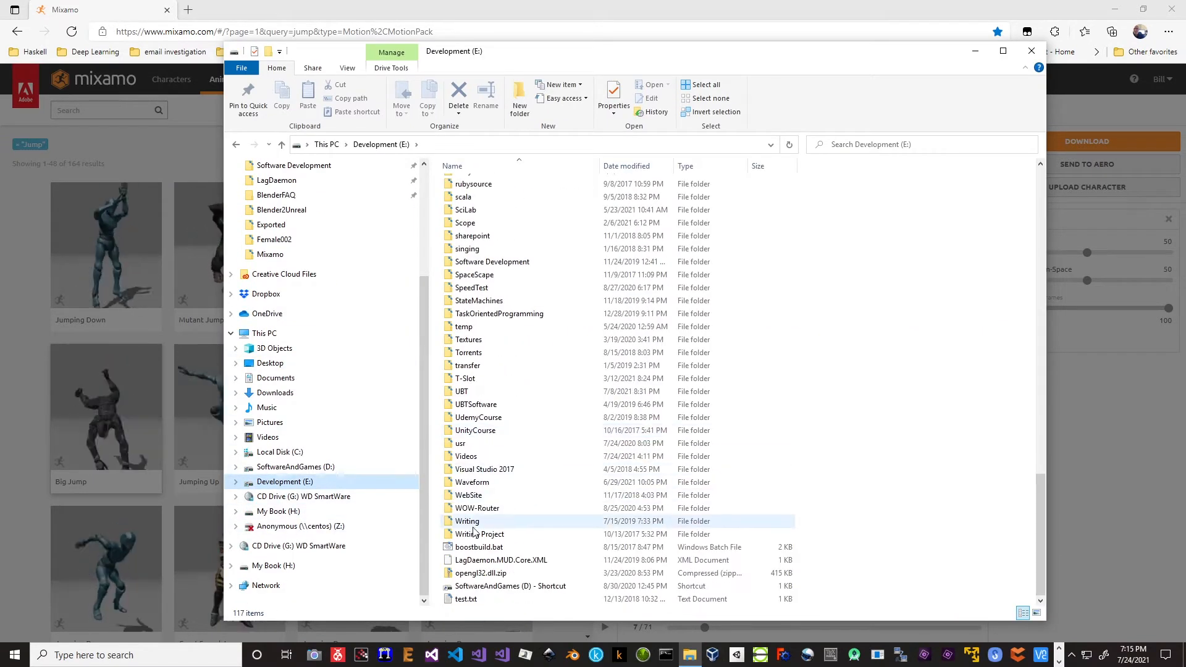
{"action": "double_click", "coordinate": [473, 456]}
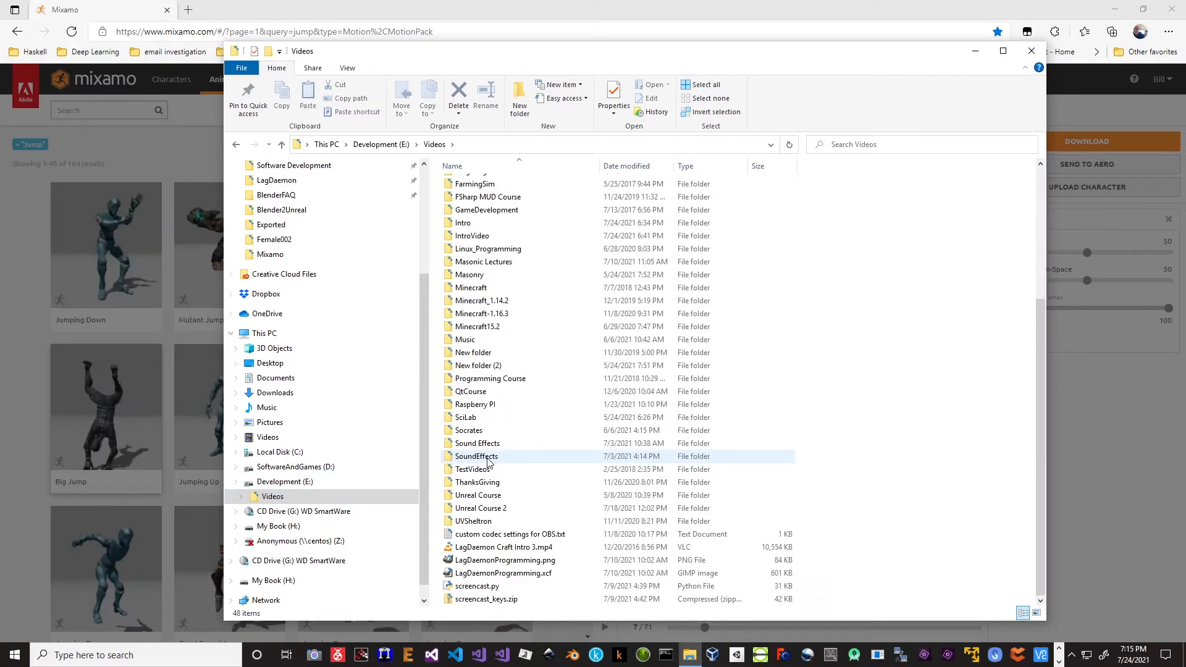
{"action": "double_click", "coordinate": [479, 508]}
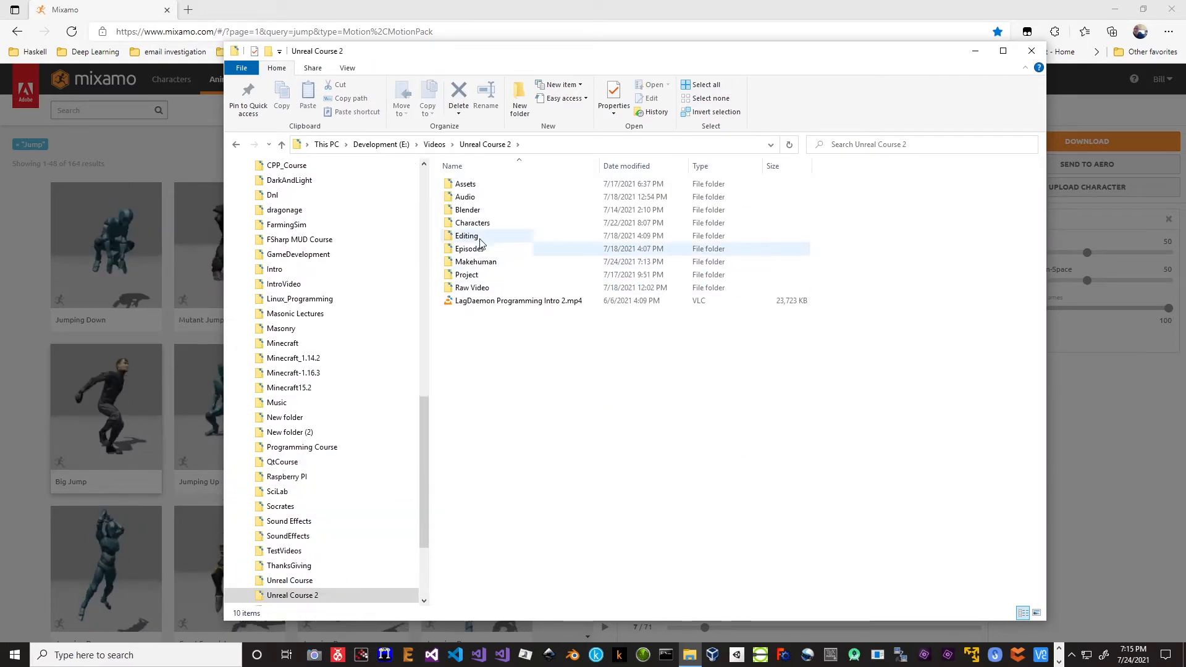
{"action": "double_click", "coordinate": [482, 225]}
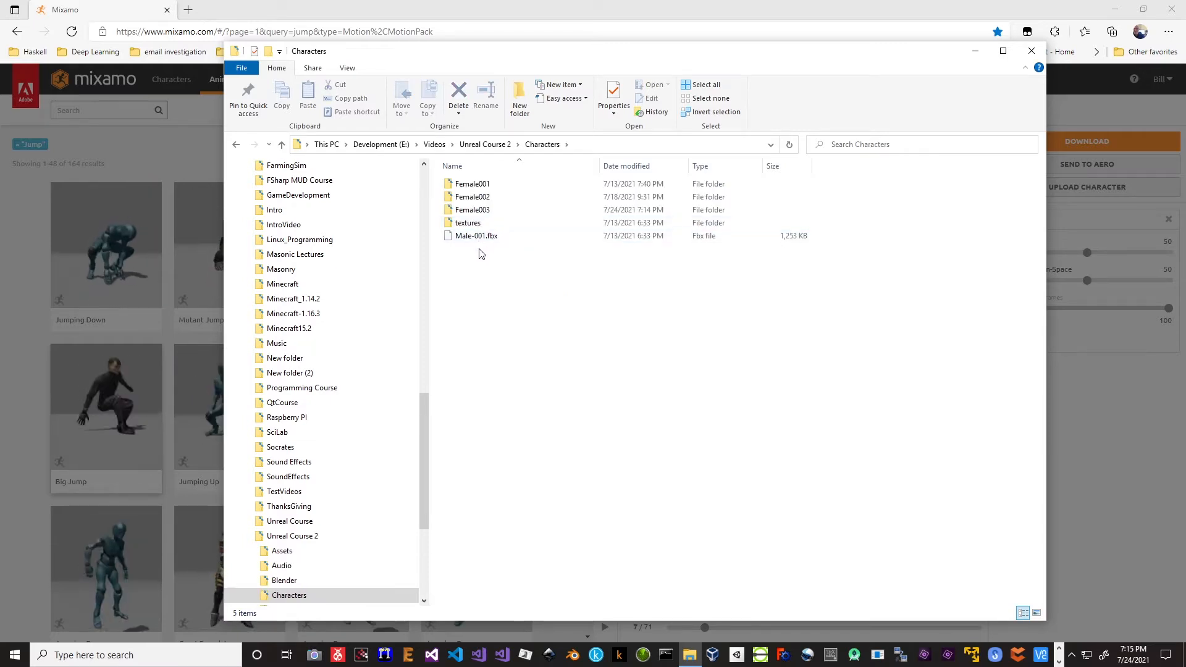
- Look for the exported character in the Makehuman folder and return to the Characters folder
{"action": "left_click", "coordinate": [478, 146]}
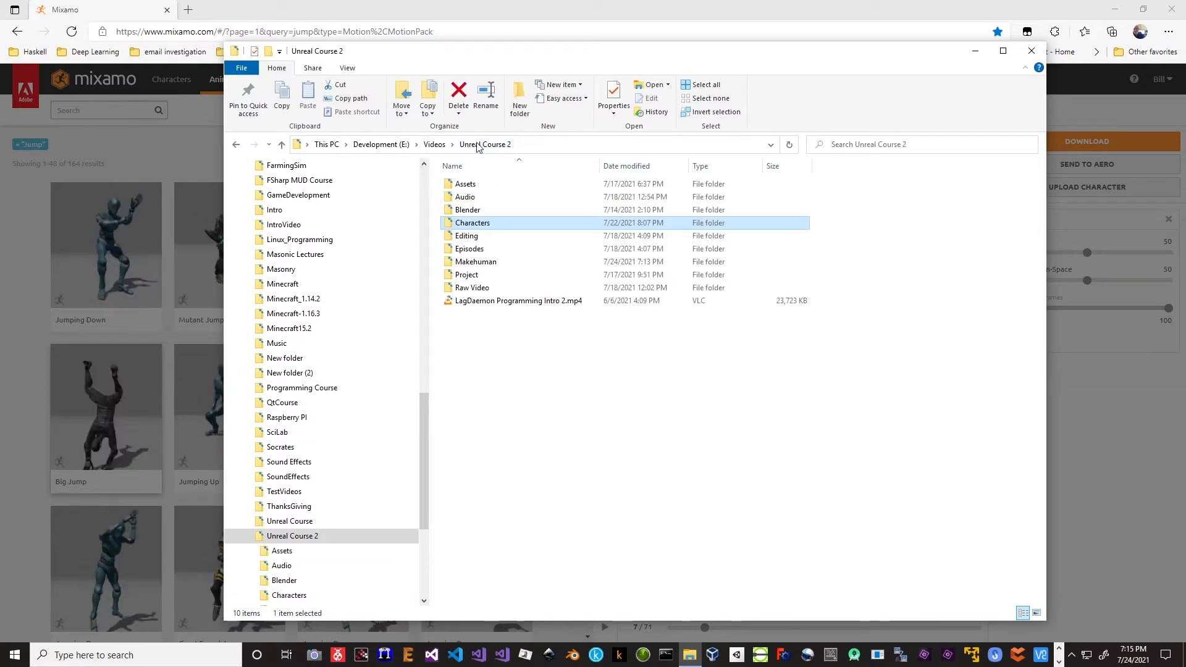
{"action": "double_click", "coordinate": [475, 263]}
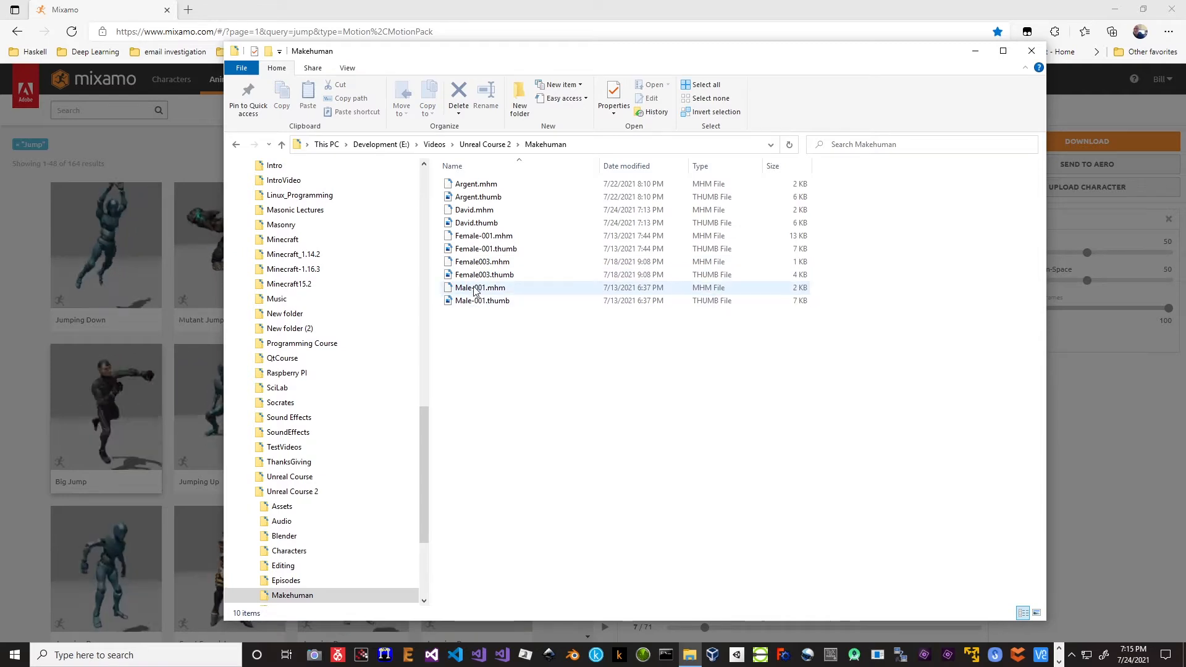
{"action": "left_click", "coordinate": [485, 144]}
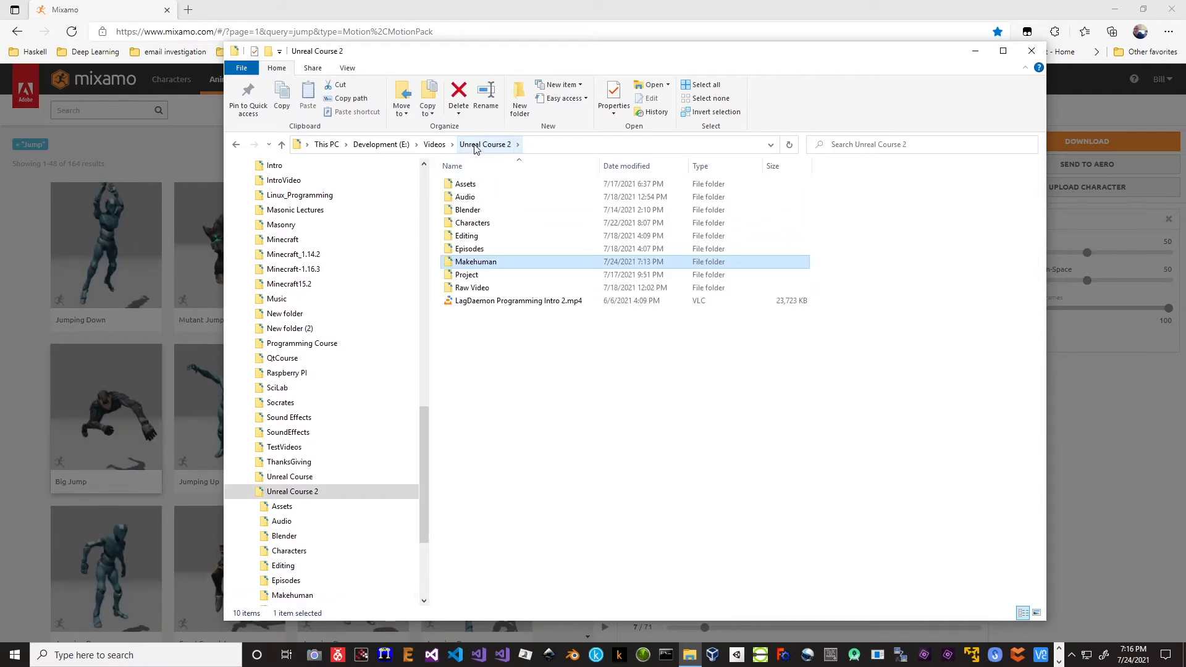
{"action": "double_click", "coordinate": [464, 224]}
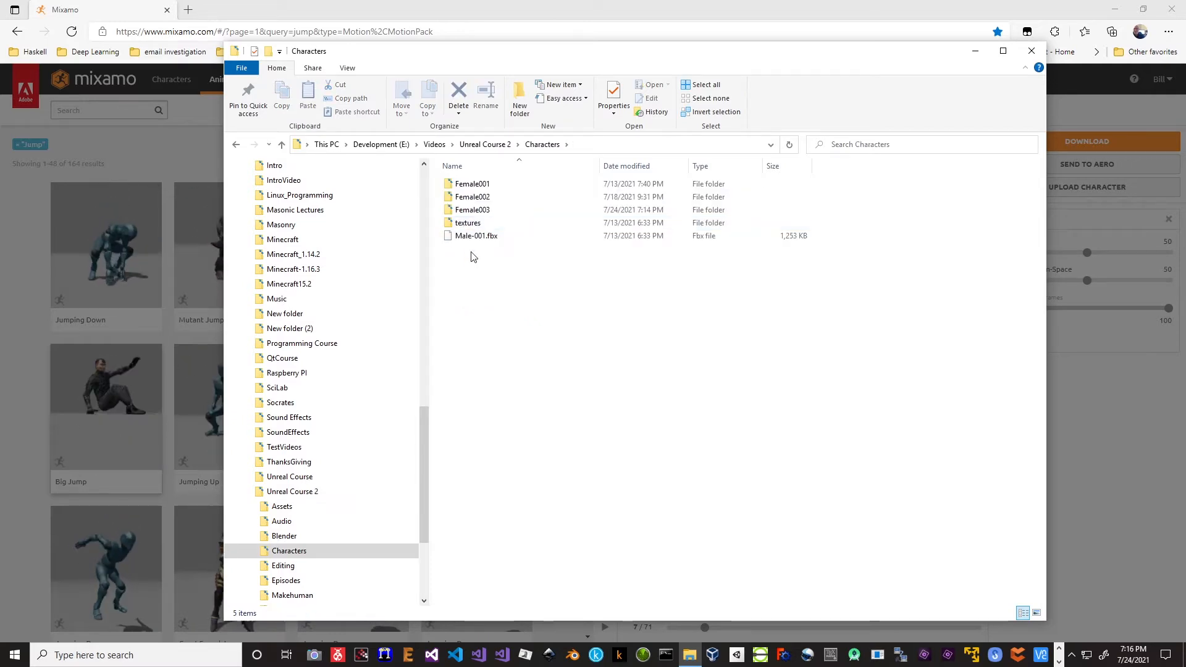
- Move David.fbx out of the Female003 folder into the Characters folder and return to Characters
{"action": "left_click", "coordinate": [467, 211]}
{"action": "double_click", "coordinate": [468, 211]}
{"action": "left_click_drag", "start_coordinate": [470, 224], "coordinate": [549, 146]}
{"action": "left_click", "coordinate": [542, 145]}
{"action": "left_click", "coordinate": [472, 301]}
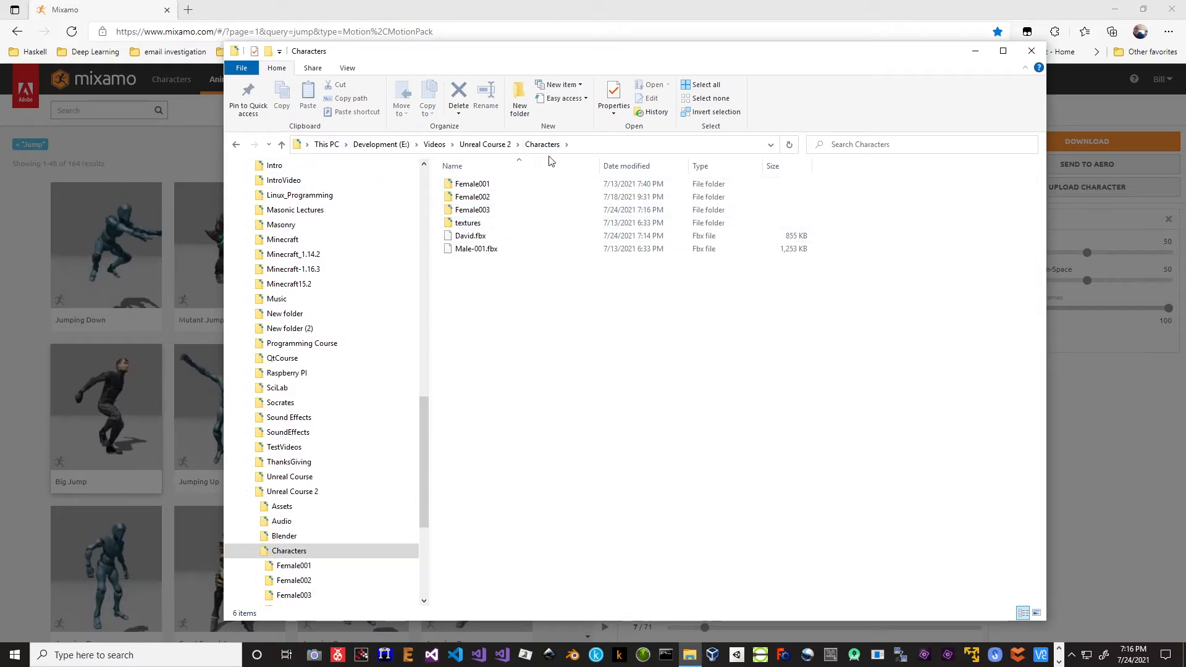
- Create a David folder inside Characters, move David.fbx into it and open the folder
{"action": "left_click", "coordinate": [520, 106]}
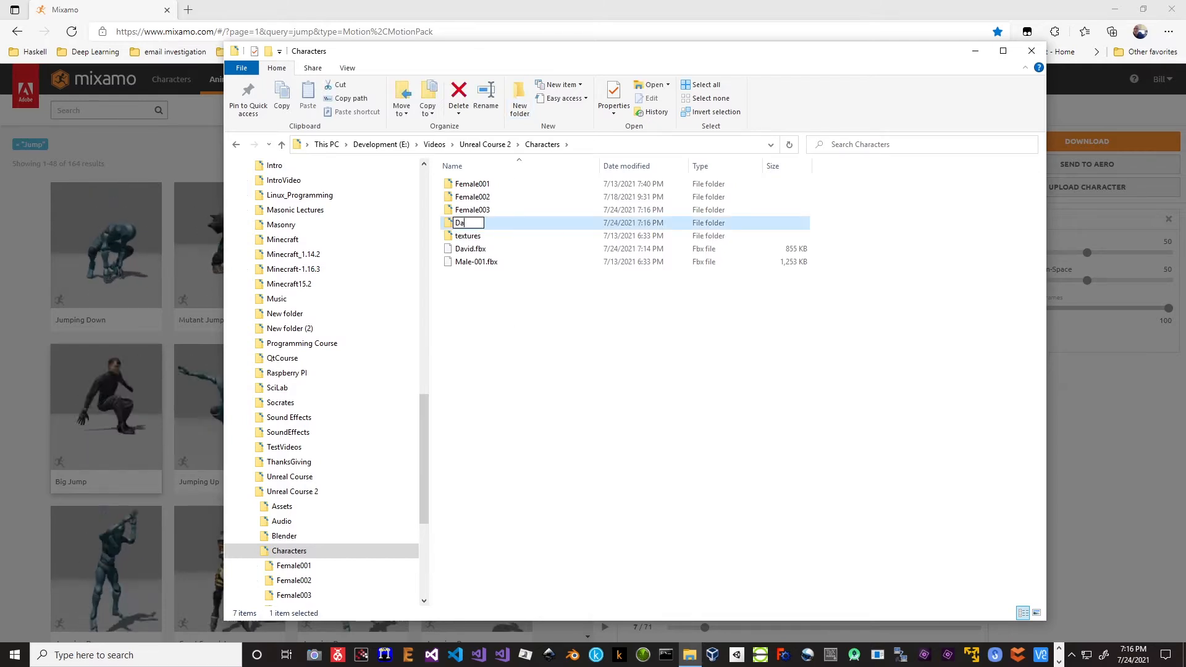
{"action": "key", "text": "Return"}
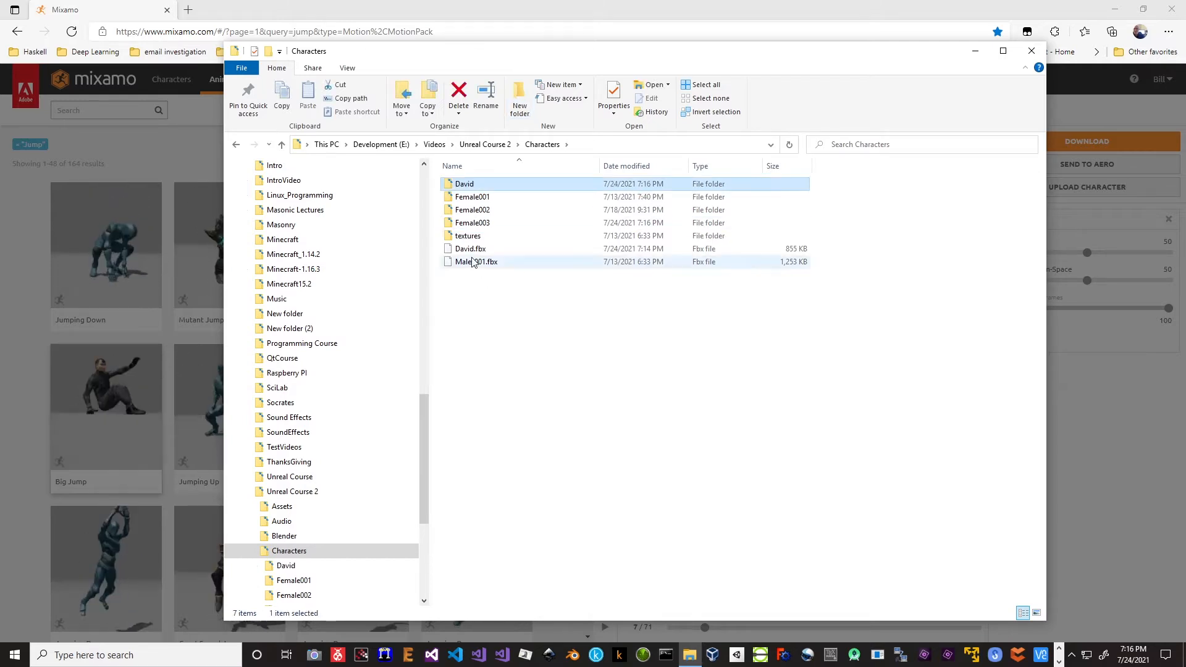
{"action": "left_click_drag", "start_coordinate": [471, 248], "coordinate": [466, 186]}
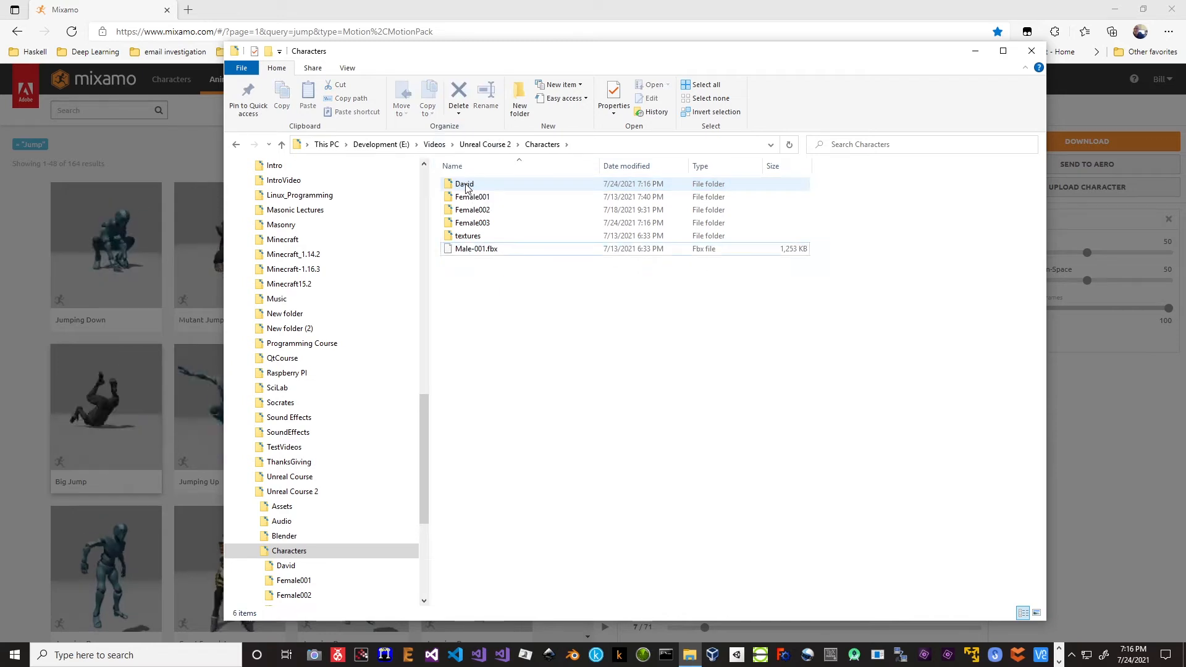
{"action": "double_click", "coordinate": [465, 184]}
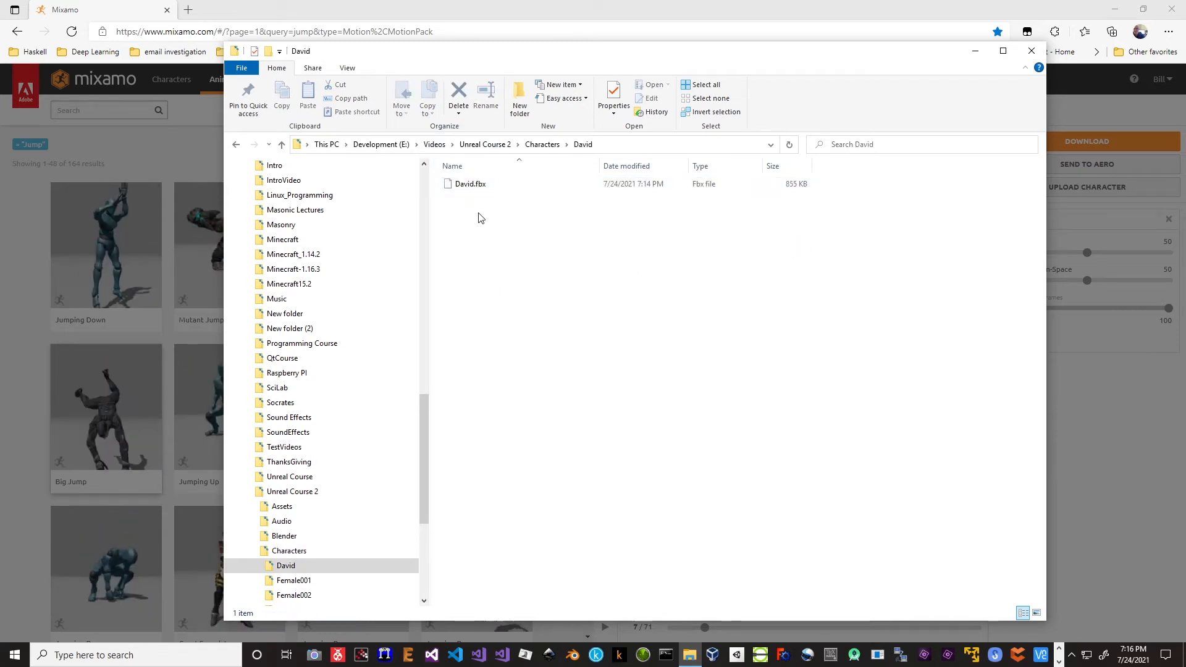
- Upload David.fbx from File Explorer to the Mixamo character drop zone and accept its front-facing orientation in the Auto-Rigger
{"action": "left_click_drag", "start_coordinate": [589, 58], "coordinate": [1183, 96]}
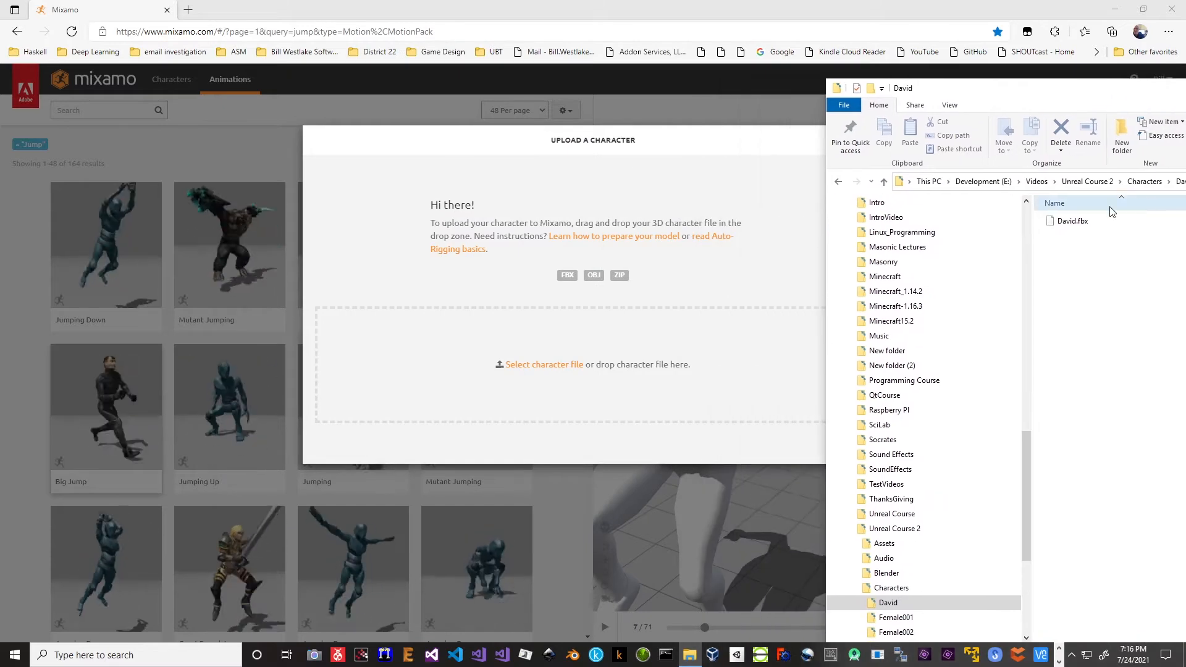
{"action": "left_click_drag", "start_coordinate": [1072, 221], "coordinate": [577, 368]}
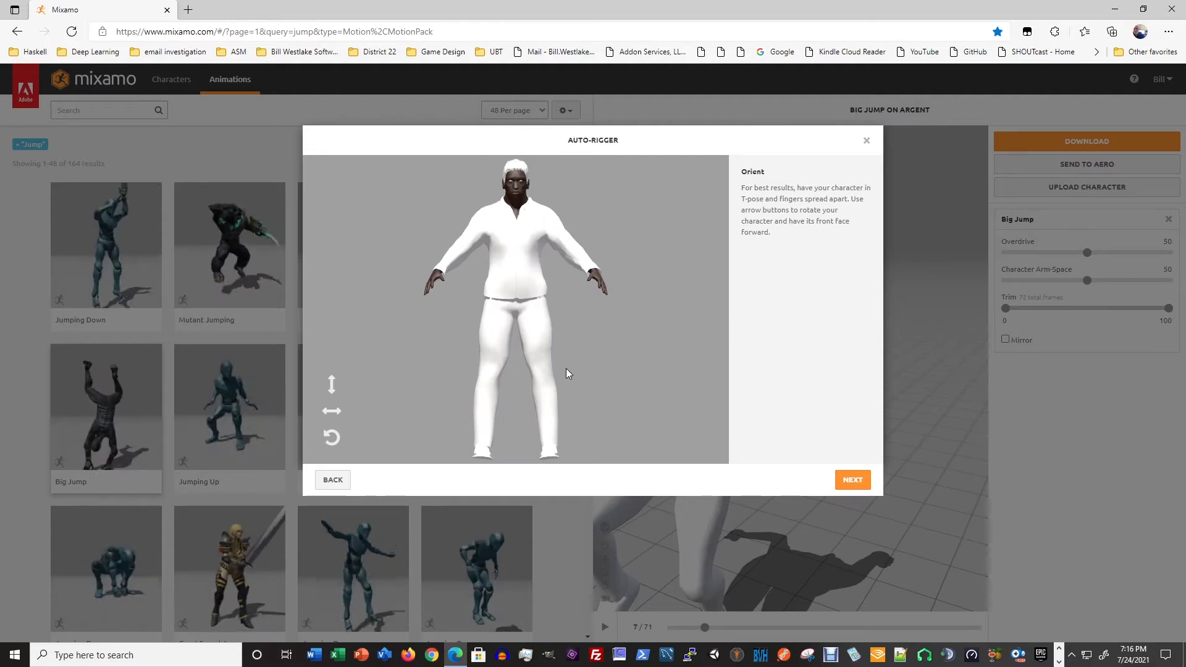
{"action": "right_click", "coordinate": [474, 412]}
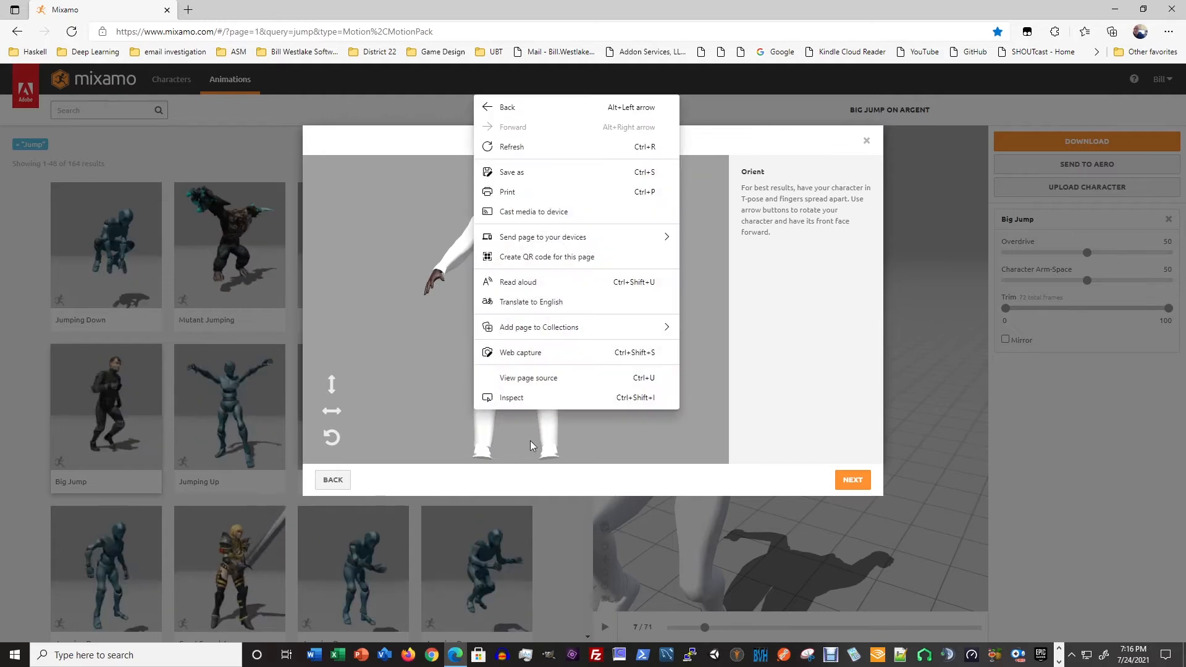
{"action": "left_click", "coordinate": [455, 392]}
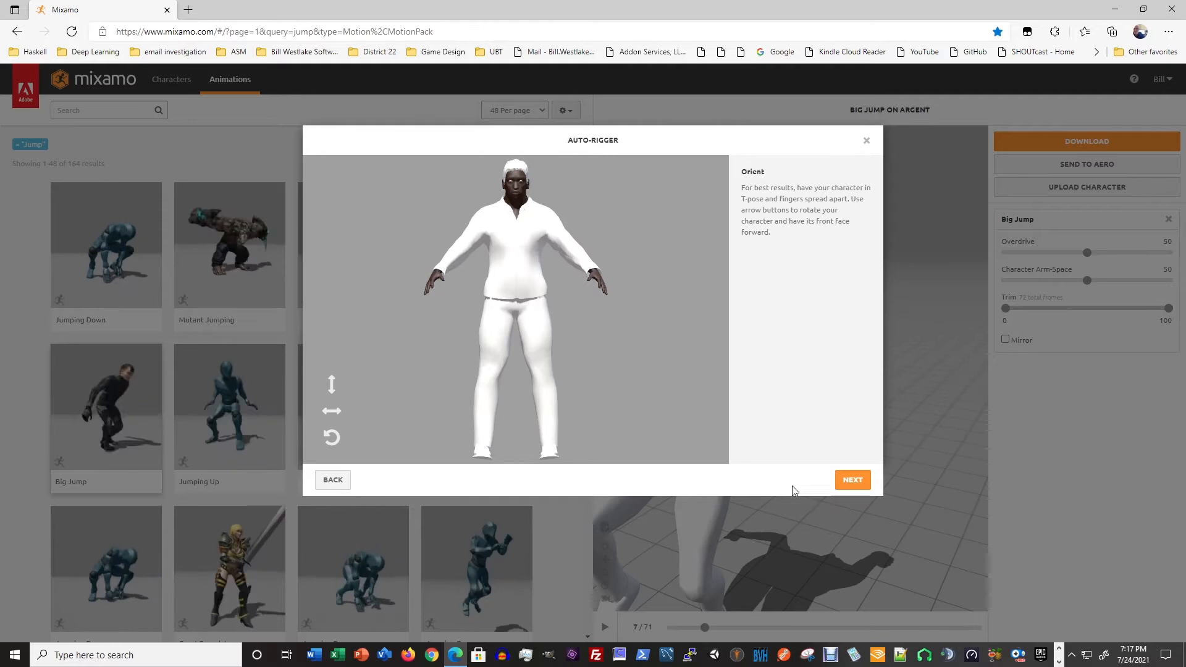
{"action": "left_click", "coordinate": [854, 482]}
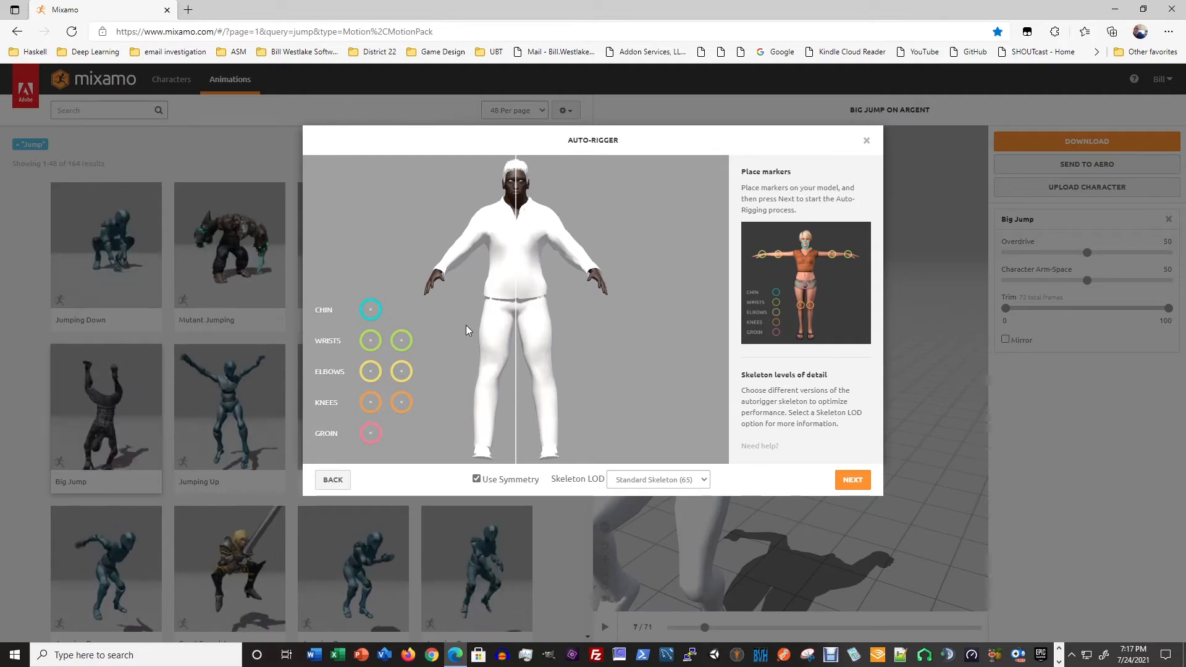
- Place the chin, wrist, elbow, knee and groin markers on the character, using symmetry for the paired joints
{"action": "mouse_move", "coordinate": [371, 310]}
{"action": "left_mouse_down"}
{"action": "mouse_move", "coordinate": [488, 253]}
{"action": "mouse_move", "coordinate": [517, 220]}
{"action": "mouse_move", "coordinate": [518, 198]}
{"action": "left_mouse_up"}
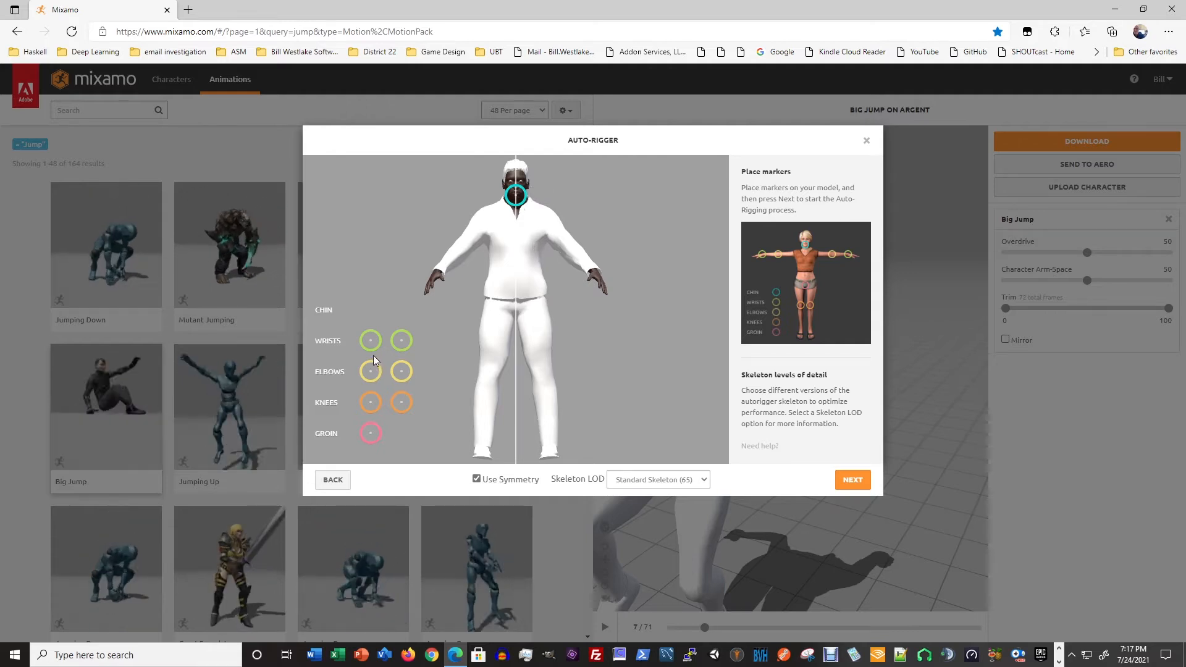
{"action": "mouse_move", "coordinate": [372, 341]}
{"action": "left_mouse_down"}
{"action": "mouse_move", "coordinate": [435, 298]}
{"action": "mouse_move", "coordinate": [441, 276]}
{"action": "left_mouse_up"}
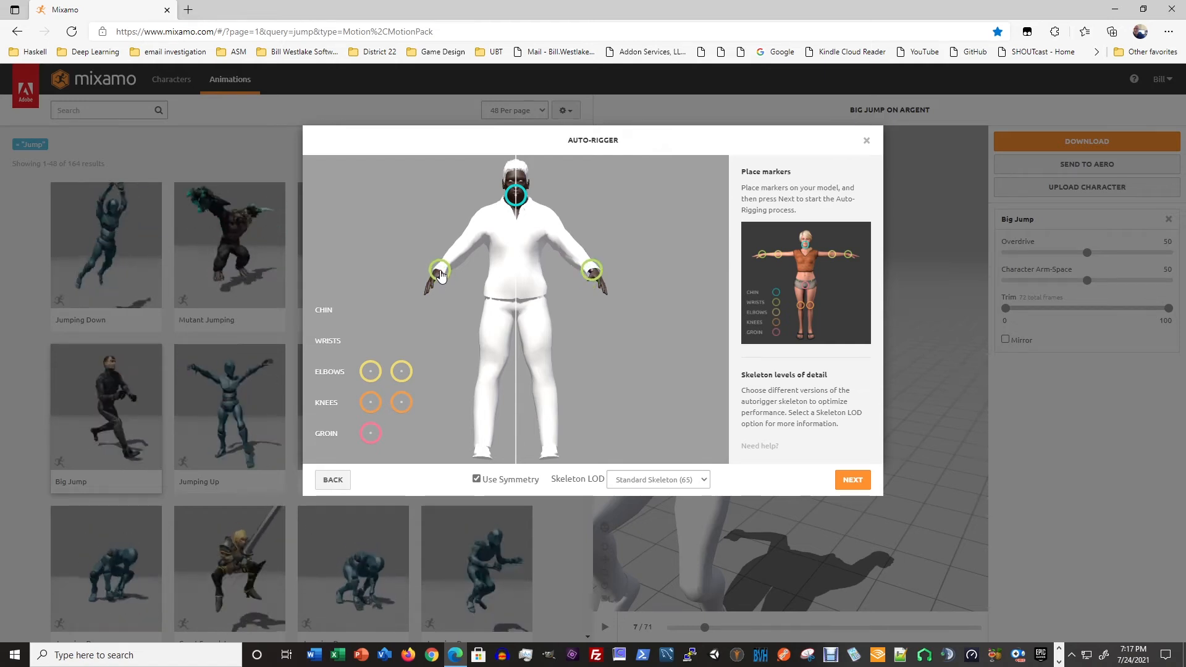
{"action": "mouse_move", "coordinate": [371, 371]}
{"action": "left_mouse_down"}
{"action": "mouse_move", "coordinate": [466, 273]}
{"action": "mouse_move", "coordinate": [475, 249]}
{"action": "mouse_move", "coordinate": [465, 247]}
{"action": "left_mouse_up"}
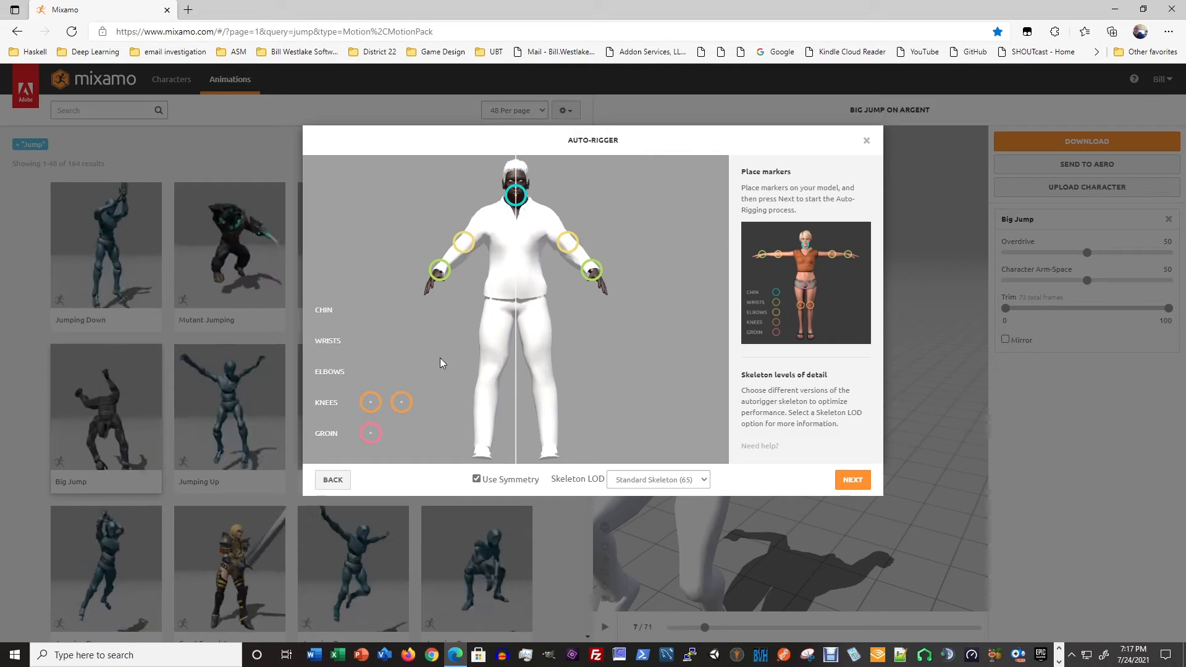
{"action": "left_click_drag", "start_coordinate": [371, 402], "coordinate": [490, 381]}
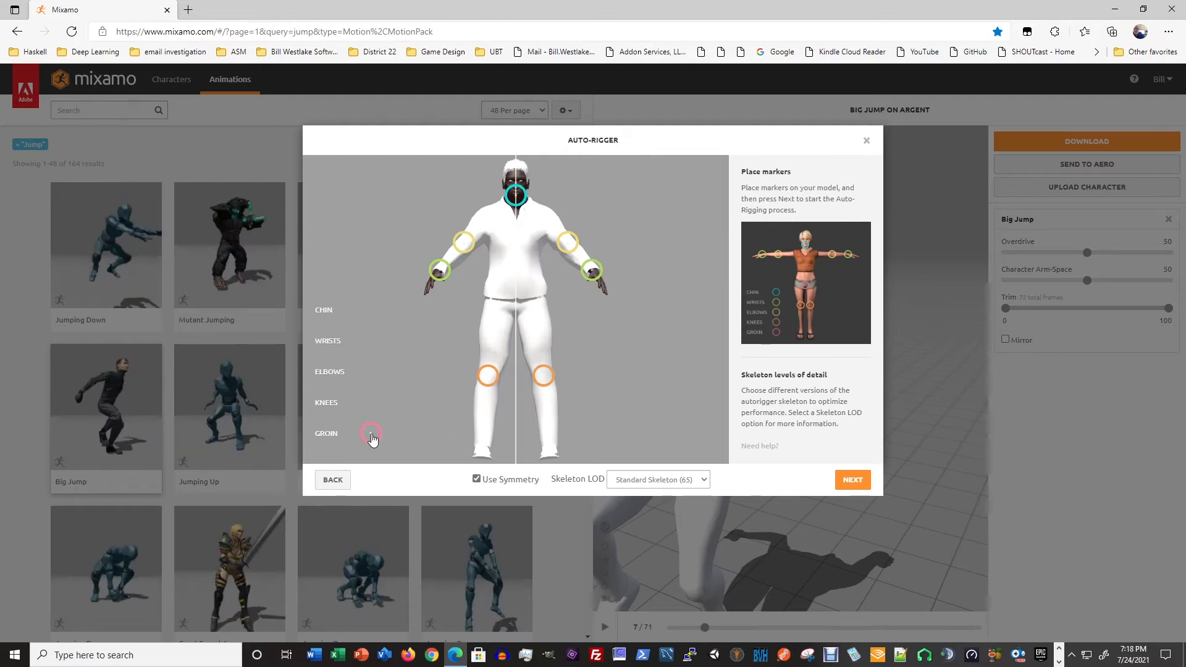
{"action": "mouse_move", "coordinate": [372, 437]}
{"action": "left_mouse_down"}
{"action": "mouse_move", "coordinate": [470, 399]}
{"action": "mouse_move", "coordinate": [514, 319]}
{"action": "left_mouse_up"}
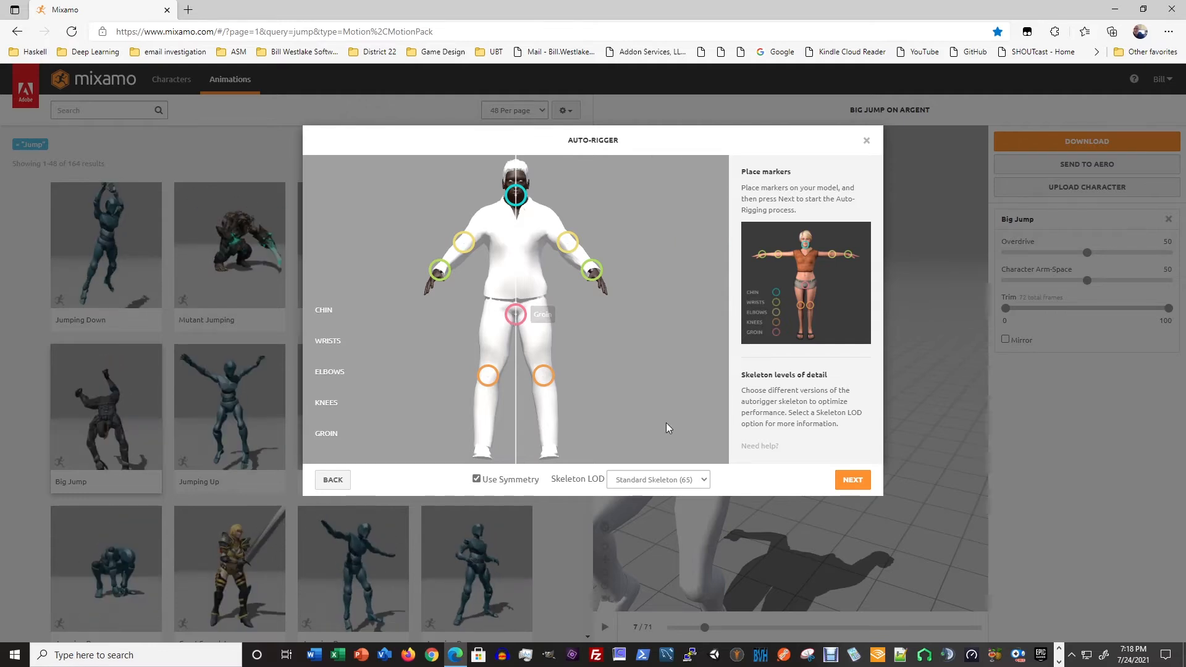
- Run the auto-rigging with the Standard Skeleton (65) and proceed with the rigged character in place of the previous one
{"action": "left_click", "coordinate": [853, 480]}
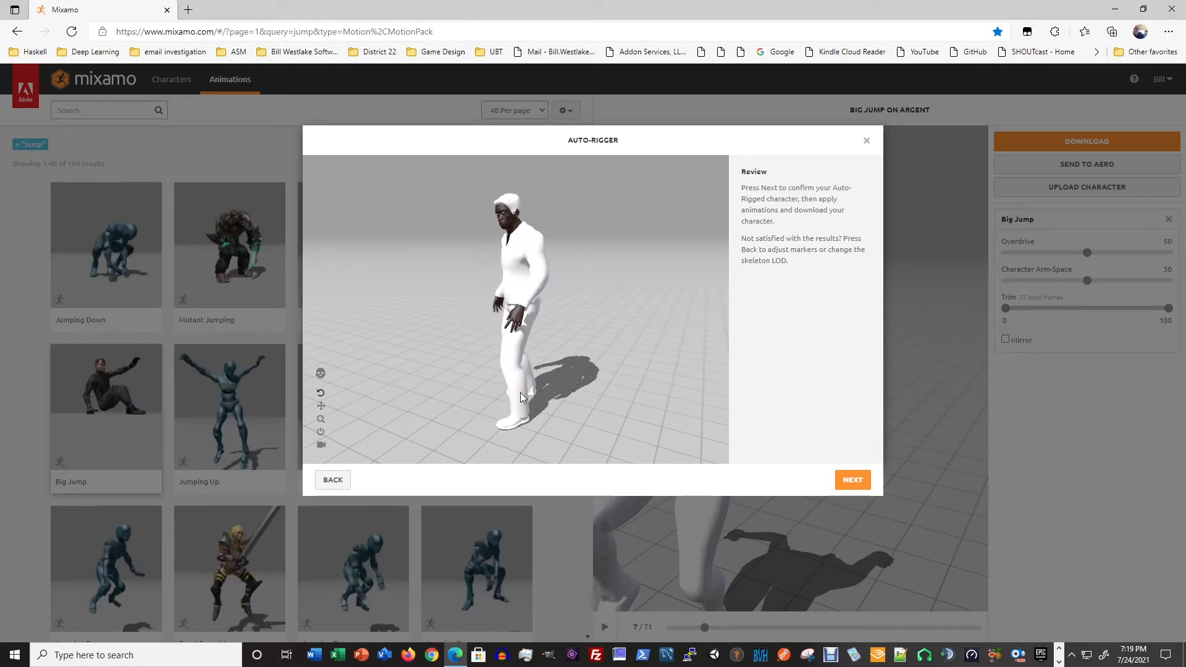
{"action": "left_click", "coordinate": [853, 480]}
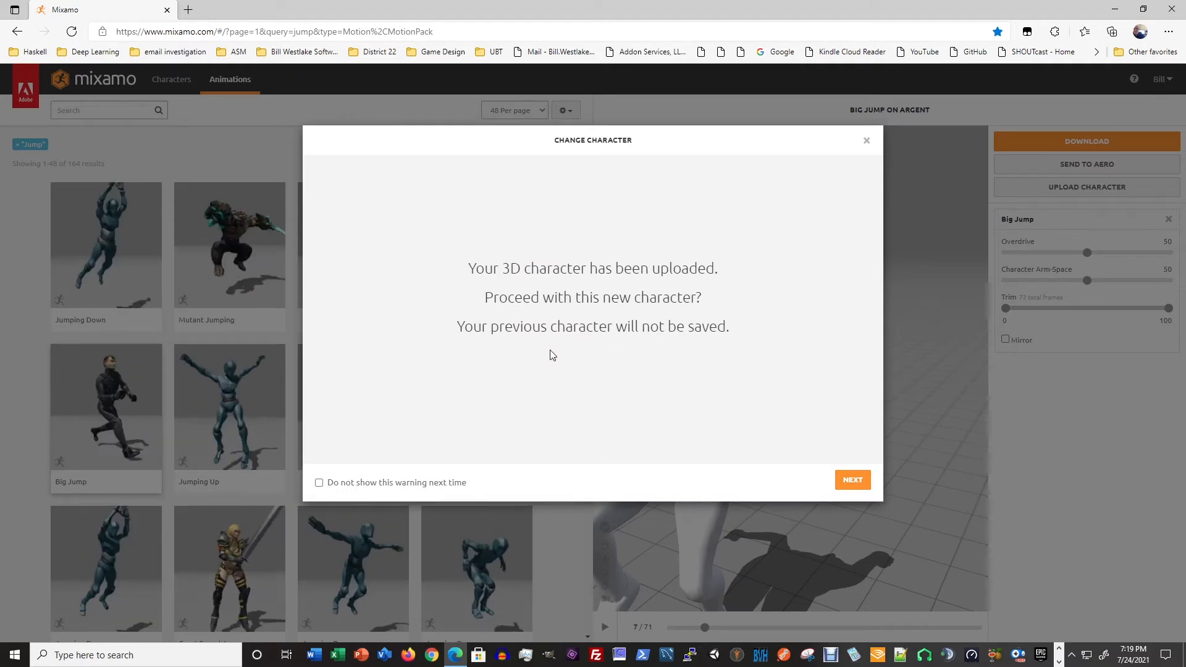
{"action": "left_click", "coordinate": [853, 481]}
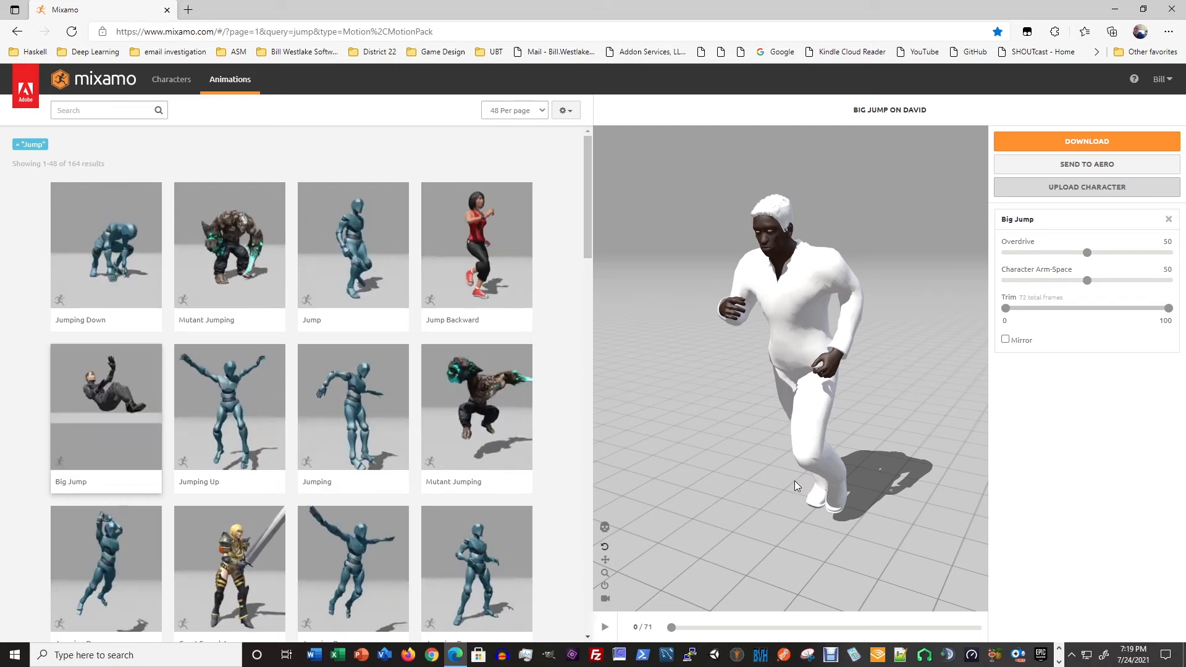
- Preview the Big Jump animation on the uploaded character, then pause it and rewind to the first frame
{"action": "left_click", "coordinate": [604, 627]}
{"action": "left_click", "coordinate": [605, 627]}
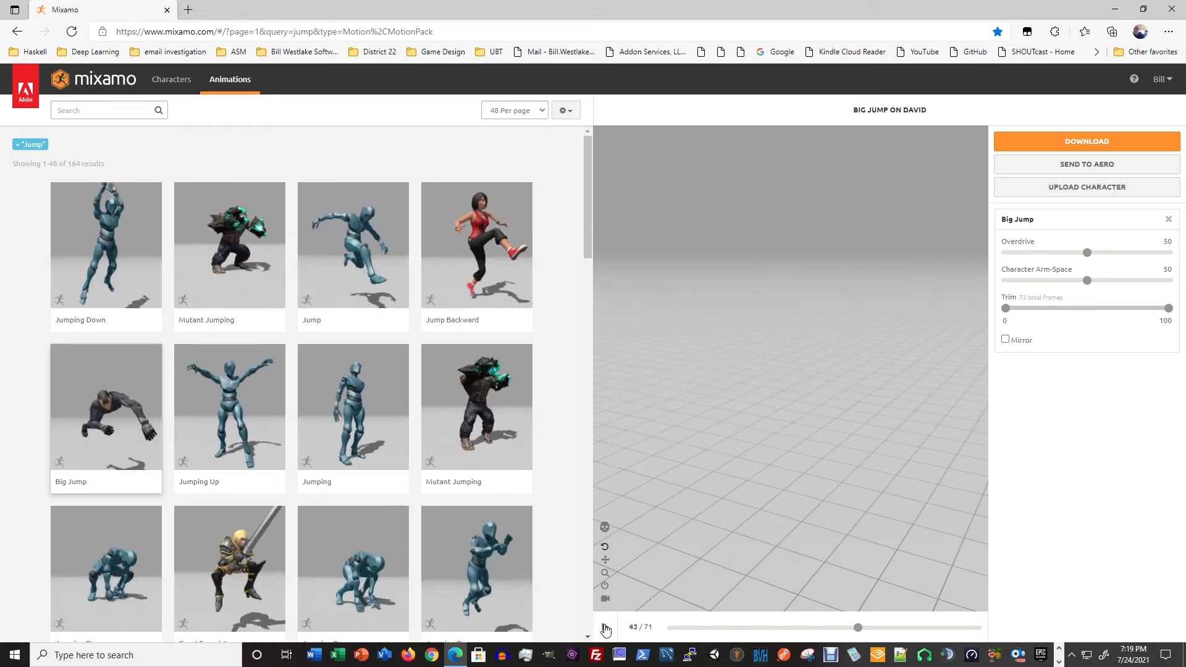
{"action": "left_click_drag", "start_coordinate": [859, 628], "coordinate": [672, 628]}
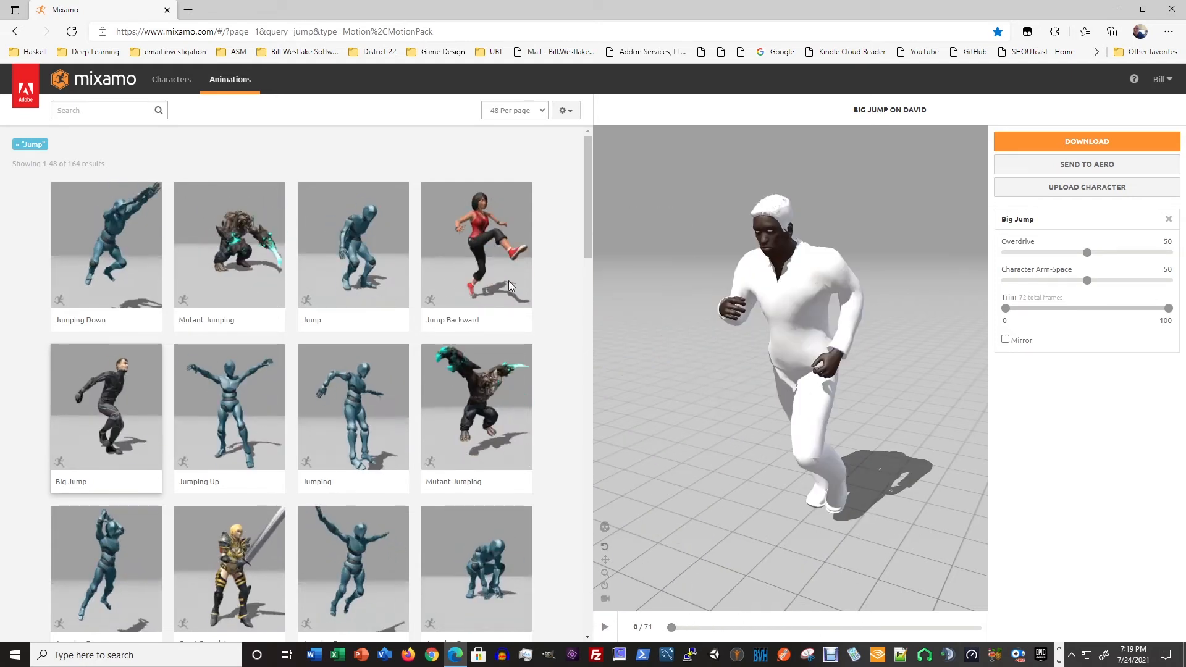
- Search the animation library for "idle"
{"action": "left_click", "coordinate": [101, 111]}
{"action": "type", "text": "id"}
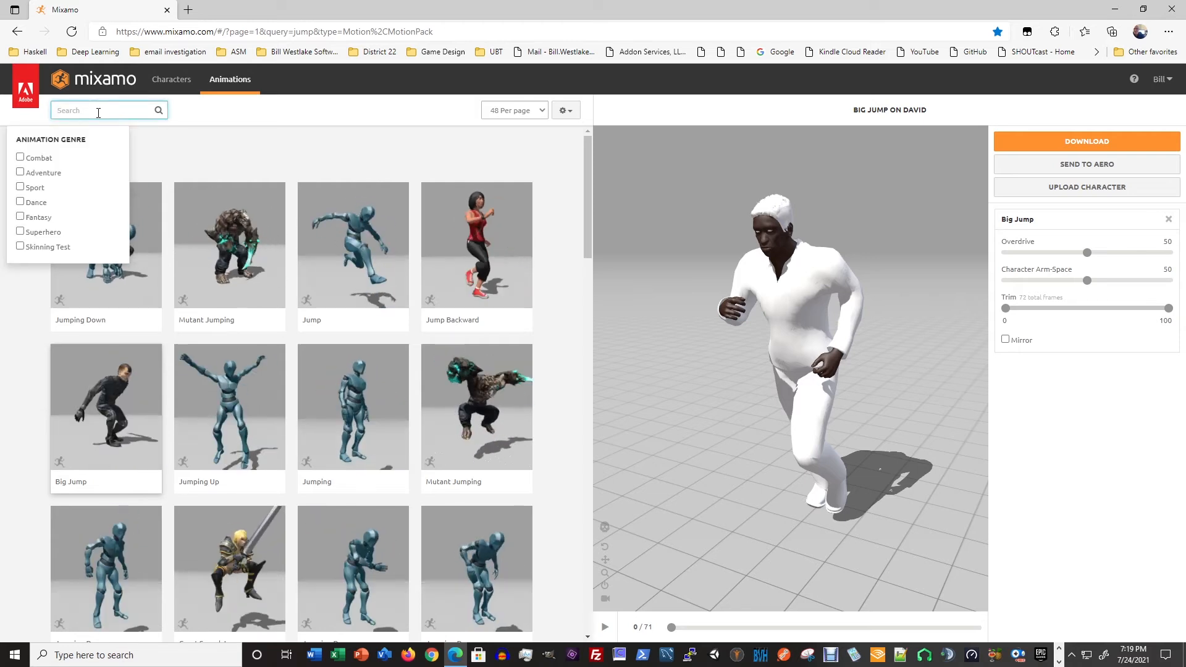
{"action": "type", "text": "le"}
{"action": "key", "text": "Return"}
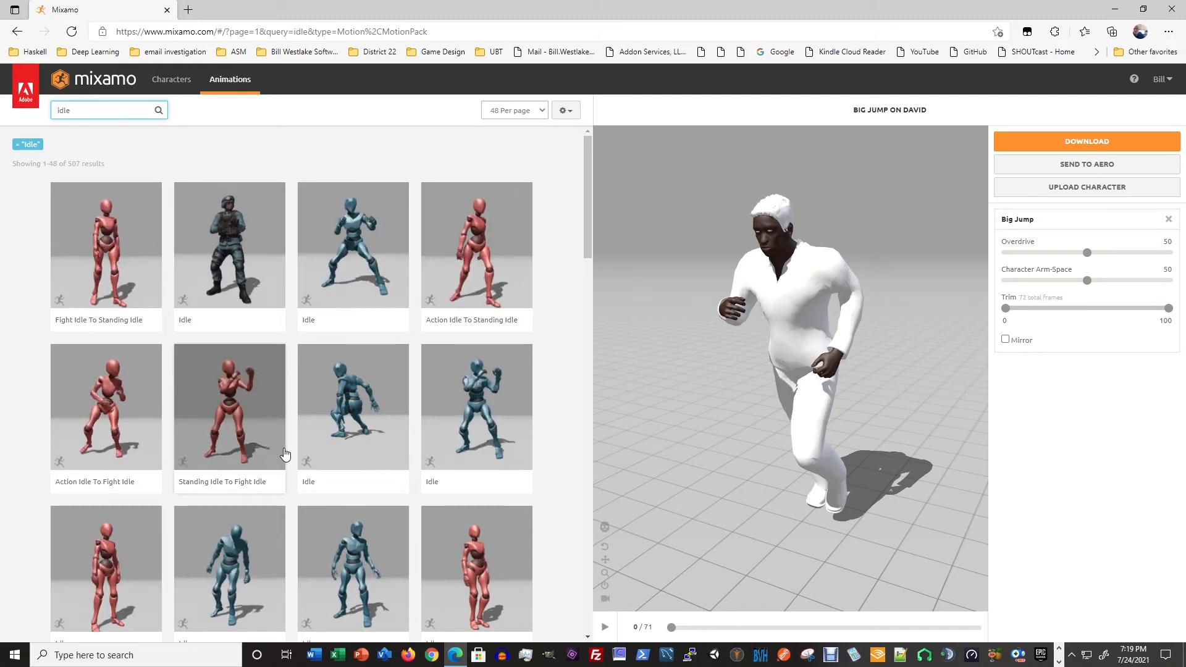
- Preview the hunched Idle, Action Idle To Standing Idle, Action Idle To Fight Idle and Standing Idle To Fight Idle animations on the character
{"action": "left_click", "coordinate": [228, 576]}
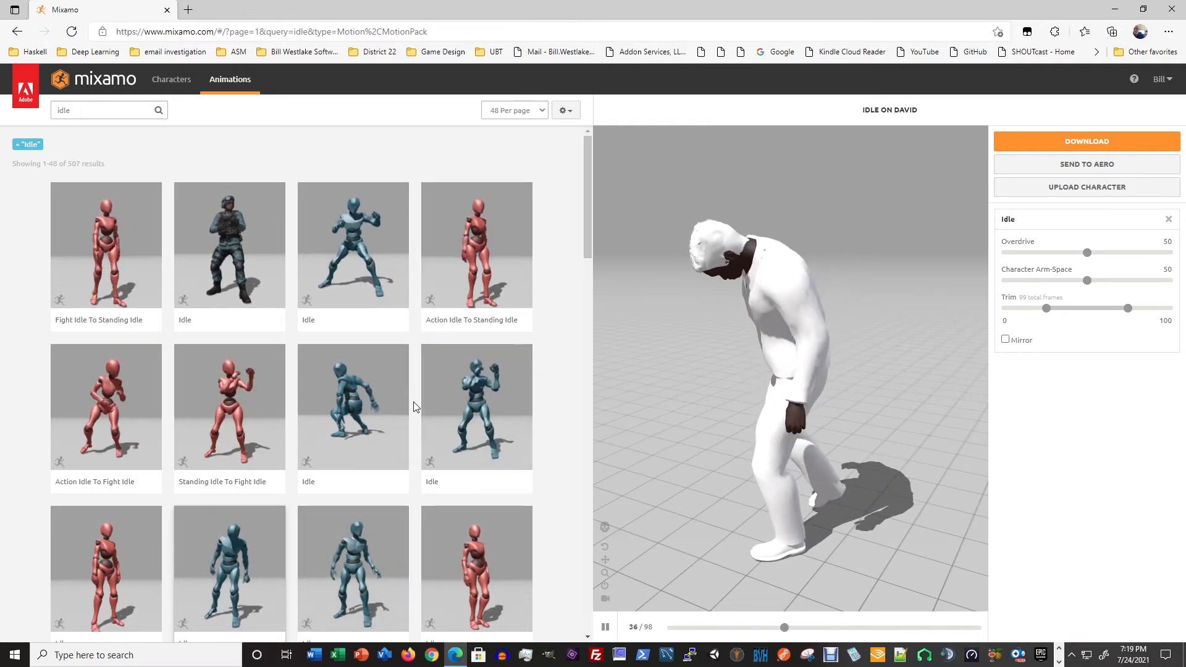
{"action": "left_click", "coordinate": [474, 242]}
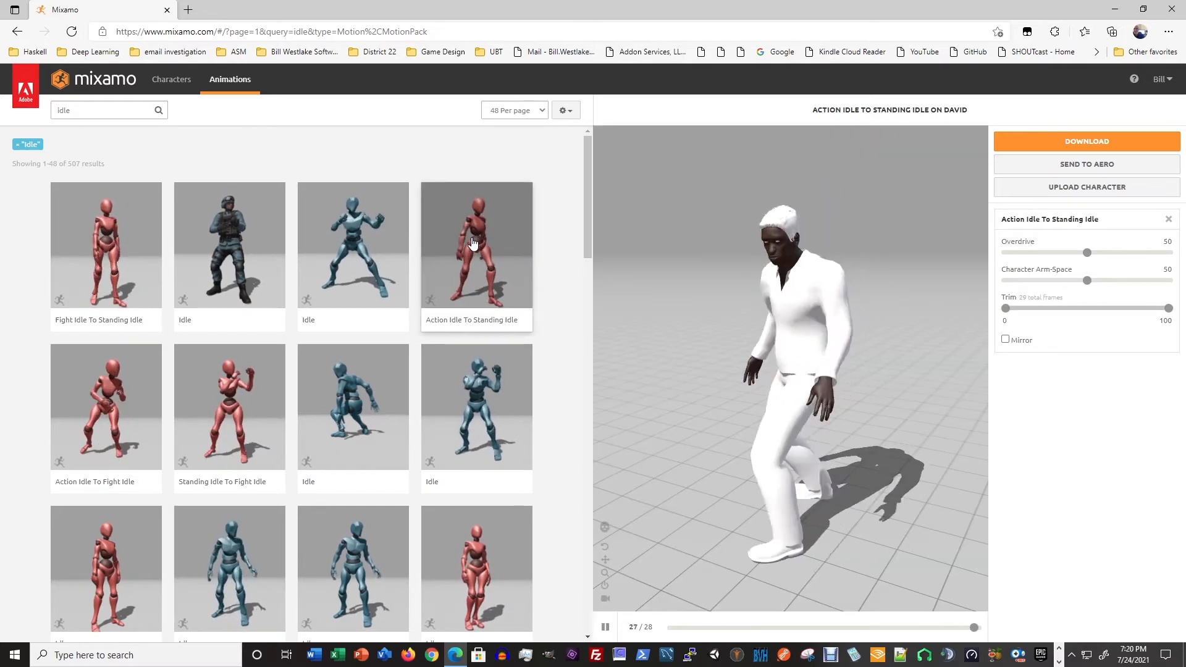
{"action": "left_click", "coordinate": [122, 422]}
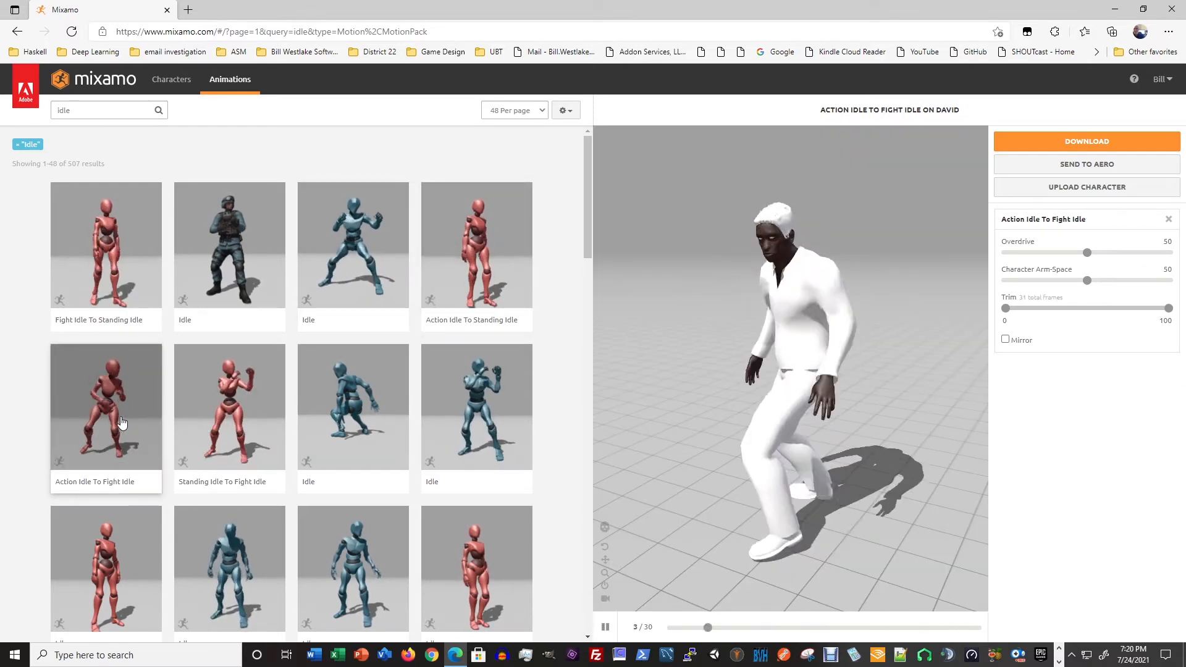
{"action": "left_click", "coordinate": [223, 420]}
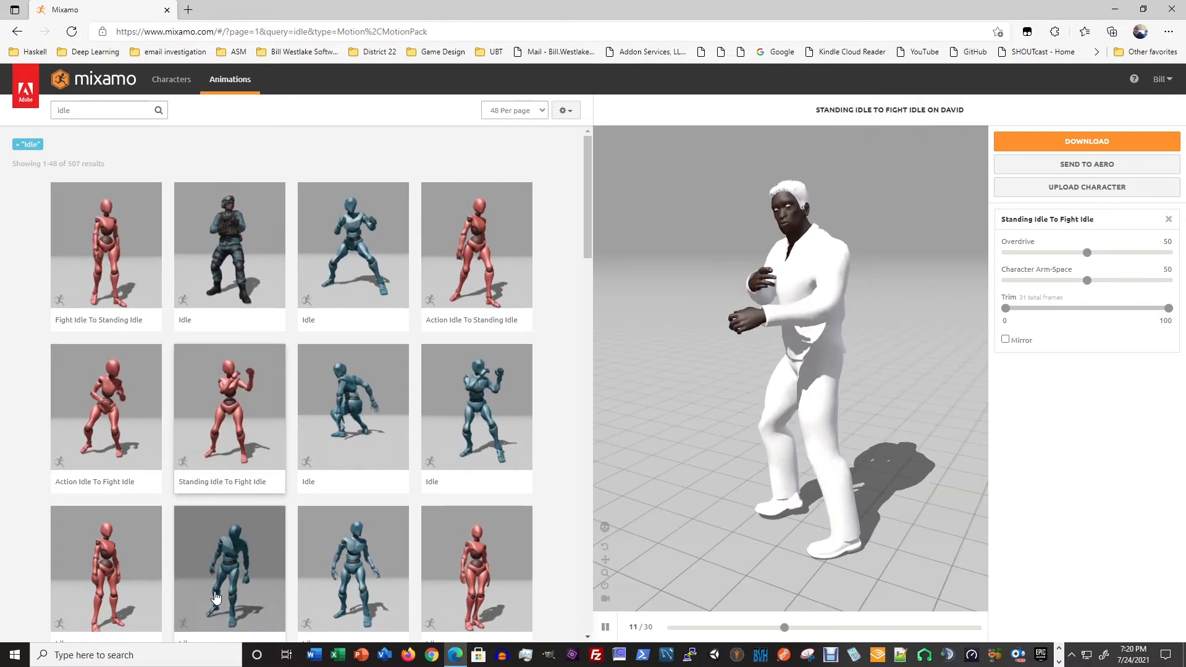
- Preview the three remaining blue and red Idle variants in the third row, Happy Idle and Breathing Idle on the character
{"action": "scroll", "coordinate": [209, 465], "scroll_direction": "down", "scroll_amount": 2}
{"action": "left_click", "coordinate": [222, 445]}
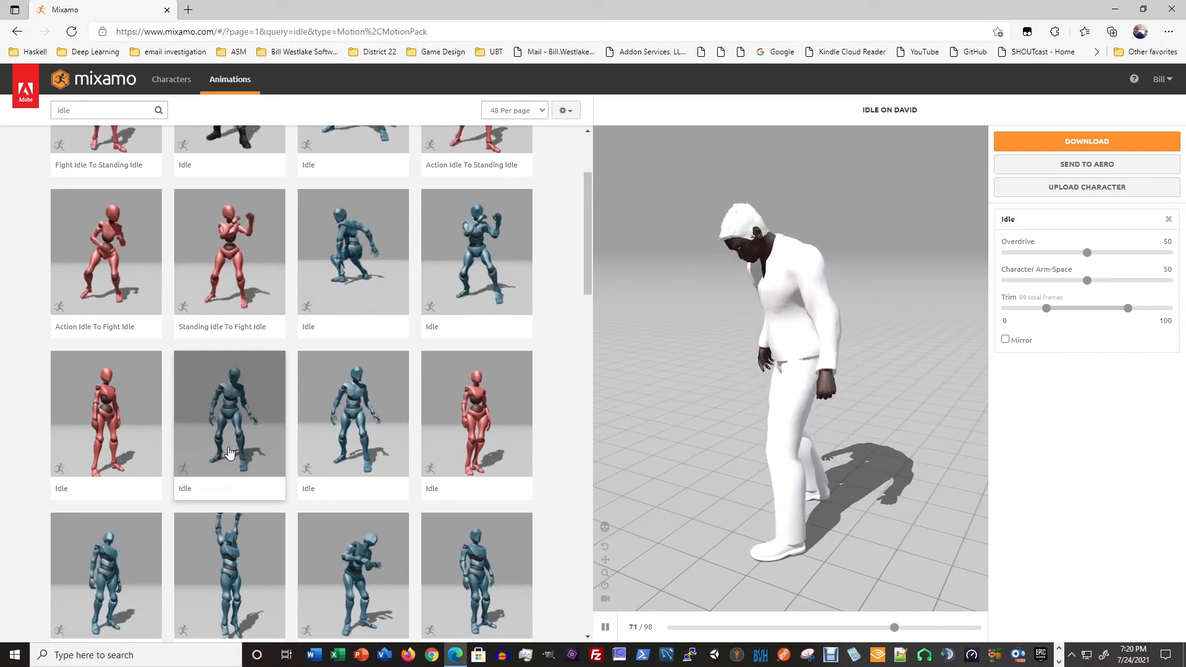
{"action": "left_click", "coordinate": [344, 431]}
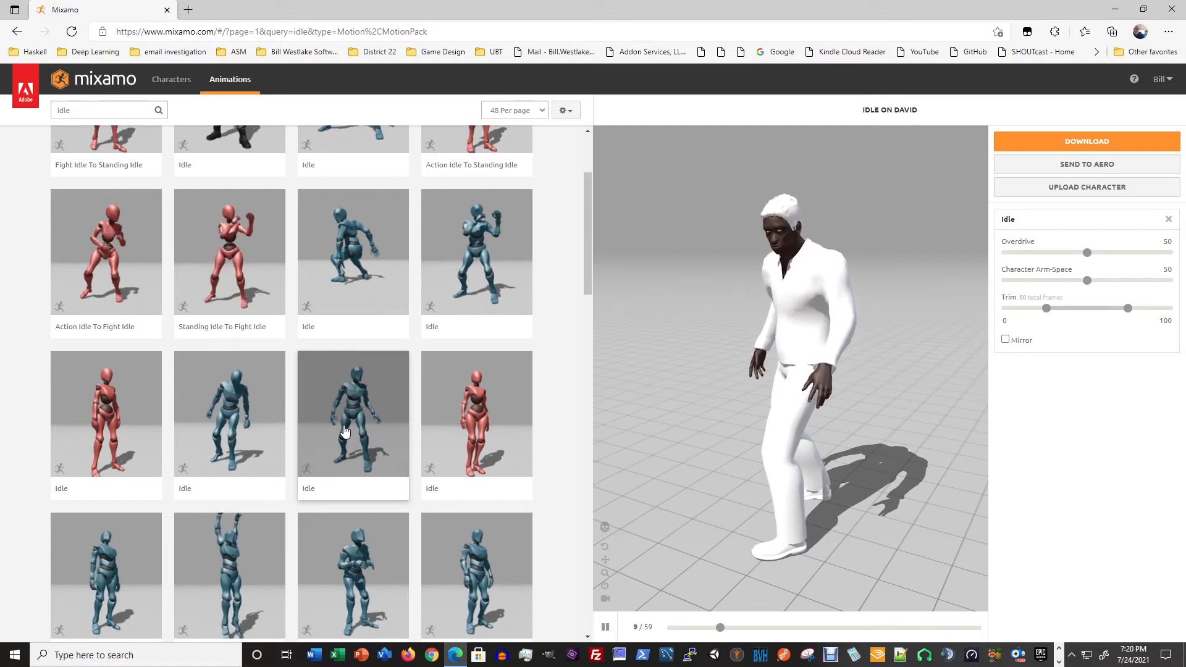
{"action": "left_click", "coordinate": [470, 431]}
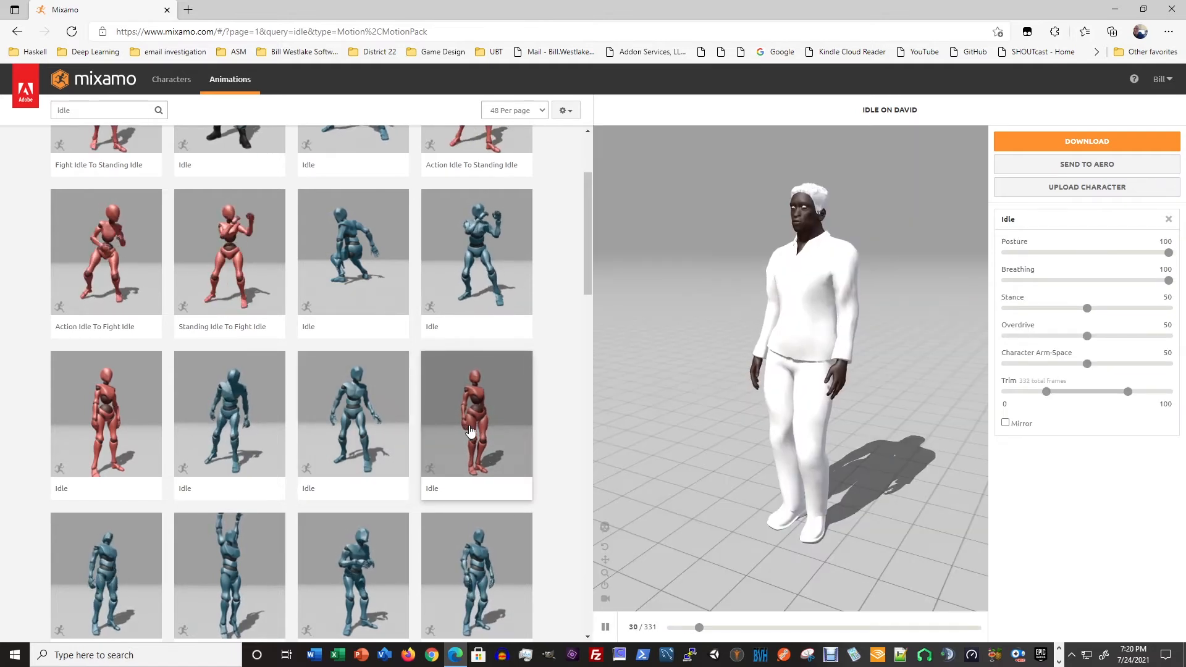
{"action": "left_click", "coordinate": [110, 594]}
{"action": "scroll", "coordinate": [111, 593], "scroll_direction": "down", "scroll_amount": 4}
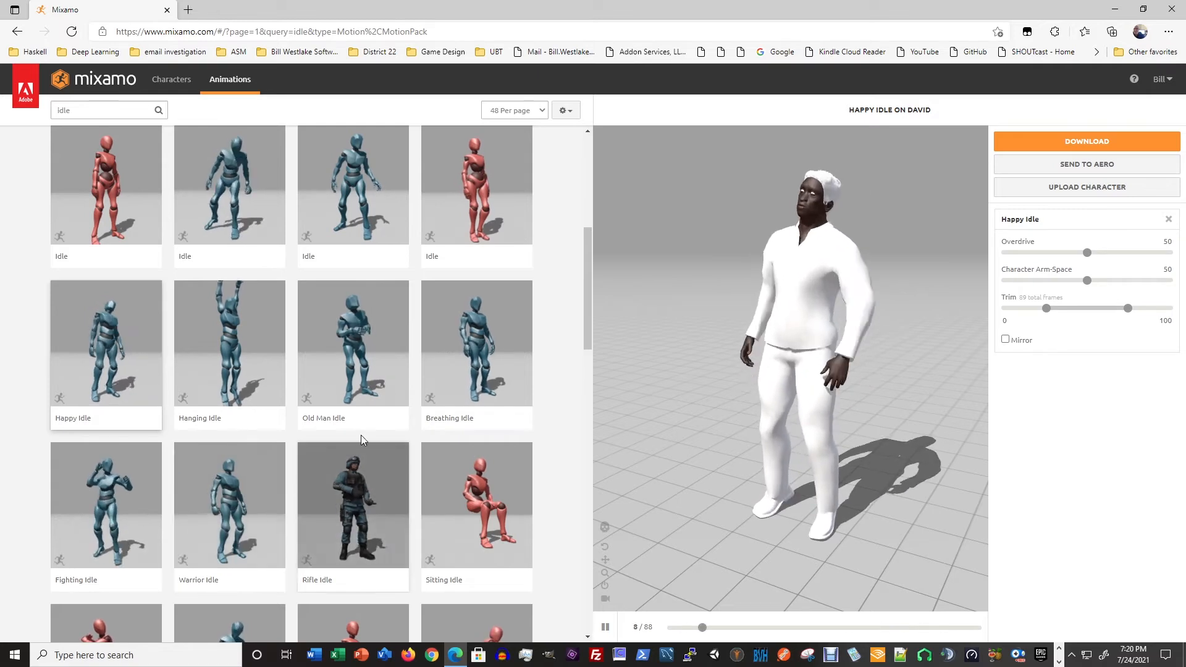
{"action": "left_click", "coordinate": [478, 359]}
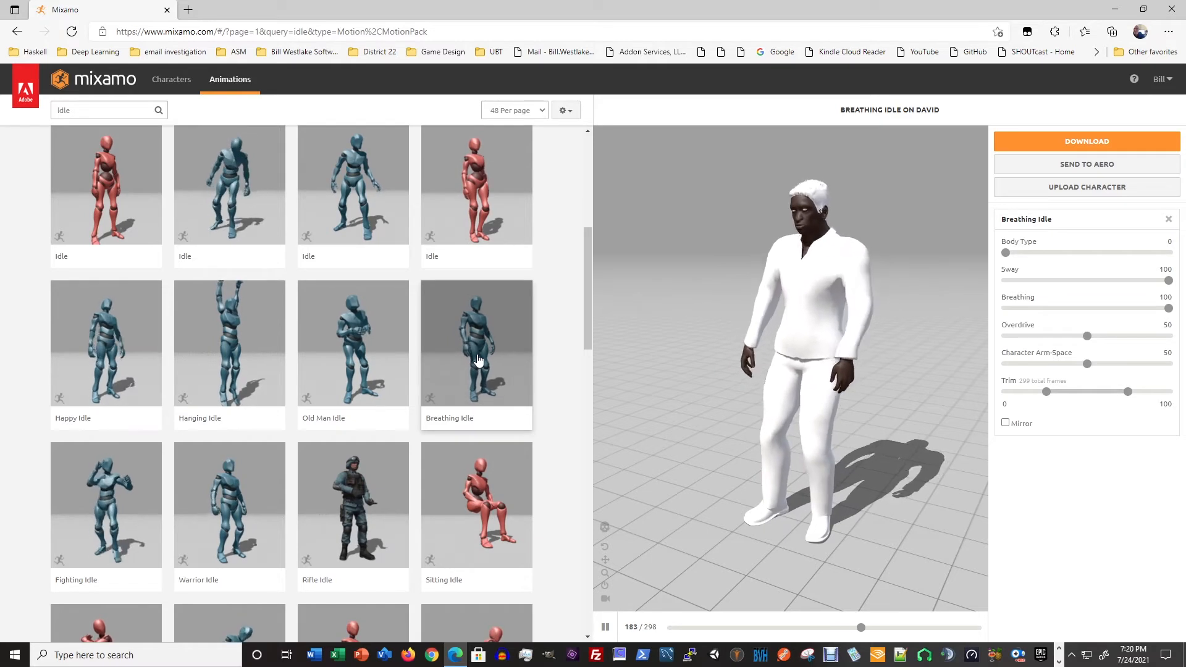
- Apply the hunched blue Idle animation beside the red one and download it as FBX Binary with skin at 30 frames per second
{"action": "scroll", "coordinate": [477, 359], "scroll_direction": "up", "scroll_amount": 5}
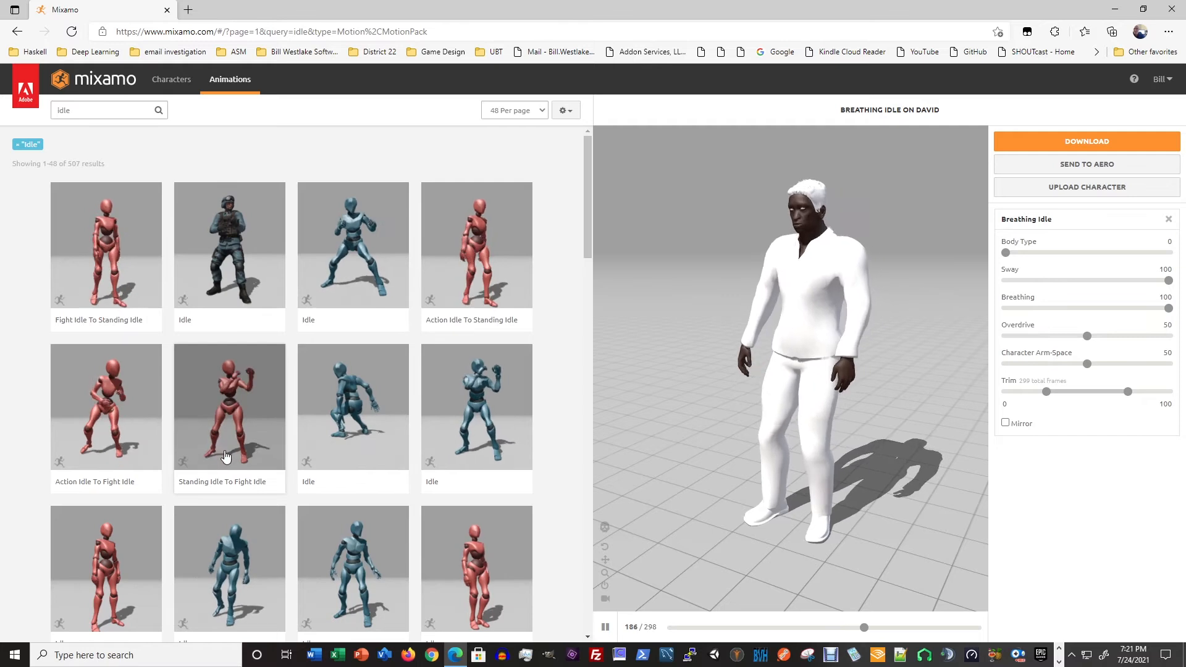
{"action": "scroll", "coordinate": [241, 377], "scroll_direction": "down", "scroll_amount": 4}
{"action": "left_click", "coordinate": [231, 349]}
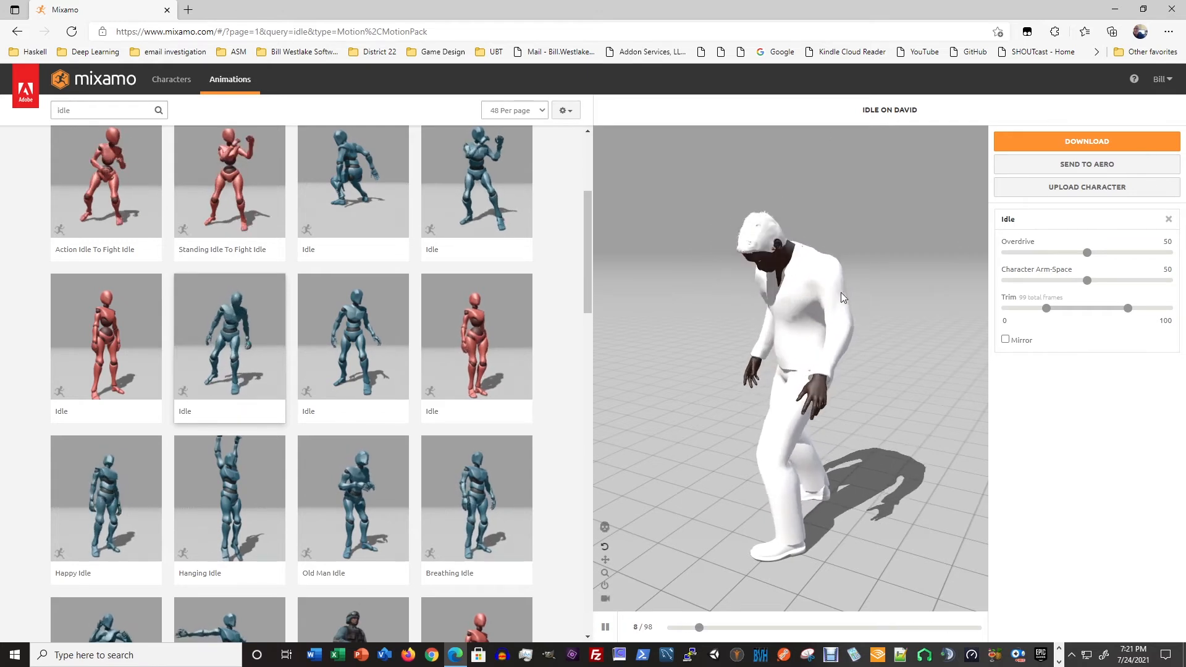
{"action": "left_click", "coordinate": [1076, 142]}
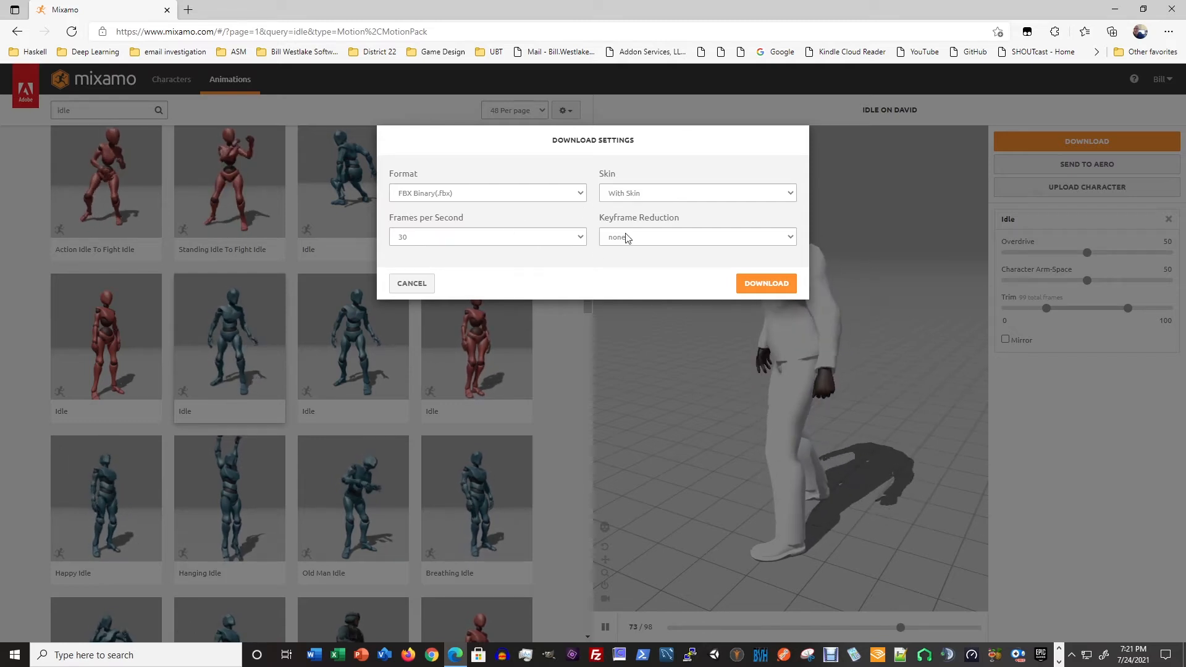
{"action": "left_click", "coordinate": [765, 285]}
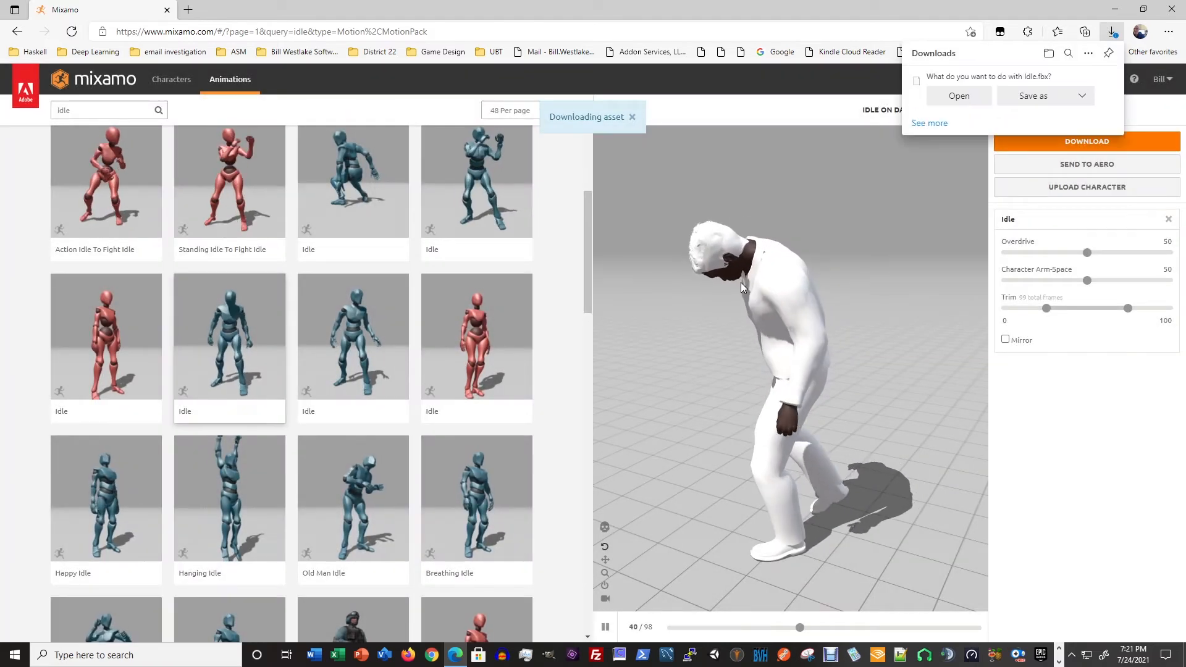
- Save the download as David Idle.fbx in a new folder named Mixamo inside Characters > David
{"action": "left_click", "coordinate": [1041, 103]}
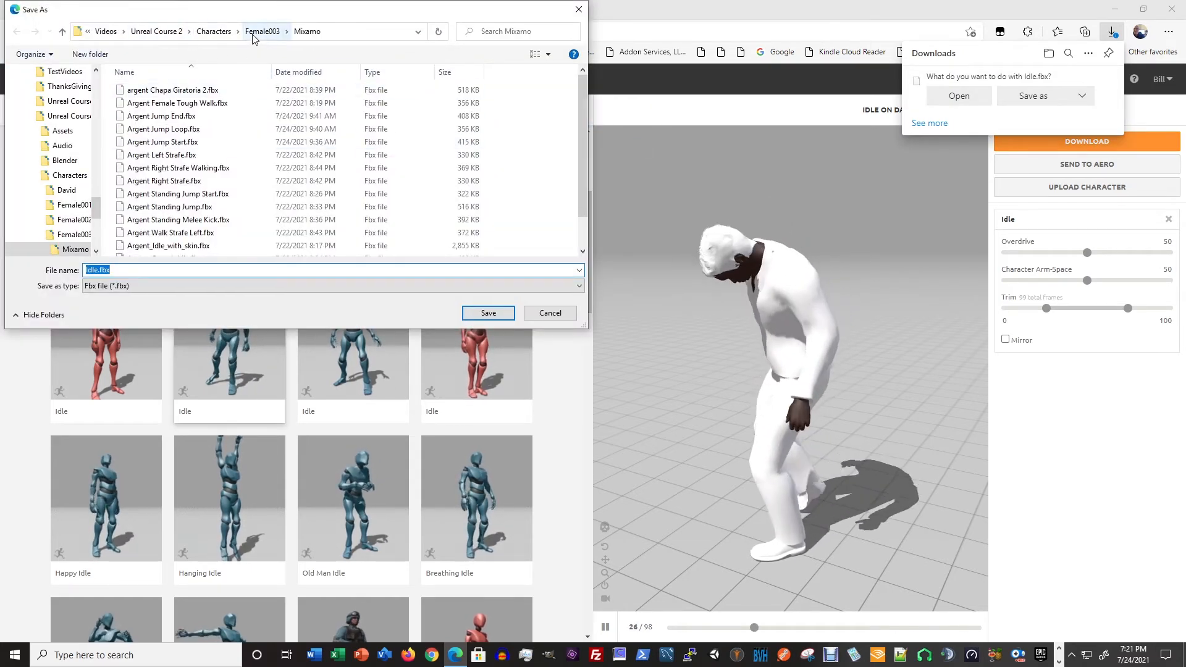
{"action": "left_click", "coordinate": [214, 31]}
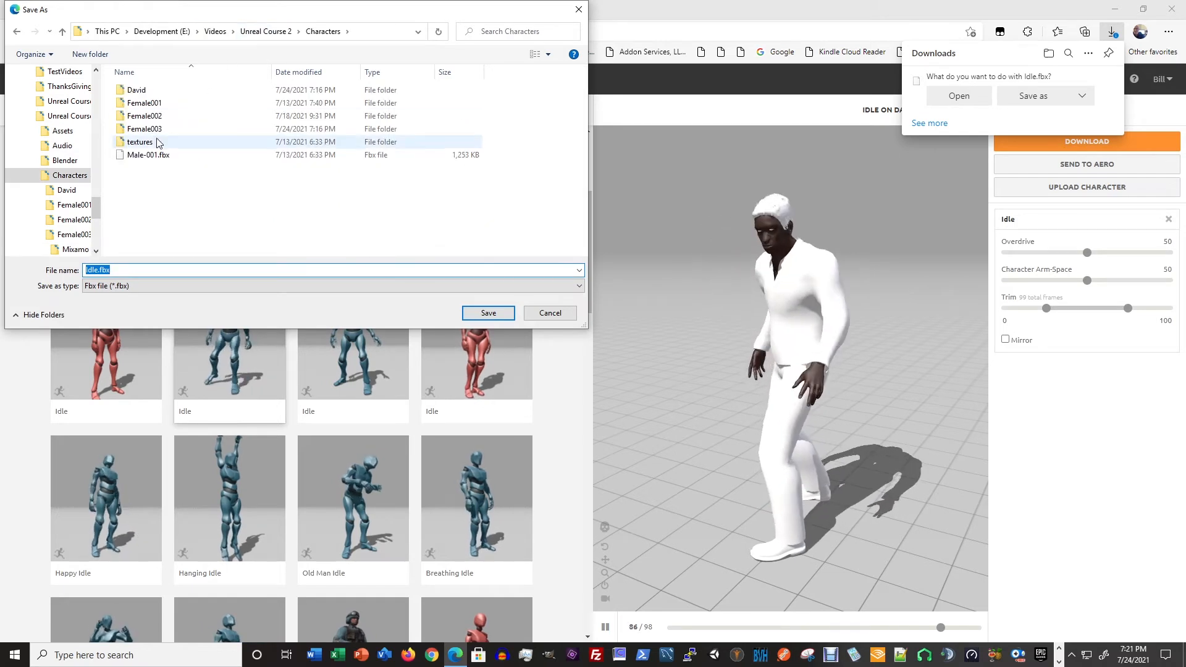
{"action": "left_click", "coordinate": [141, 91]}
{"action": "double_click", "coordinate": [138, 90]}
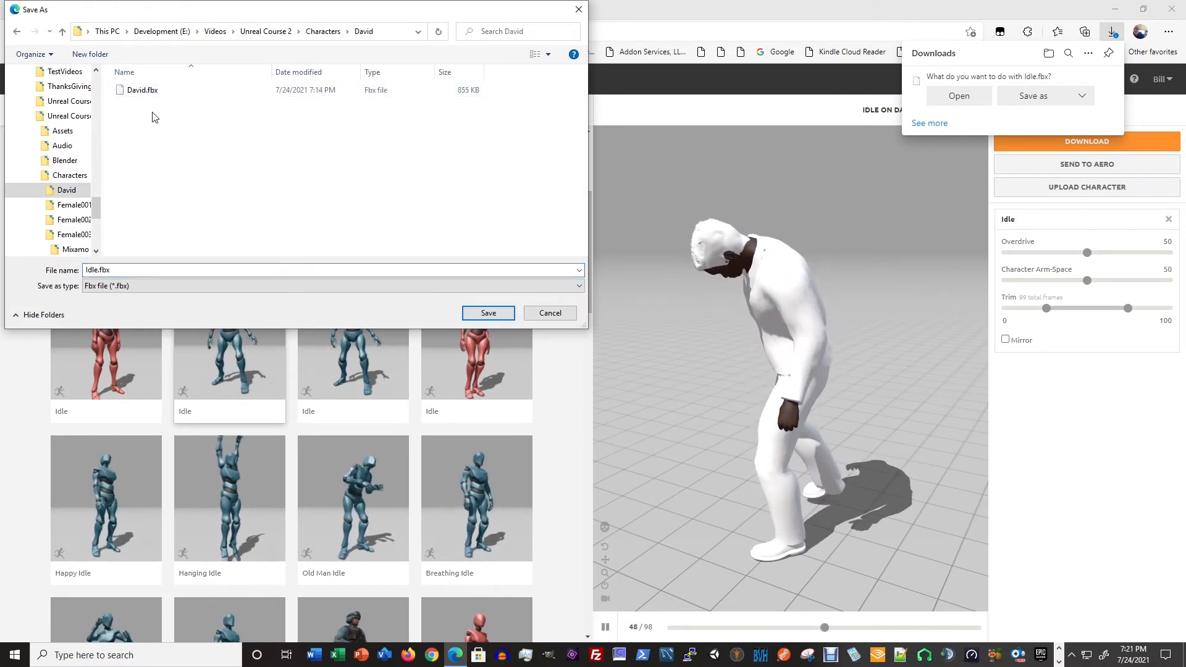
{"action": "left_click", "coordinate": [90, 53]}
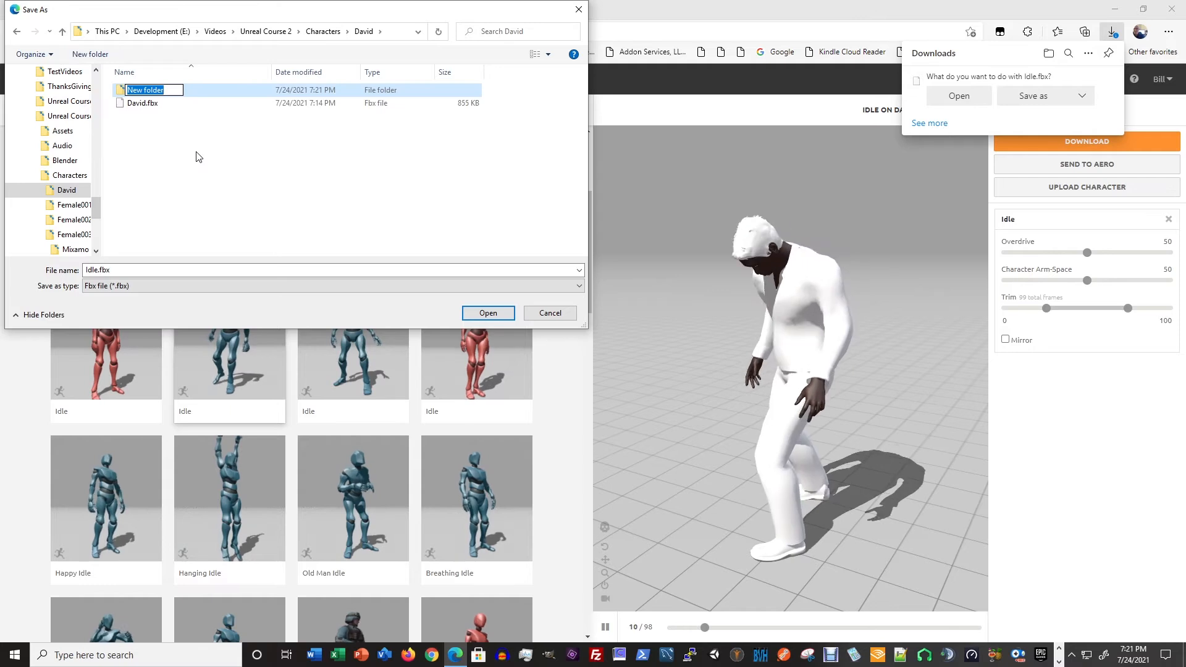
{"action": "type", "text": "Mixamo"}
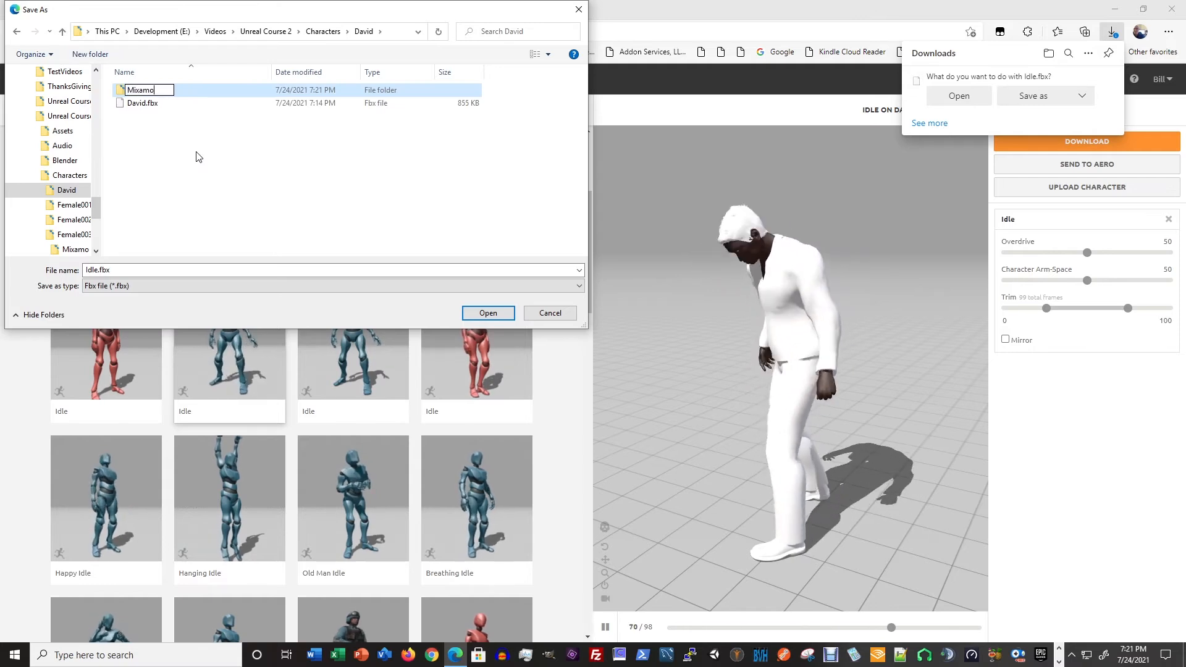
{"action": "double_click", "coordinate": [148, 90]}
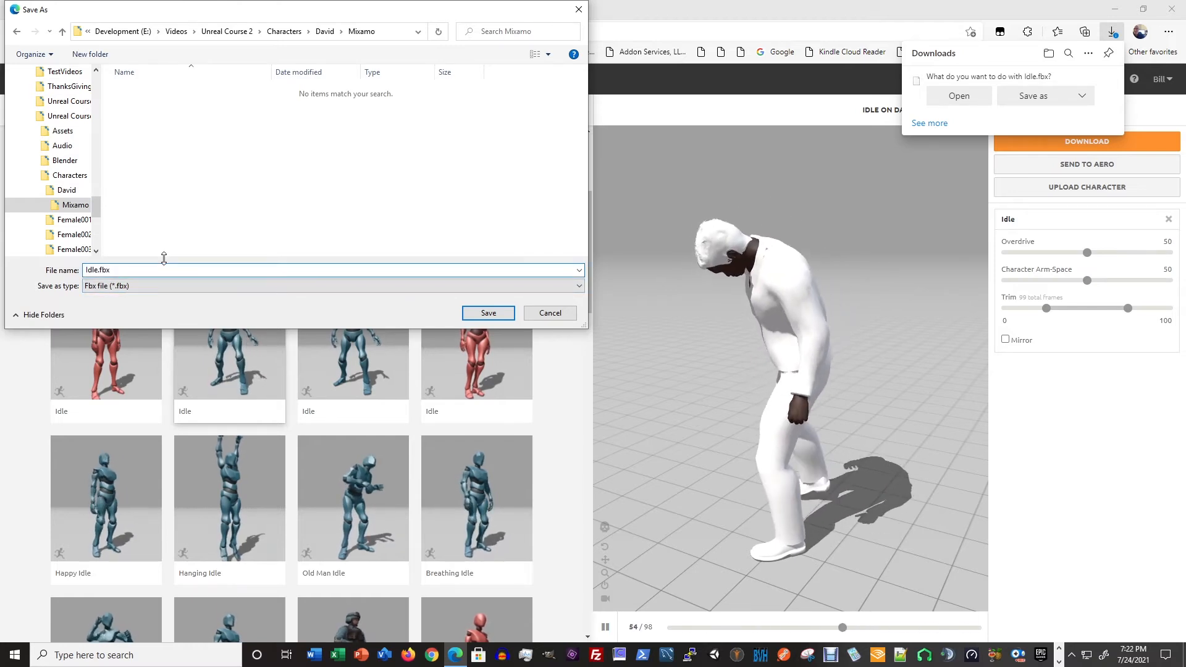
{"action": "key", "text": "Return"}
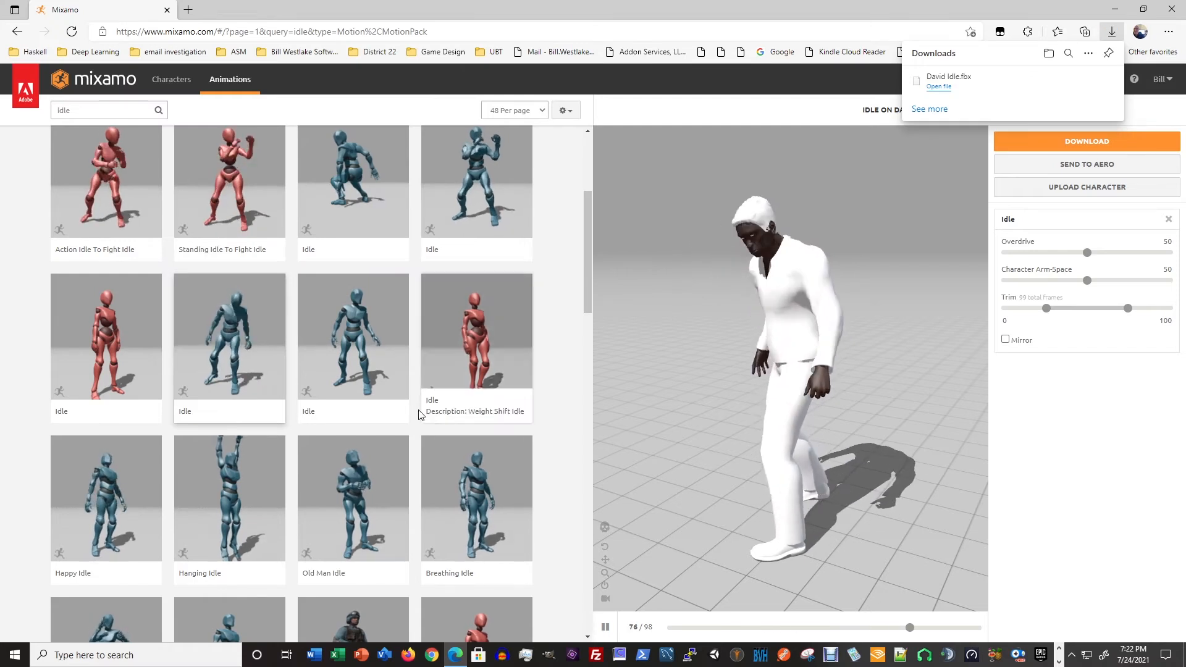
- Search the animation library for "walk" and look through the results for a plain walking animation
{"action": "double_click", "coordinate": [83, 108]}
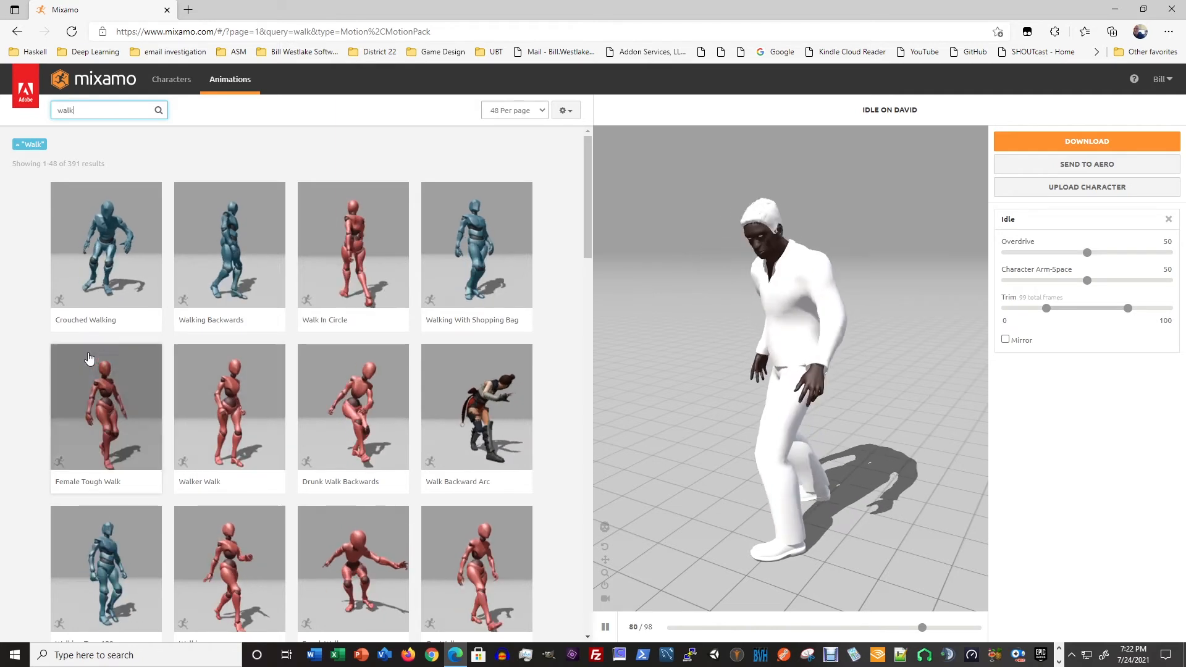
{"action": "scroll", "coordinate": [168, 431], "scroll_direction": "down", "scroll_amount": 3}
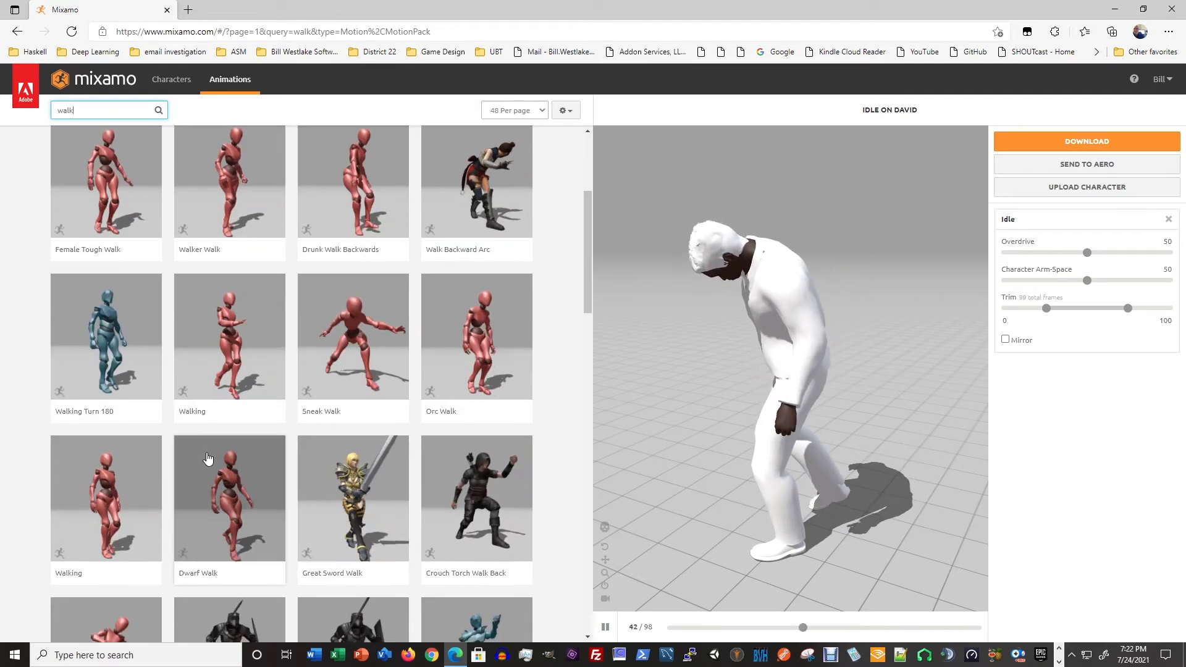
{"action": "scroll", "coordinate": [208, 457], "scroll_direction": "down", "scroll_amount": 2}
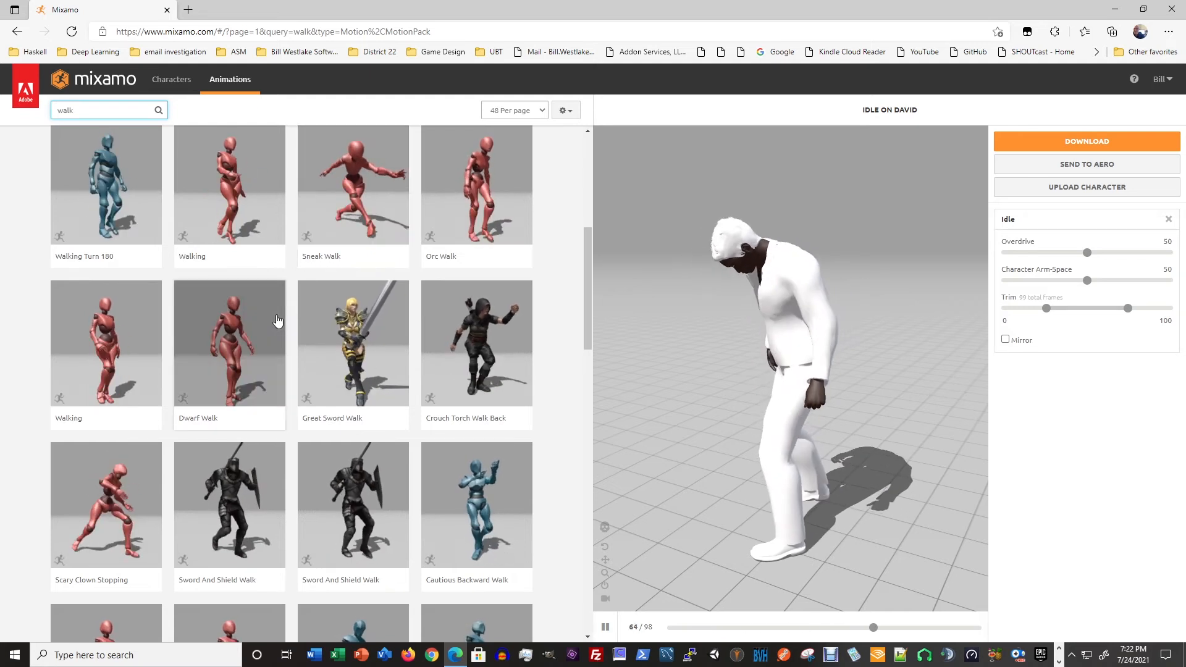
{"action": "scroll", "coordinate": [291, 346], "scroll_direction": "down", "scroll_amount": 2}
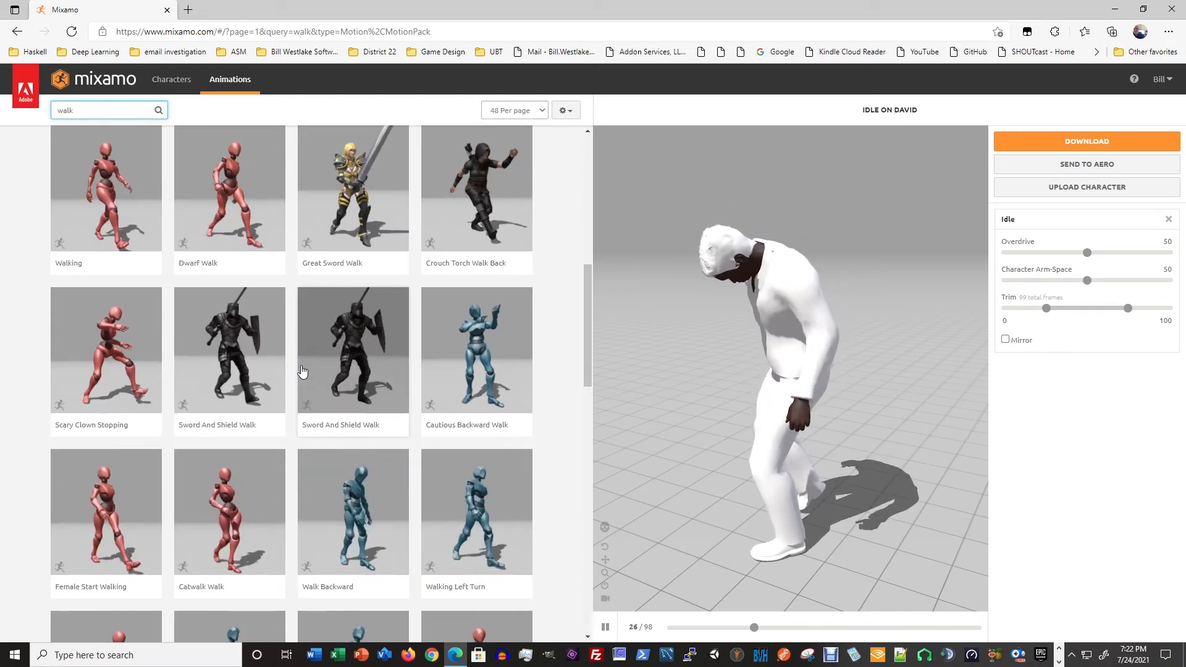
{"action": "scroll", "coordinate": [301, 371], "scroll_direction": "up", "scroll_amount": 2}
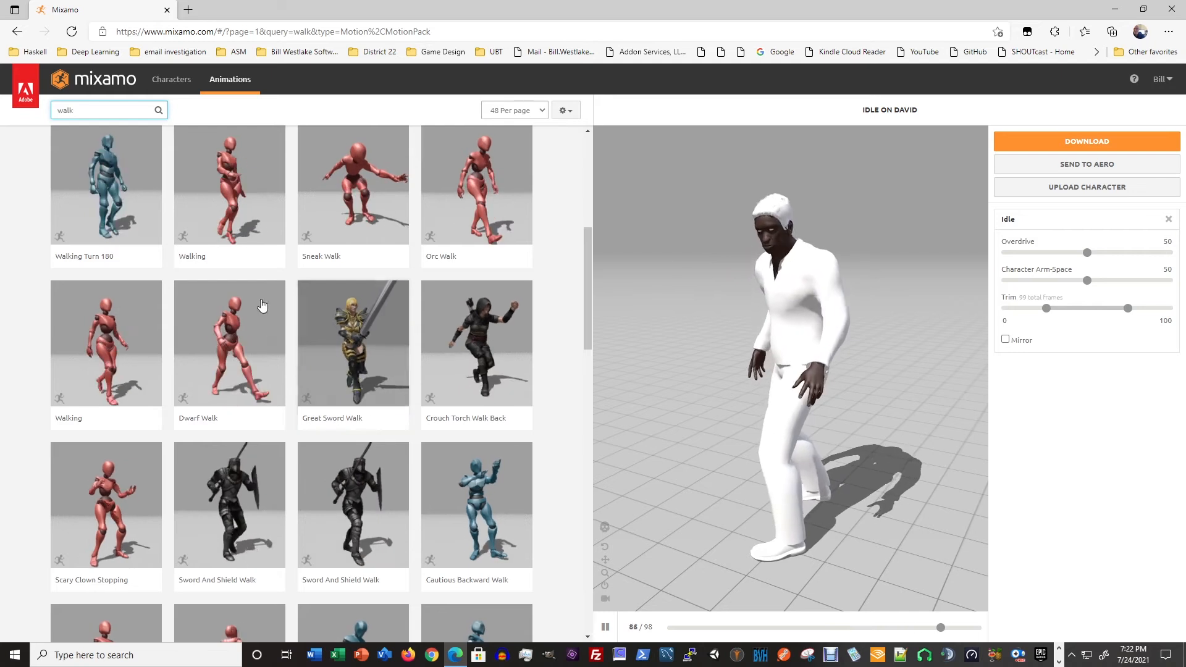
- Preview the Walking animation beside Walking Turn 180, and apply the Walking animation beside Dwarf Walk with In Place enabled
{"action": "left_click", "coordinate": [241, 191]}
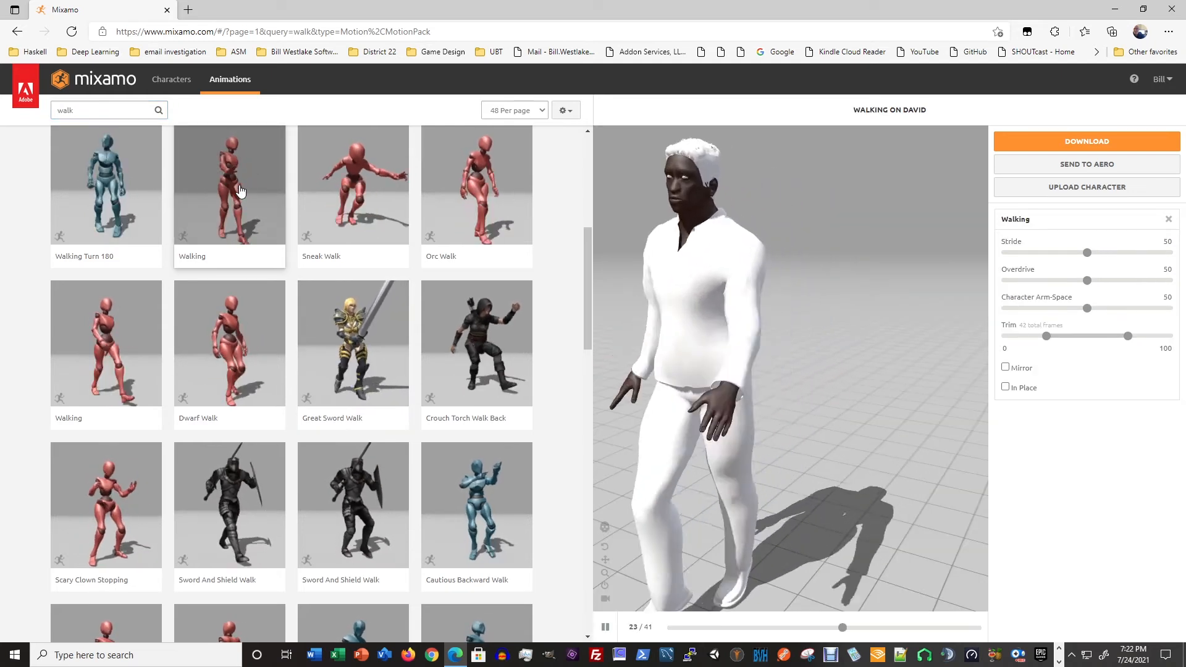
{"action": "left_click", "coordinate": [130, 343]}
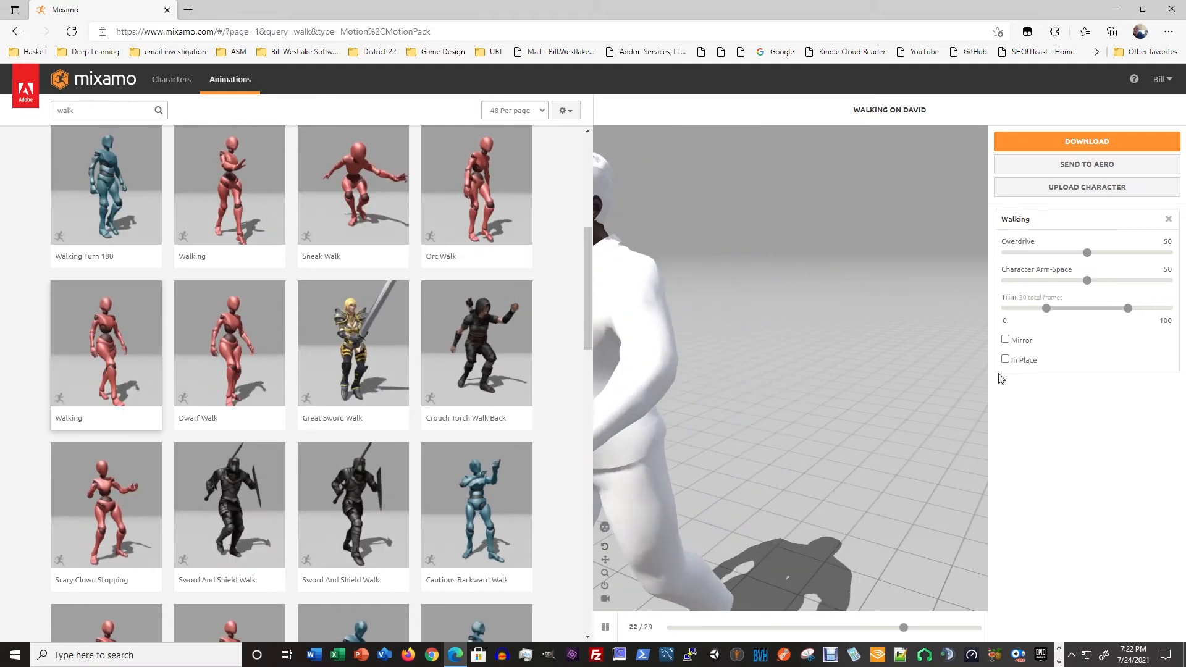
{"action": "left_click", "coordinate": [1005, 359]}
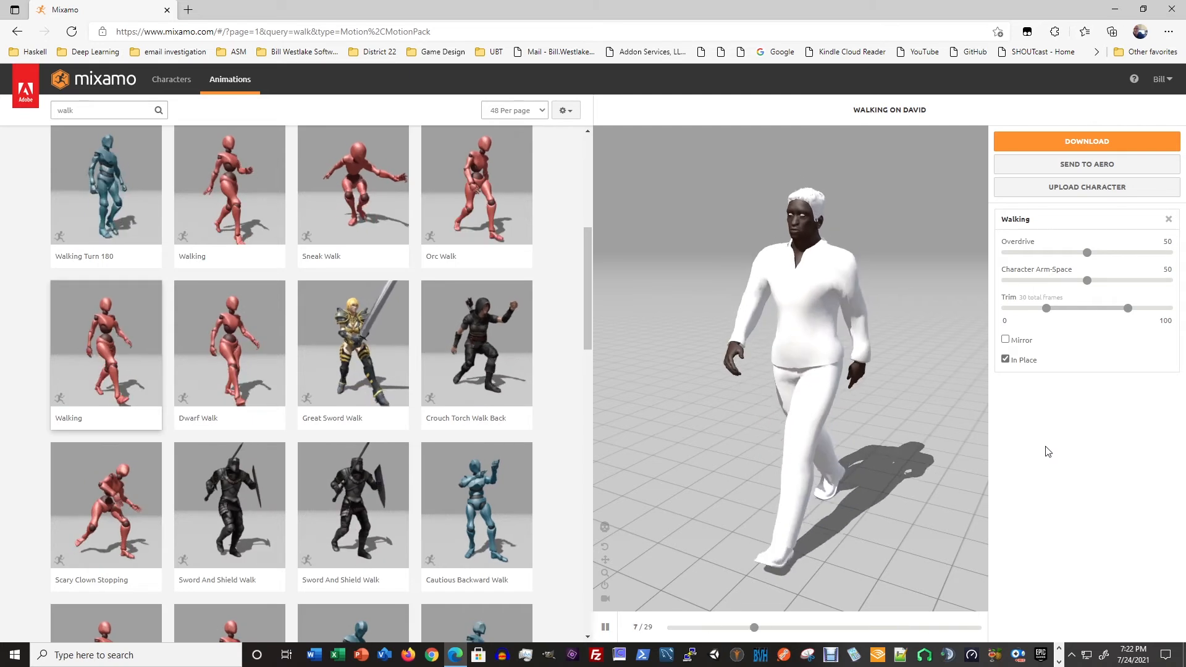
- Download the in-place Walking animation as FBX Binary without skin at 30 frames per second
{"action": "left_click", "coordinate": [1091, 142]}
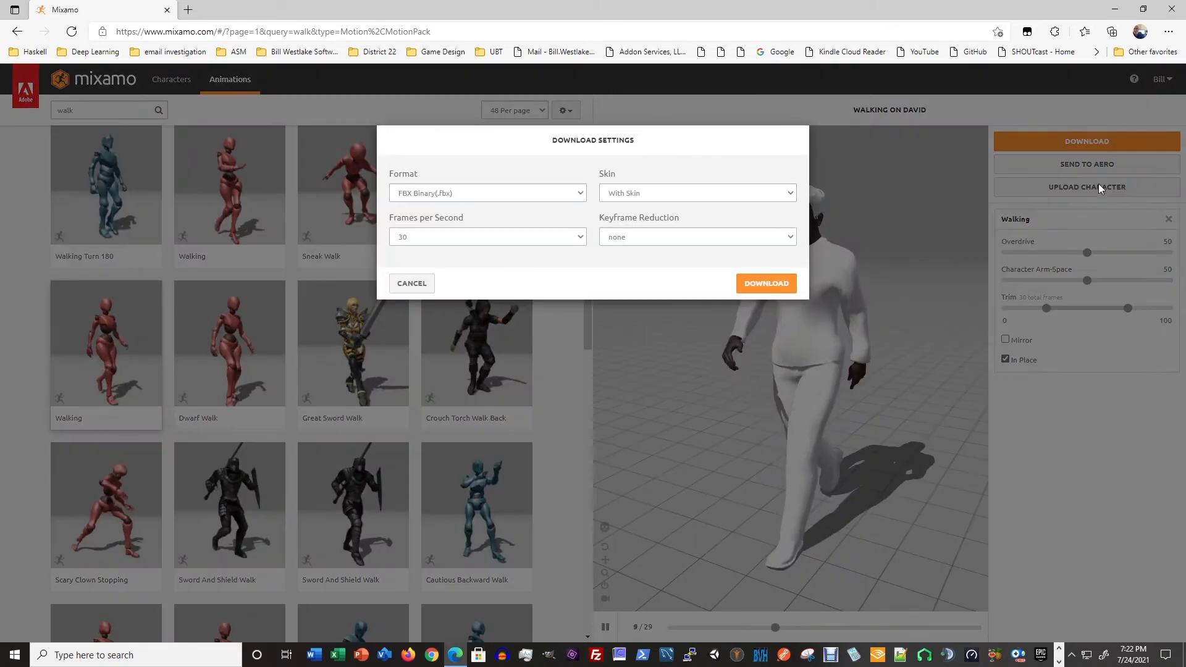
{"action": "left_click", "coordinate": [680, 195]}
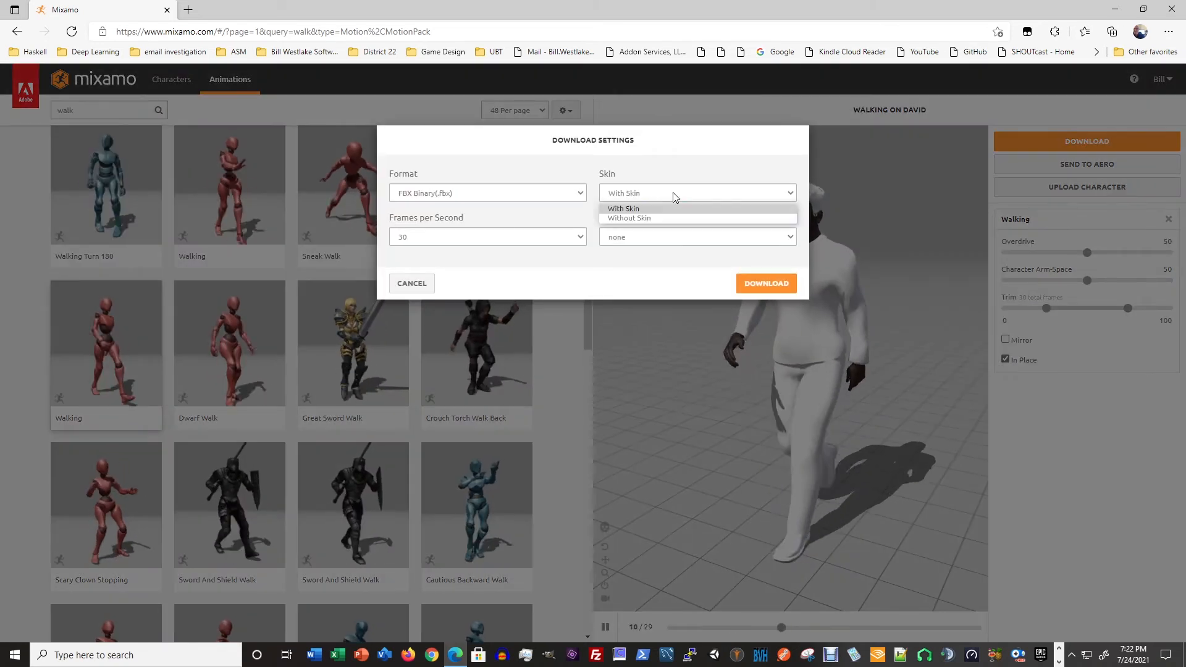
{"action": "left_click", "coordinate": [651, 218]}
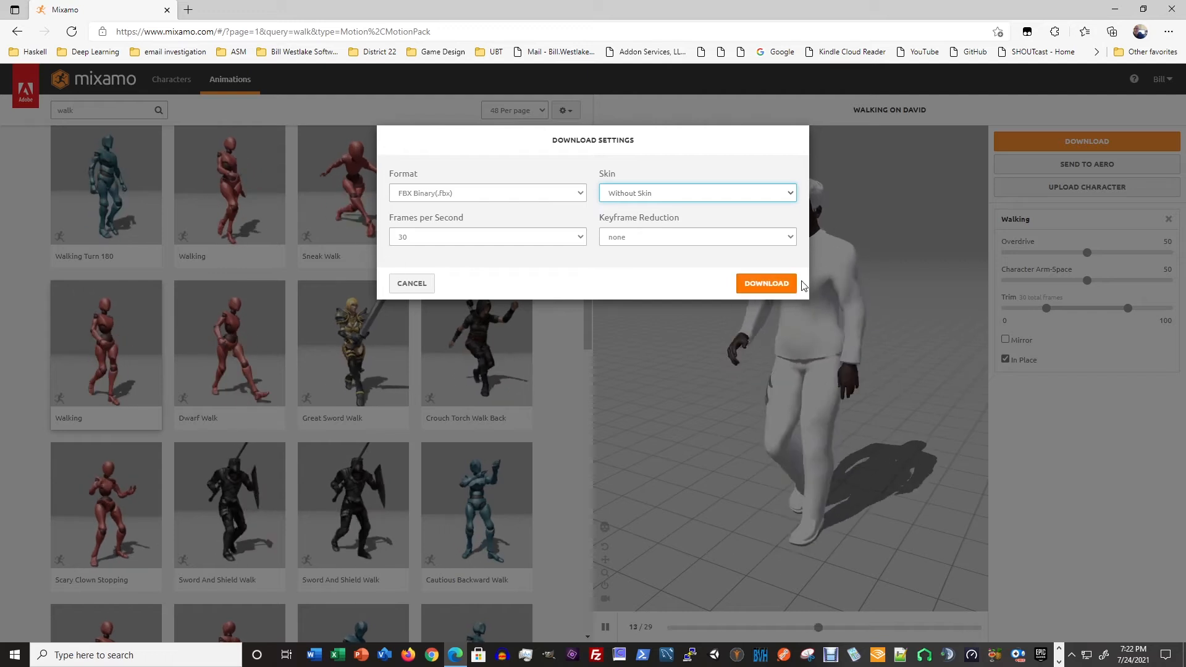
{"action": "left_click", "coordinate": [767, 284]}
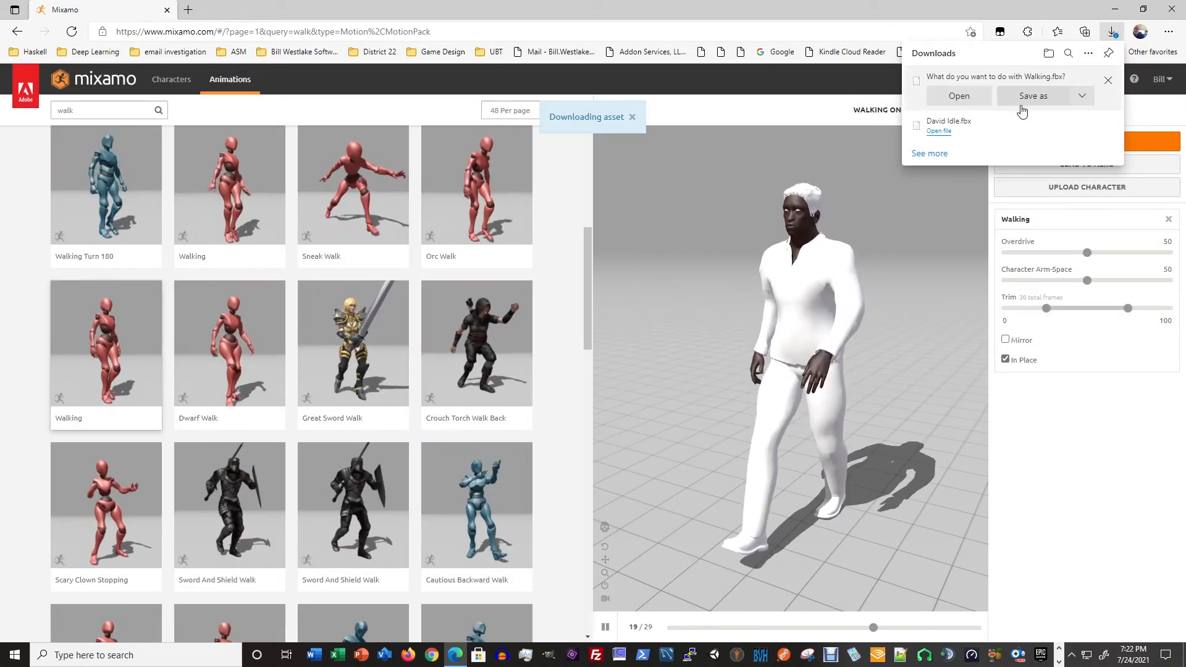
- Save the walking download as David Walking.fbx in the character's Mixamo folder
{"action": "left_click", "coordinate": [1022, 111]}
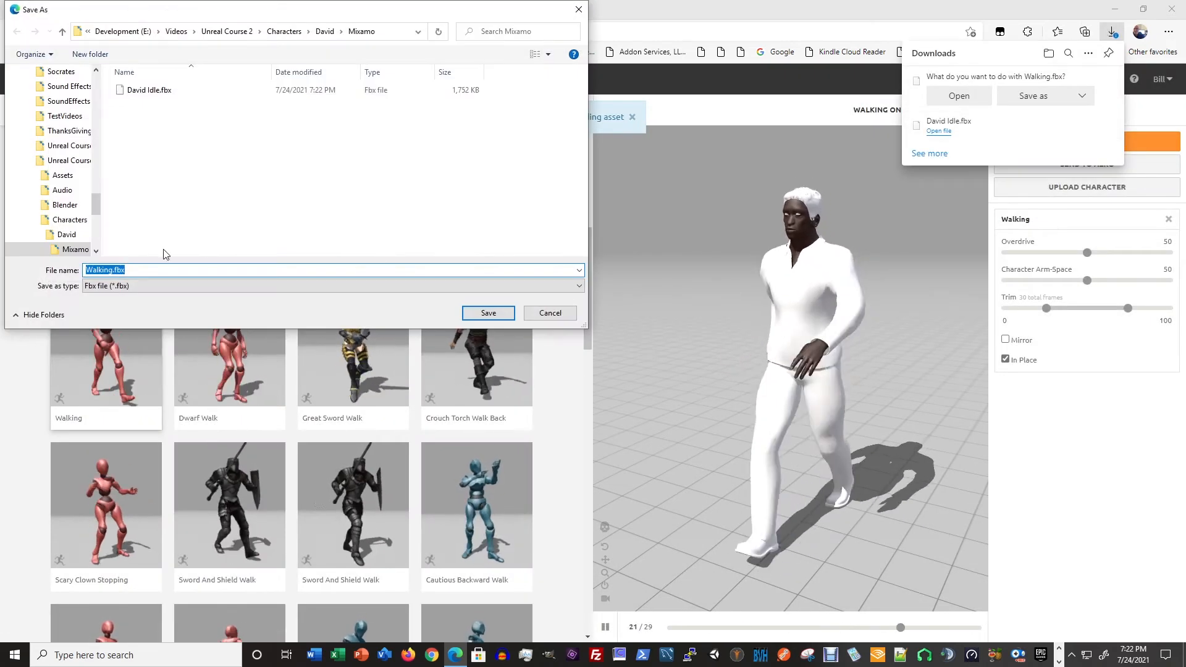
{"action": "left_click", "coordinate": [137, 271]}
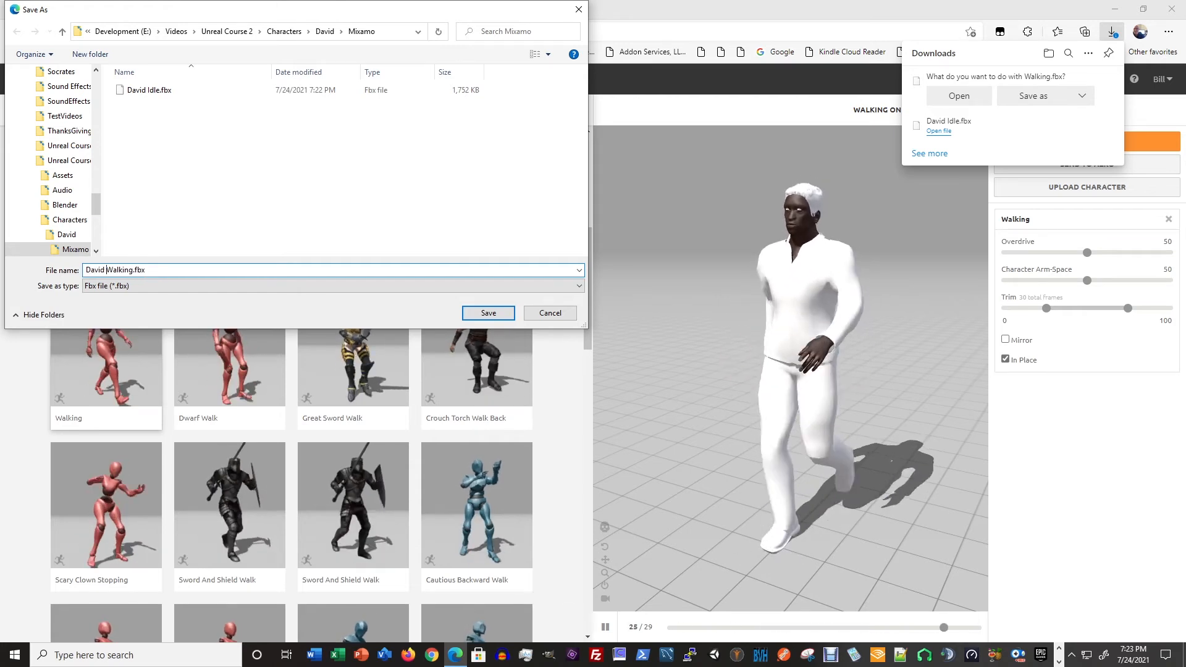
{"action": "left_click", "coordinate": [488, 313]}
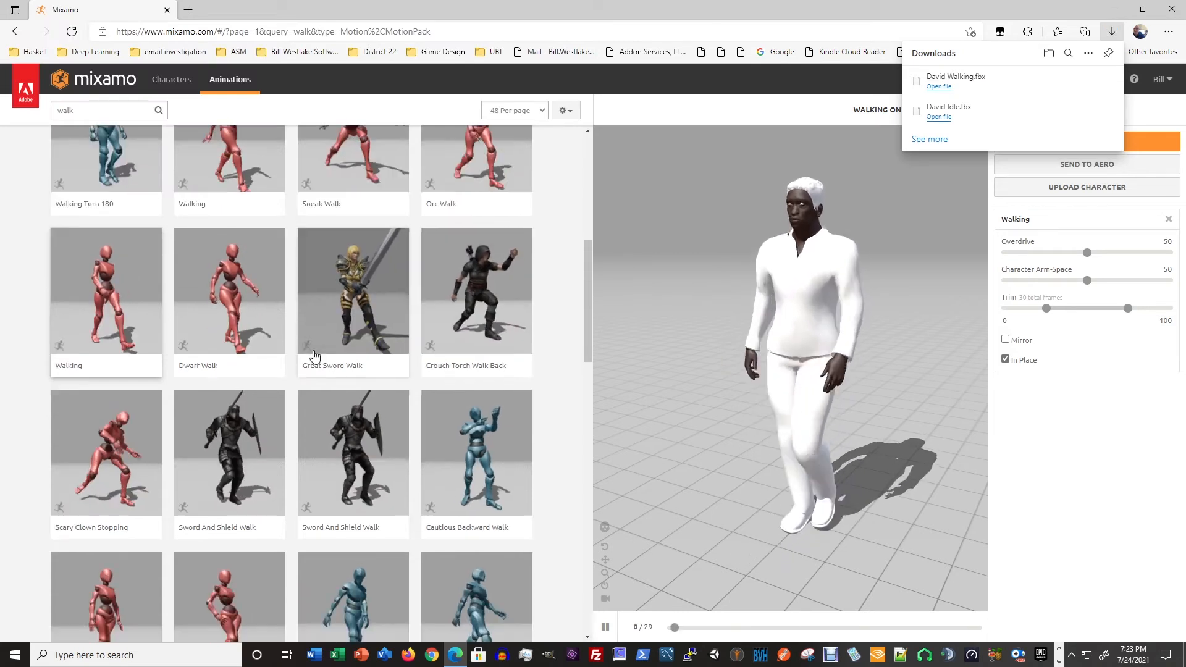
- Search the animation library for "run" and look through the first page of results for a plain running animation
{"action": "scroll", "coordinate": [314, 357], "scroll_direction": "down", "scroll_amount": 3}
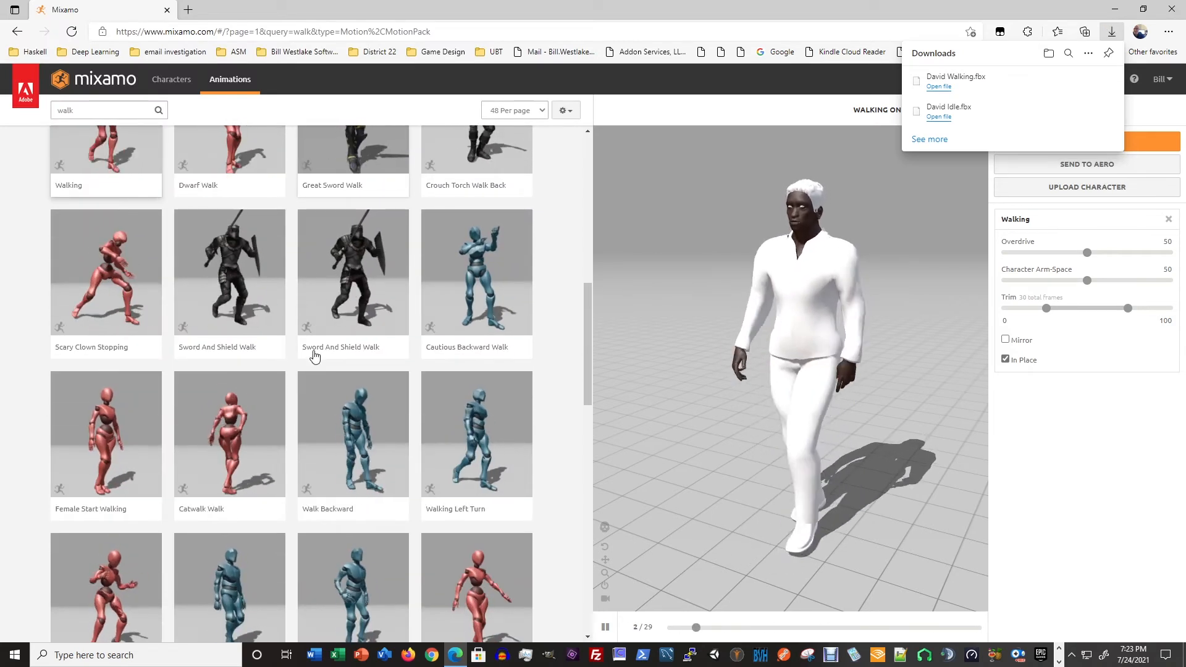
{"action": "scroll", "coordinate": [314, 357], "scroll_direction": "up", "scroll_amount": 4}
{"action": "left_click", "coordinate": [92, 109]}
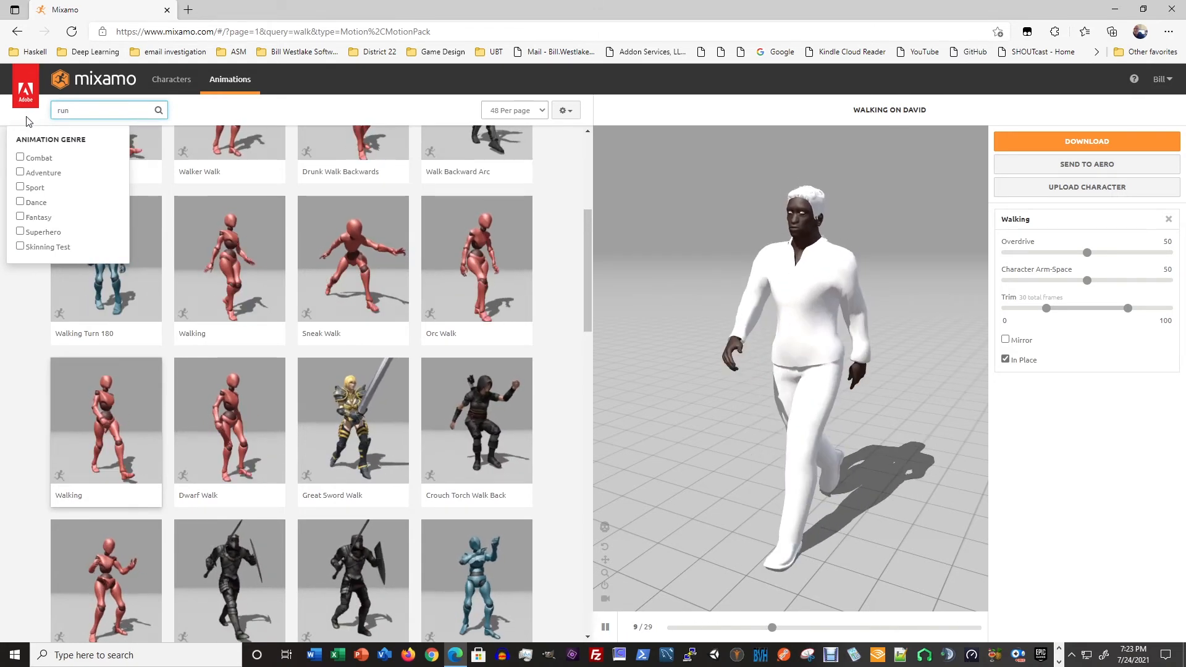
{"action": "key", "text": "Return"}
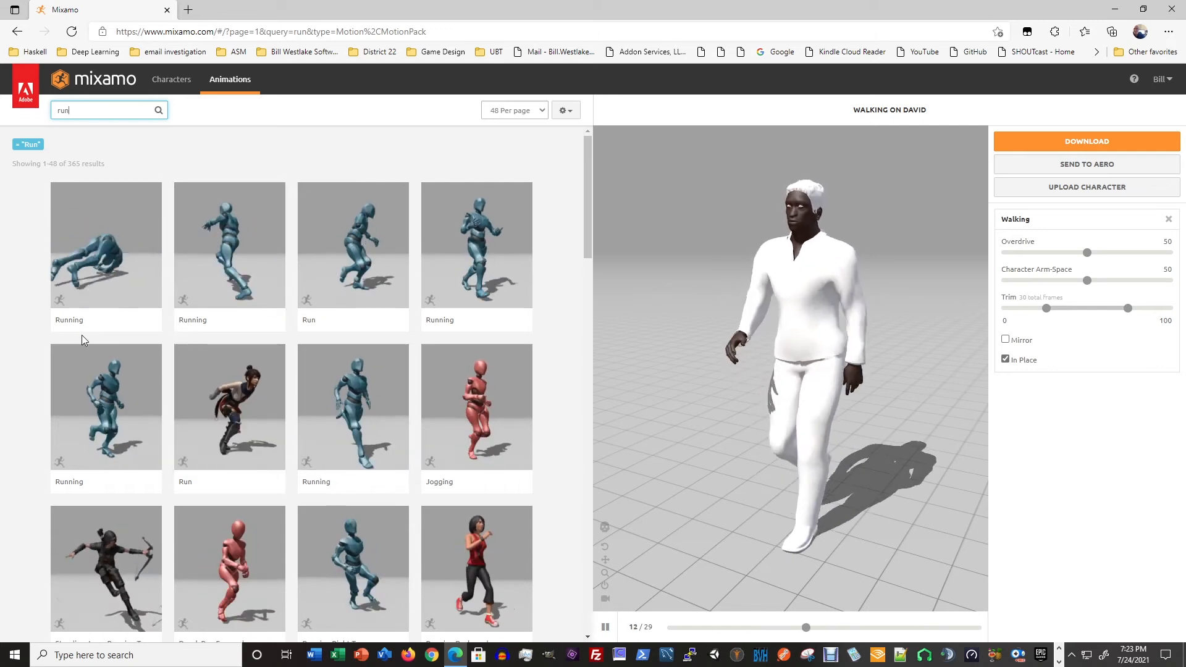
{"action": "scroll", "coordinate": [133, 421], "scroll_direction": "down", "scroll_amount": 2}
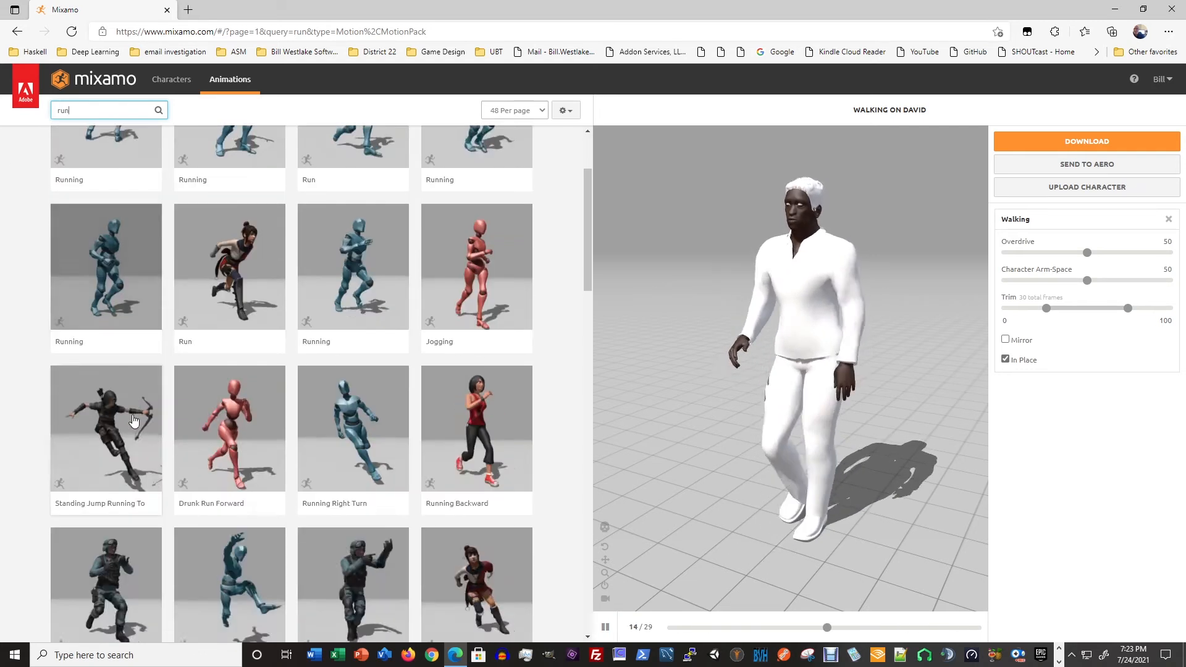
{"action": "scroll", "coordinate": [235, 438], "scroll_direction": "down", "scroll_amount": 2}
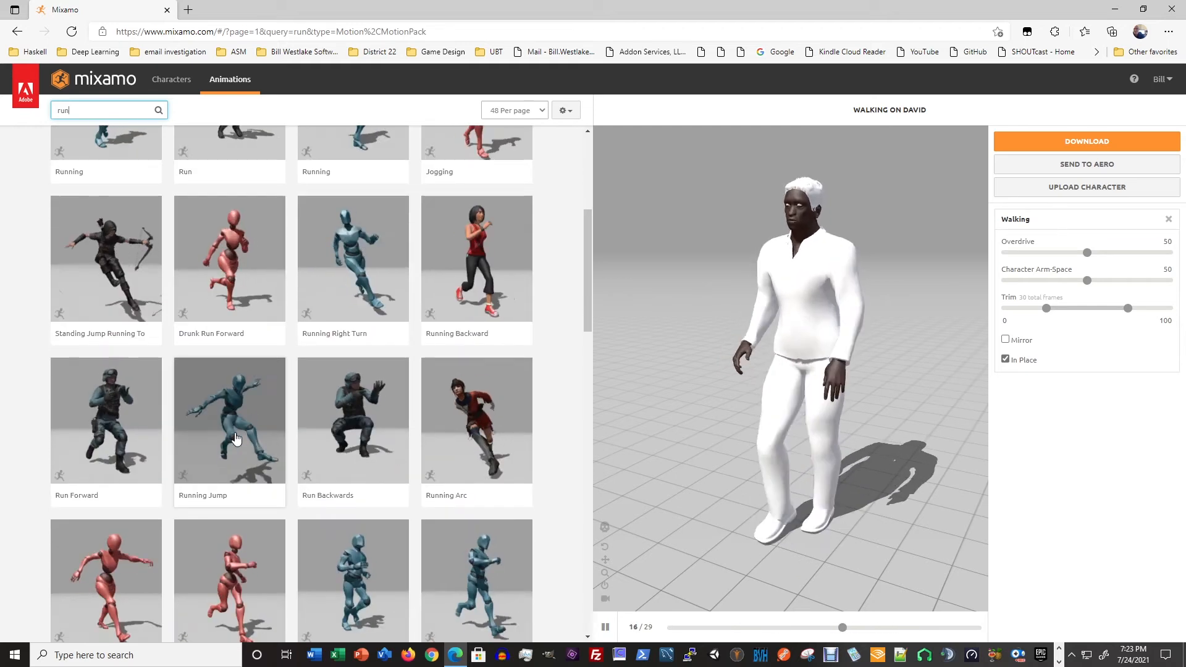
{"action": "scroll", "coordinate": [236, 437], "scroll_direction": "down", "scroll_amount": 3}
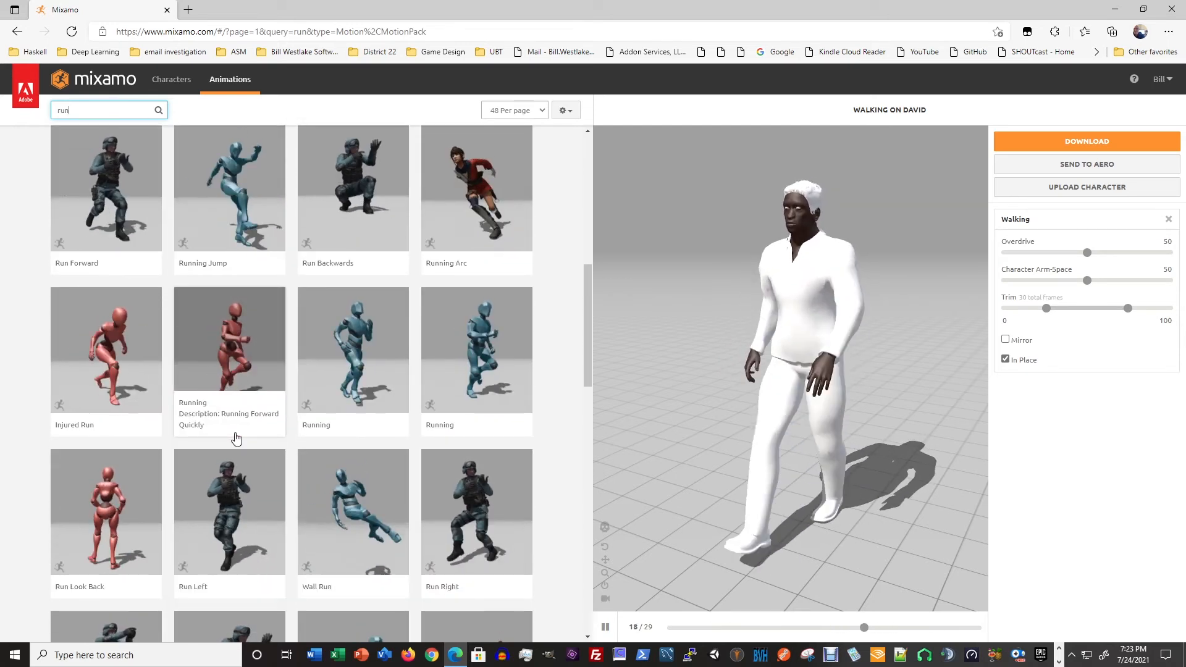
{"action": "scroll", "coordinate": [250, 438], "scroll_direction": "down", "scroll_amount": 2}
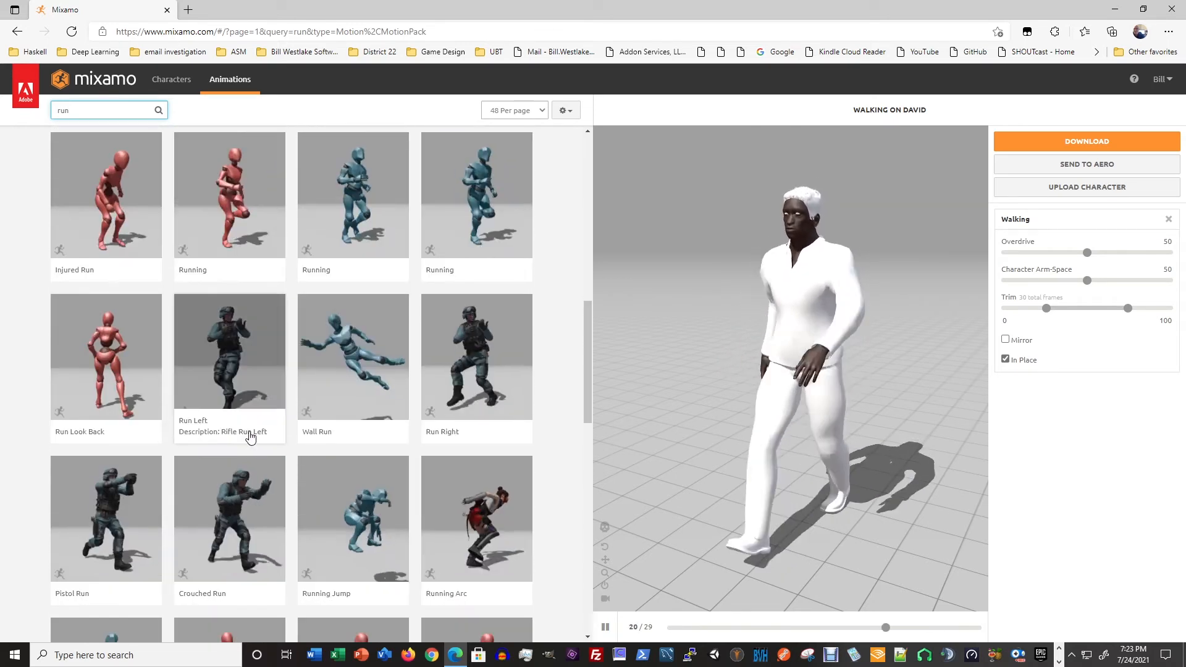
{"action": "scroll", "coordinate": [345, 411], "scroll_direction": "down", "scroll_amount": 2}
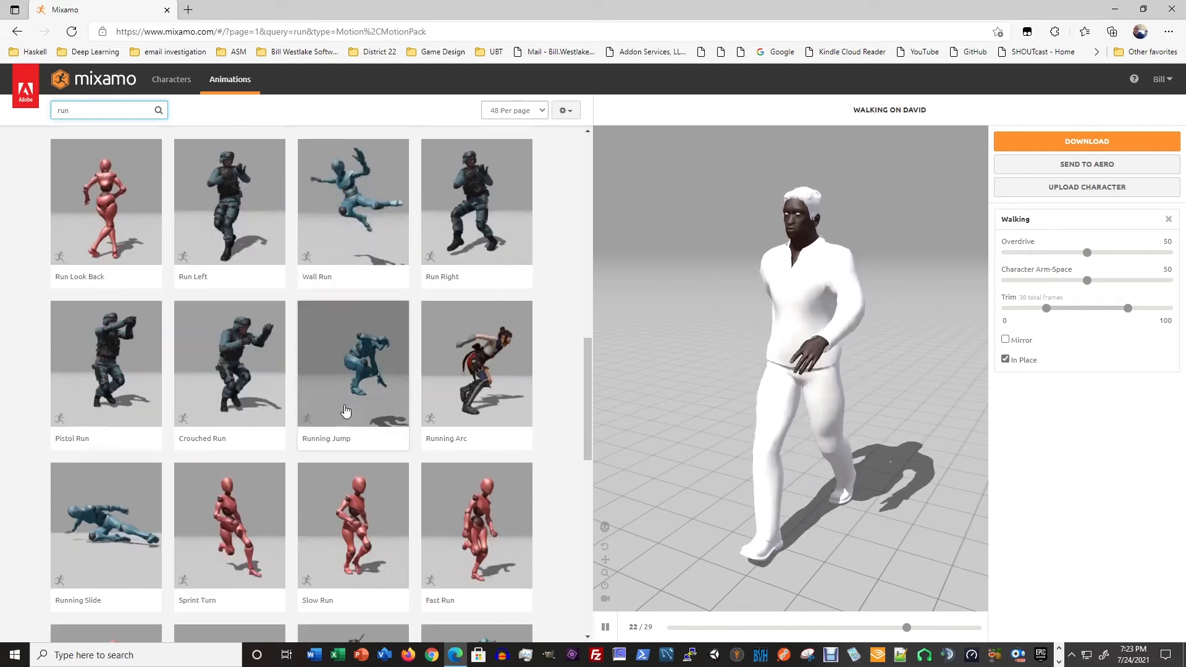
{"action": "scroll", "coordinate": [345, 414], "scroll_direction": "down", "scroll_amount": 2}
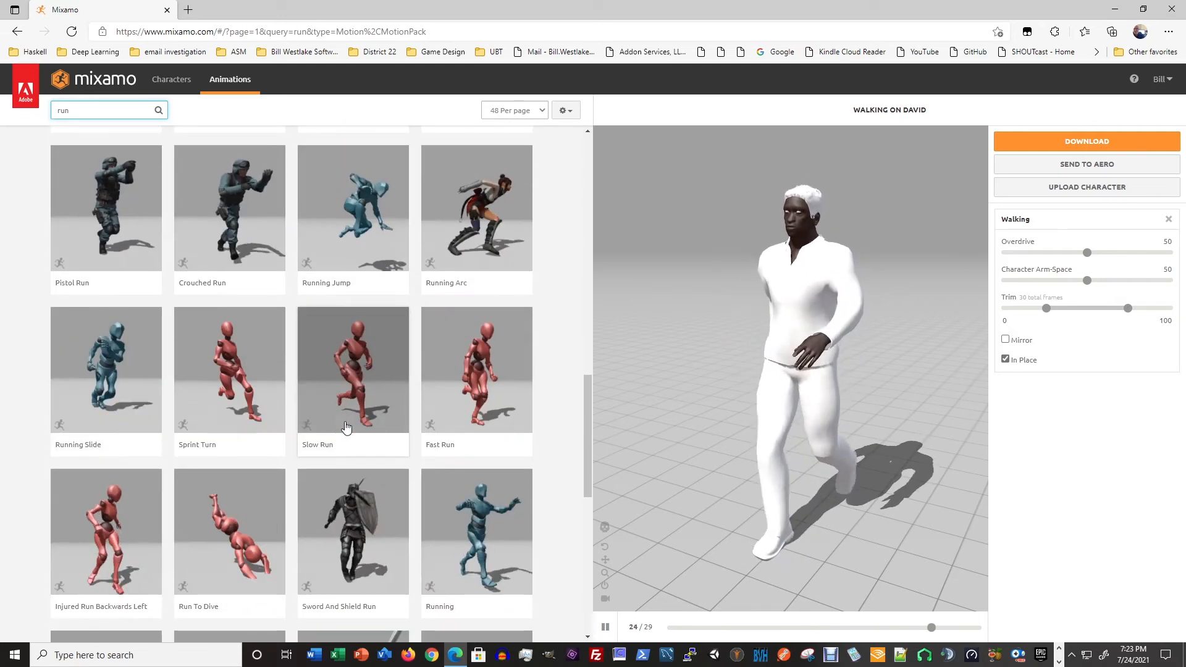
- Preview the Fast Run animation with In Place enabled, and continue looking through the run results onto page 2
{"action": "left_click", "coordinate": [464, 390]}
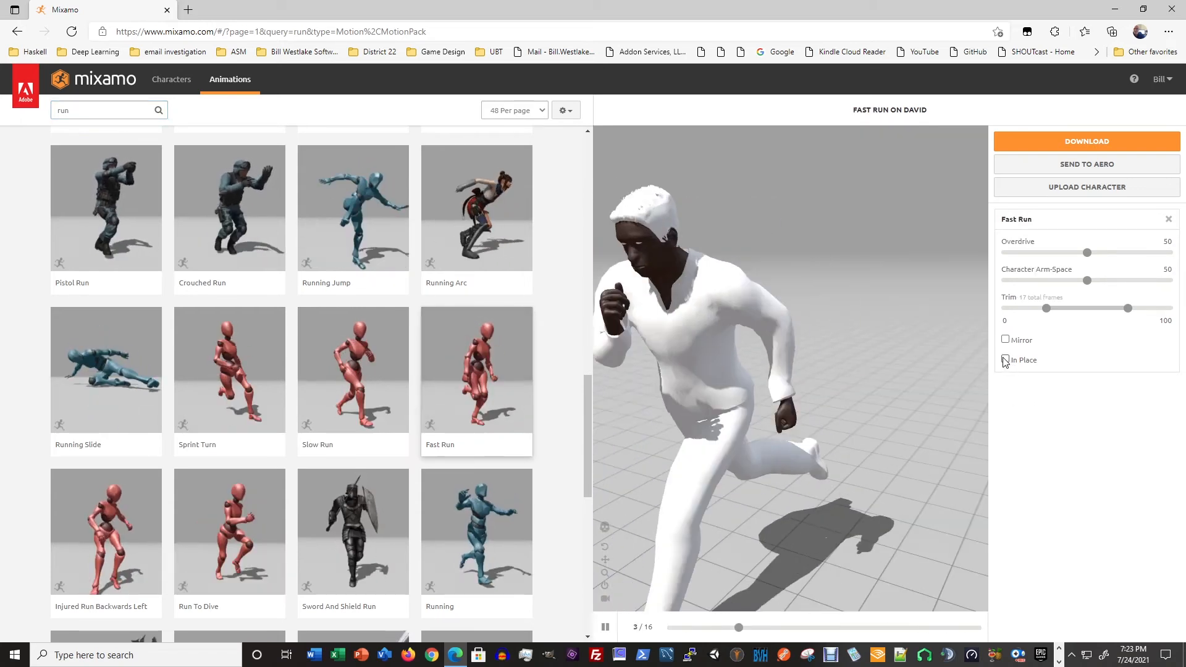
{"action": "left_click", "coordinate": [1005, 359]}
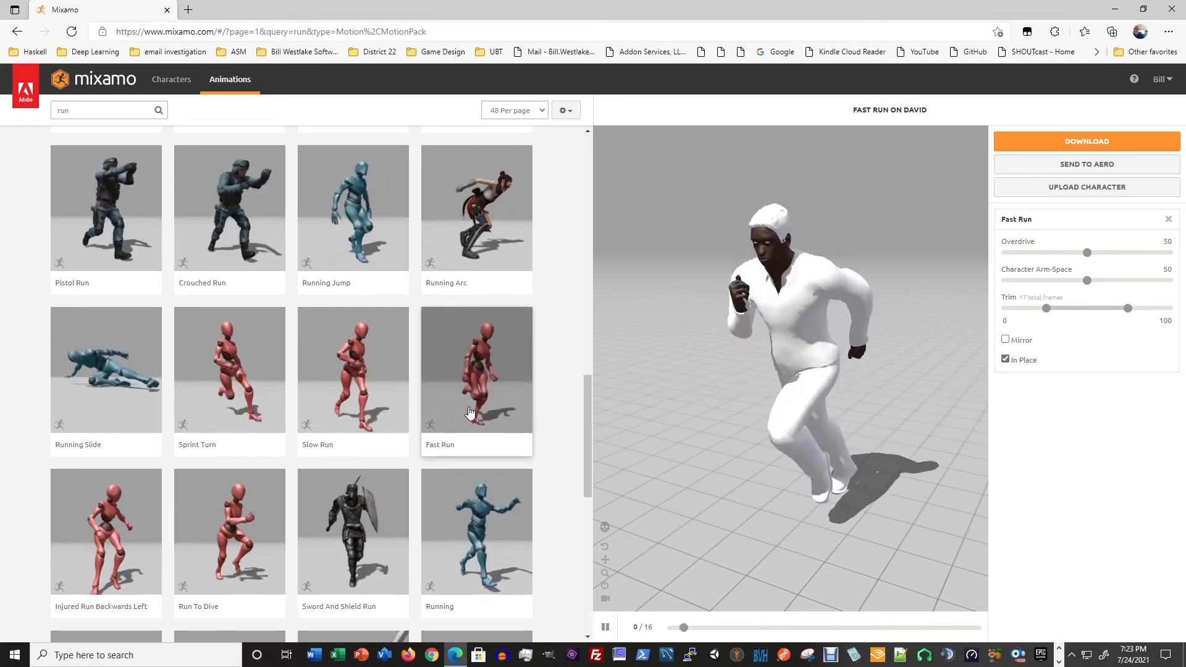
{"action": "scroll", "coordinate": [468, 412], "scroll_direction": "down", "scroll_amount": 2}
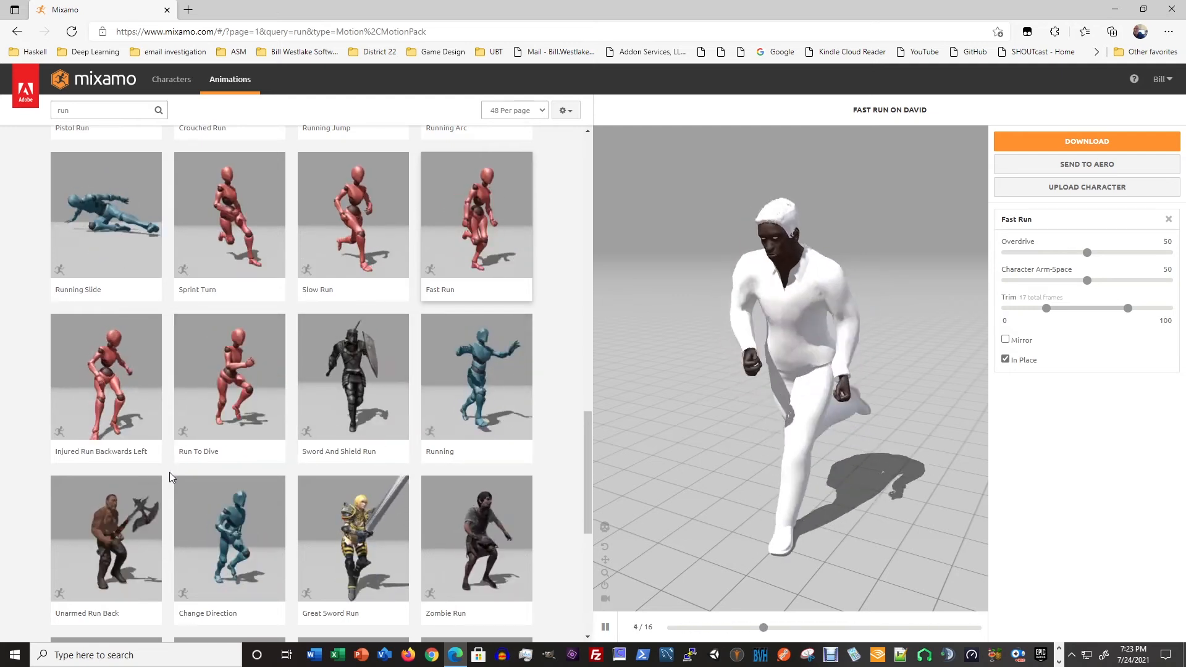
{"action": "scroll", "coordinate": [198, 472], "scroll_direction": "down", "scroll_amount": 2}
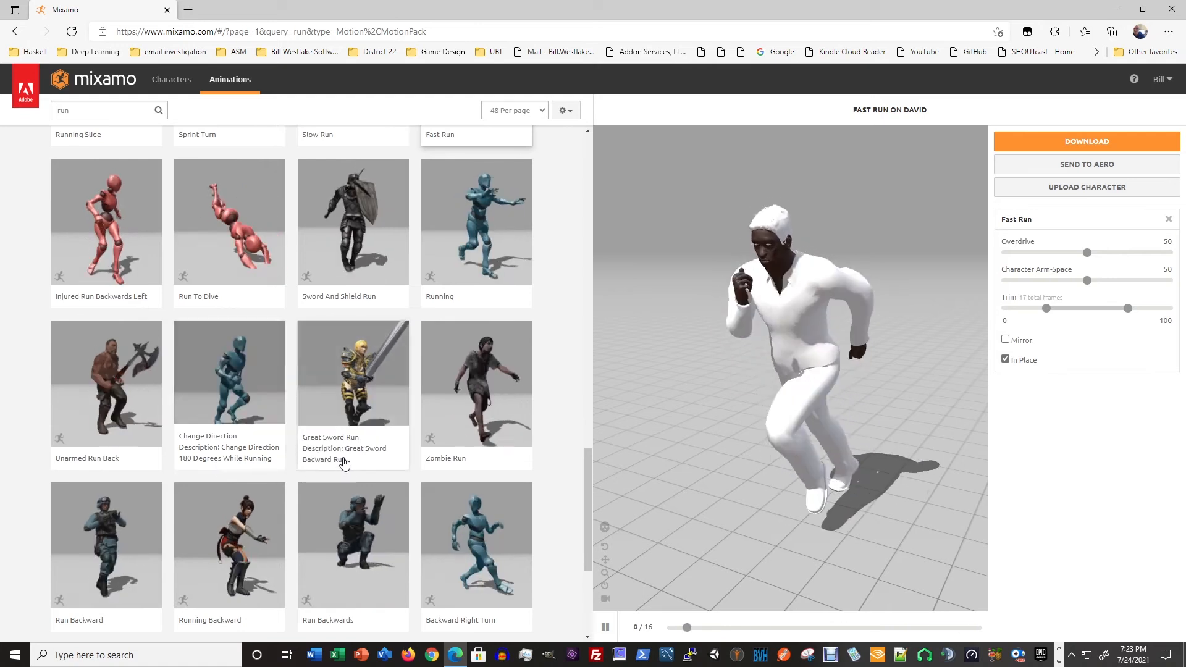
{"action": "scroll", "coordinate": [345, 462], "scroll_direction": "down", "scroll_amount": 2}
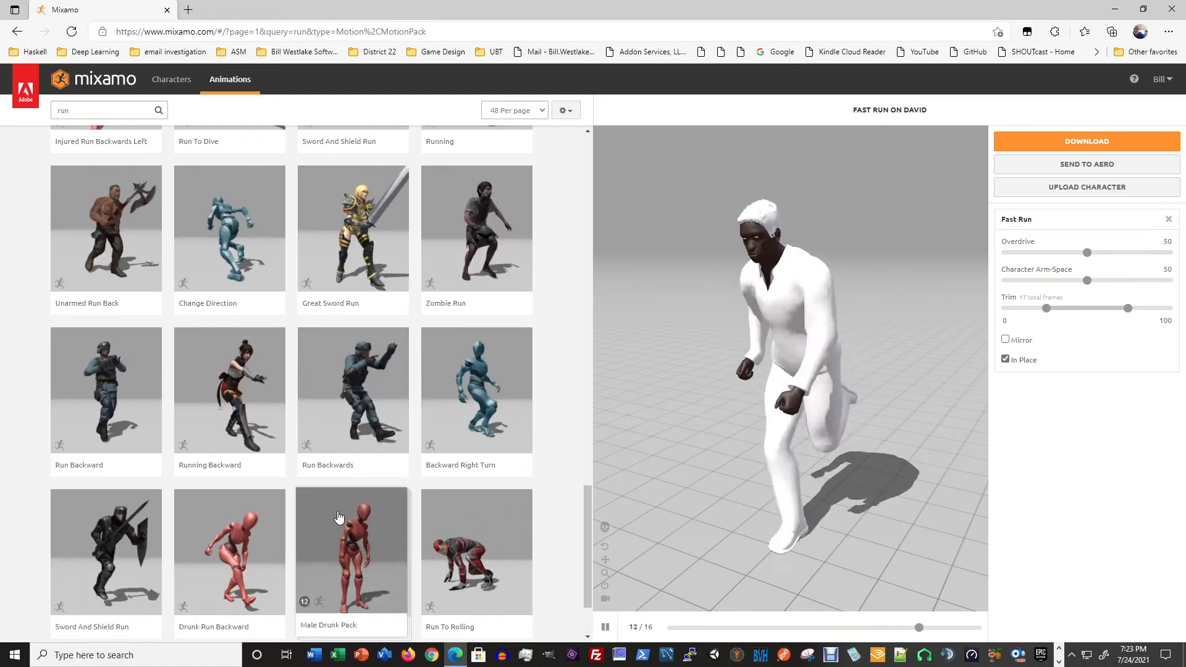
{"action": "scroll", "coordinate": [338, 516], "scroll_direction": "down", "scroll_amount": 2}
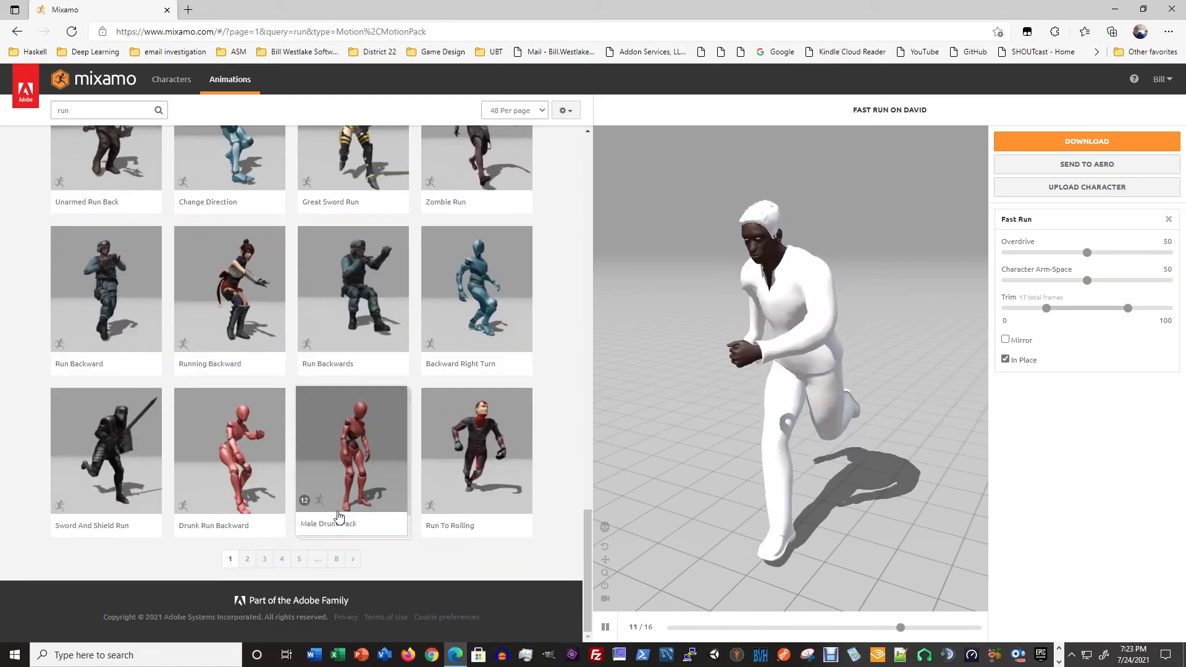
{"action": "left_click", "coordinate": [354, 562]}
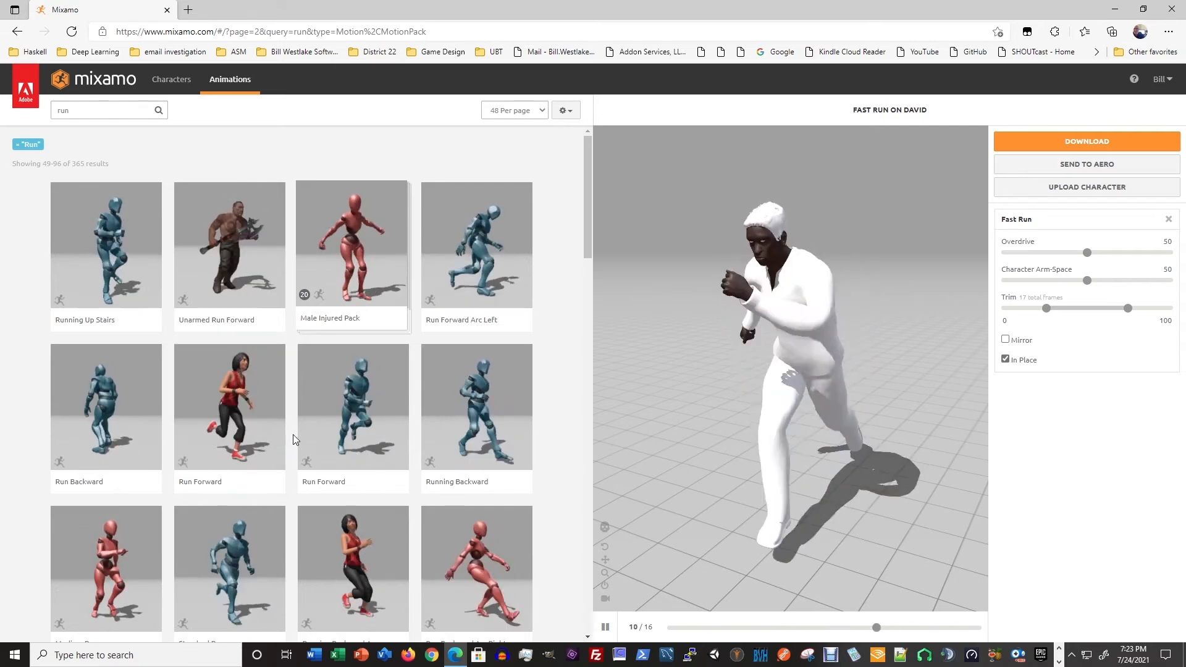
{"action": "scroll", "coordinate": [293, 434], "scroll_direction": "down", "scroll_amount": 2}
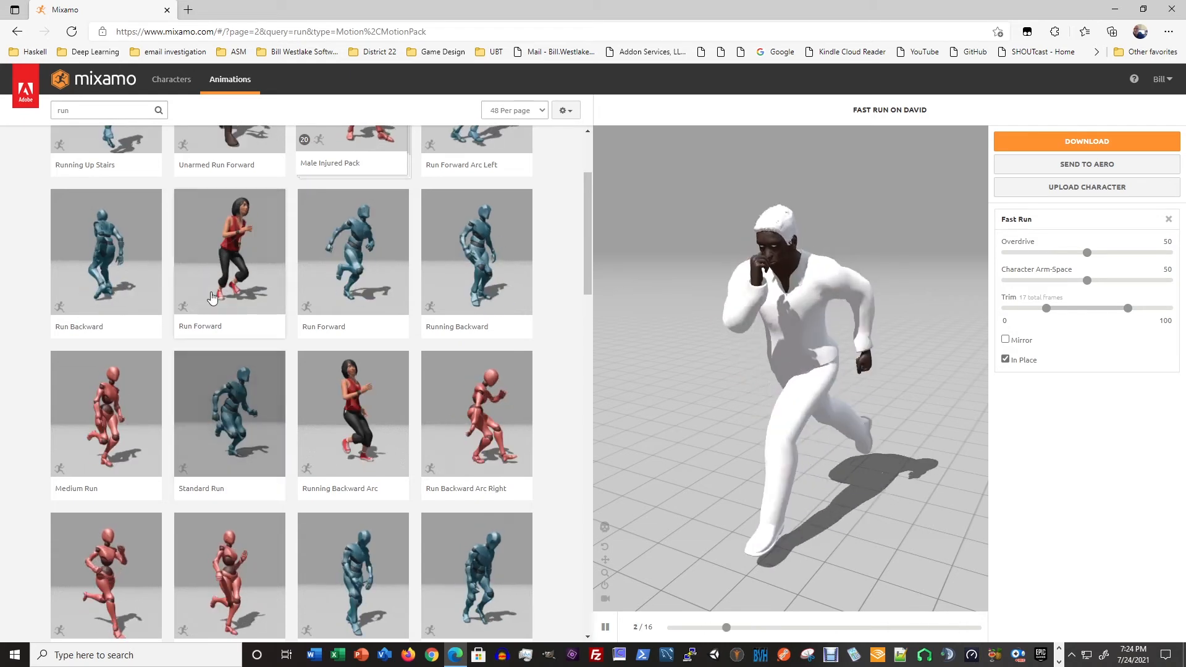
- Preview the Run Forward animation beside Run Backward in place, and apply the Run Forward animation beside Running Backward with In Place enabled
{"action": "left_click", "coordinate": [220, 316]}
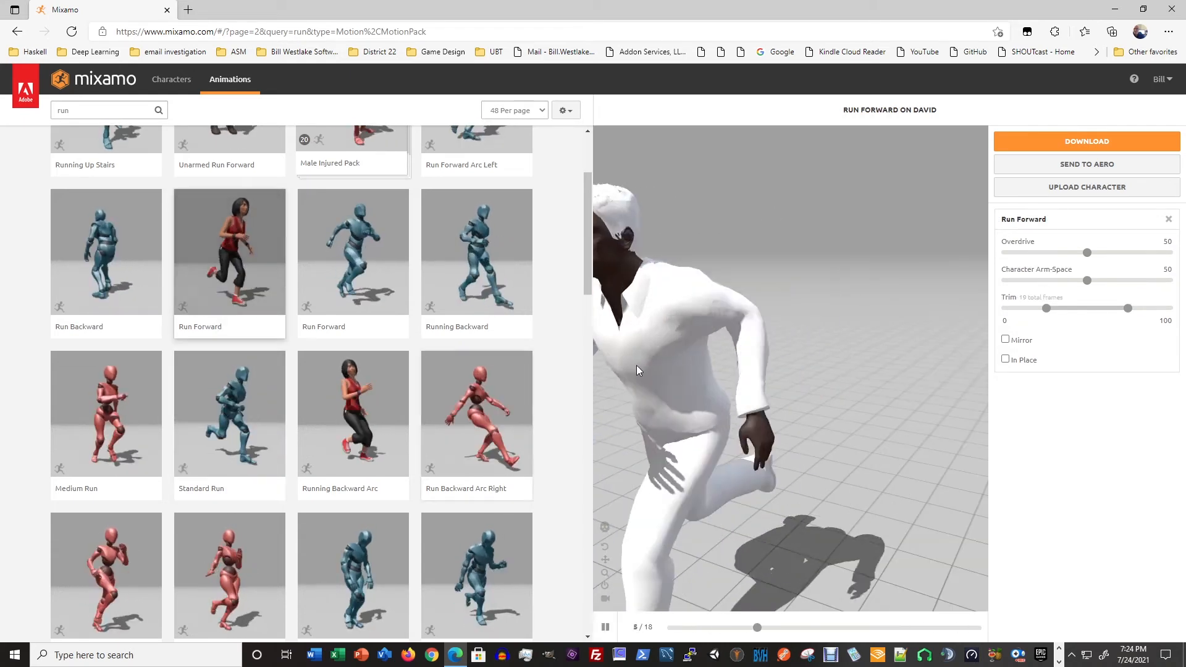
{"action": "left_click", "coordinate": [1006, 360]}
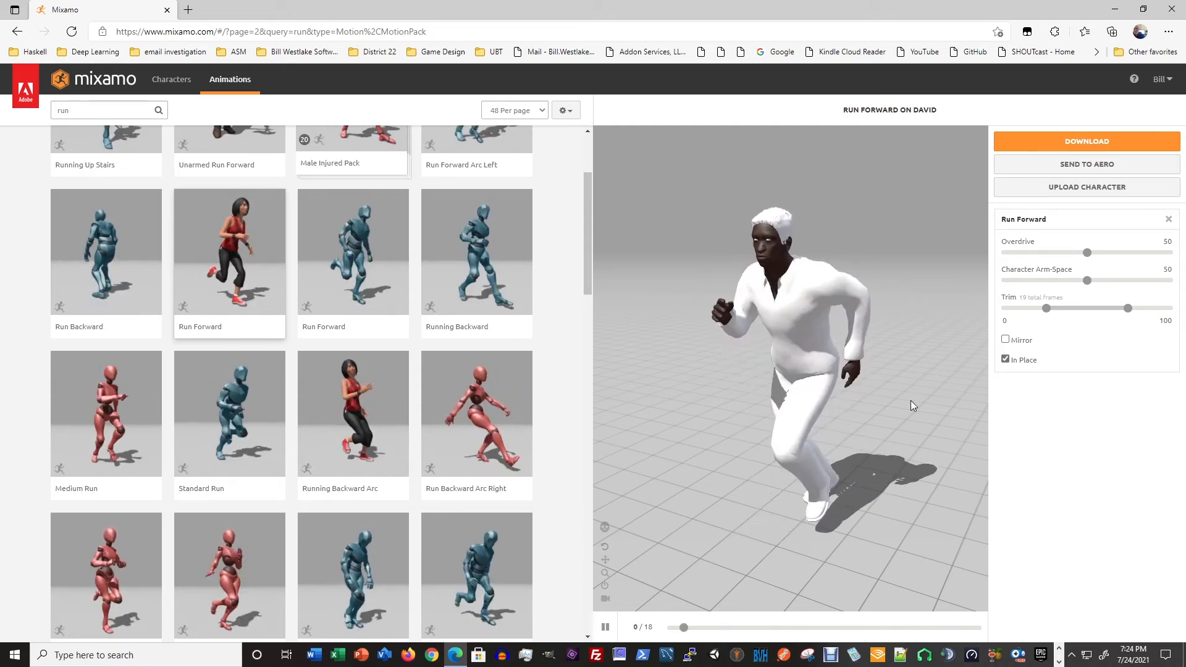
{"action": "left_click", "coordinate": [379, 336]}
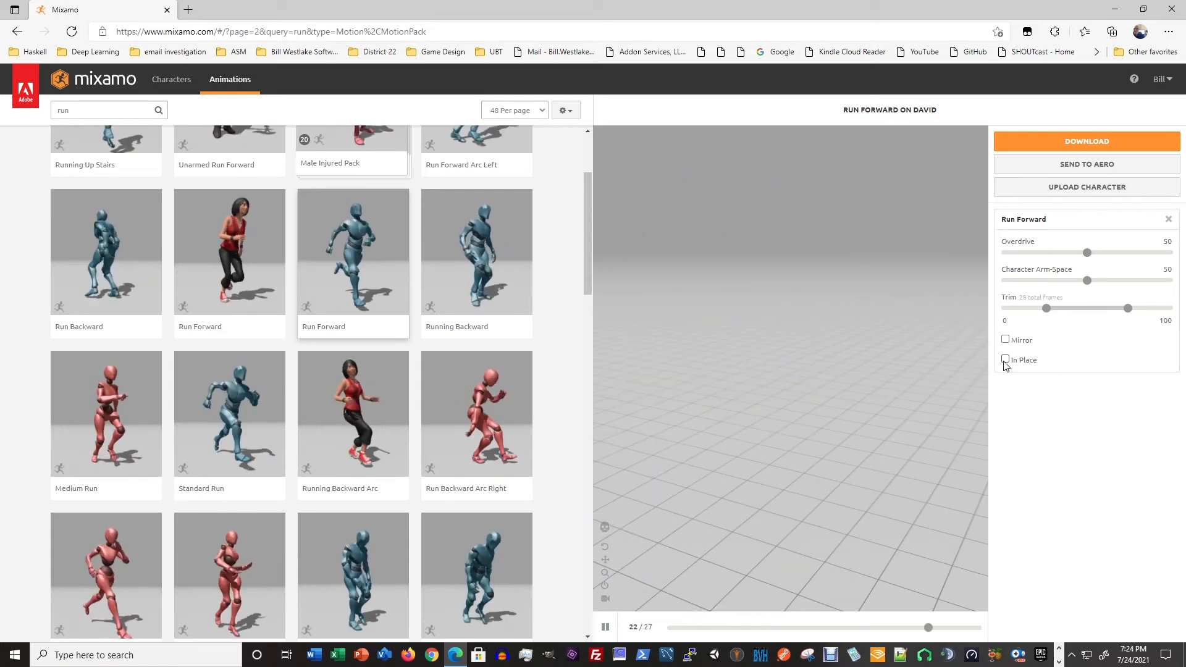
{"action": "left_click", "coordinate": [1006, 359]}
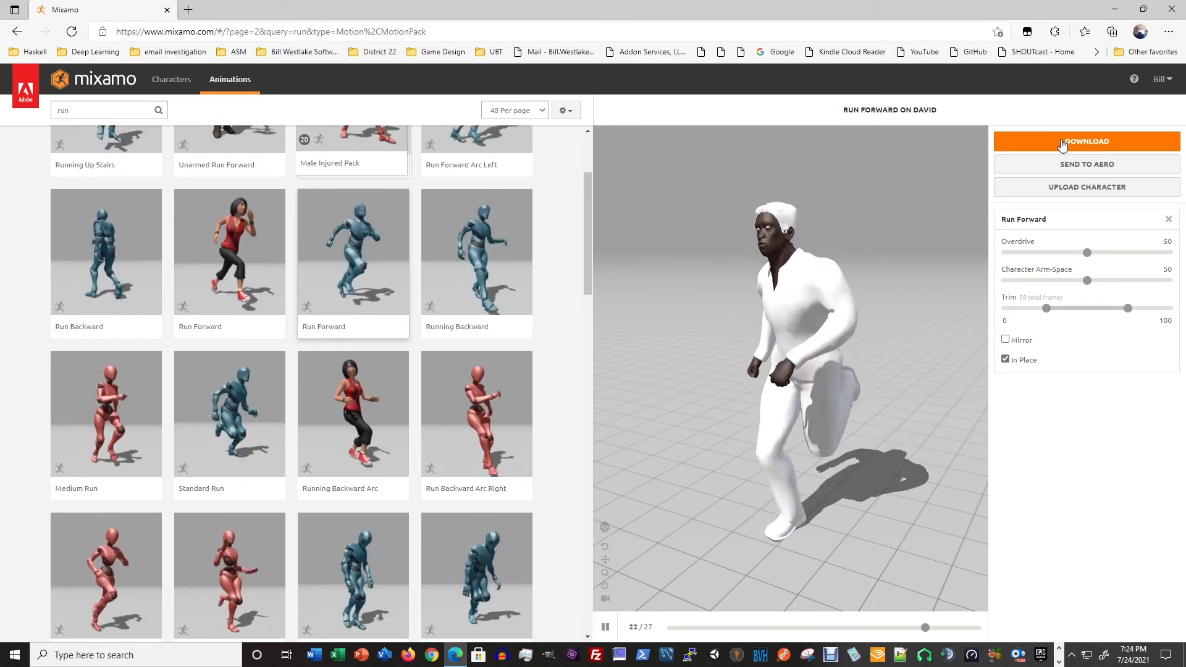
- Download the in-place Run Forward animation as FBX Binary without skin at 30 frames per second, saving it as David Run Forward.fbx in the Mixamo folder
{"action": "left_click", "coordinate": [1061, 142]}
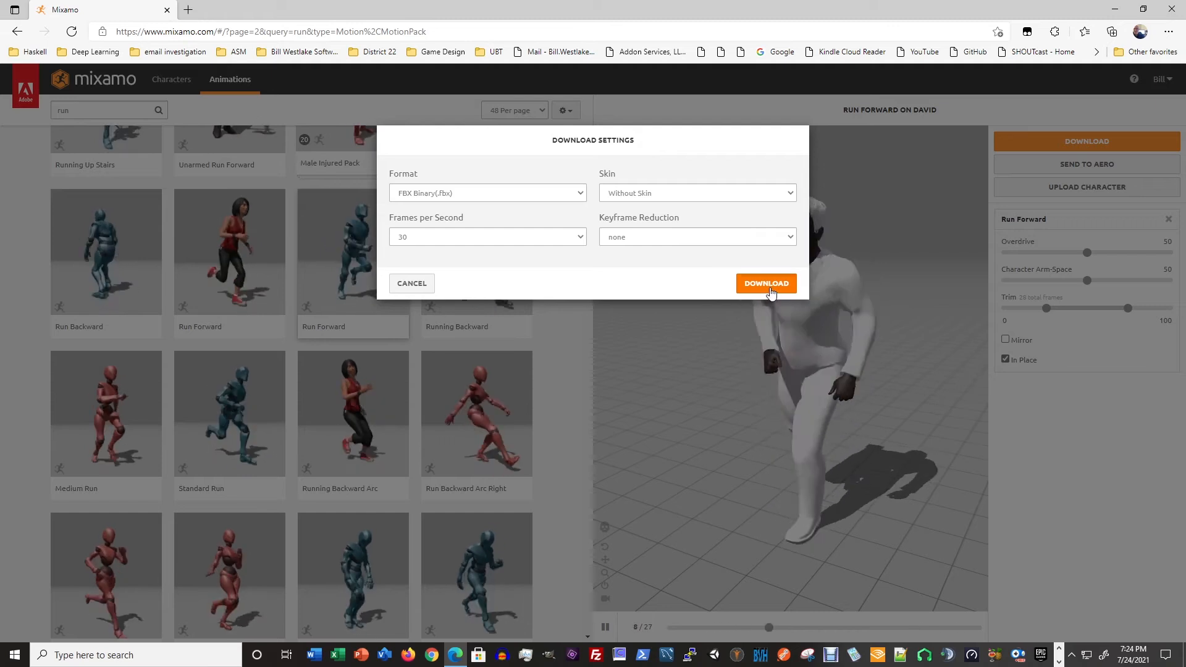
{"action": "left_click", "coordinate": [768, 286]}
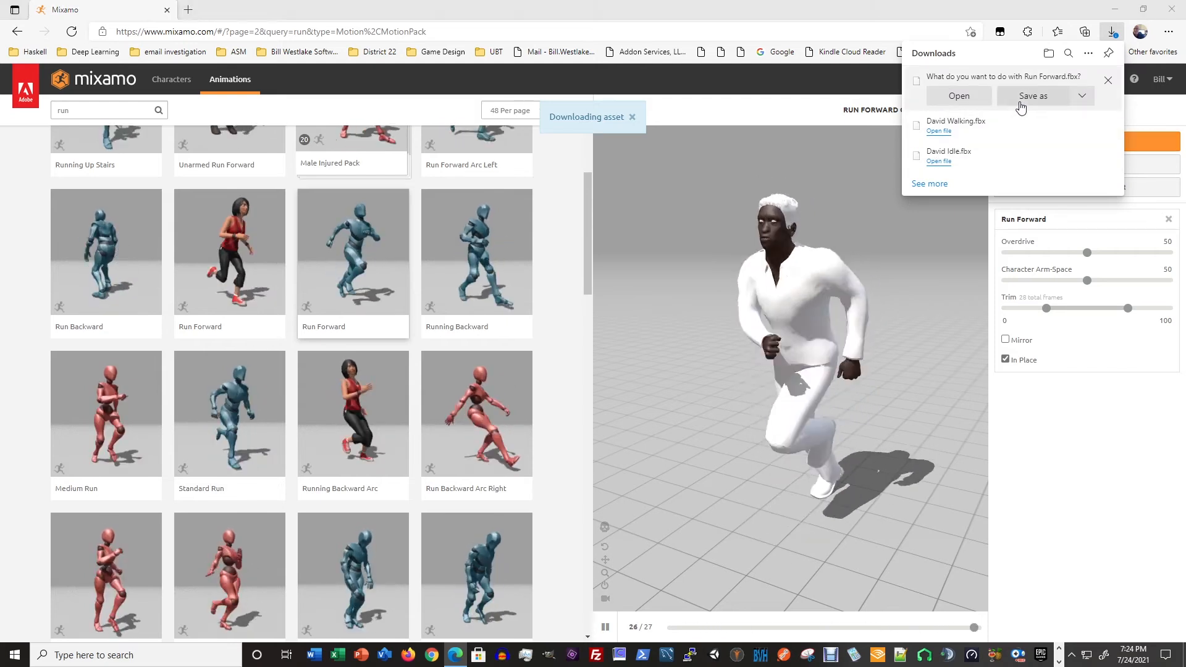
{"action": "left_click", "coordinate": [1020, 107]}
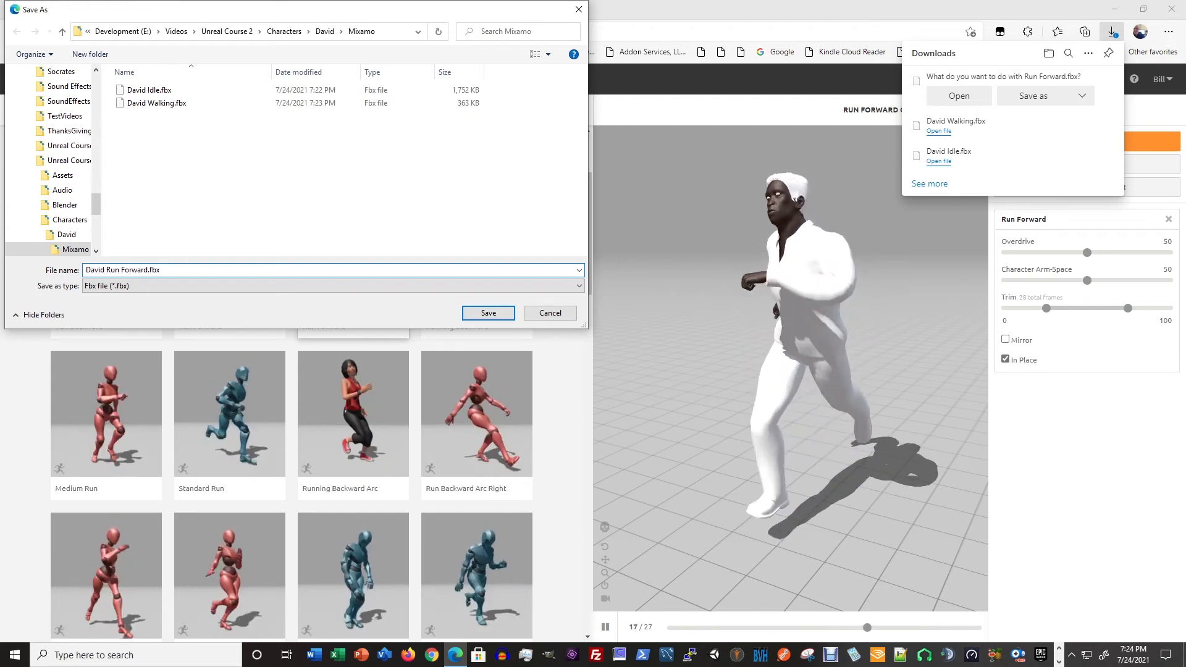
{"action": "left_click", "coordinate": [487, 313]}
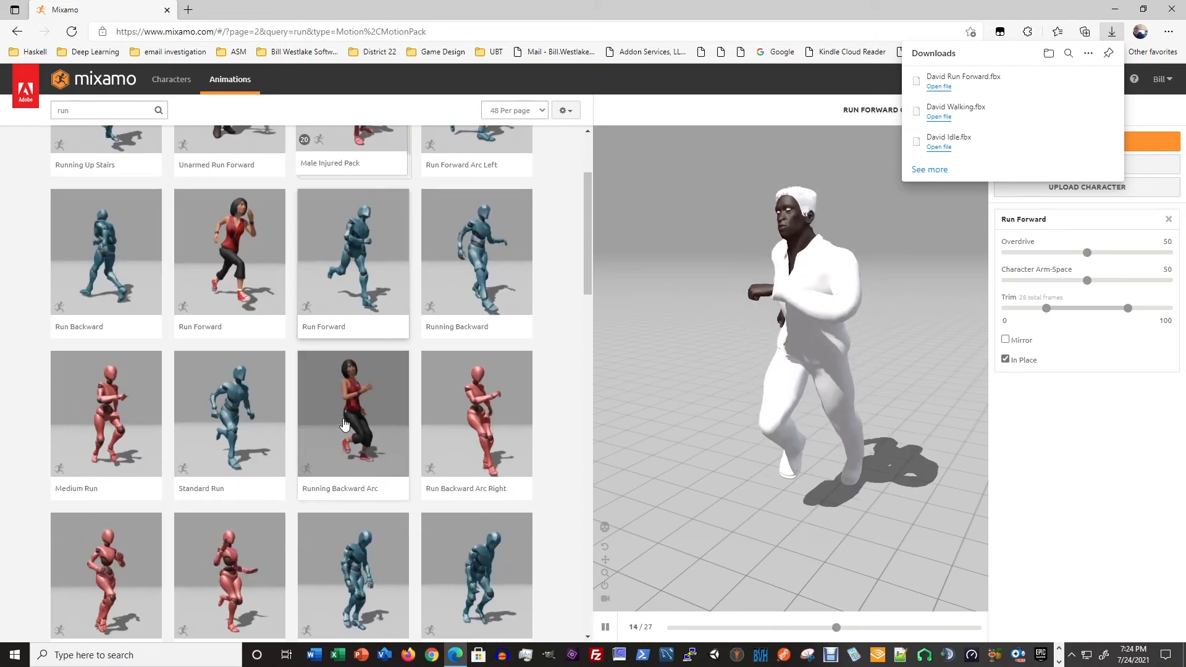
- Search the animation library for "jump", "jump start" and "jump" again, and look through the results for a suitable jump
{"action": "double_click", "coordinate": [80, 110]}
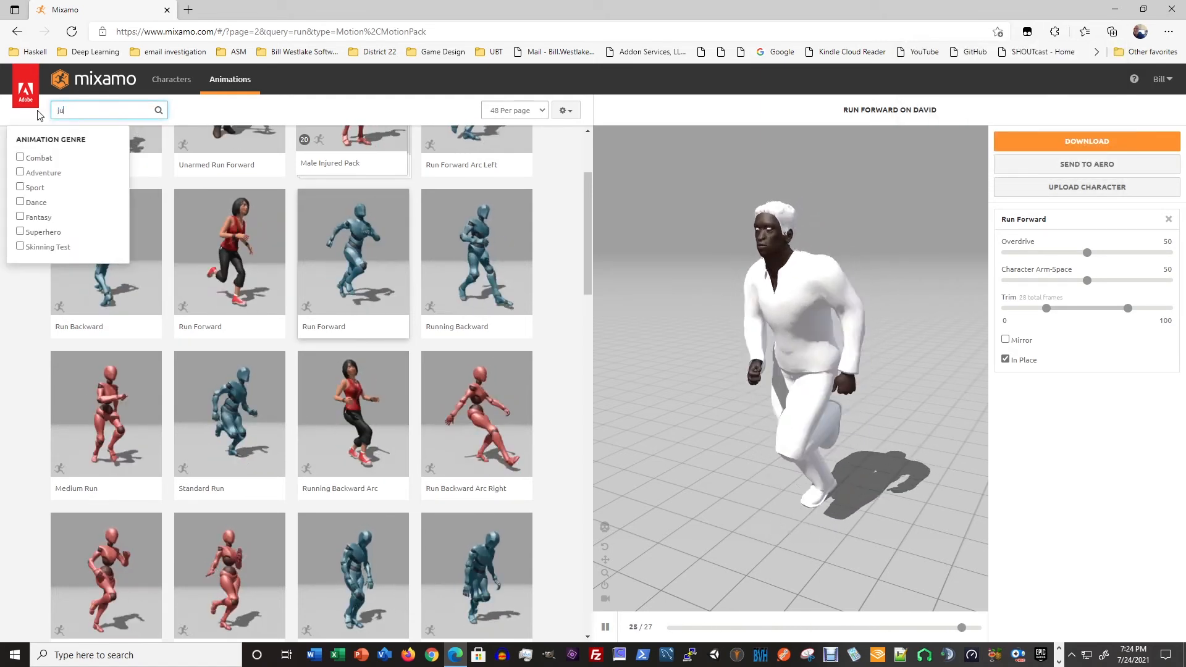
{"action": "key", "text": "Return"}
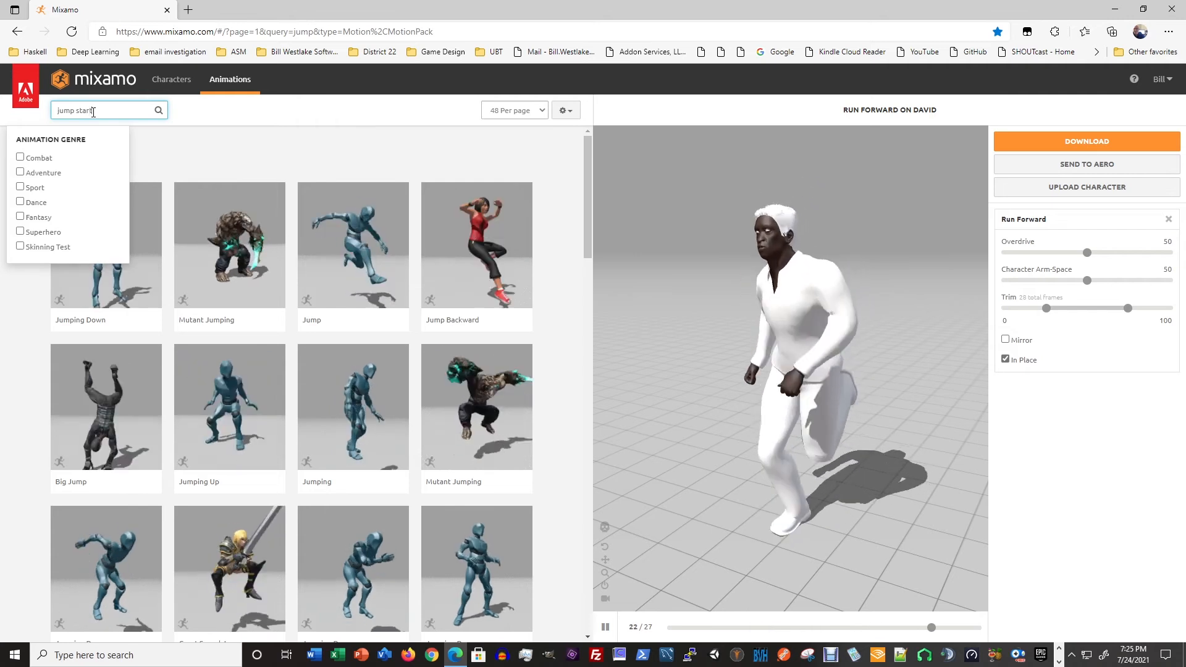
{"action": "key", "text": "Return"}
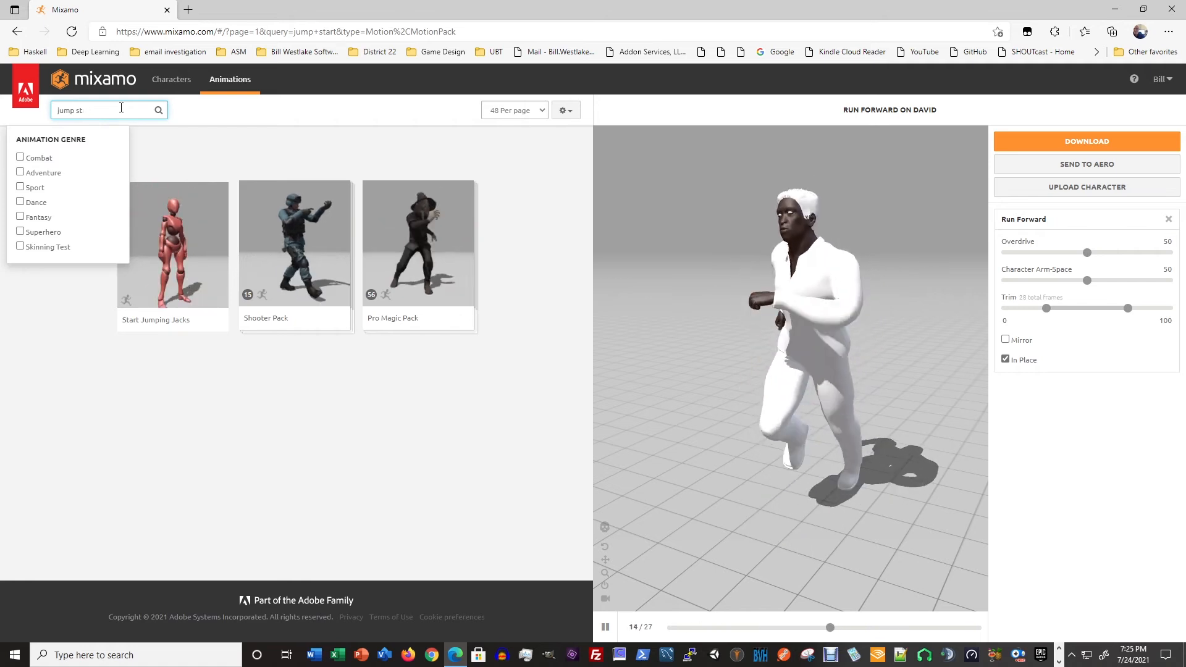
{"action": "key", "text": "Return"}
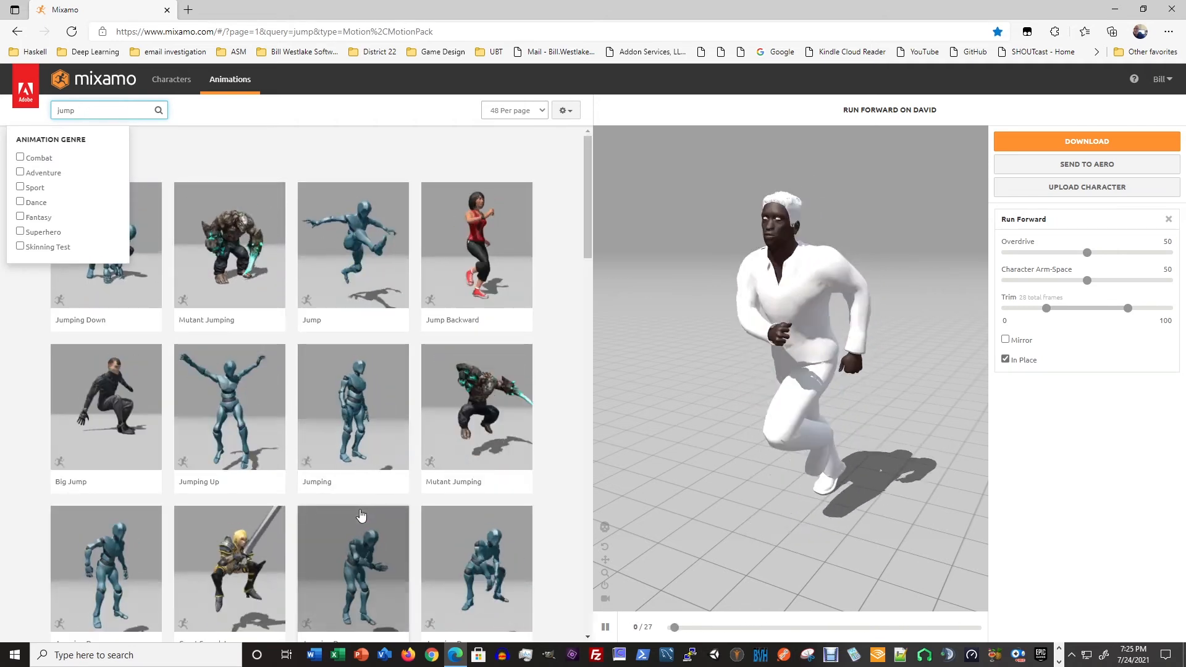
{"action": "scroll", "coordinate": [361, 514], "scroll_direction": "down", "scroll_amount": 3}
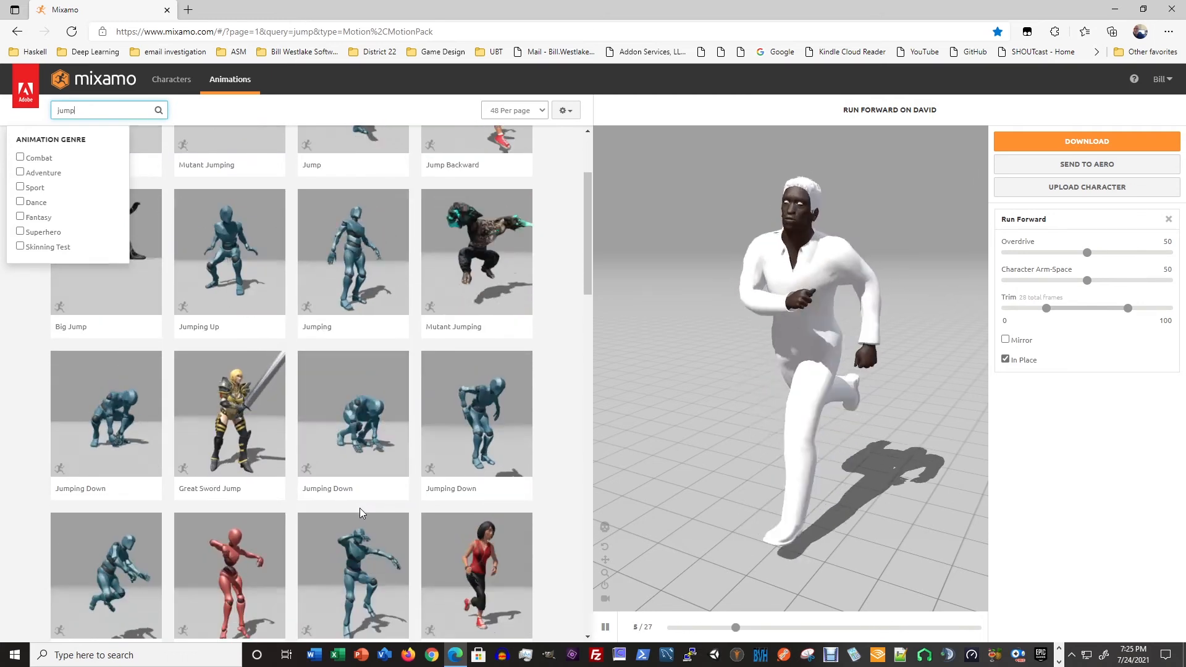
{"action": "scroll", "coordinate": [361, 514], "scroll_direction": "down", "scroll_amount": 3}
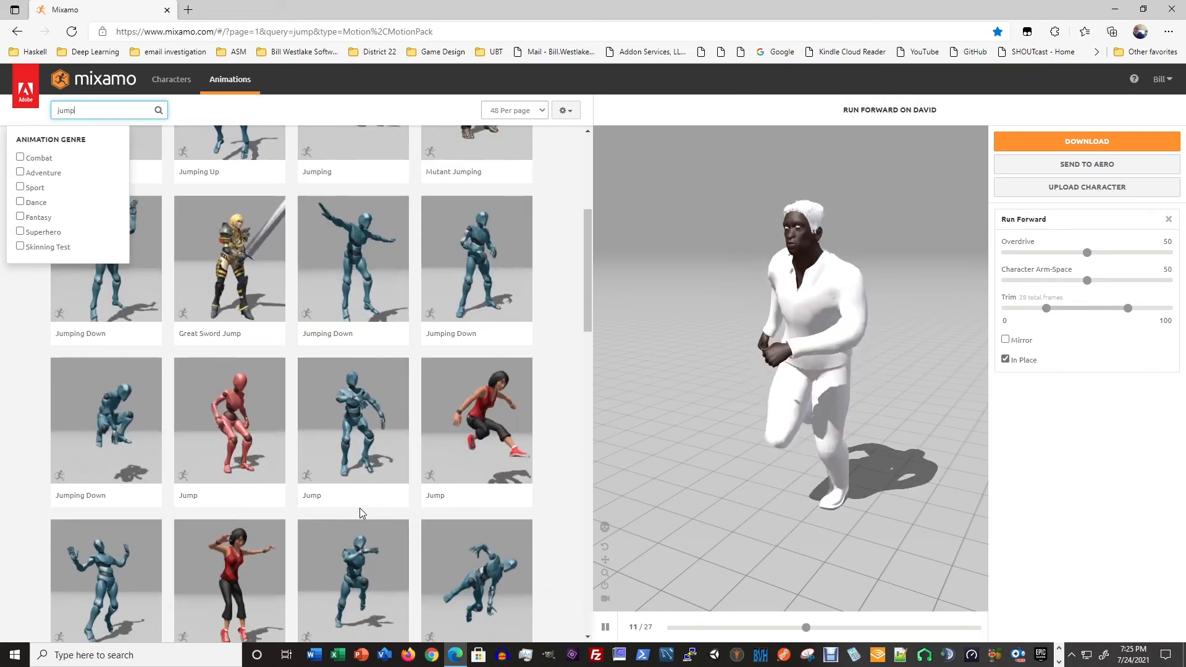
{"action": "scroll", "coordinate": [361, 513], "scroll_direction": "down", "scroll_amount": 2}
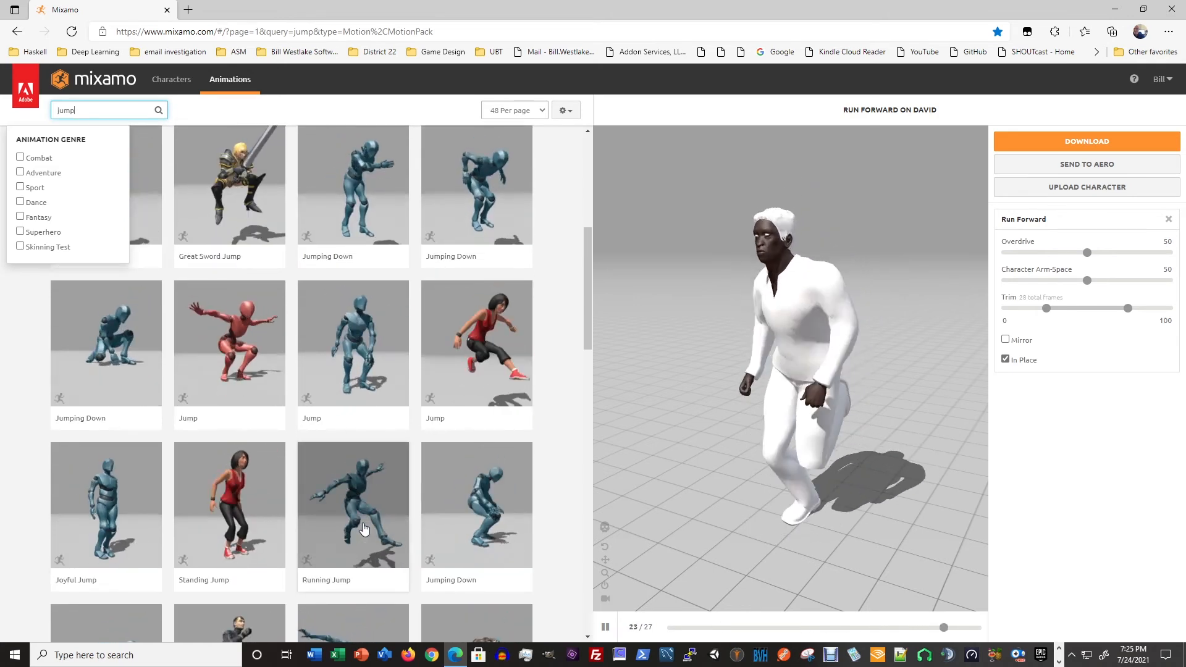
- Apply the Running Jump animation to the character and examine the jump from a low side angle
{"action": "left_click", "coordinate": [357, 517]}
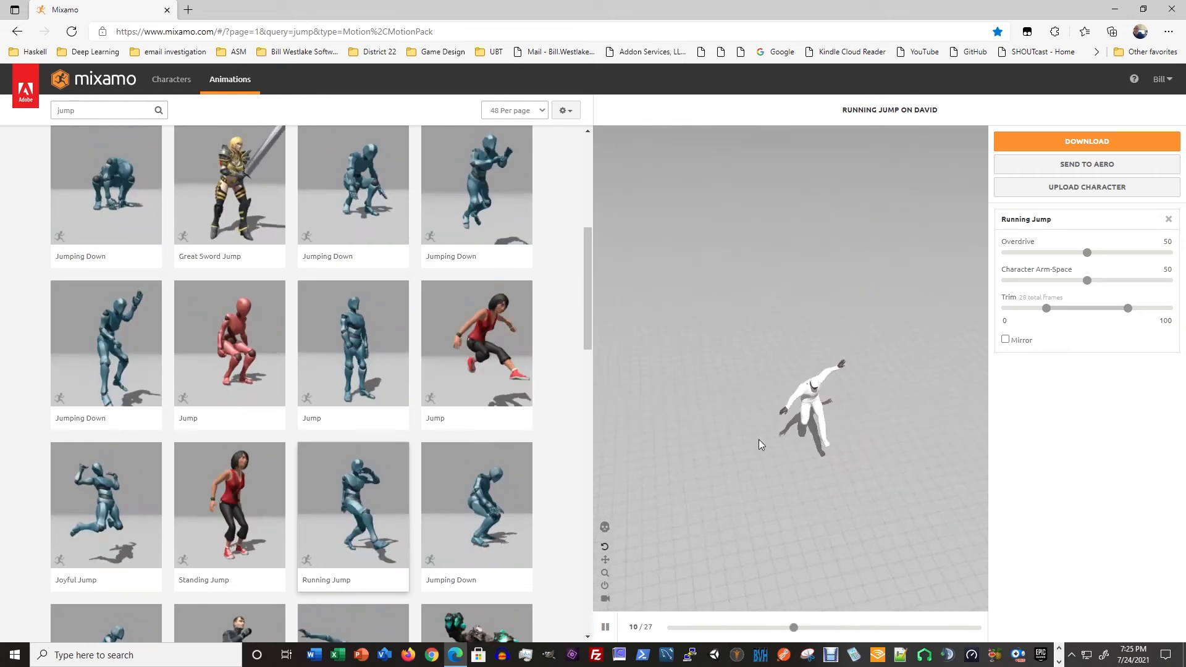
{"action": "left_click_drag", "start_coordinate": [754, 450], "coordinate": [732, 410]}
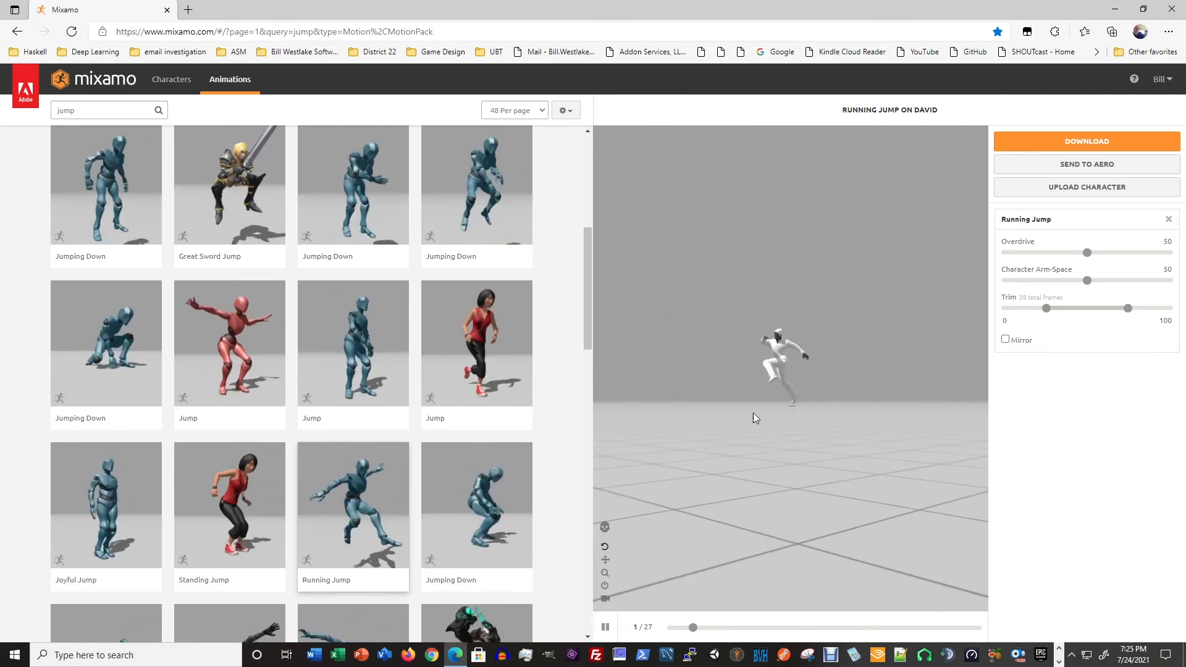
{"action": "scroll", "coordinate": [724, 428], "scroll_direction": "up", "scroll_amount": 4}
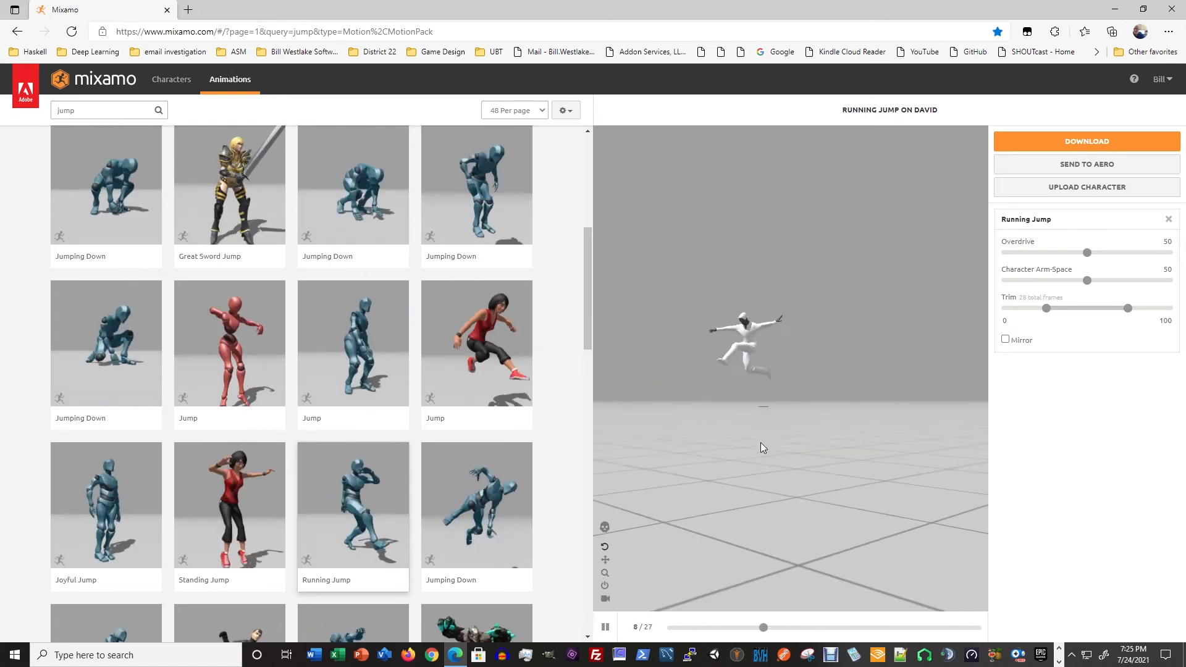
- Replace Running Jump with the Jump animation previewed on the woman in the red top, and enable In Place
{"action": "left_click_drag", "start_coordinate": [741, 460], "coordinate": [771, 520]}
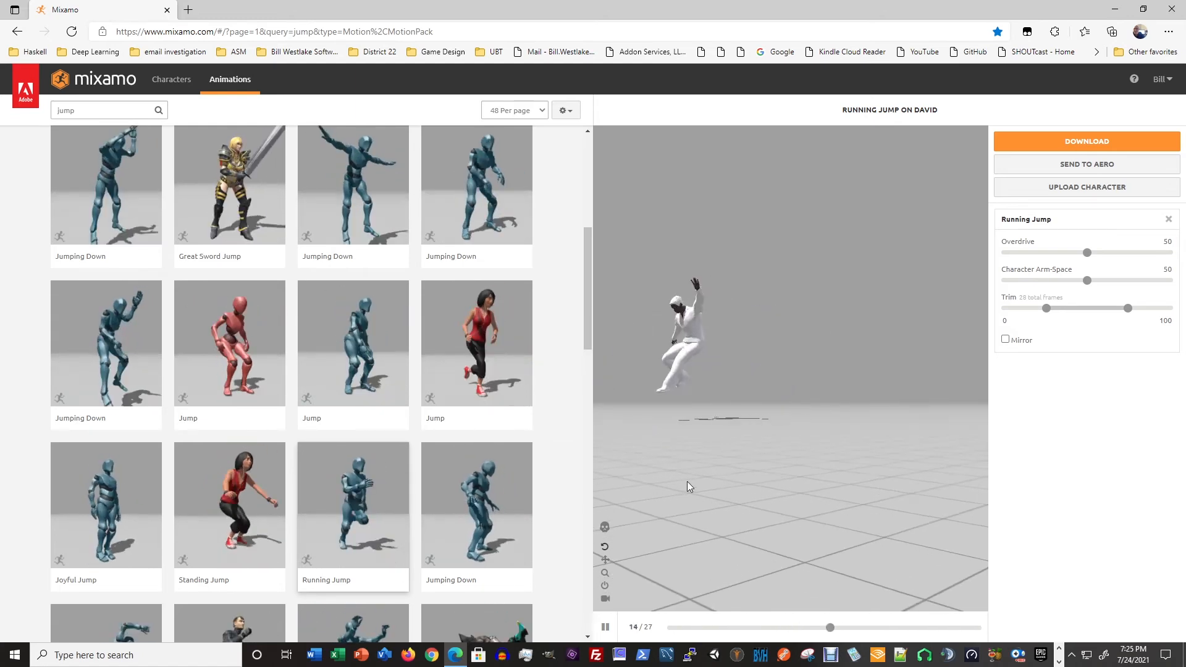
{"action": "left_click_drag", "start_coordinate": [702, 540], "coordinate": [756, 544]}
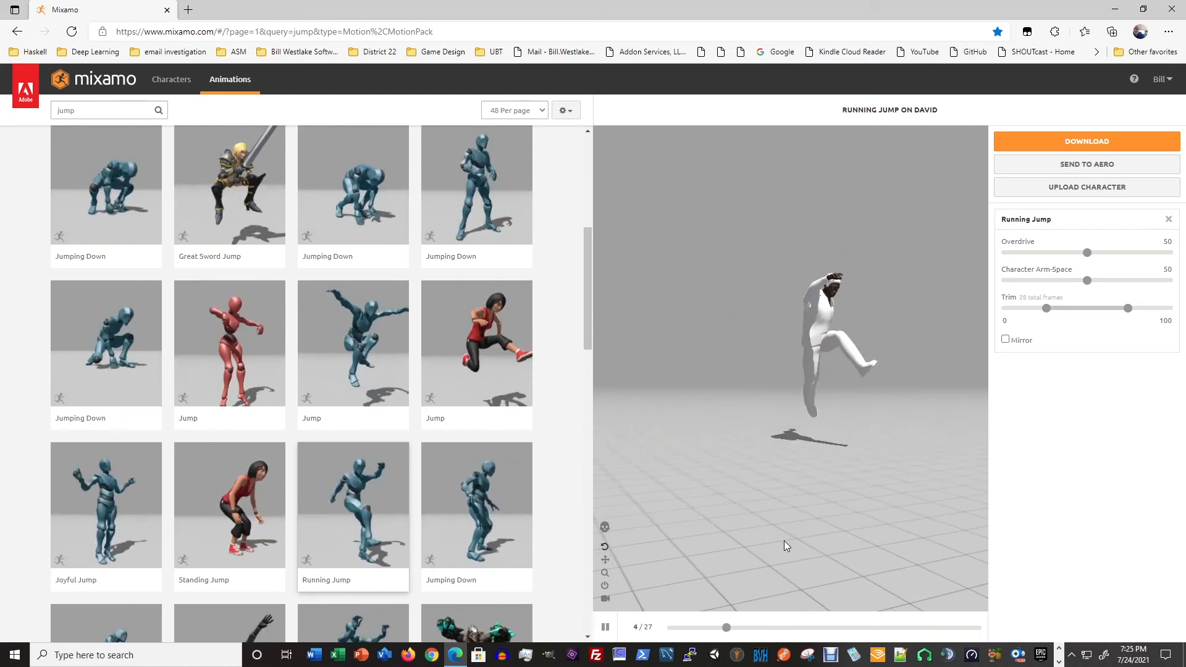
{"action": "left_click_drag", "start_coordinate": [743, 541], "coordinate": [771, 543]}
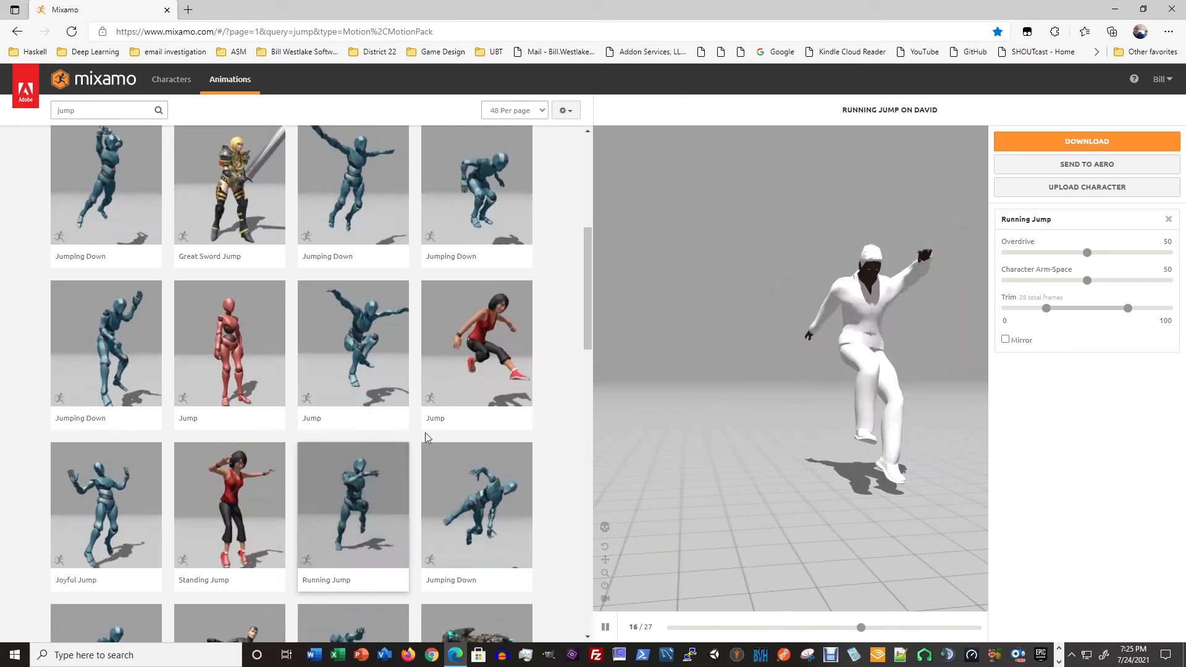
{"action": "left_click_drag", "start_coordinate": [736, 476], "coordinate": [771, 480]}
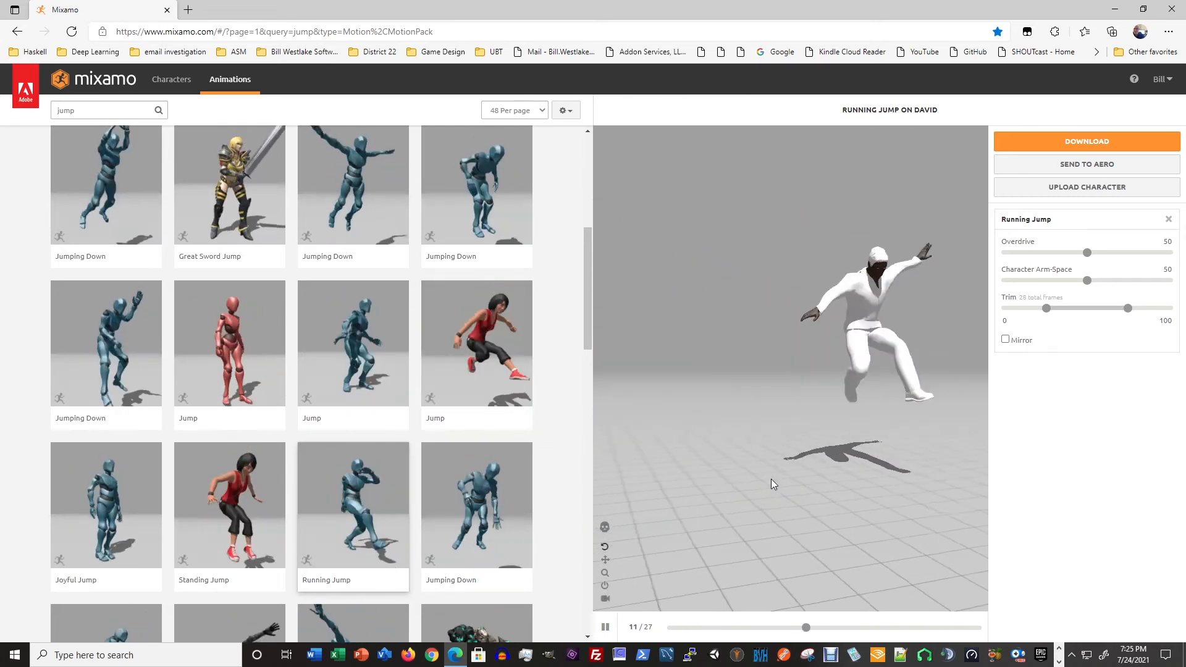
{"action": "left_click", "coordinate": [476, 369]}
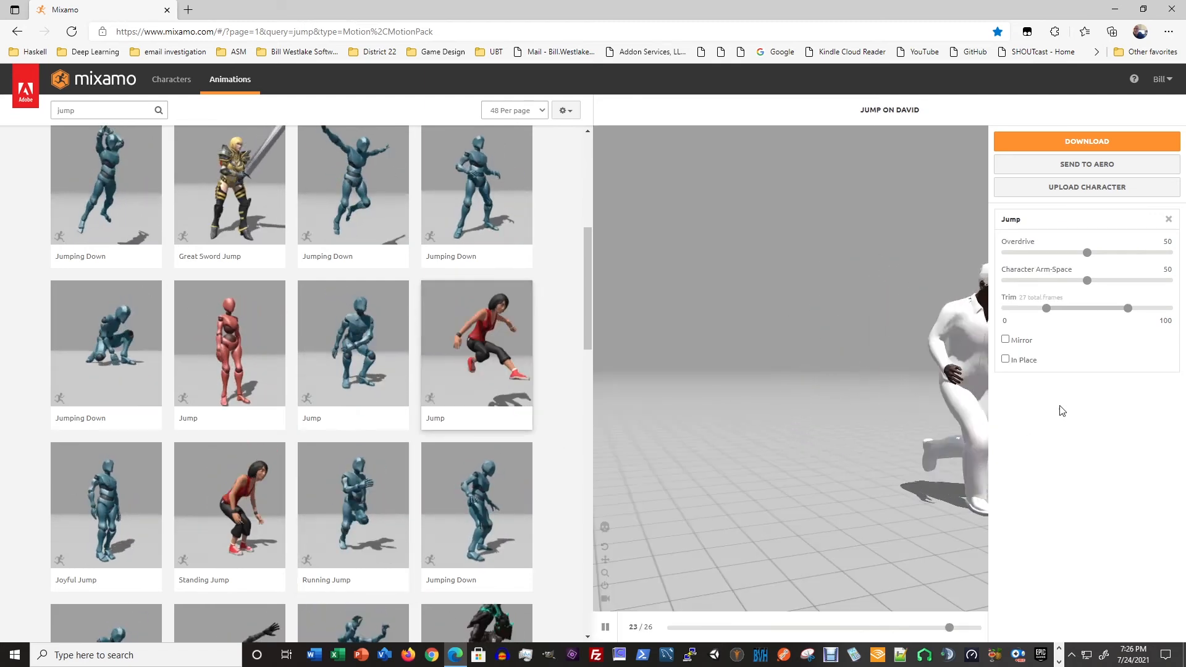
{"action": "left_click", "coordinate": [1005, 359]}
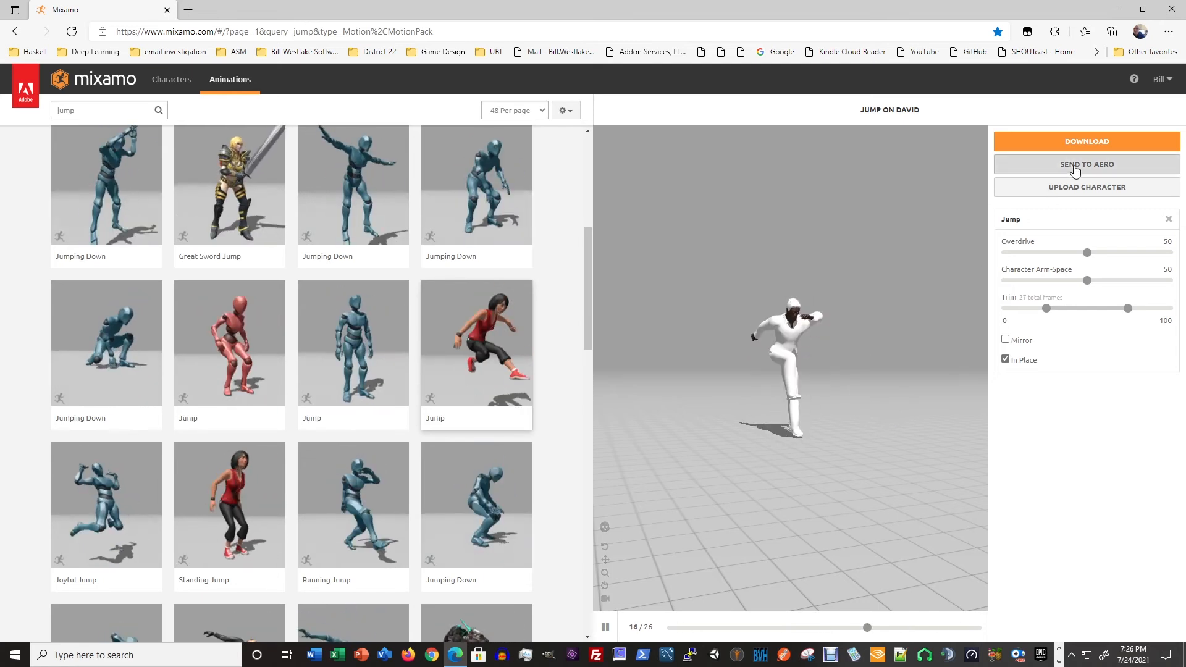
- Download the in-place Jump animation as FBX Binary without skin at 30 frames per second, saving it as David Running Jump.fbx in the Mixamo folder
{"action": "left_click", "coordinate": [1078, 143]}
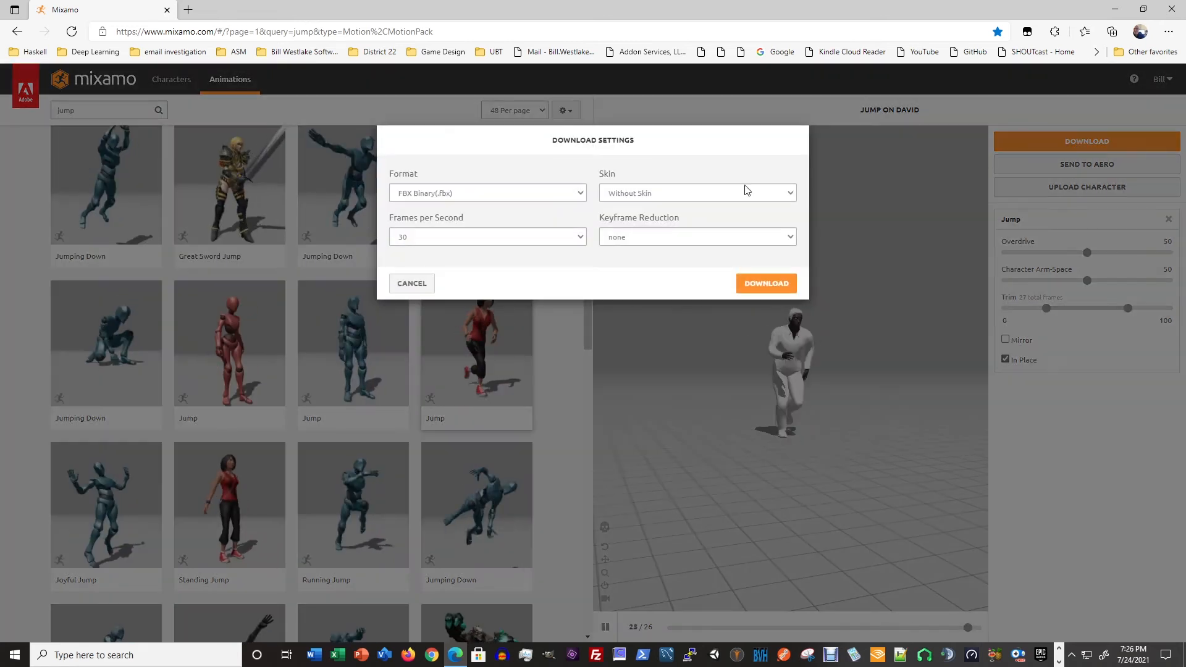
{"action": "left_click", "coordinate": [771, 283]}
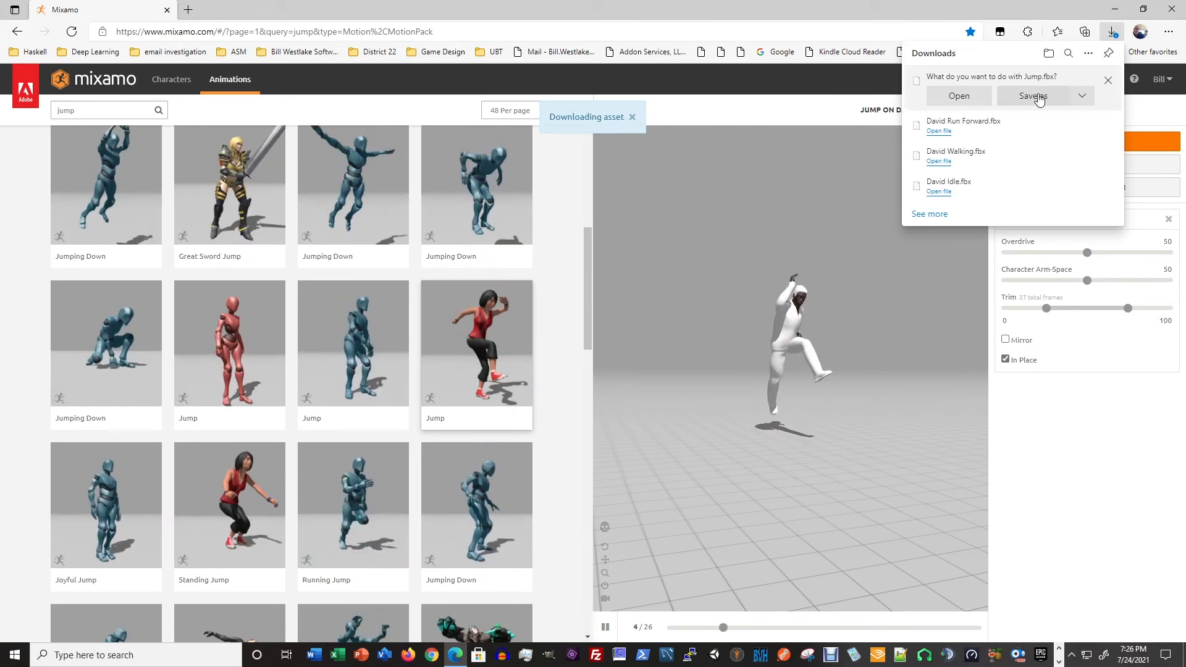
{"action": "left_click", "coordinate": [1038, 97]}
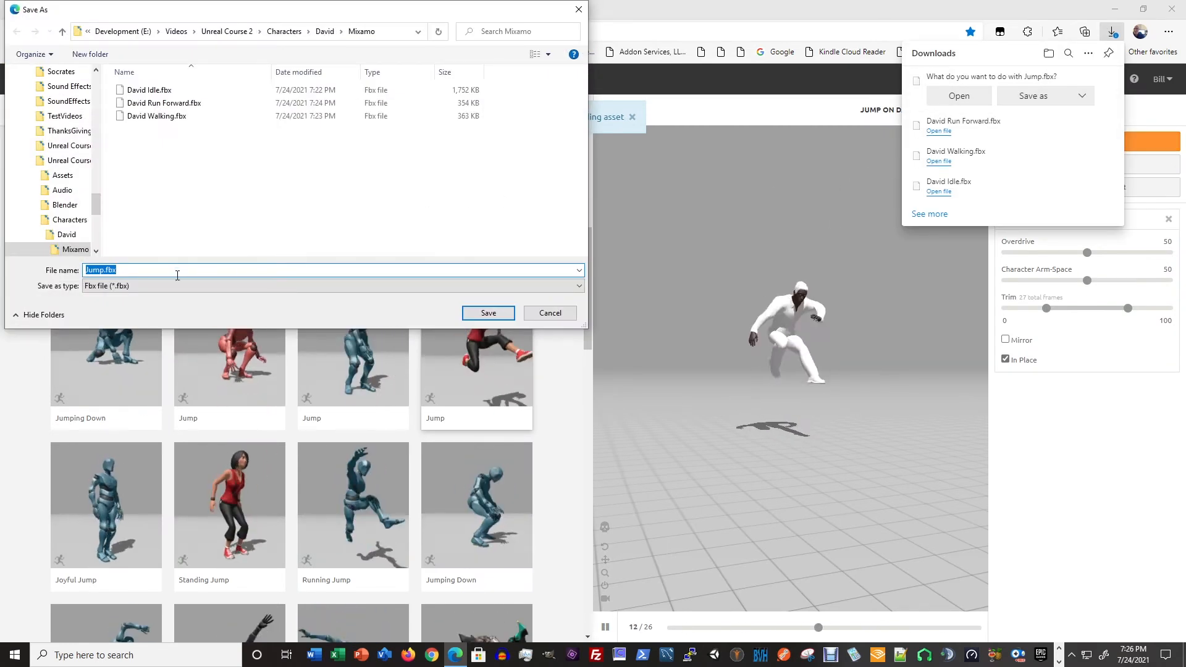
{"action": "left_click", "coordinate": [172, 271]}
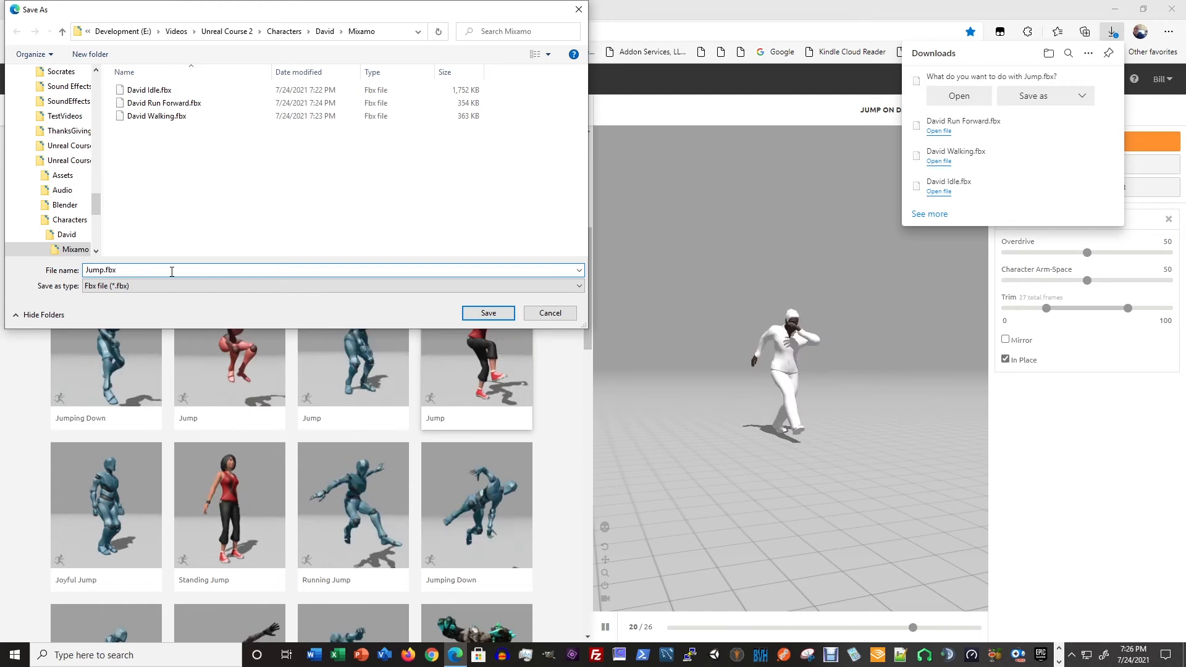
{"action": "key", "text": "Home"}
{"action": "type", "text": "David Ru"}
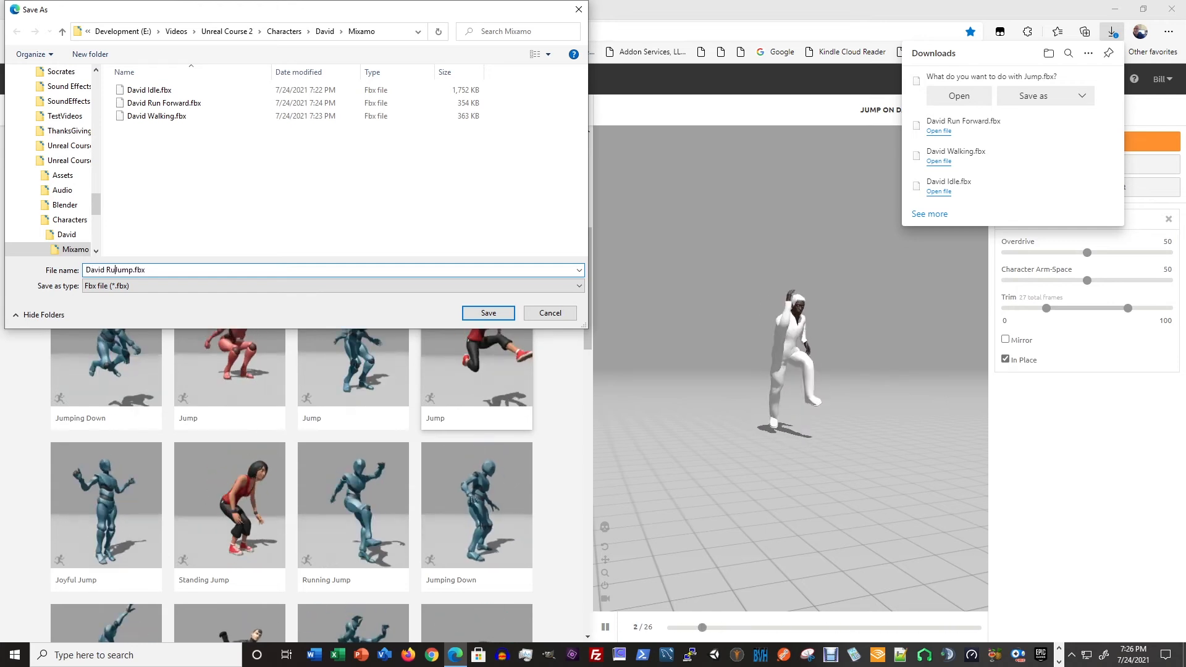
{"action": "type", "text": "nning"}
{"action": "key", "text": "Return"}
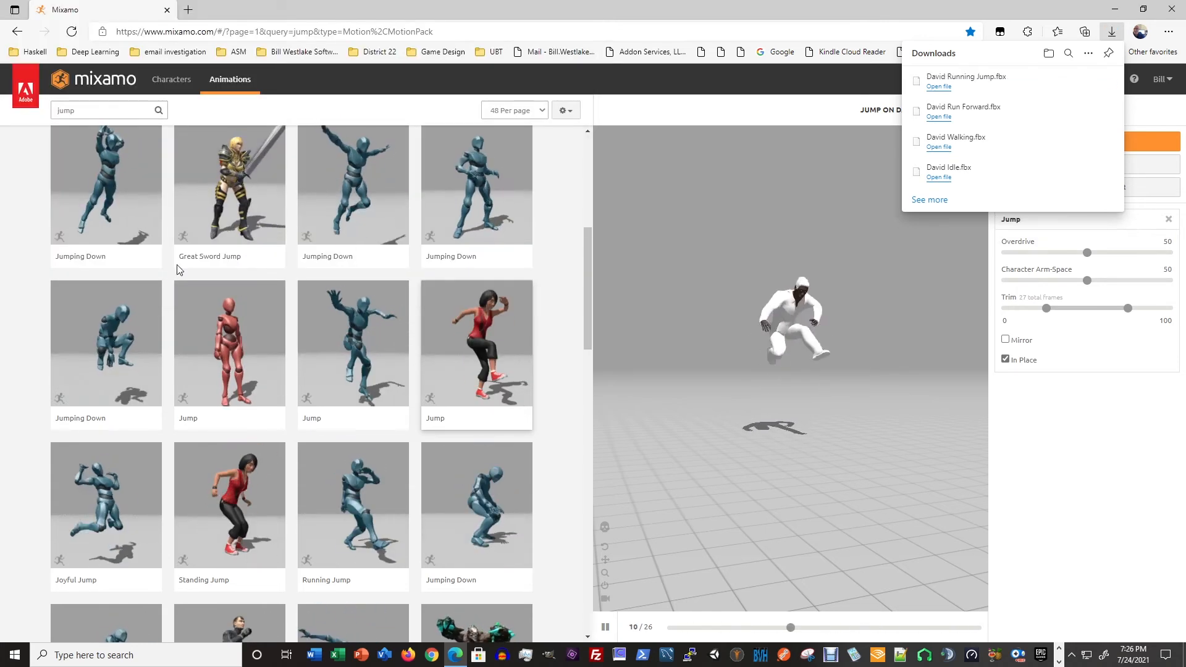
- Look through the first three pages of "jump" results for another suitable jump animation
{"action": "scroll", "coordinate": [334, 402], "scroll_direction": "down", "scroll_amount": 3}
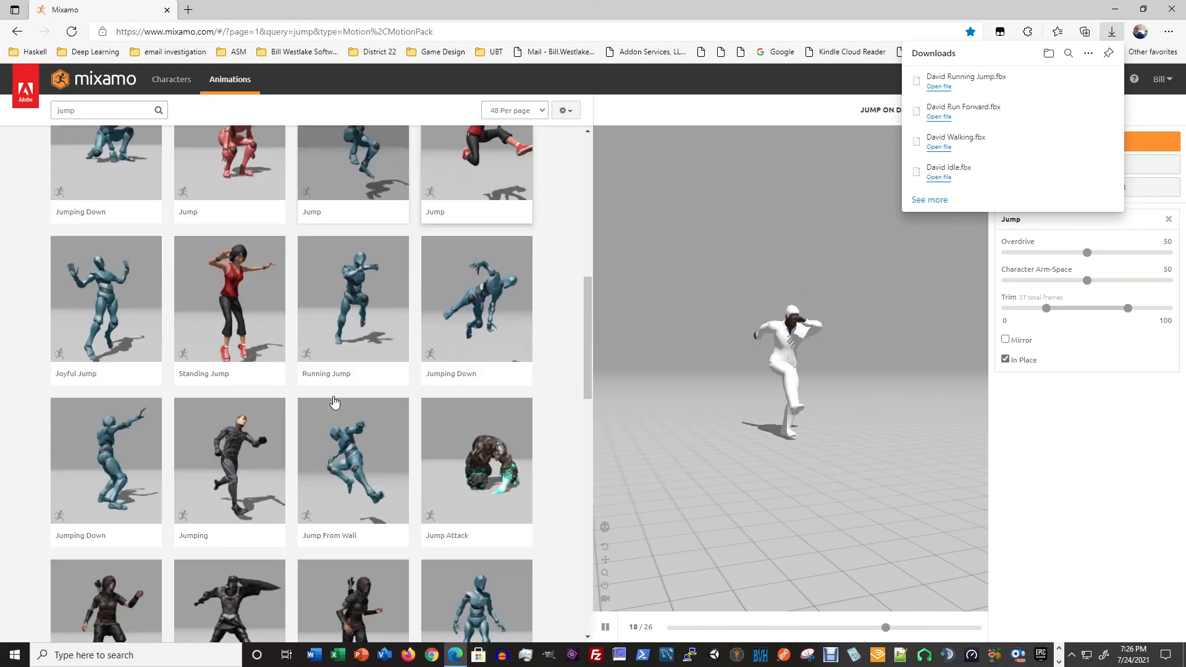
{"action": "scroll", "coordinate": [334, 402], "scroll_direction": "down", "scroll_amount": 3}
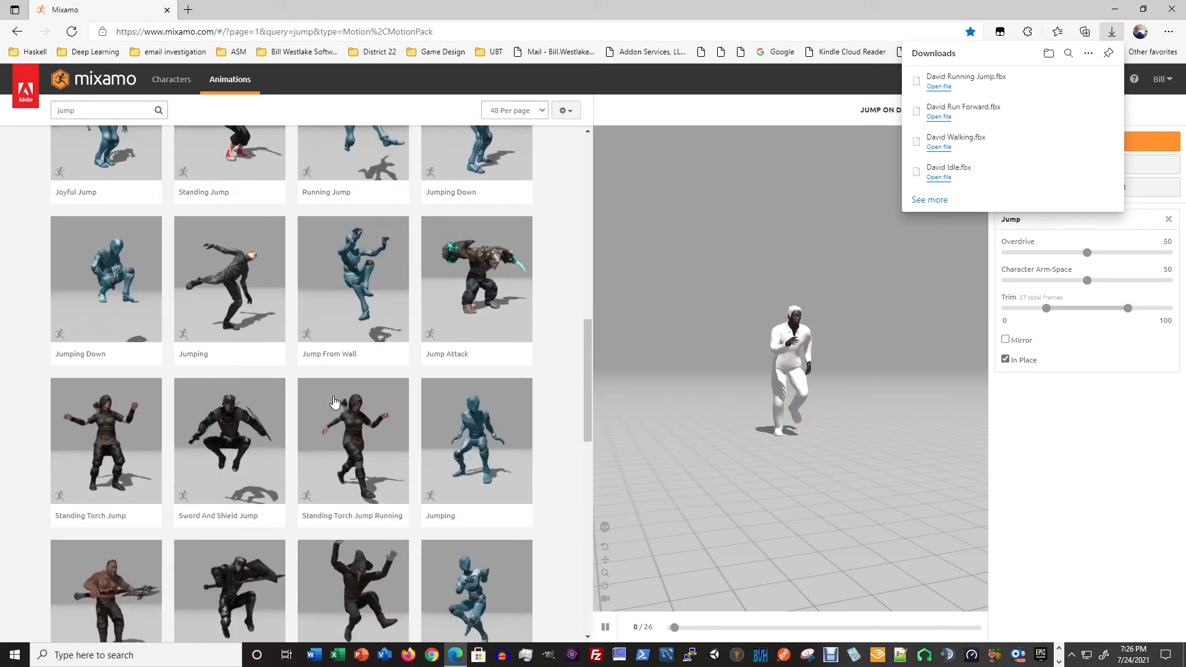
{"action": "scroll", "coordinate": [334, 403], "scroll_direction": "down", "scroll_amount": 3}
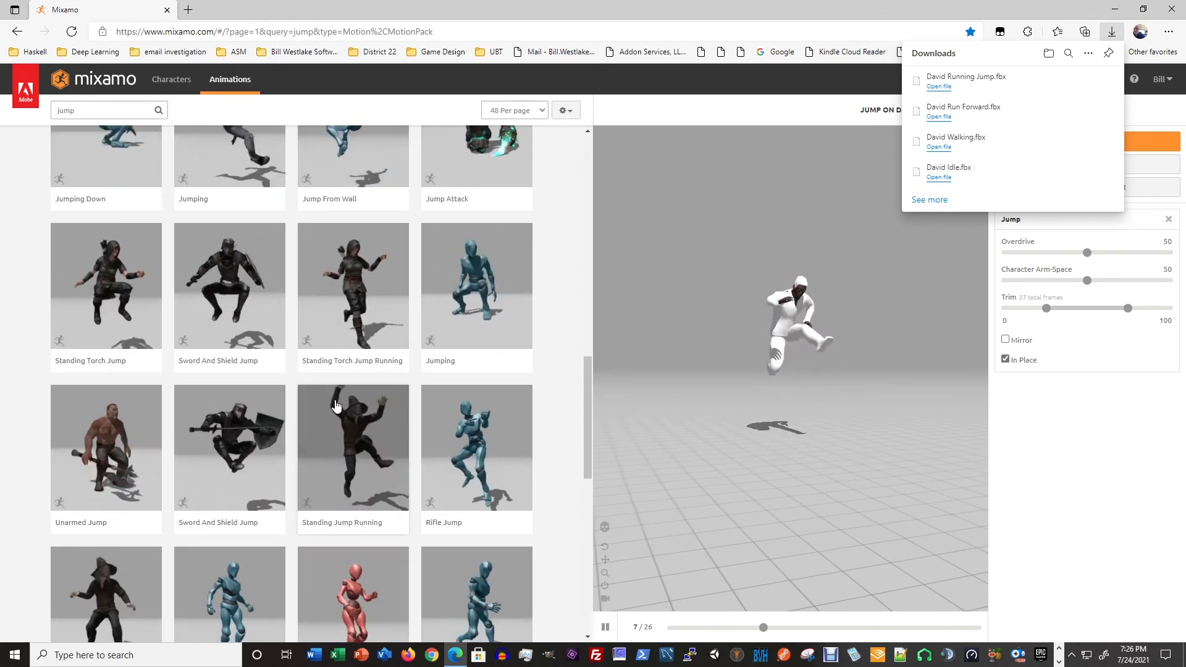
{"action": "scroll", "coordinate": [337, 406], "scroll_direction": "down", "scroll_amount": 4}
{"action": "scroll", "coordinate": [336, 406], "scroll_direction": "down", "scroll_amount": 1}
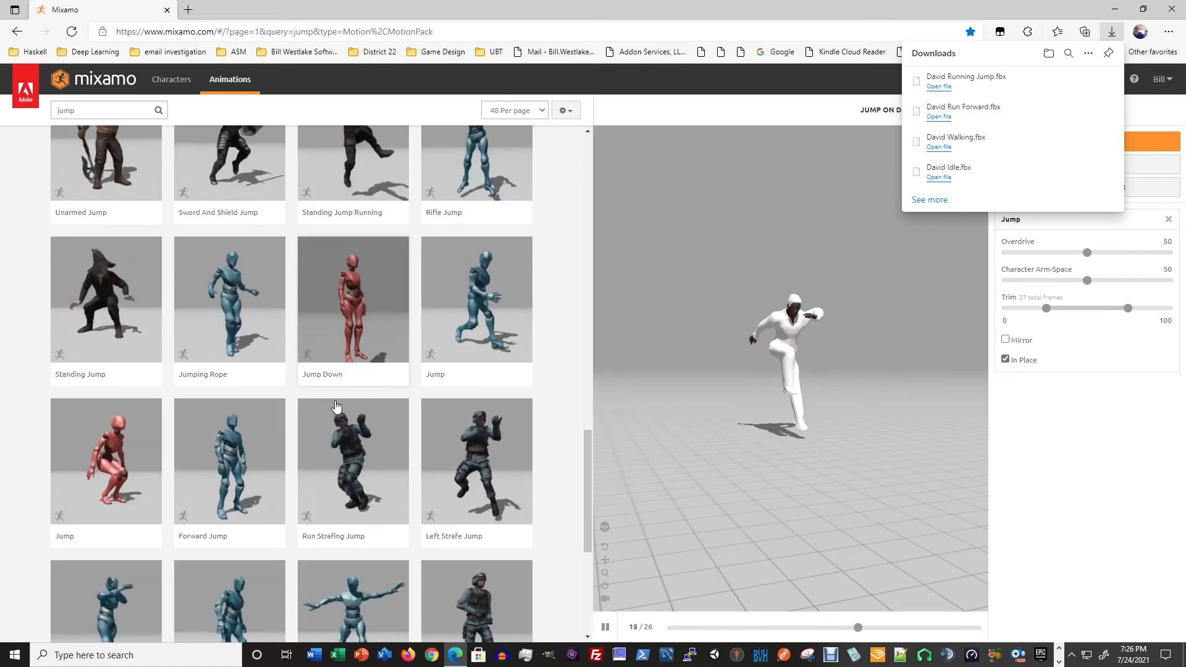
{"action": "scroll", "coordinate": [336, 406], "scroll_direction": "down", "scroll_amount": 3}
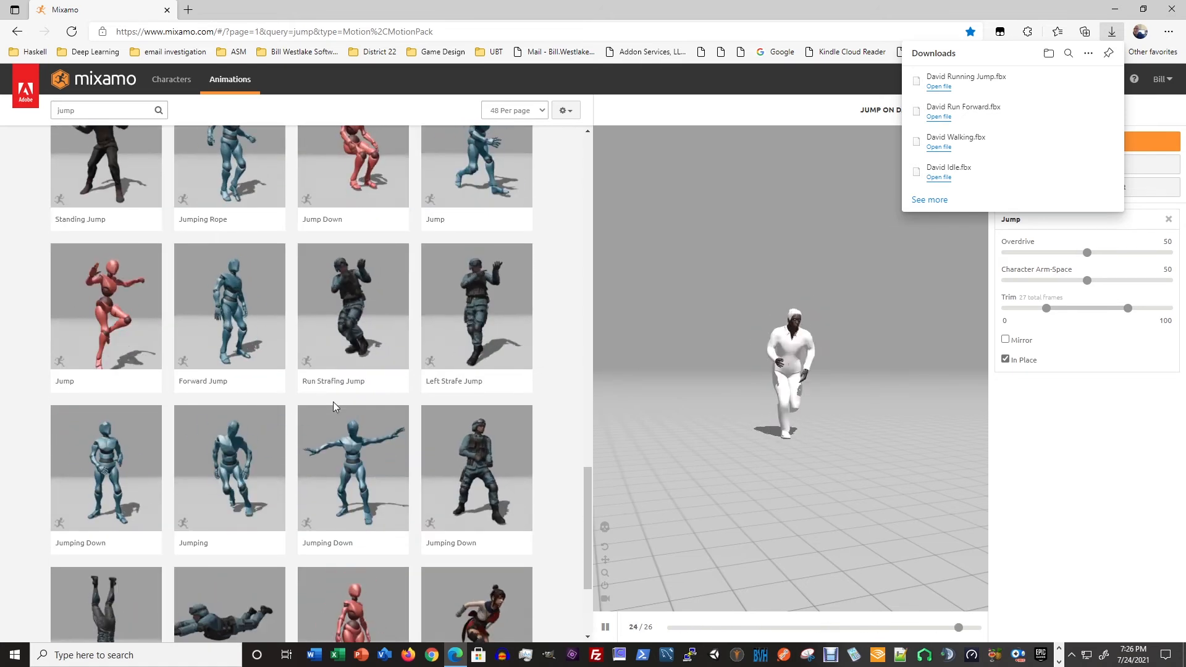
{"action": "scroll", "coordinate": [333, 402], "scroll_direction": "down", "scroll_amount": 3}
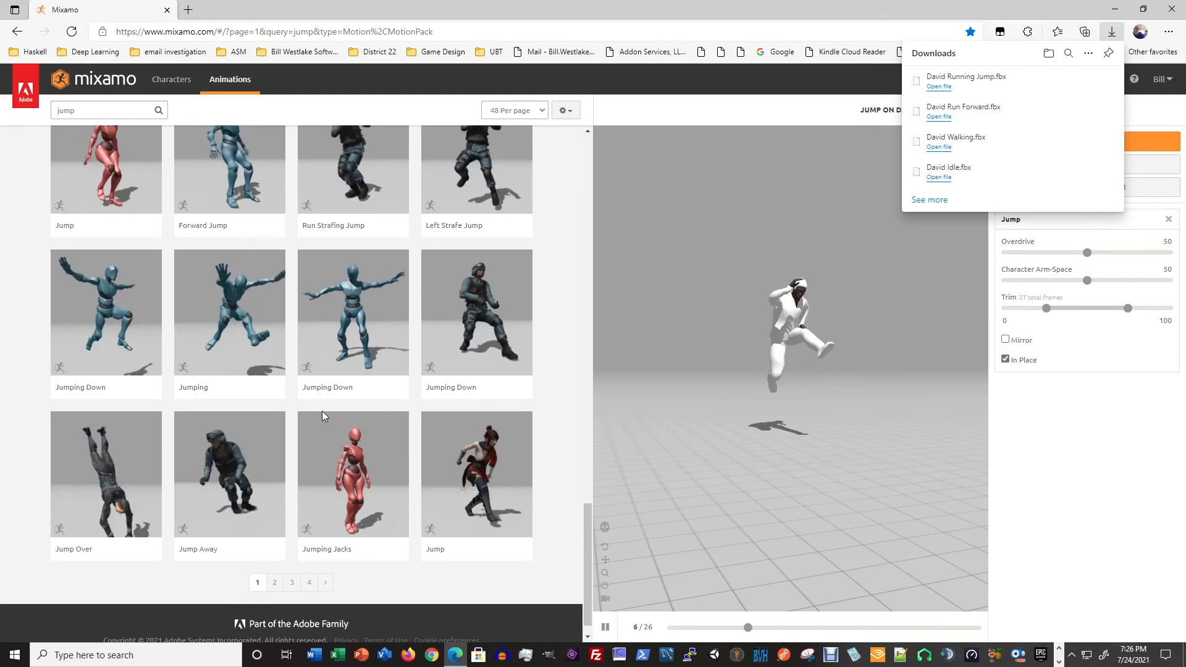
{"action": "scroll", "coordinate": [321, 410], "scroll_direction": "down", "scroll_amount": 1}
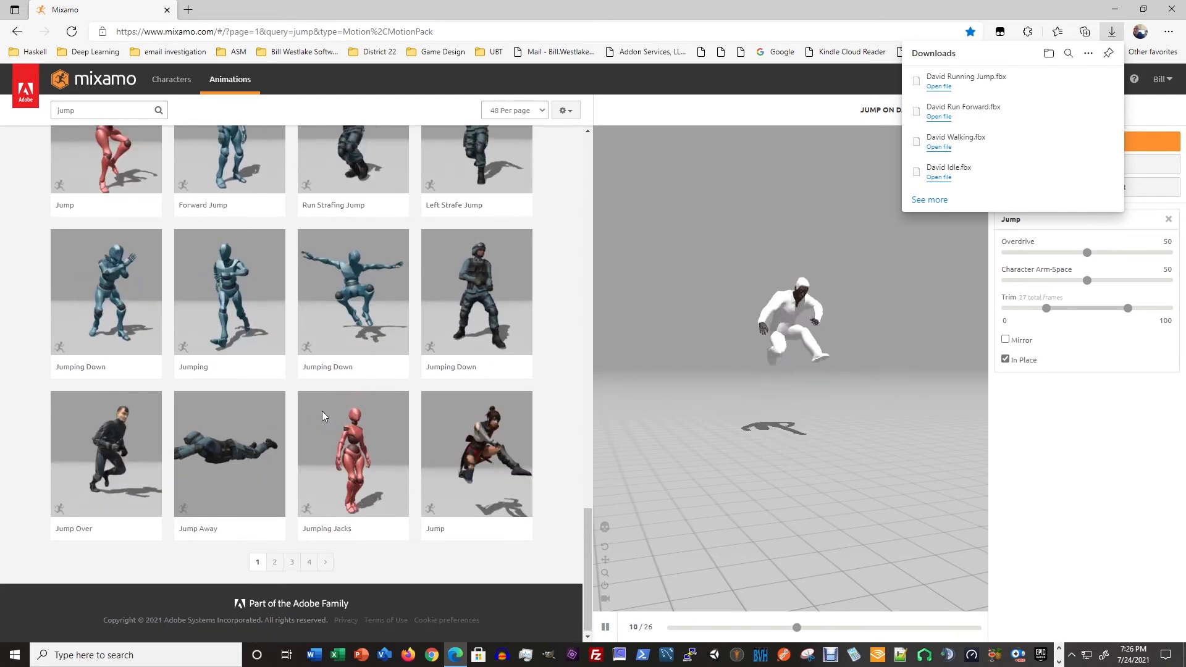
{"action": "left_click", "coordinate": [327, 560]}
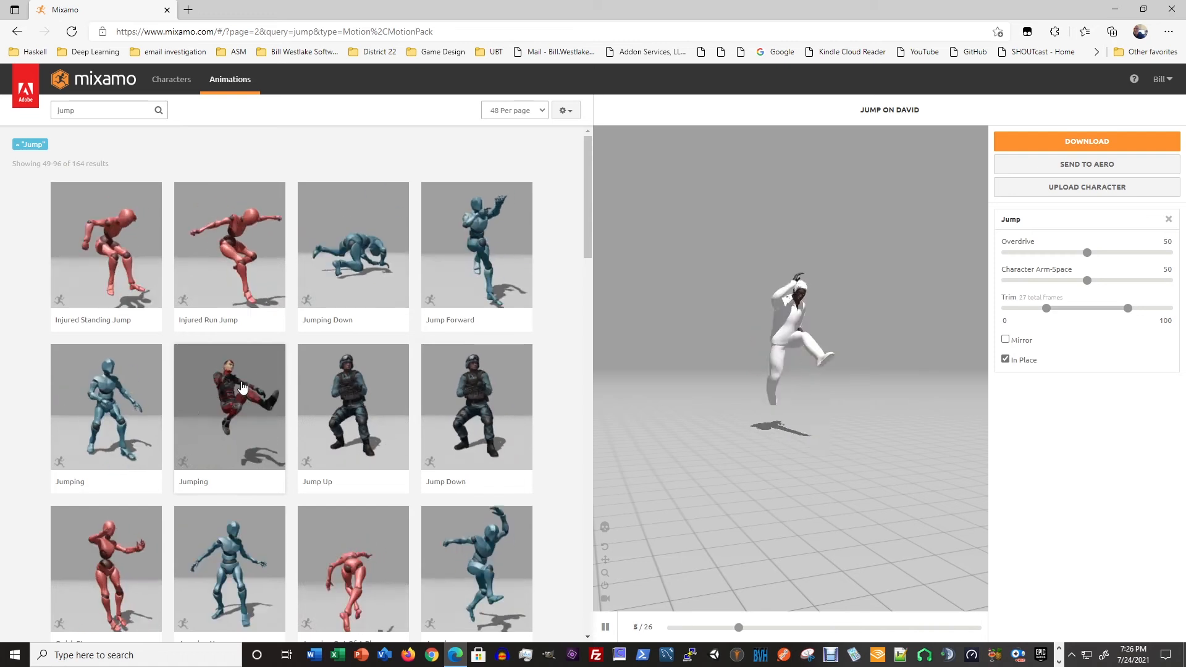
{"action": "scroll", "coordinate": [247, 405], "scroll_direction": "down", "scroll_amount": 3}
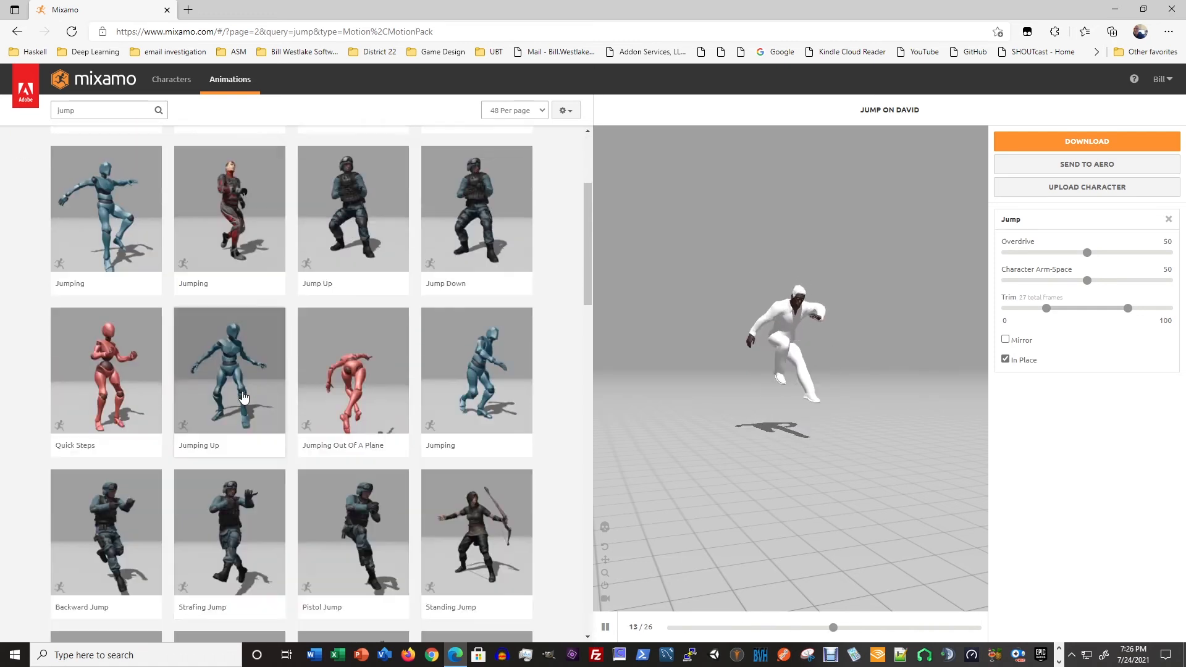
{"action": "scroll", "coordinate": [262, 420], "scroll_direction": "down", "scroll_amount": 8}
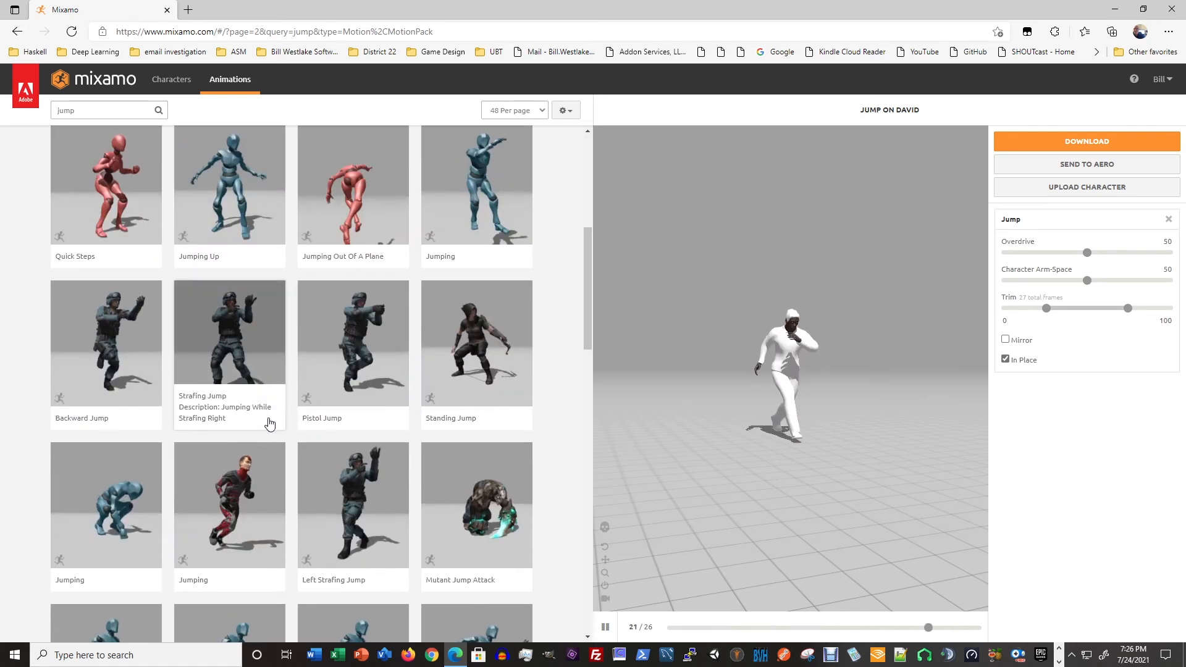
{"action": "scroll", "coordinate": [293, 425], "scroll_direction": "down", "scroll_amount": 3}
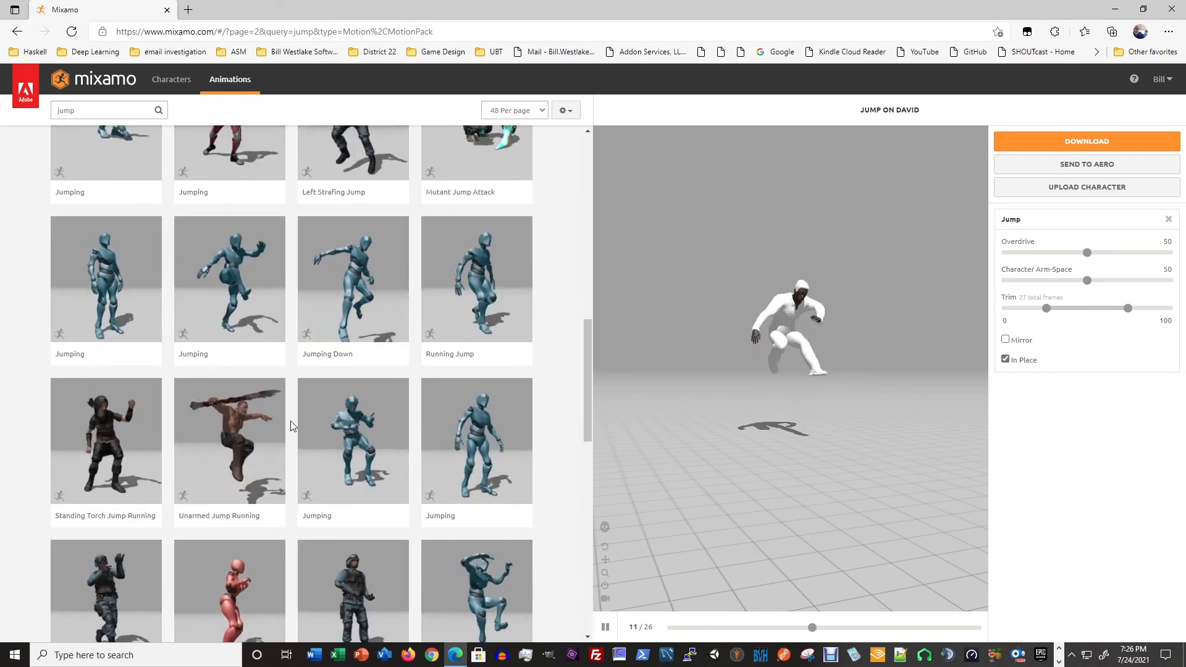
{"action": "scroll", "coordinate": [292, 426], "scroll_direction": "down", "scroll_amount": 3}
{"action": "scroll", "coordinate": [291, 421], "scroll_direction": "down", "scroll_amount": 4}
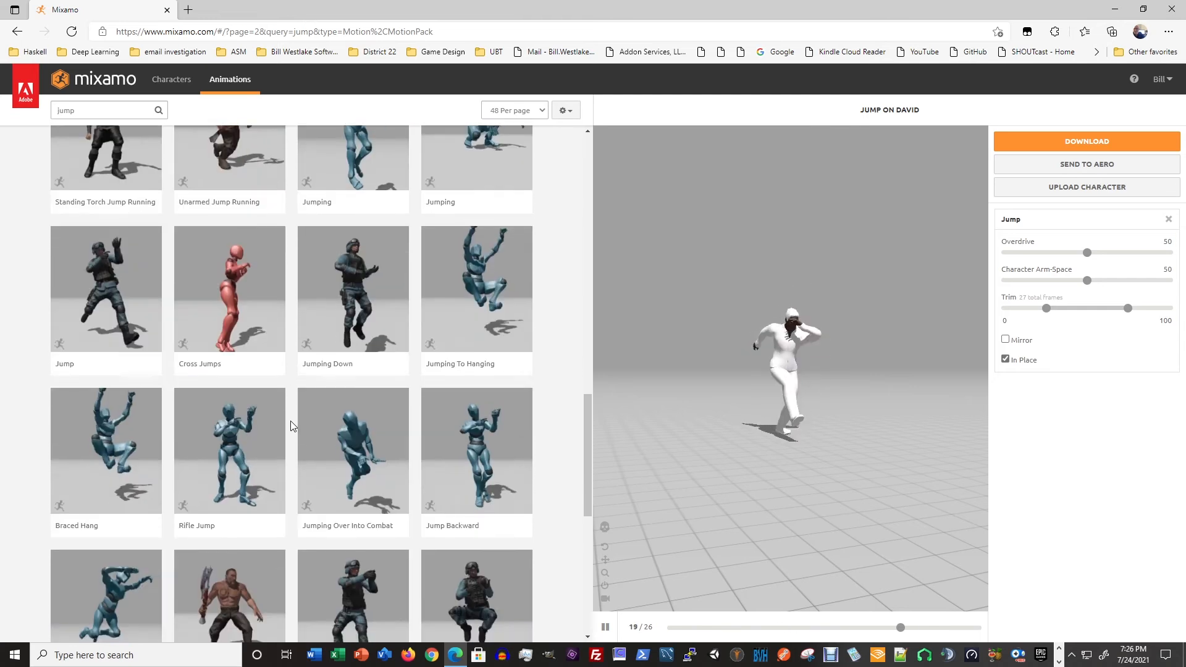
{"action": "scroll", "coordinate": [299, 440], "scroll_direction": "down", "scroll_amount": 3}
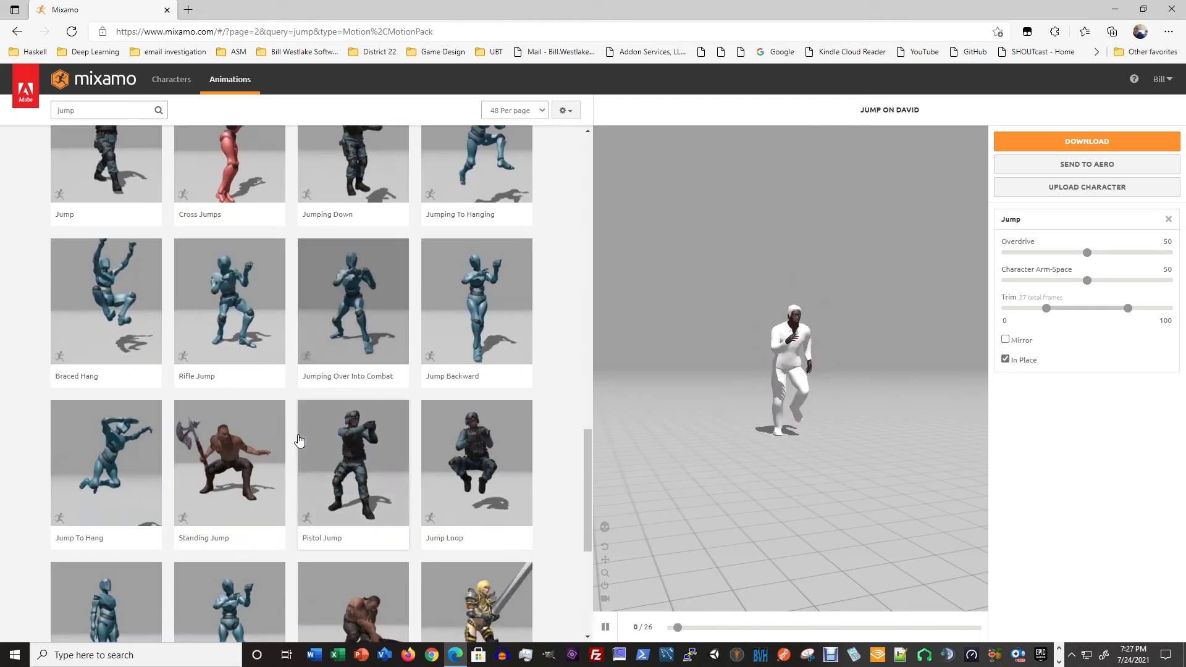
{"action": "scroll", "coordinate": [298, 442], "scroll_direction": "down", "scroll_amount": 3}
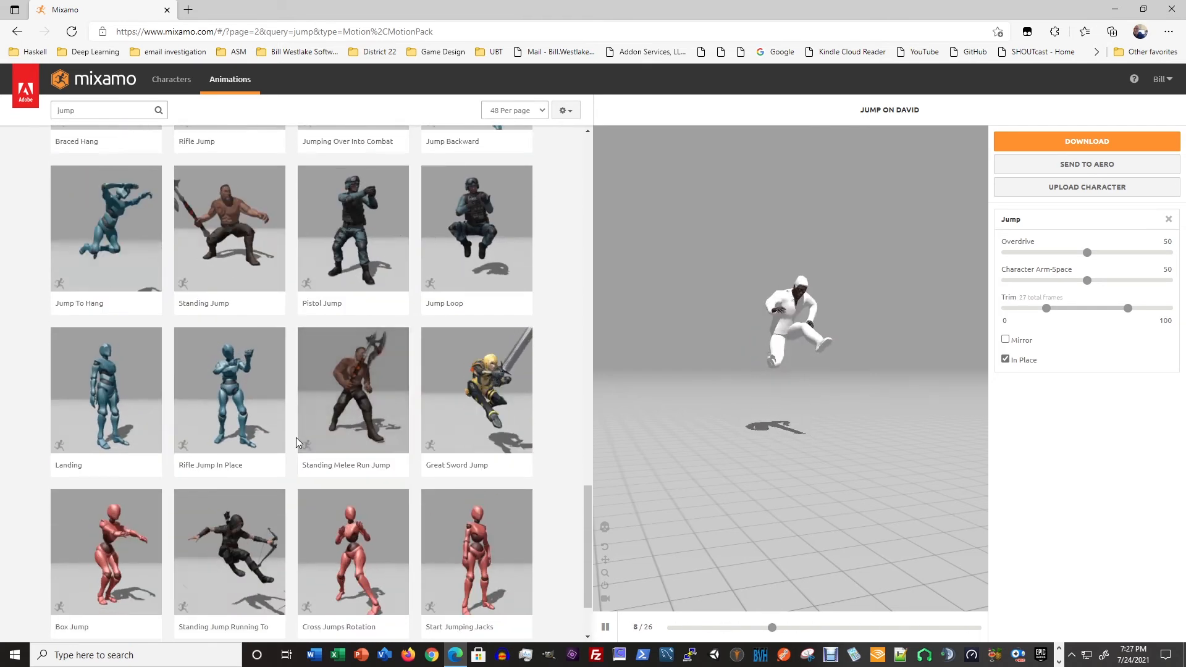
{"action": "scroll", "coordinate": [296, 442], "scroll_direction": "down", "scroll_amount": 2}
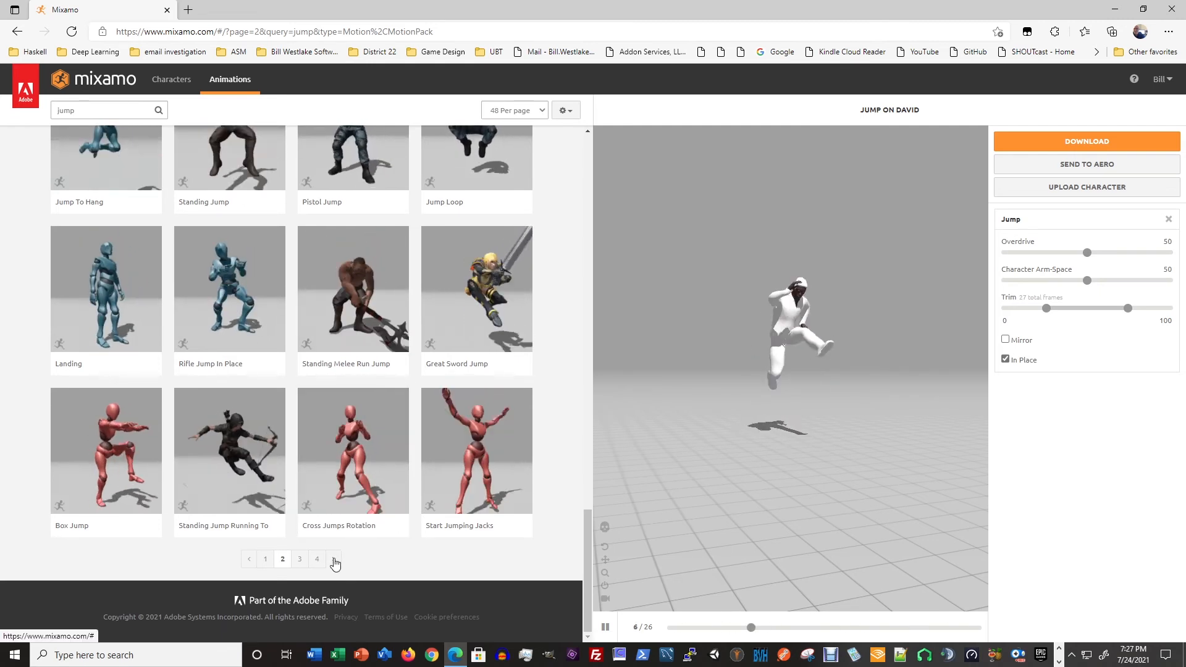
{"action": "left_click", "coordinate": [300, 559]}
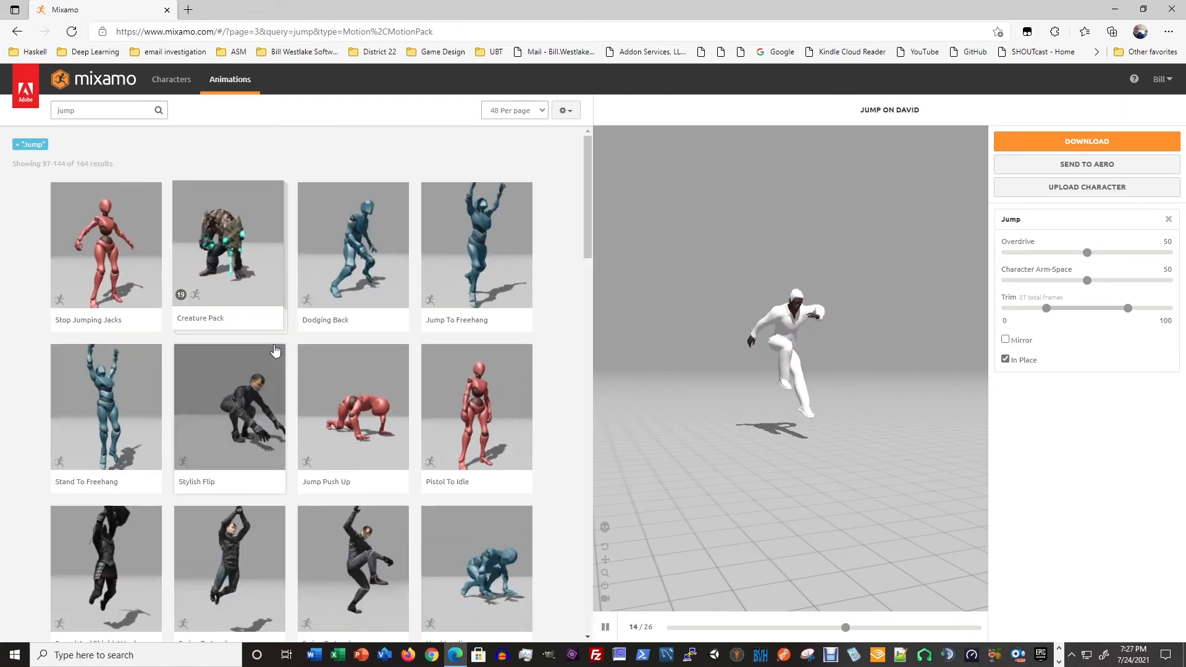
{"action": "scroll", "coordinate": [276, 351], "scroll_direction": "down", "scroll_amount": 1}
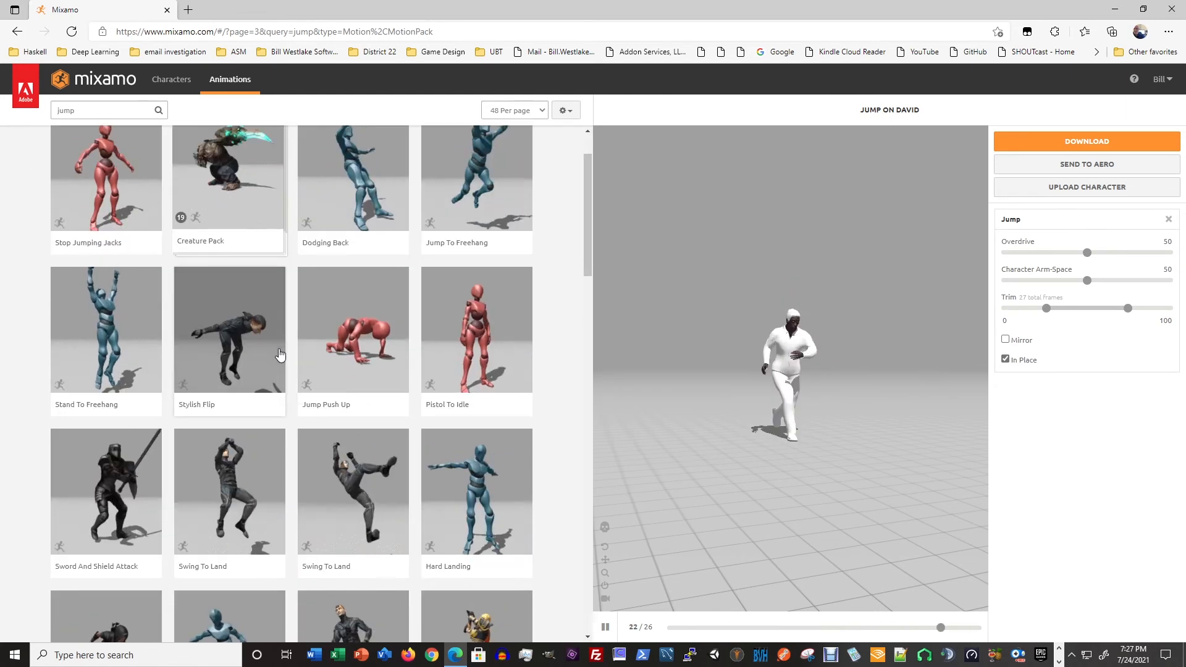
{"action": "scroll", "coordinate": [279, 353], "scroll_direction": "down", "scroll_amount": 1}
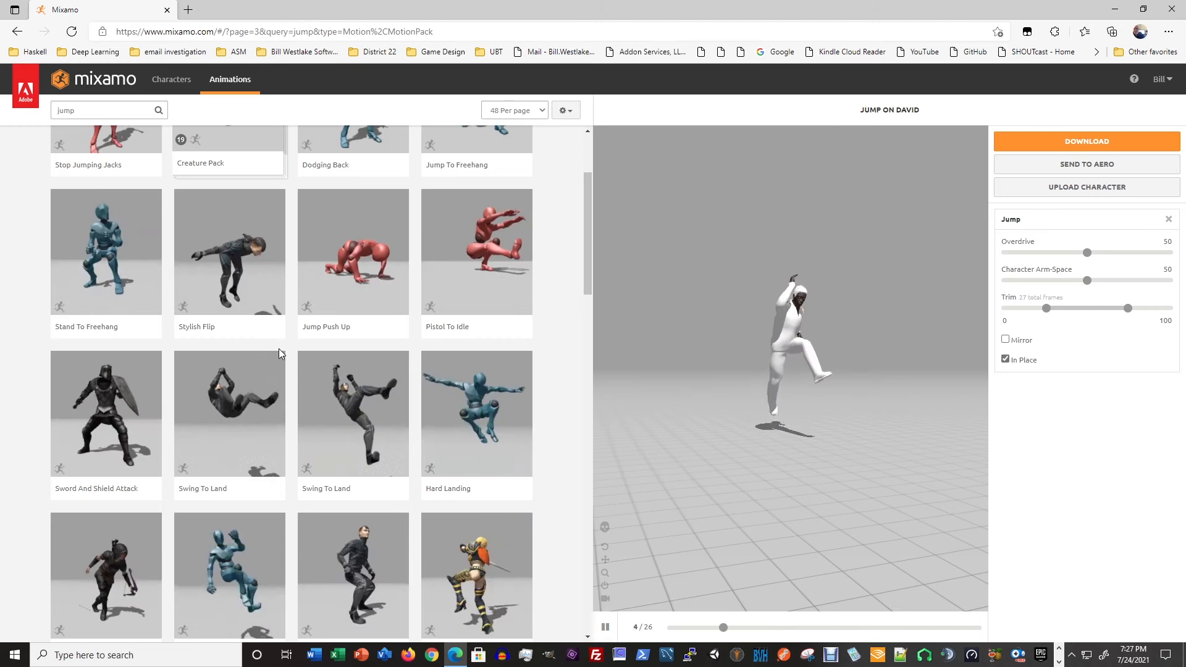
{"action": "scroll", "coordinate": [279, 353], "scroll_direction": "down", "scroll_amount": 1}
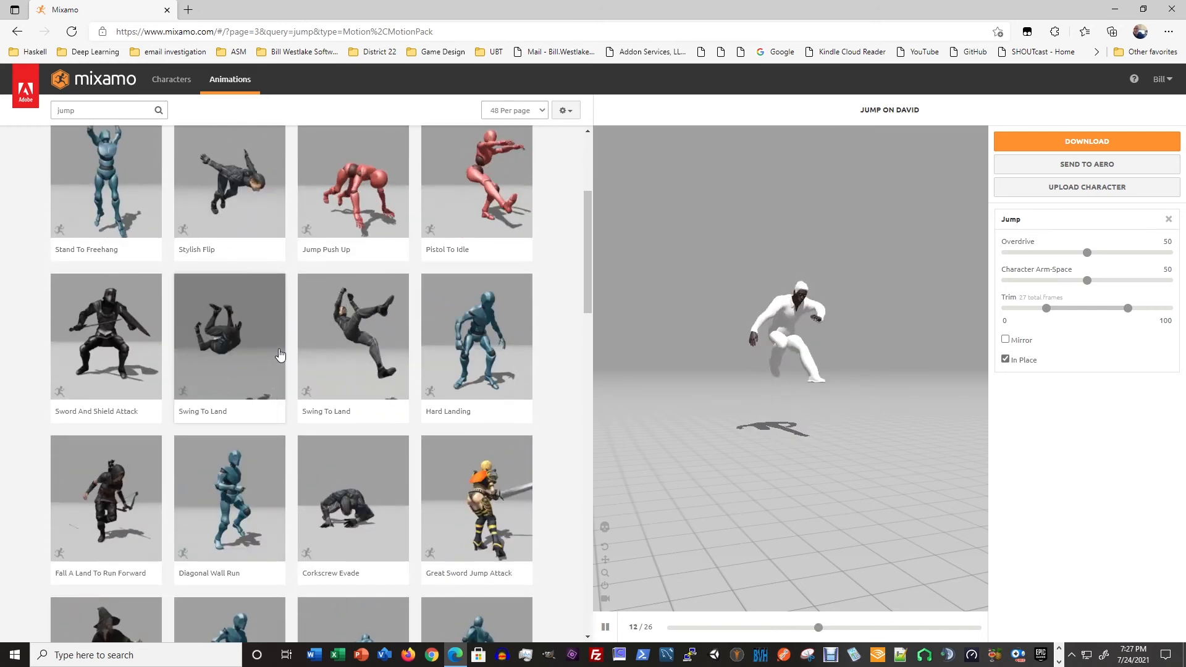
{"action": "scroll", "coordinate": [280, 353], "scroll_direction": "up", "scroll_amount": 3}
- Search the animation library for "jumping" and "jump in place", and apply the Standing Jump previewed on the dark hooded figure
{"action": "left_click", "coordinate": [112, 111]}
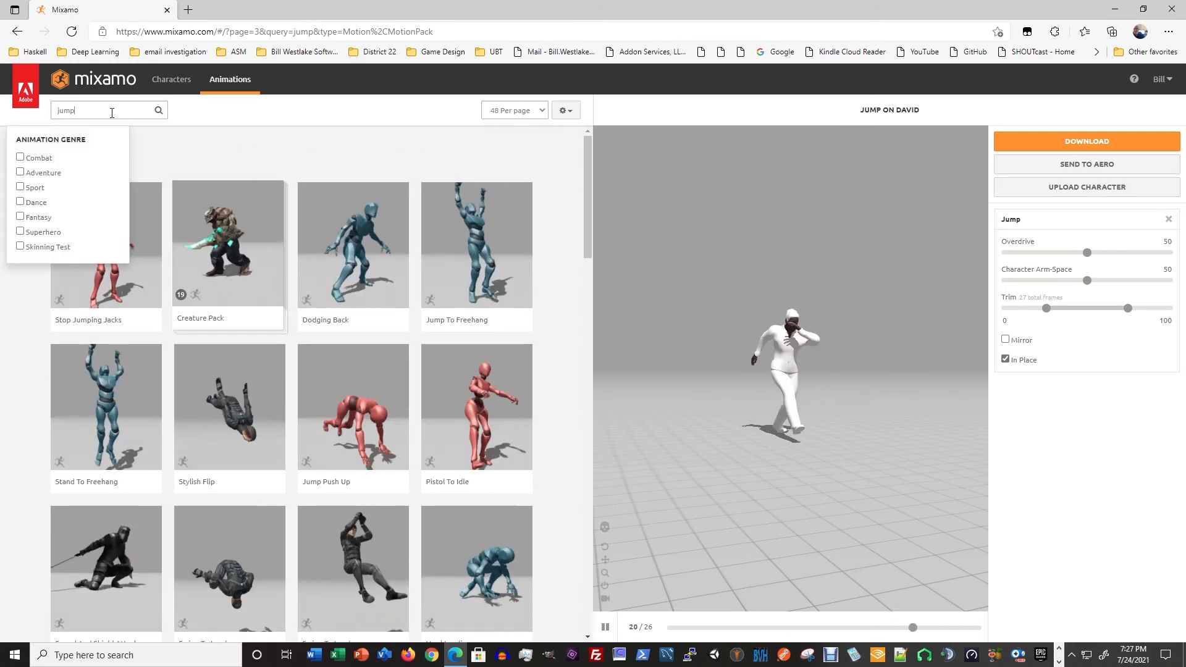
{"action": "type", "text": "ing"}
{"action": "key", "text": "Return"}
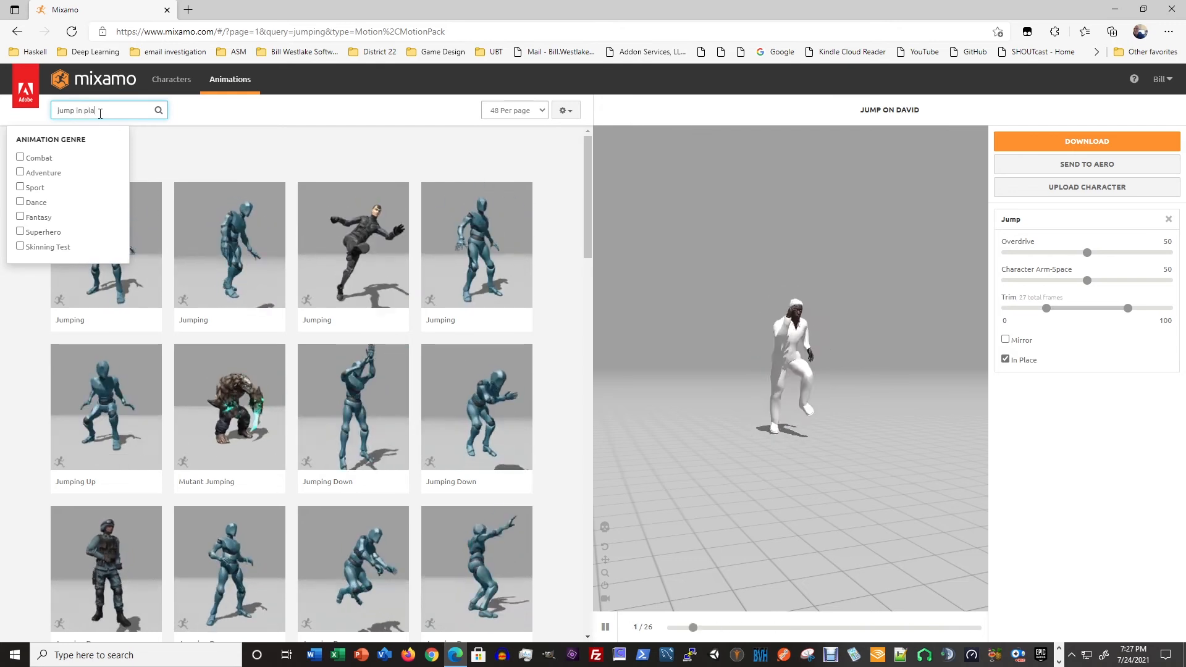
{"action": "type", "text": "ce"}
{"action": "key", "text": "Return"}
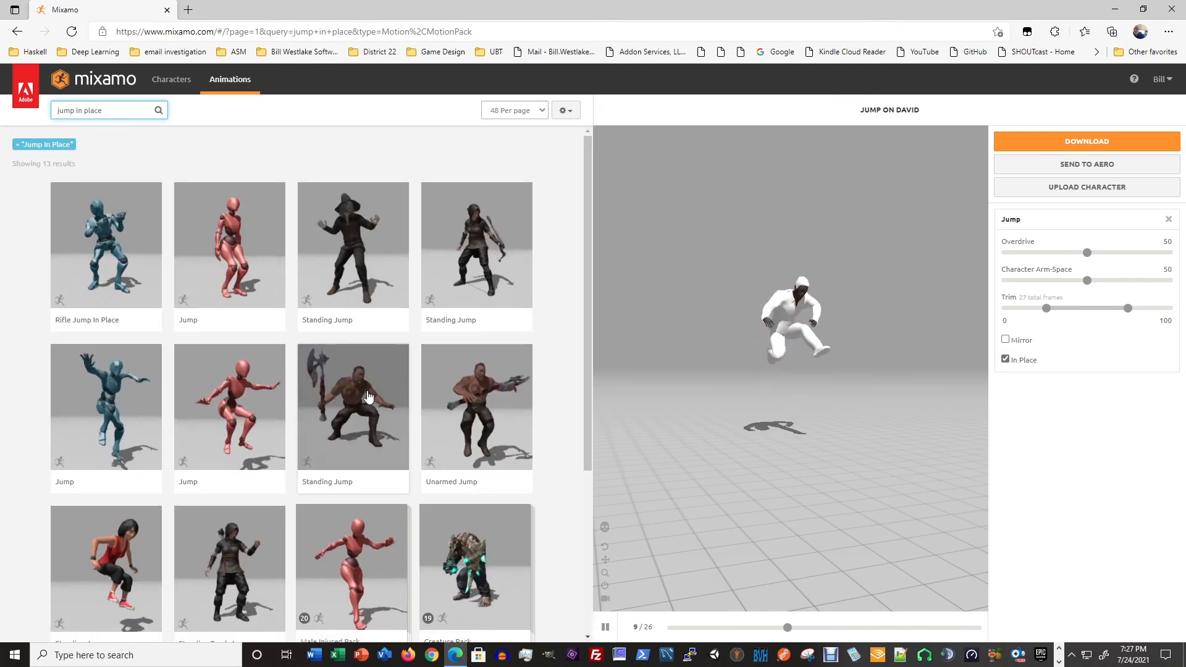
{"action": "left_click", "coordinate": [350, 262]}
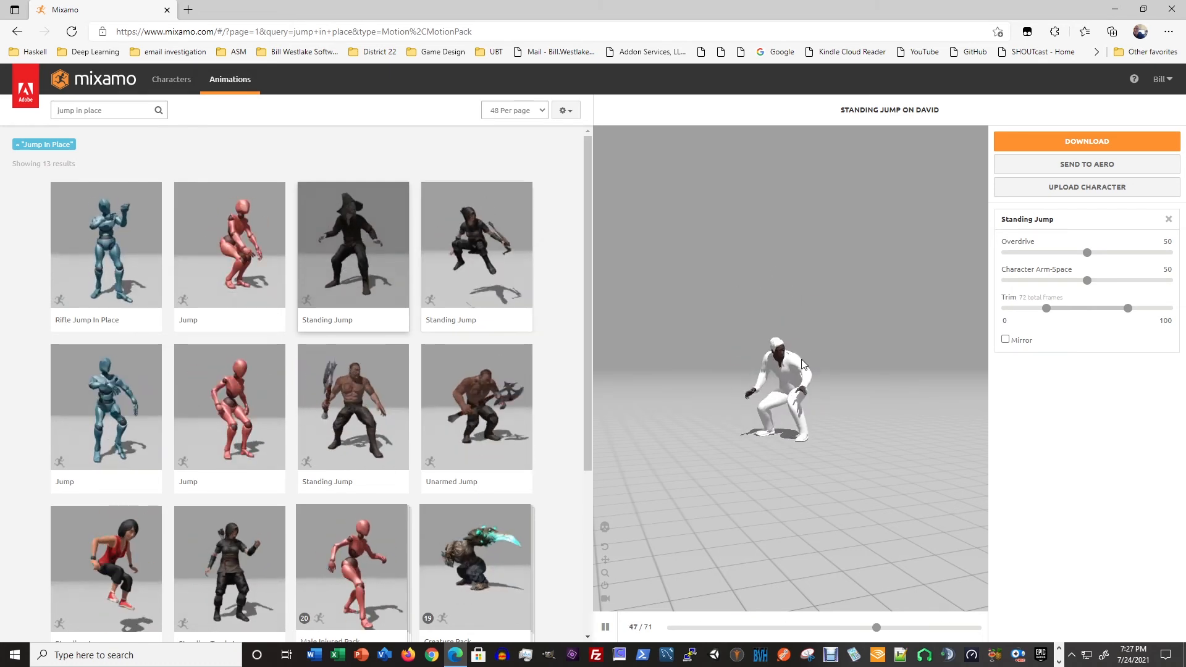
- Download the Standing Jump animation, saving it as David Standing Jump.fbx in the Mixamo folder
{"action": "left_click", "coordinate": [1075, 142]}
{"action": "left_click", "coordinate": [770, 281]}
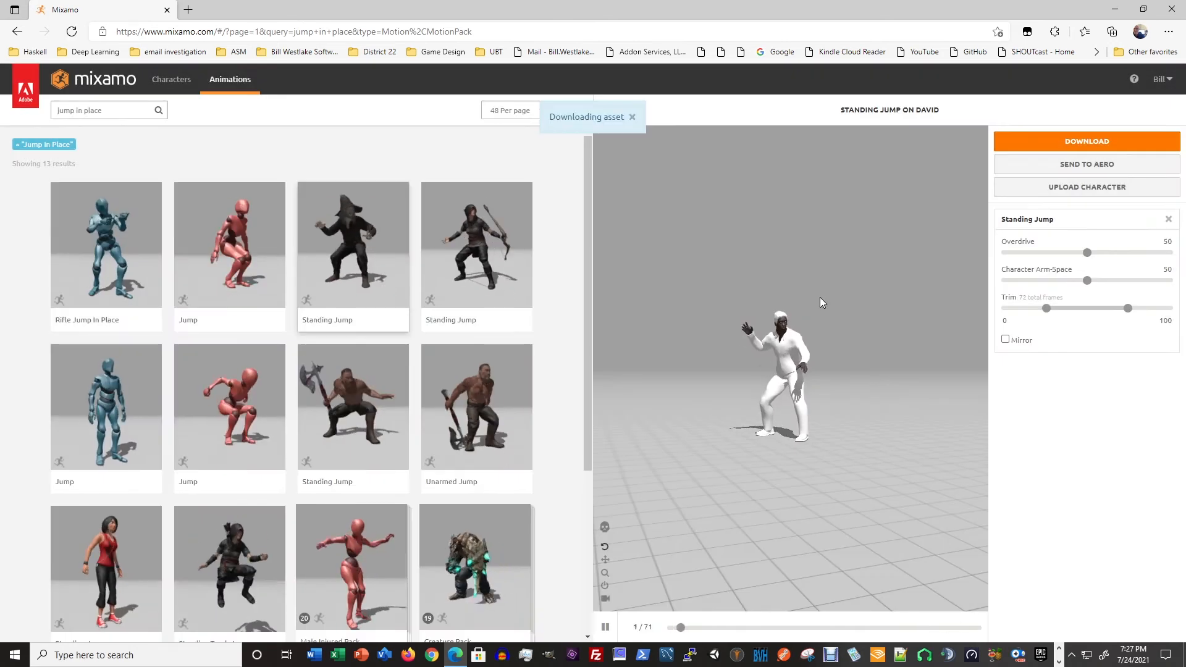
{"action": "left_click", "coordinate": [1036, 97]}
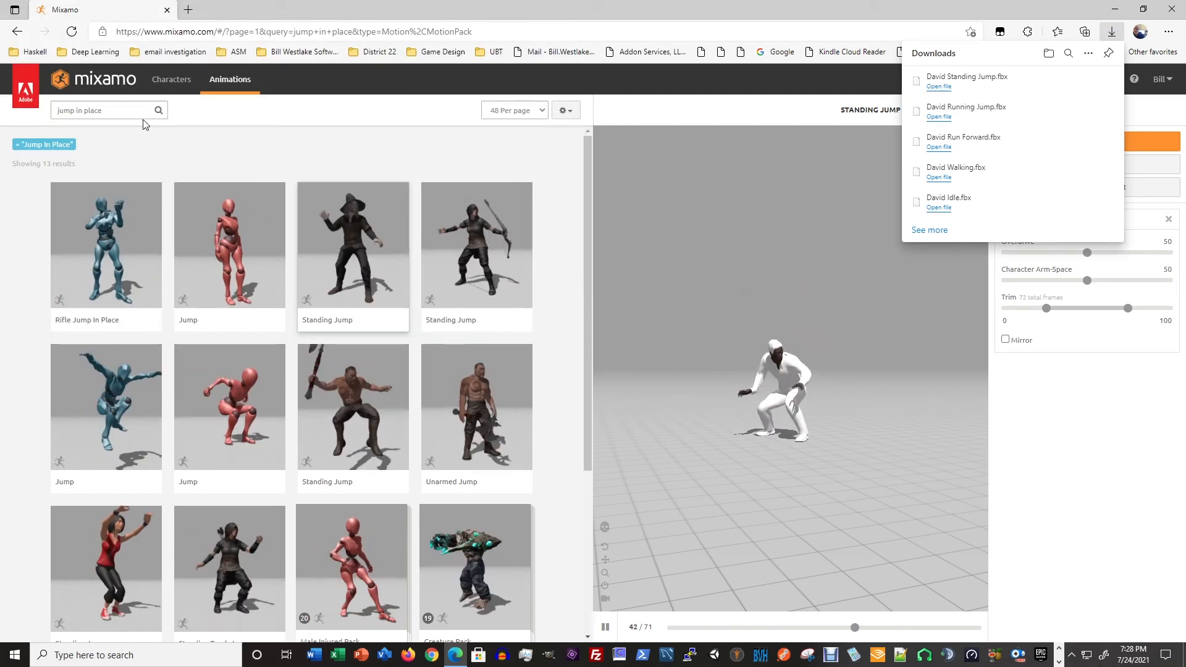
- Search the animation library for "crouch"
{"action": "left_click", "coordinate": [121, 111]}
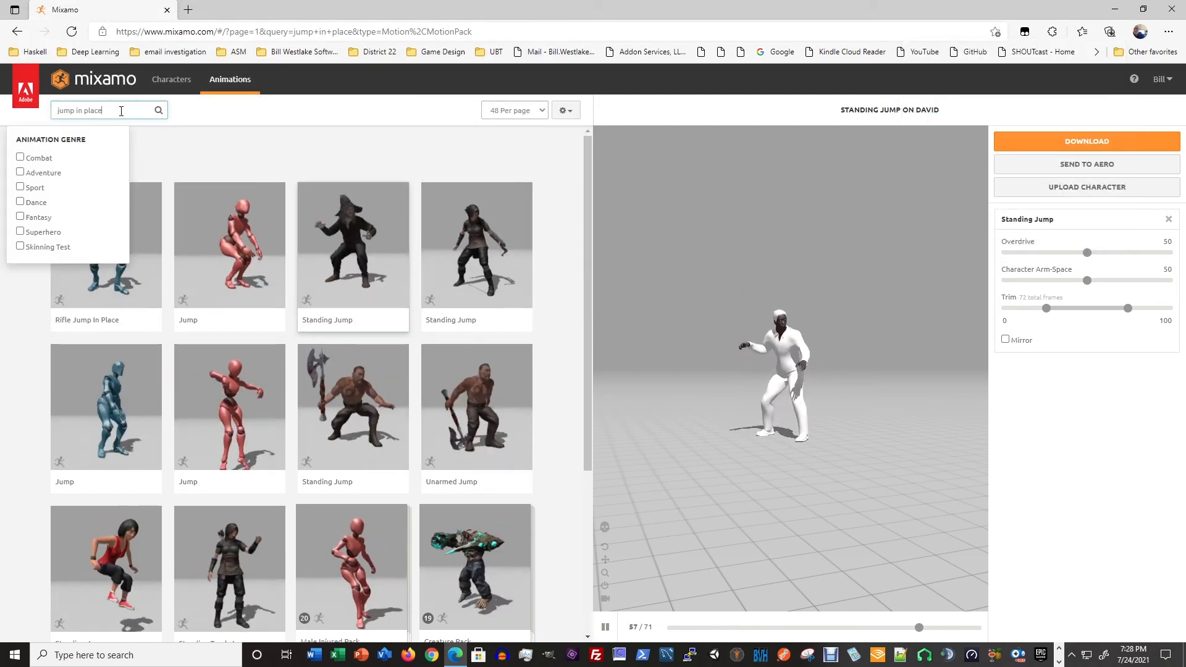
{"action": "key", "text": "ctrl+a"}
{"action": "type", "text": "crou"}
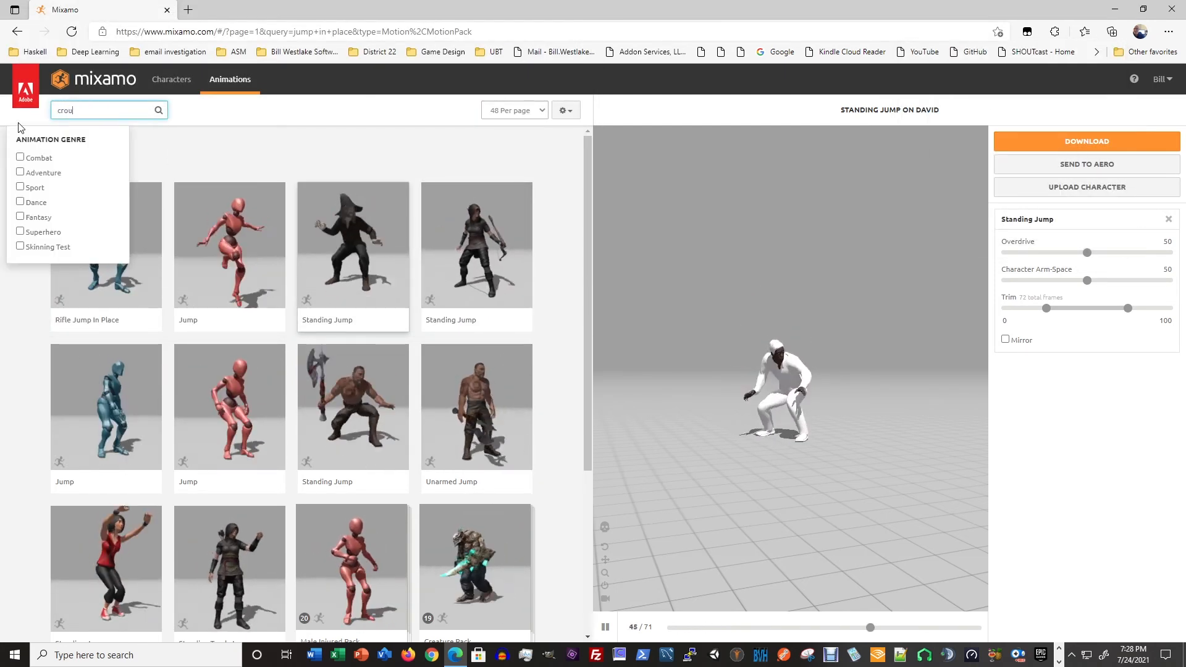
{"action": "type", "text": "ch"}
{"action": "key", "text": "Return"}
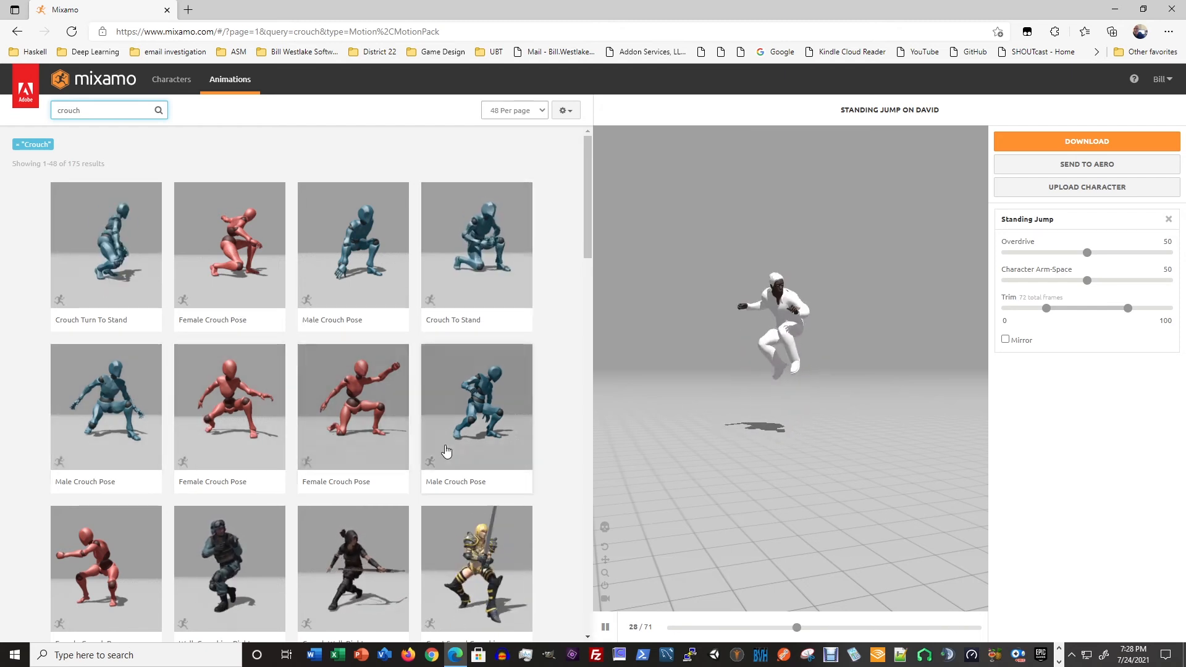
- Browse the first page of crouch results and apply the Crouching Idle animation previewed on the blue figure
{"action": "scroll", "coordinate": [449, 451], "scroll_direction": "down", "scroll_amount": 3}
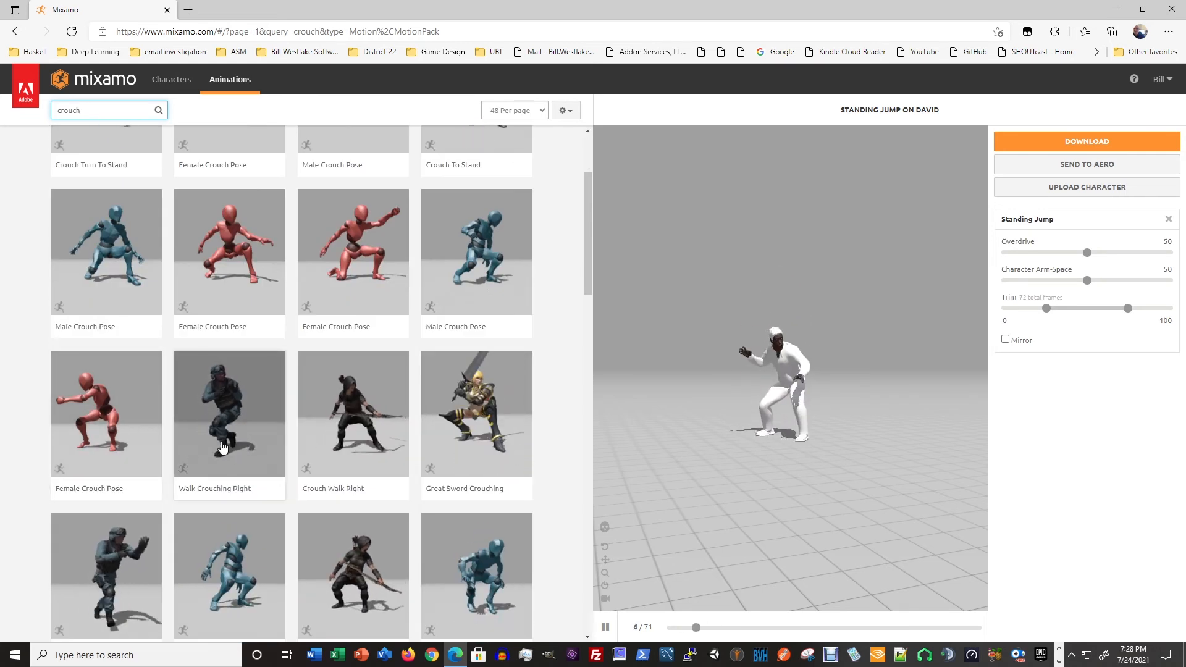
{"action": "scroll", "coordinate": [383, 458], "scroll_direction": "down", "scroll_amount": 1}
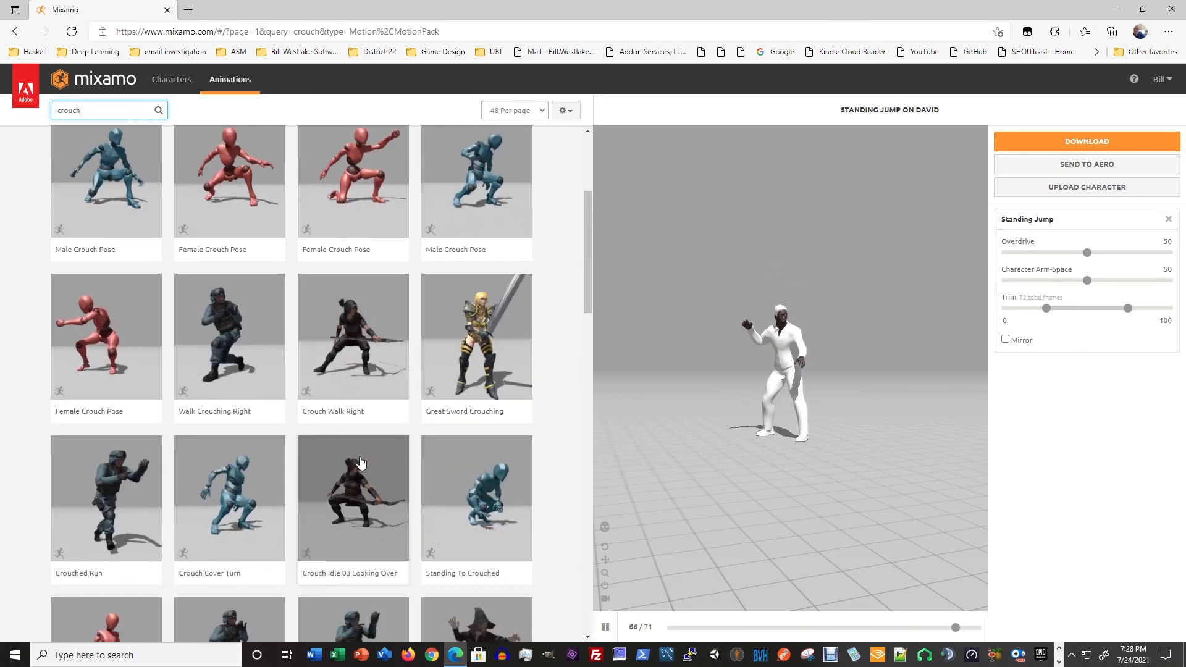
{"action": "scroll", "coordinate": [288, 472], "scroll_direction": "down", "scroll_amount": 2}
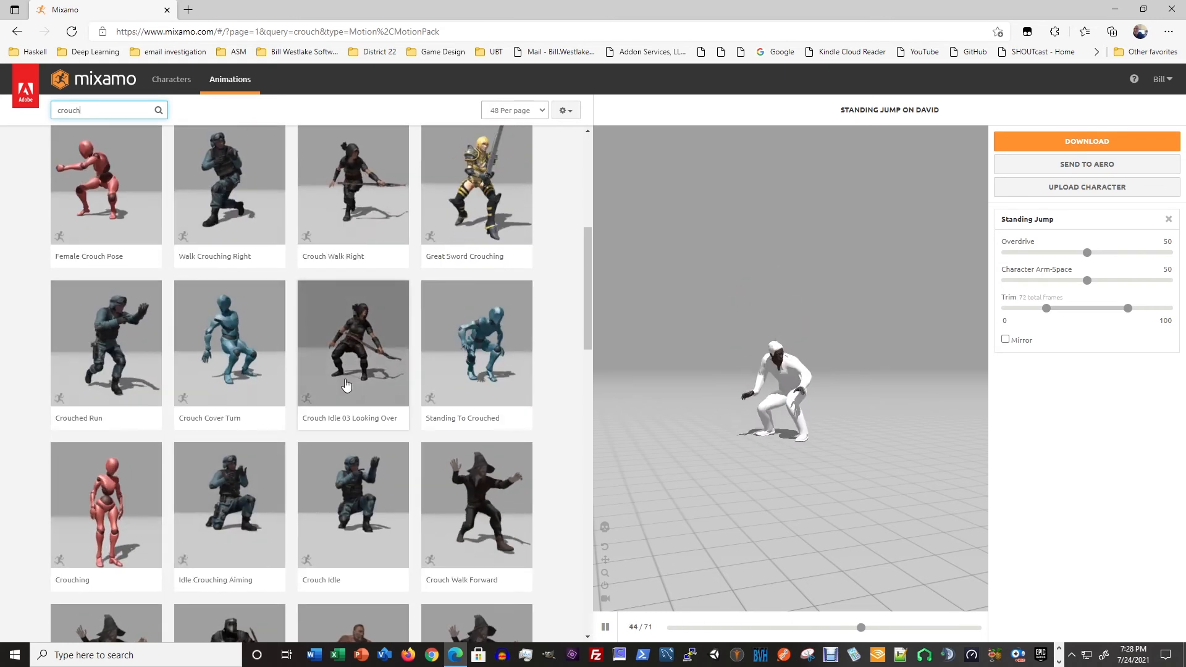
{"action": "scroll", "coordinate": [346, 384], "scroll_direction": "down", "scroll_amount": 2}
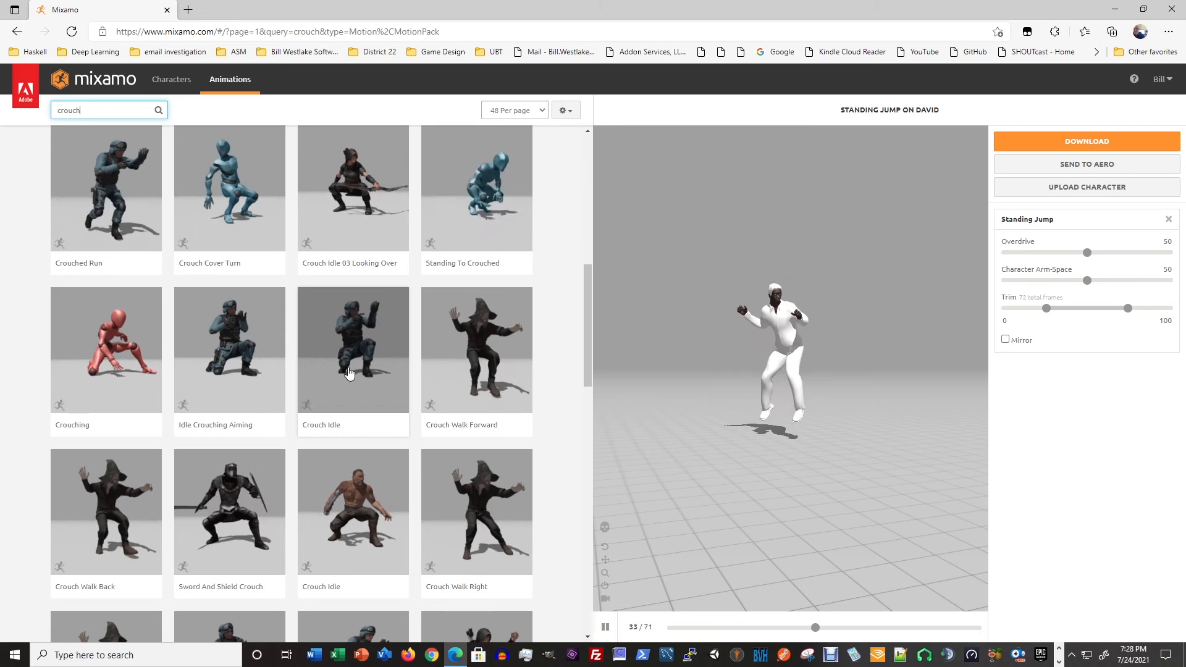
{"action": "scroll", "coordinate": [351, 355], "scroll_direction": "up", "scroll_amount": 1}
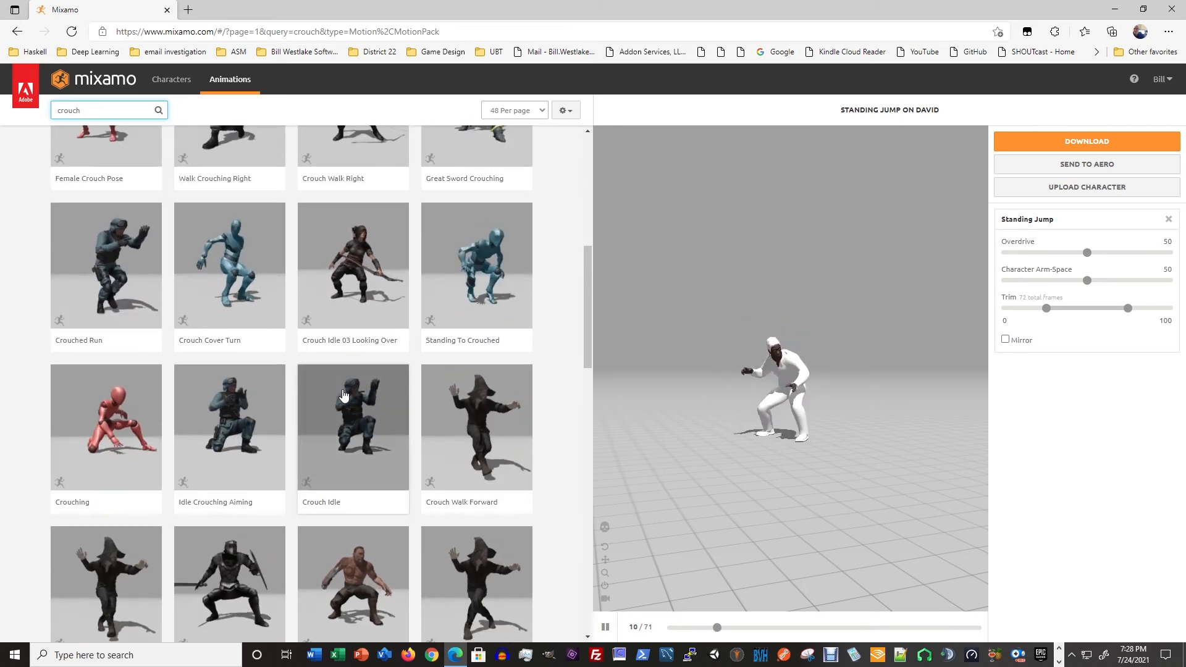
{"action": "scroll", "coordinate": [346, 398], "scroll_direction": "down", "scroll_amount": 2}
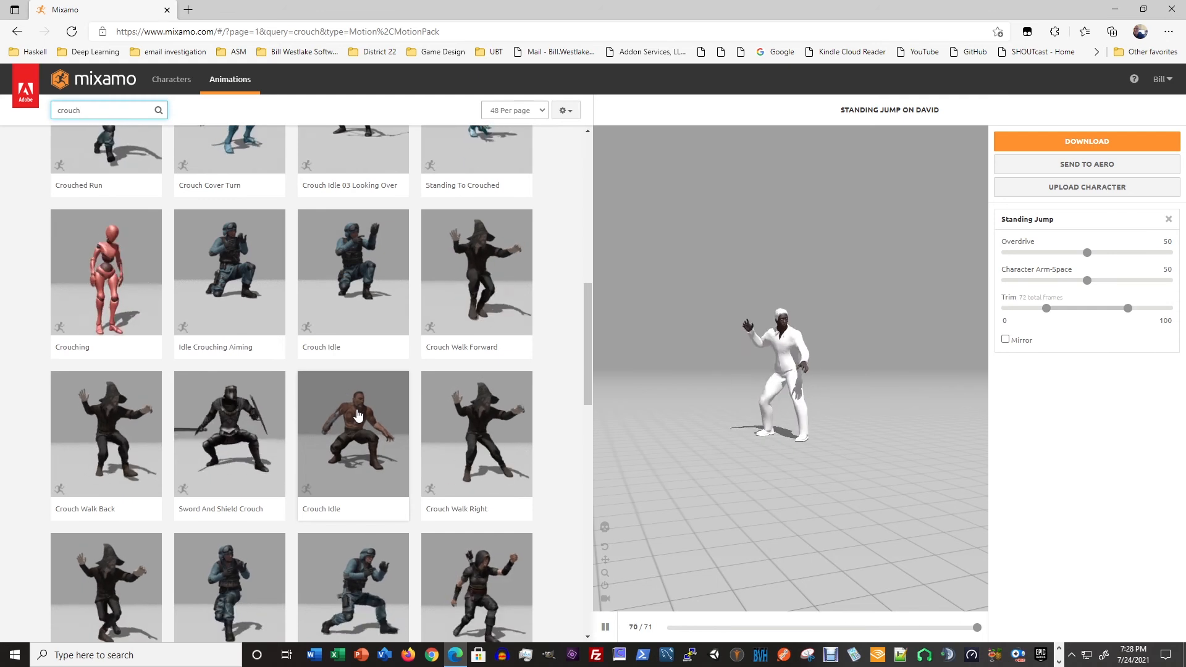
{"action": "scroll", "coordinate": [357, 414], "scroll_direction": "down", "scroll_amount": 3}
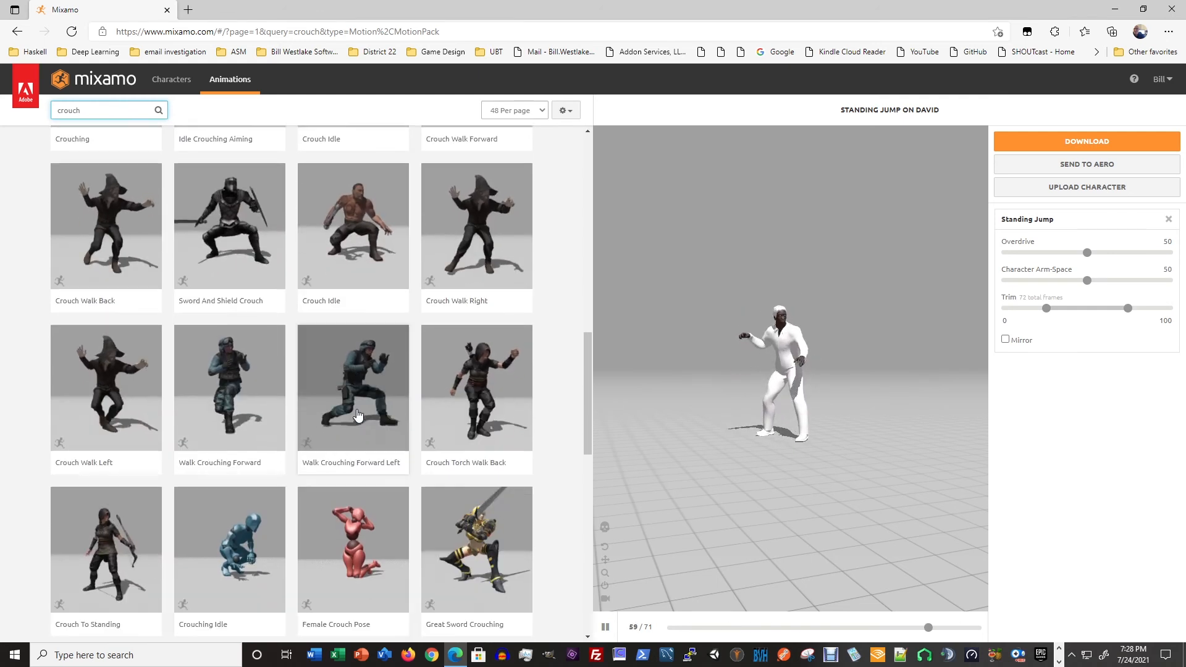
{"action": "scroll", "coordinate": [357, 414], "scroll_direction": "down", "scroll_amount": 1}
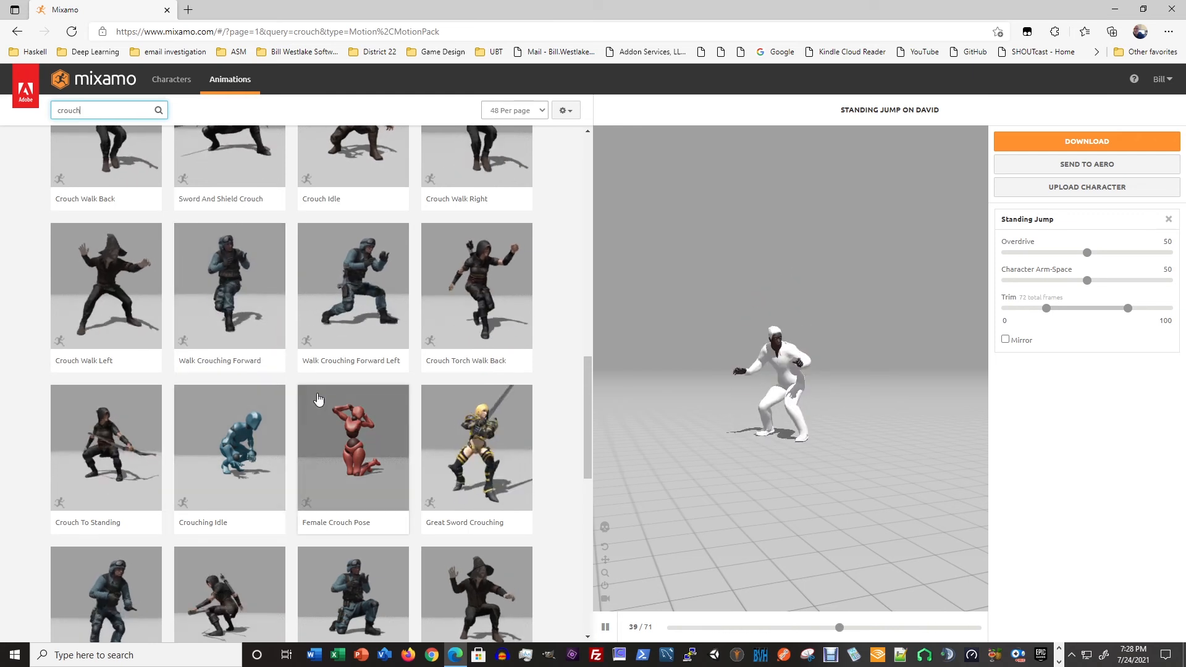
{"action": "scroll", "coordinate": [256, 386], "scroll_direction": "down", "scroll_amount": 2}
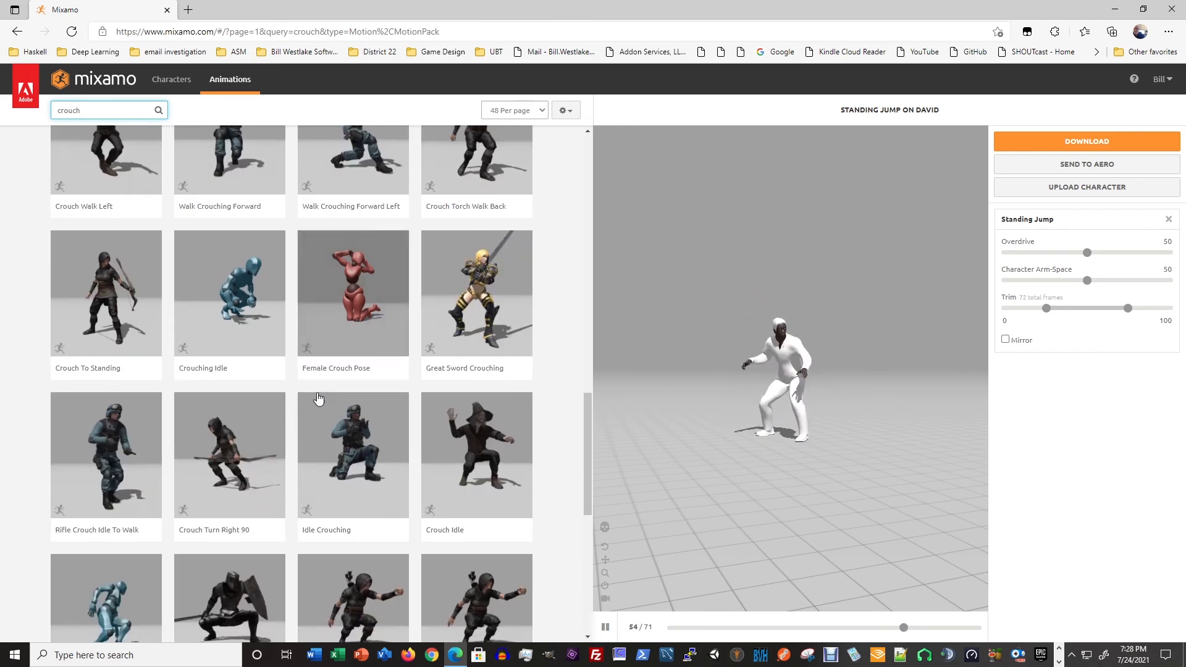
{"action": "left_click", "coordinate": [227, 307]}
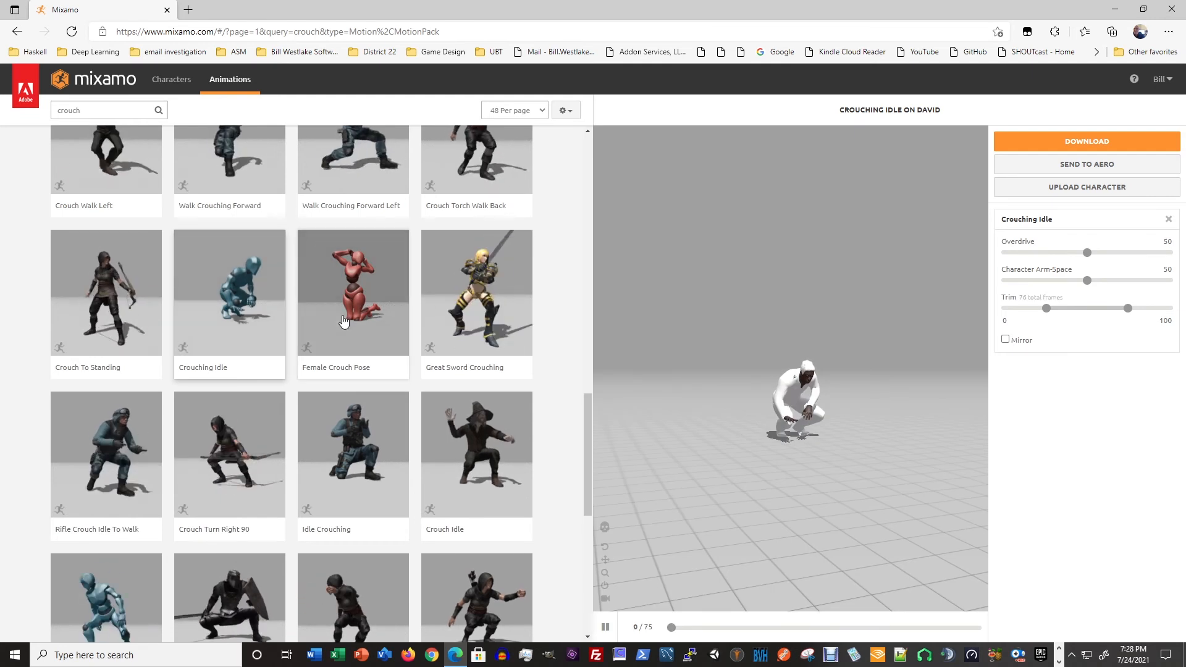
- Browse on to the second page of crouch results and replace Crouching Idle with Crouched To Standing
{"action": "scroll", "coordinate": [346, 324], "scroll_direction": "down", "scroll_amount": 5}
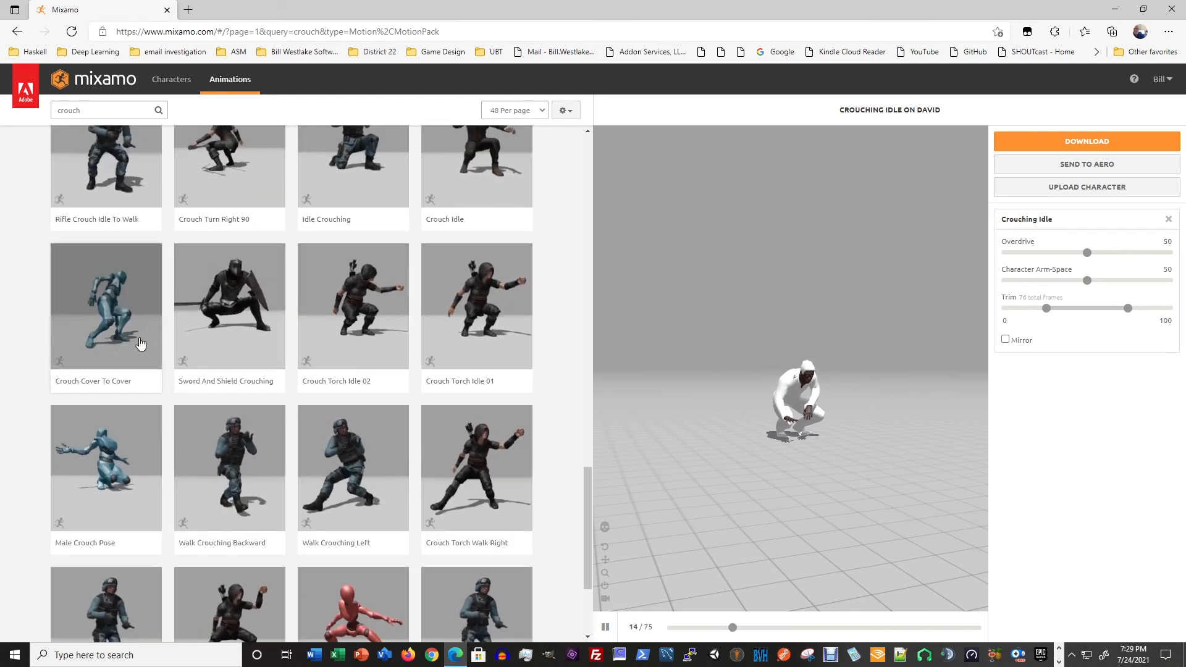
{"action": "scroll", "coordinate": [232, 339], "scroll_direction": "down", "scroll_amount": 3}
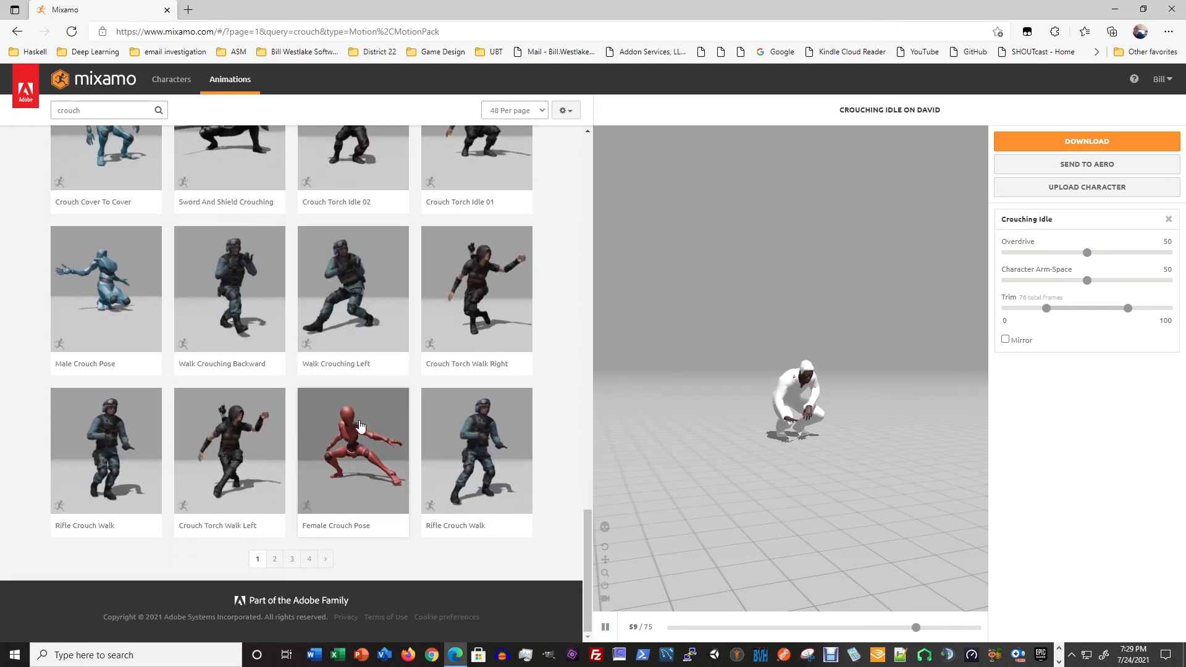
{"action": "left_click", "coordinate": [324, 560]}
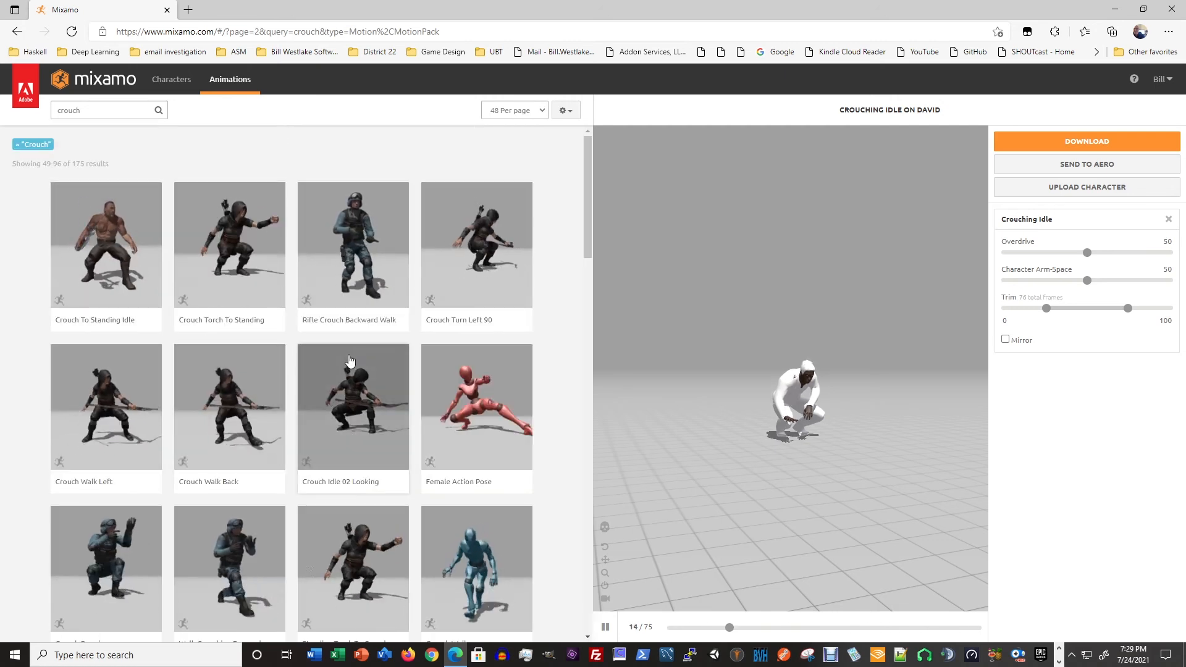
{"action": "scroll", "coordinate": [407, 372], "scroll_direction": "down", "scroll_amount": 2}
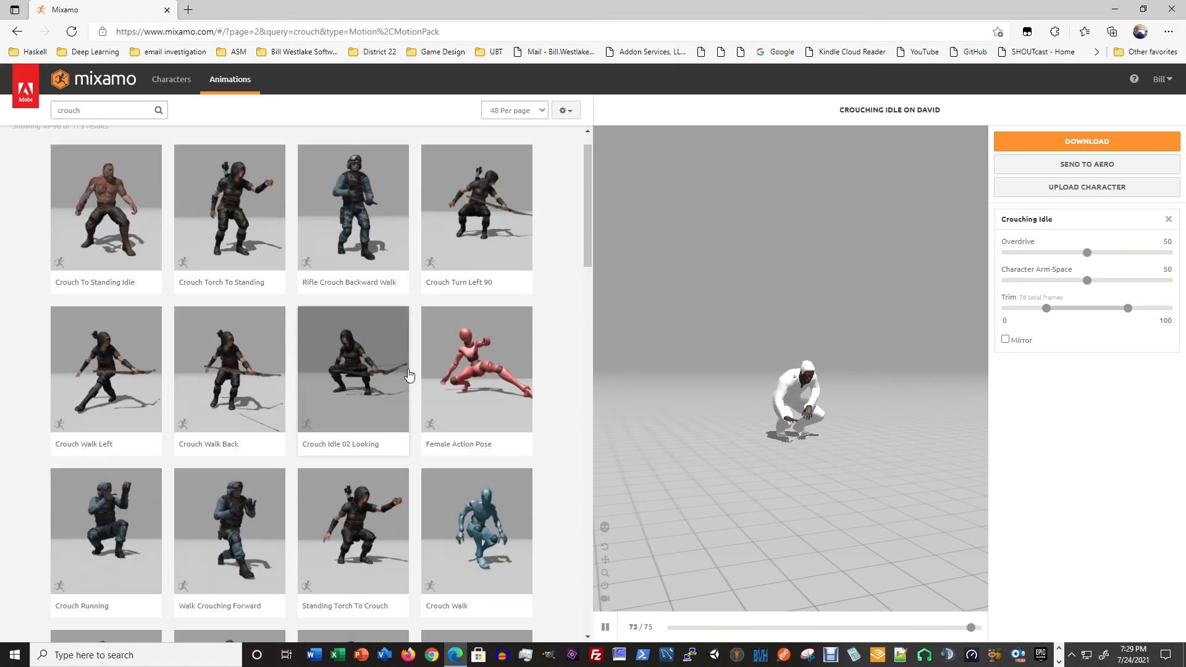
{"action": "scroll", "coordinate": [408, 374], "scroll_direction": "down", "scroll_amount": 5}
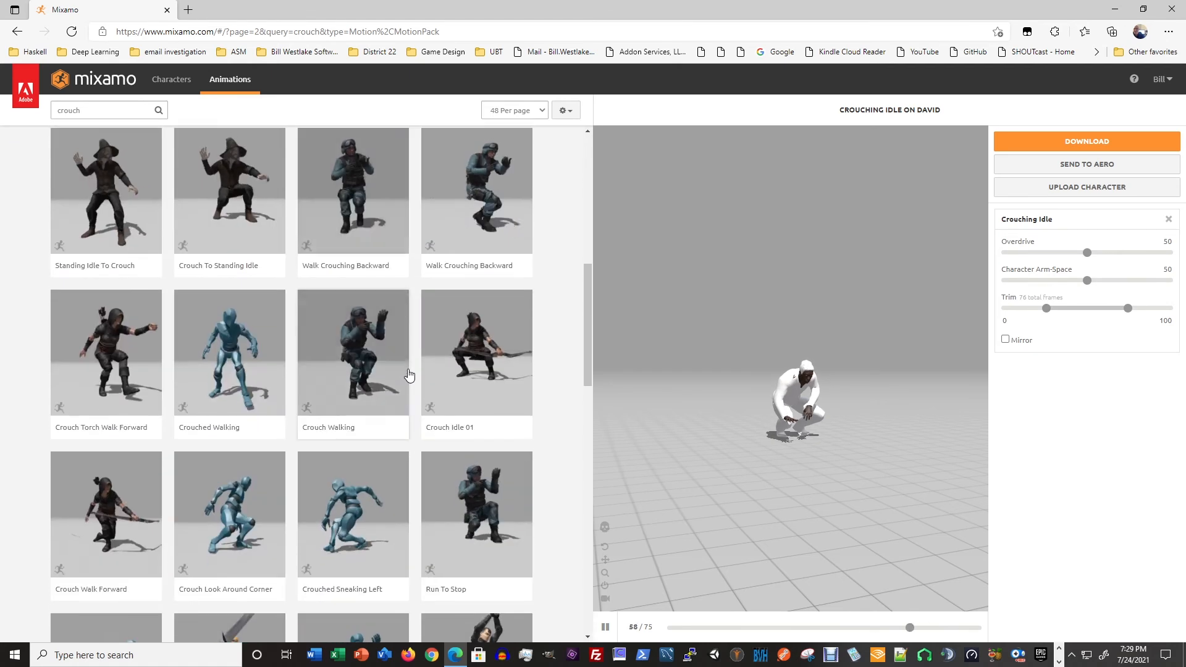
{"action": "scroll", "coordinate": [408, 374], "scroll_direction": "down", "scroll_amount": 3}
{"action": "scroll", "coordinate": [408, 371], "scroll_direction": "up", "scroll_amount": 3}
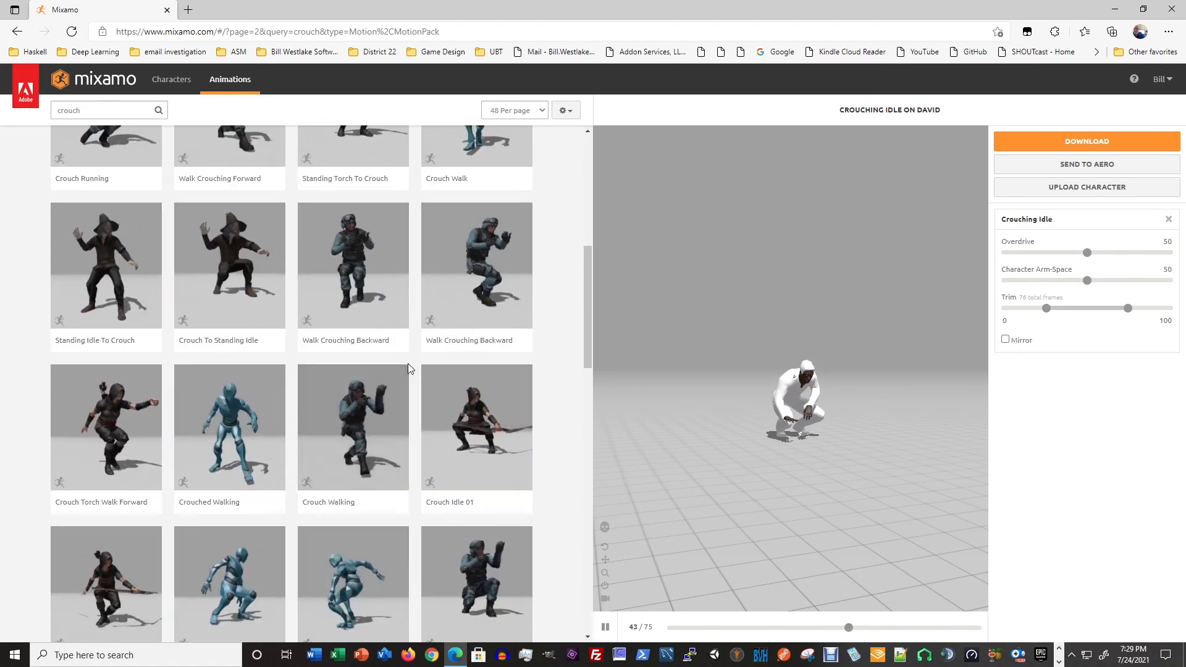
{"action": "scroll", "coordinate": [409, 369], "scroll_direction": "down", "scroll_amount": 4}
{"action": "mouse_move", "coordinate": [409, 369]}
{"action": "scroll", "coordinate": [408, 369], "scroll_direction": "down", "scroll_amount": 3}
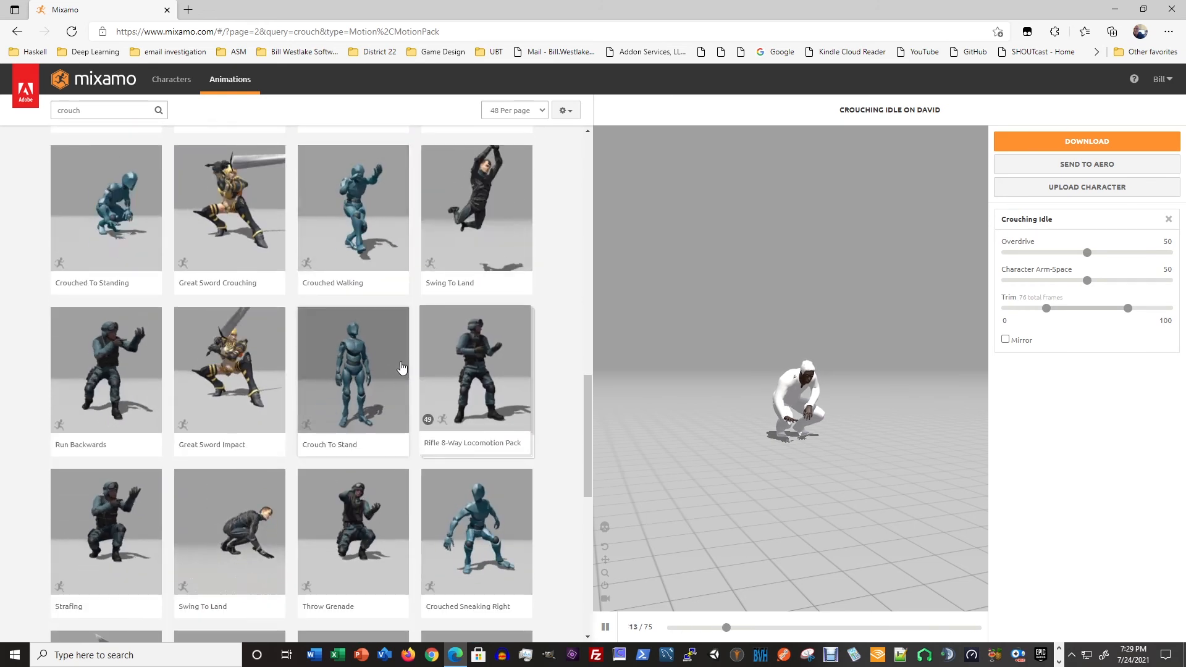
{"action": "left_click", "coordinate": [119, 221]}
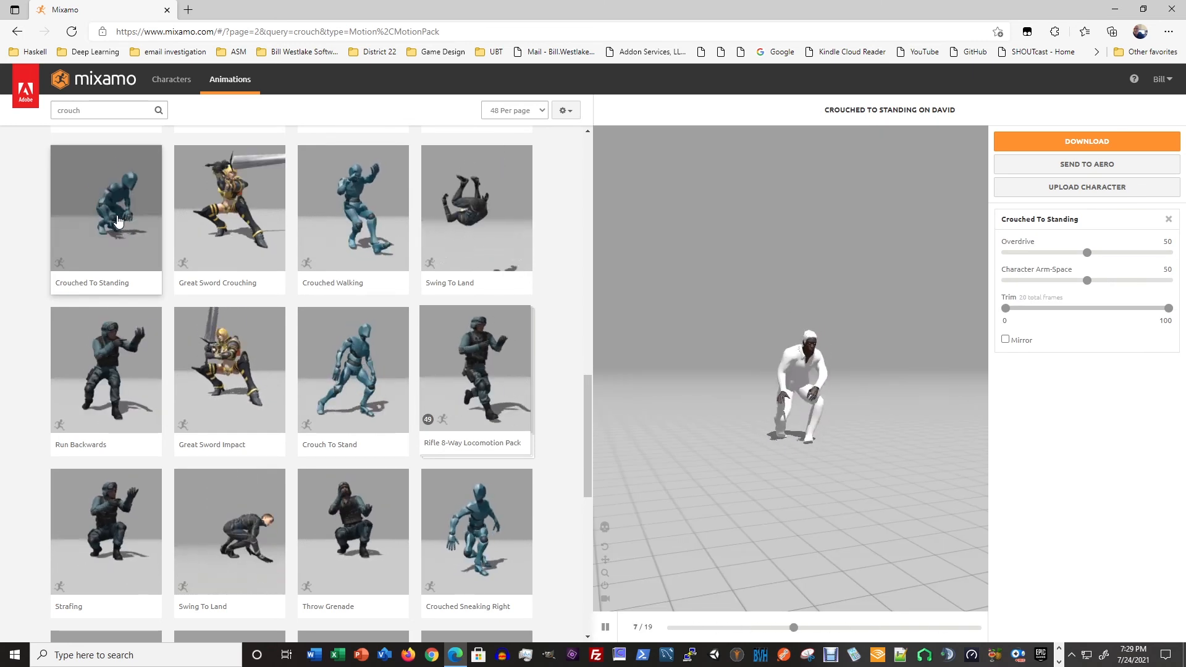
- Look through the rest of the second page of crouch results for a more suitable animation
{"action": "scroll", "coordinate": [117, 220], "scroll_direction": "up", "scroll_amount": 1}
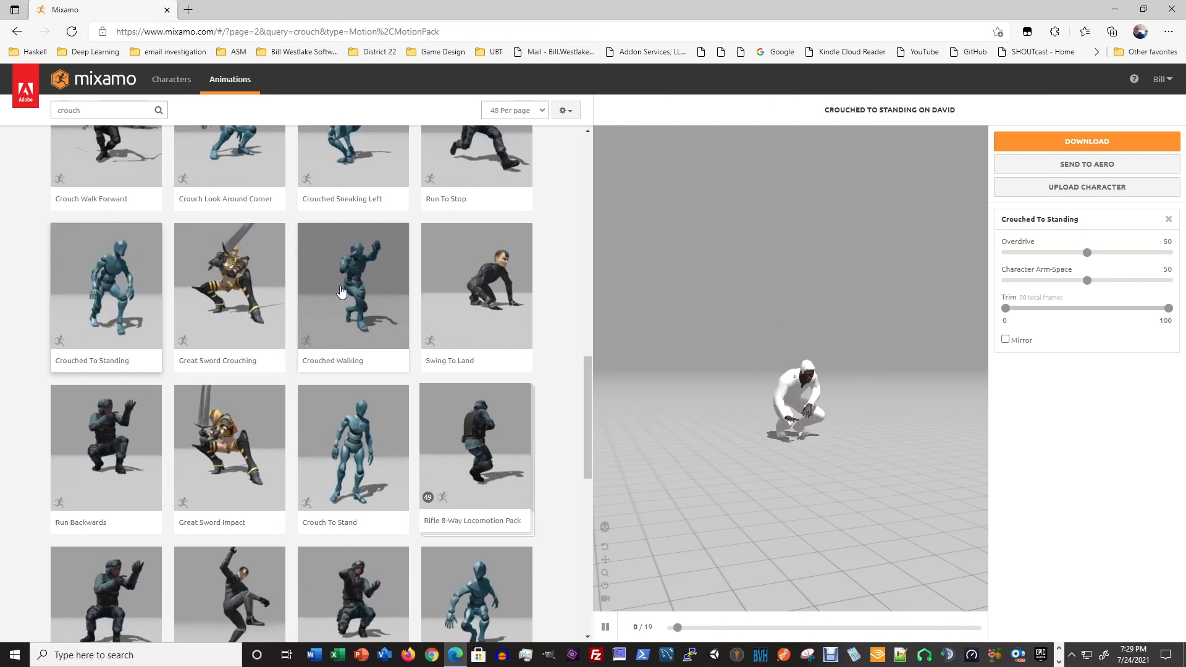
{"action": "scroll", "coordinate": [342, 293], "scroll_direction": "down", "scroll_amount": 4}
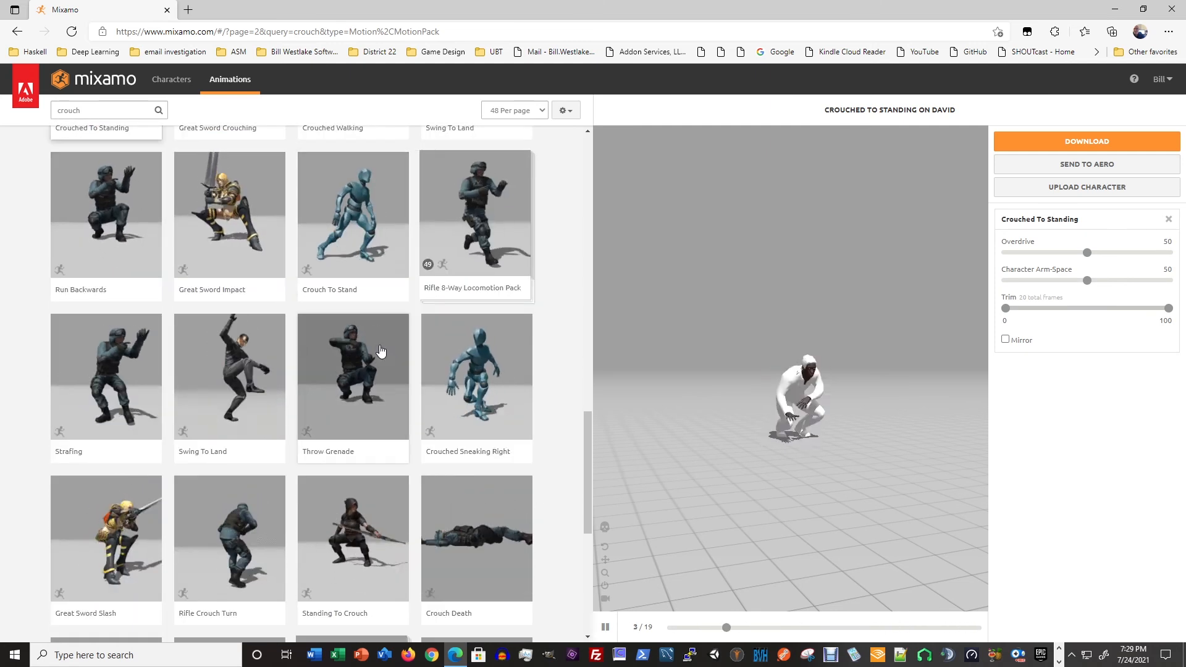
{"action": "scroll", "coordinate": [293, 335], "scroll_direction": "down", "scroll_amount": 2}
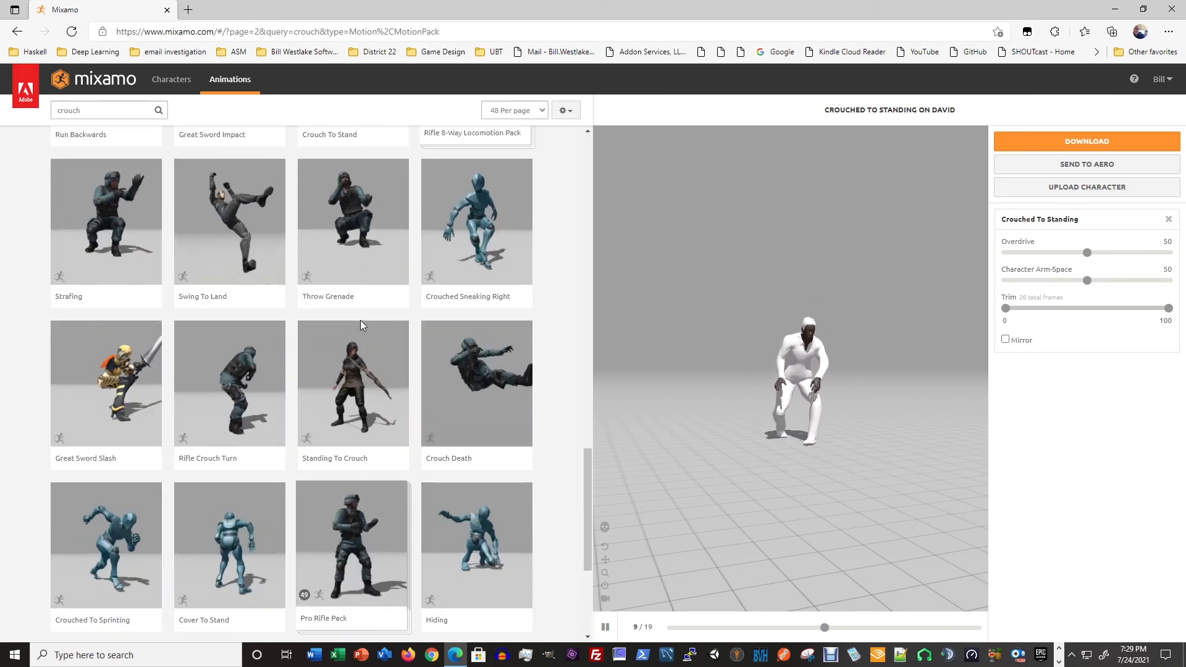
{"action": "scroll", "coordinate": [360, 320], "scroll_direction": "down", "scroll_amount": 2}
{"action": "scroll", "coordinate": [361, 320], "scroll_direction": "up", "scroll_amount": 3}
{"action": "scroll", "coordinate": [361, 326], "scroll_direction": "up", "scroll_amount": 15}
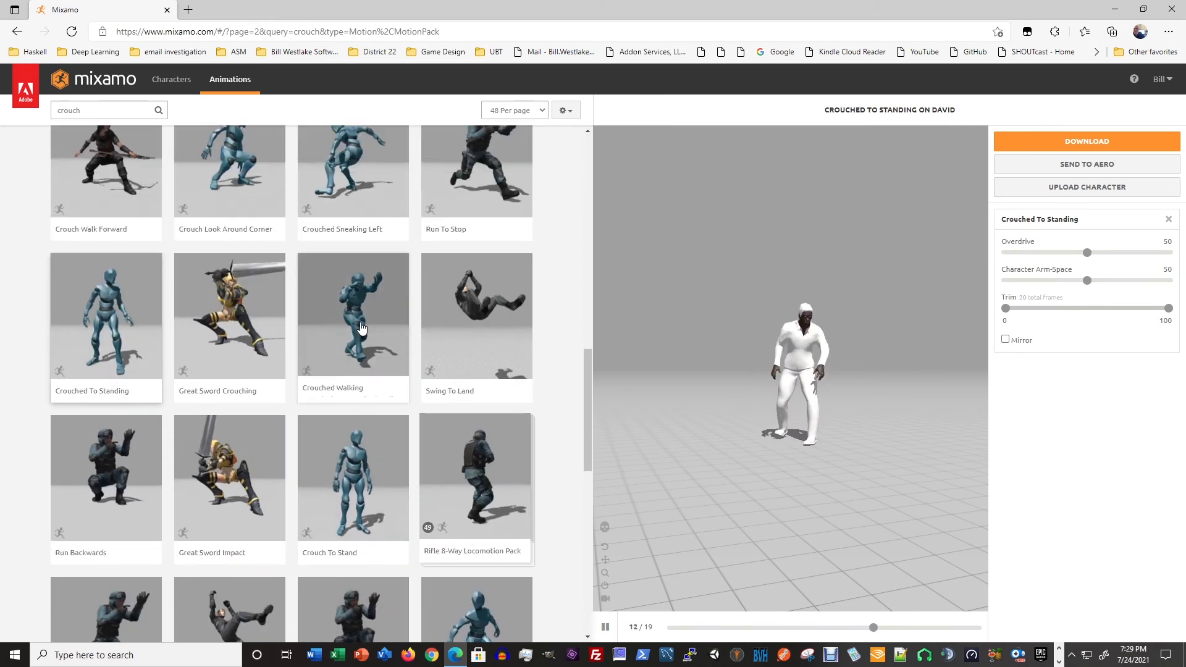
- Search the animation library for "crouching", try Crouch Idle 01, and replace it with the Crouching animation previewed on the red figure
{"action": "left_click", "coordinate": [118, 110]}
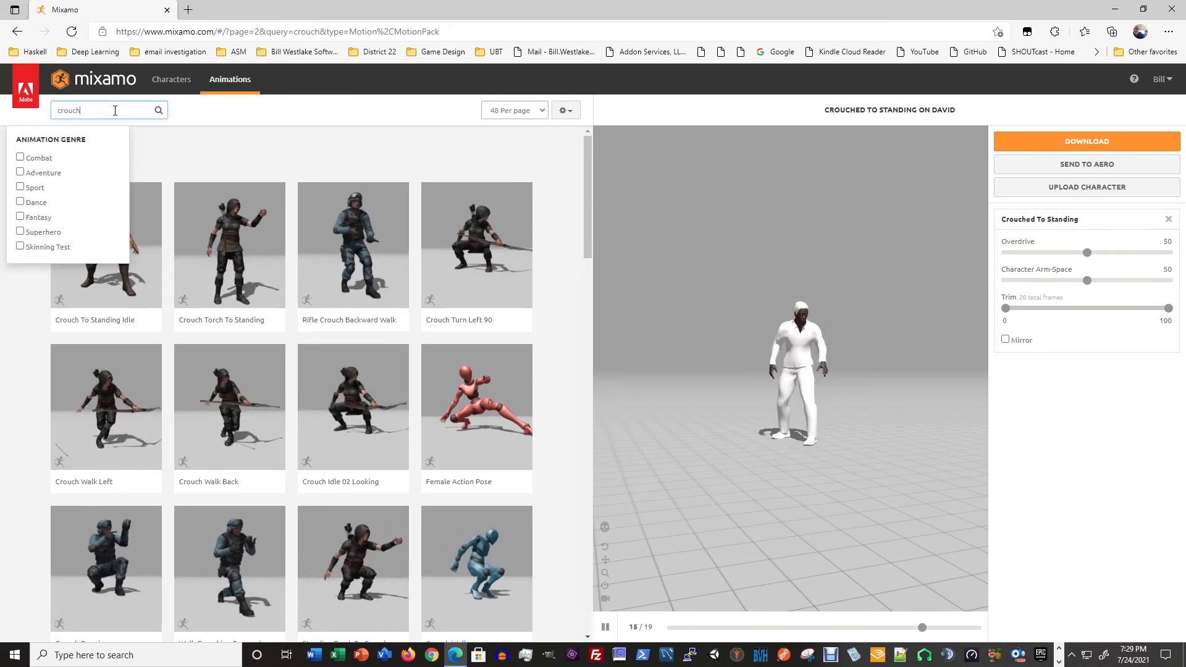
{"action": "type", "text": "ing"}
{"action": "key", "text": "Return"}
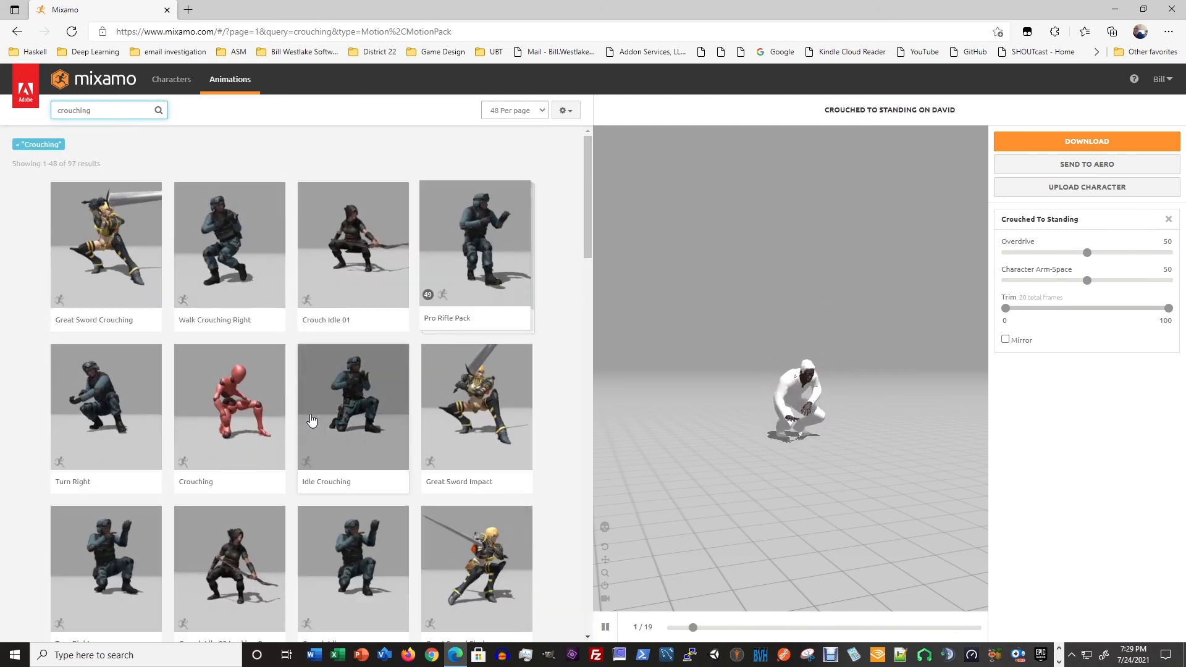
{"action": "left_click", "coordinate": [346, 274]}
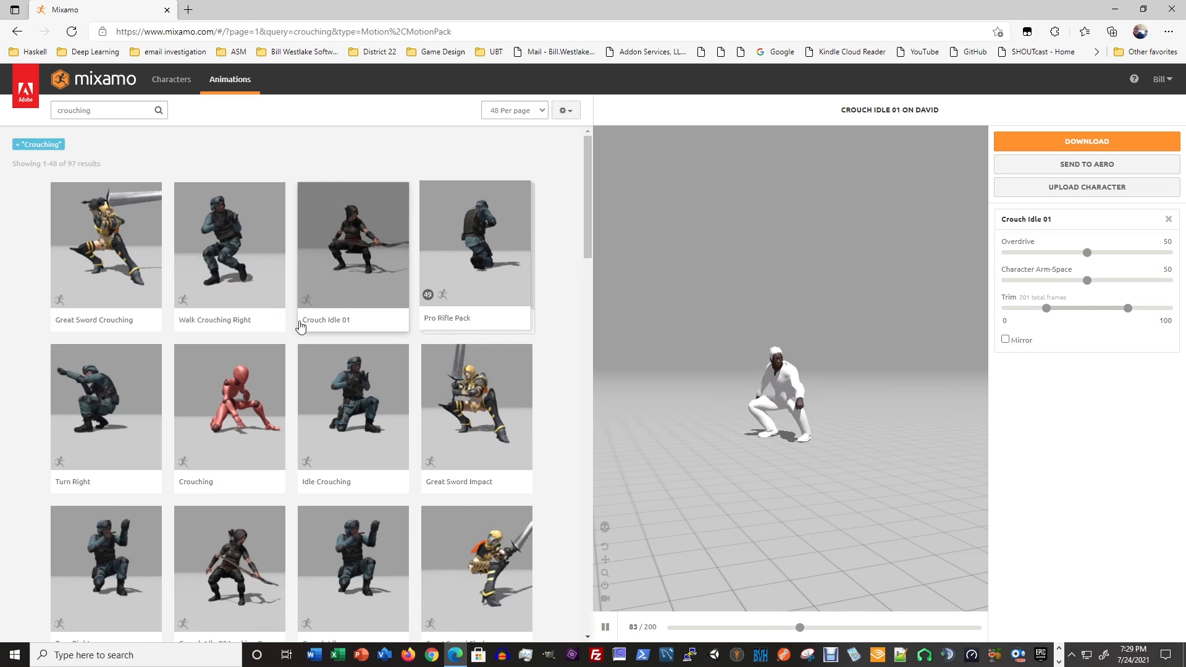
{"action": "left_click", "coordinate": [238, 413]}
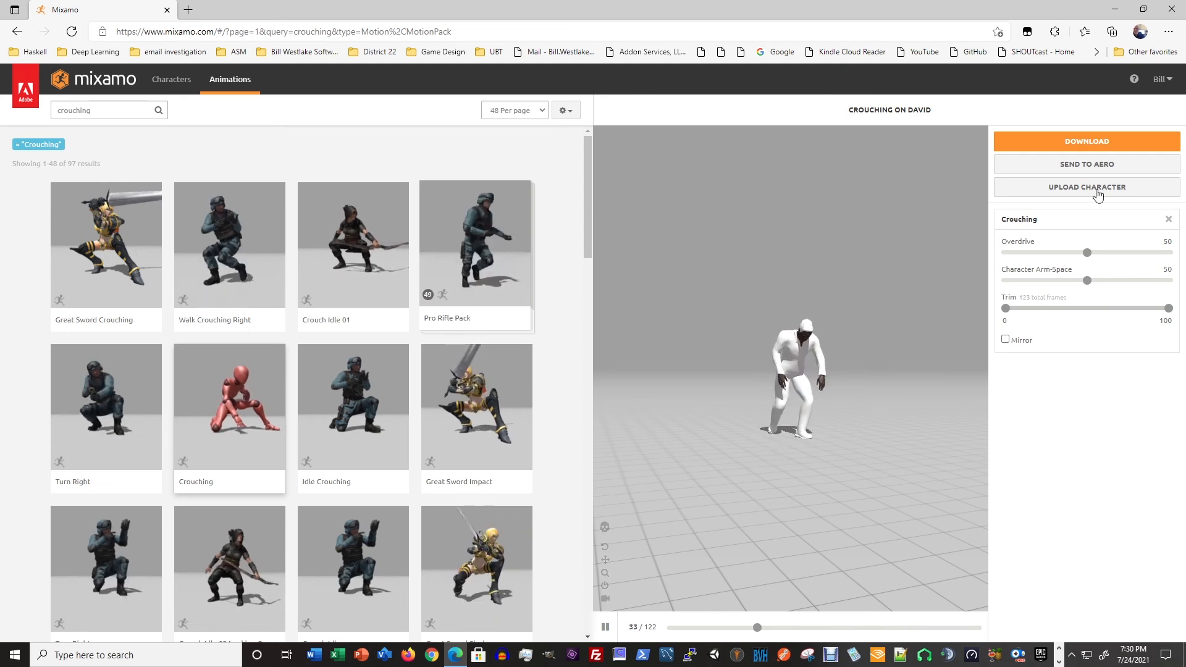
- Download the Crouching animation as FBX Binary without skin at 30 frames per second, saving it as David Crouching Pickup.fbx in the Mixamo folder
{"action": "left_click", "coordinate": [1085, 141]}
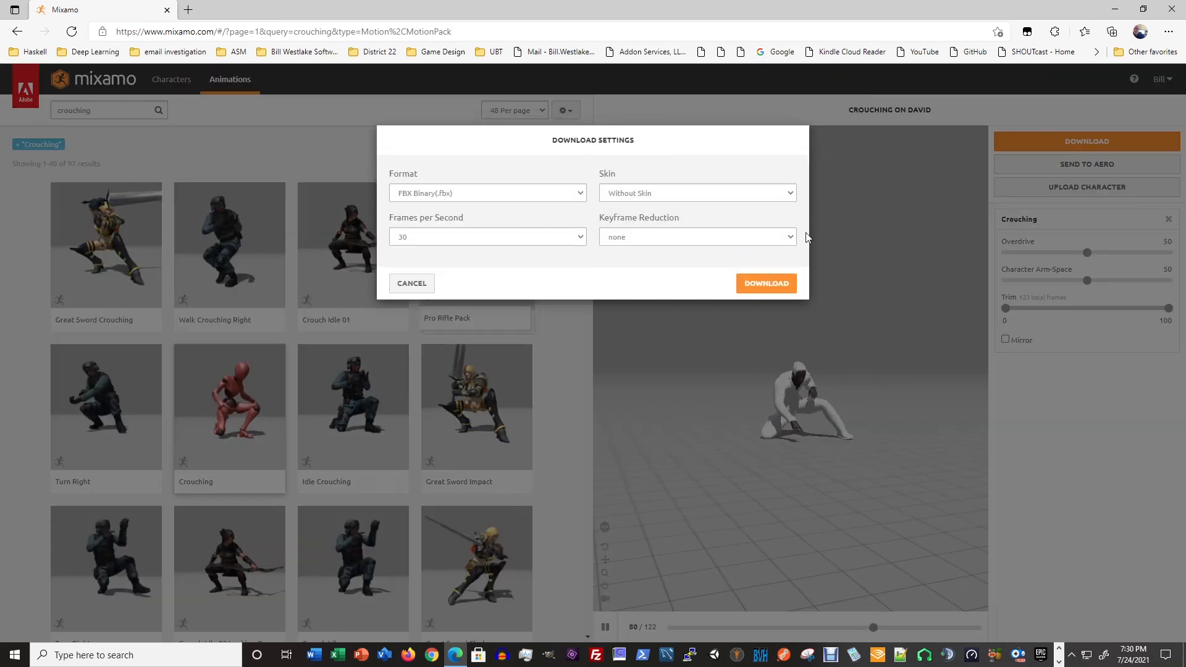
{"action": "left_click", "coordinate": [766, 284]}
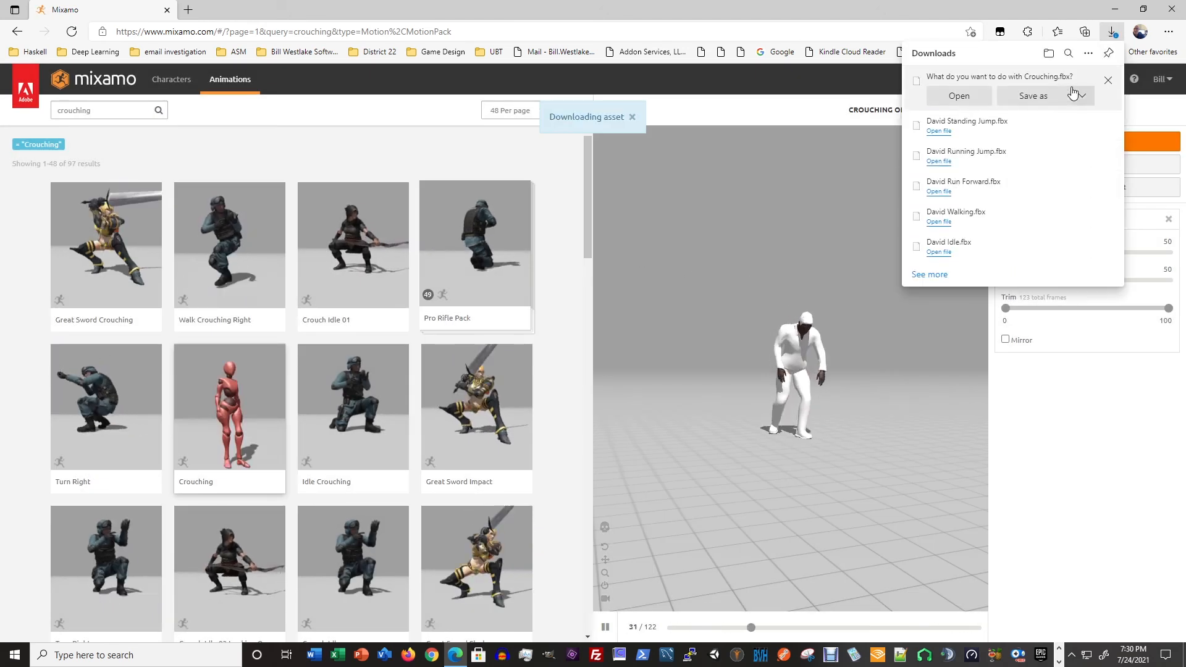
{"action": "left_click", "coordinate": [1033, 95]}
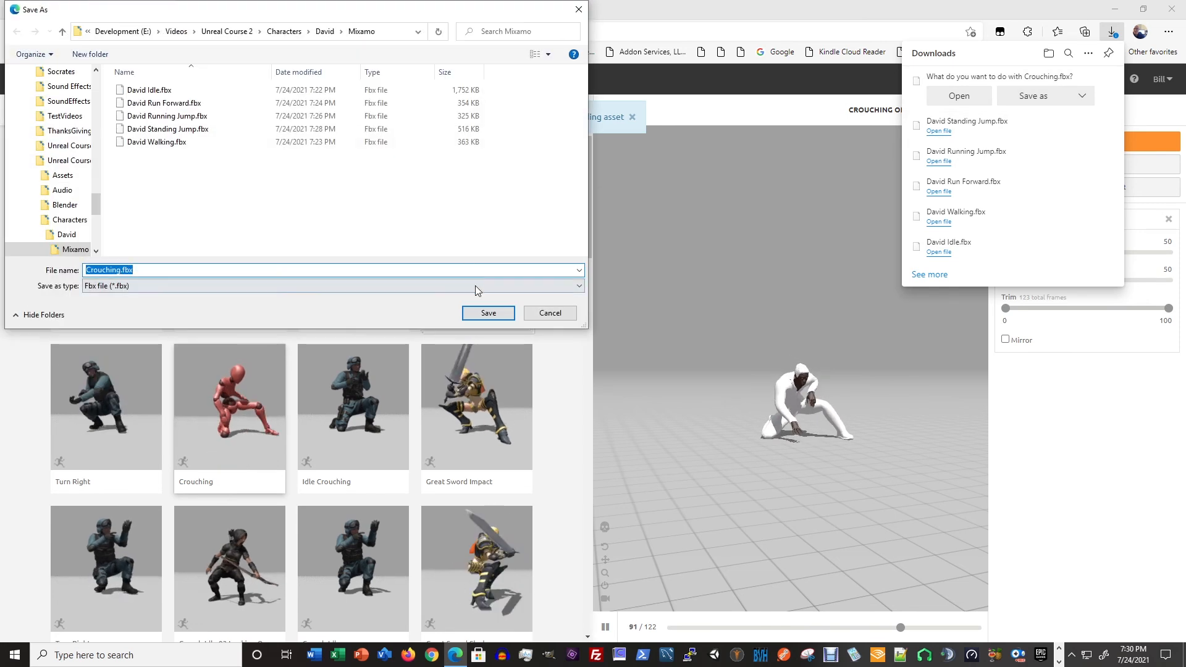
{"action": "left_click_drag", "start_coordinate": [122, 270], "coordinate": [117, 270]}
{"action": "key", "text": "Left"}
{"action": "key", "text": "Left"}
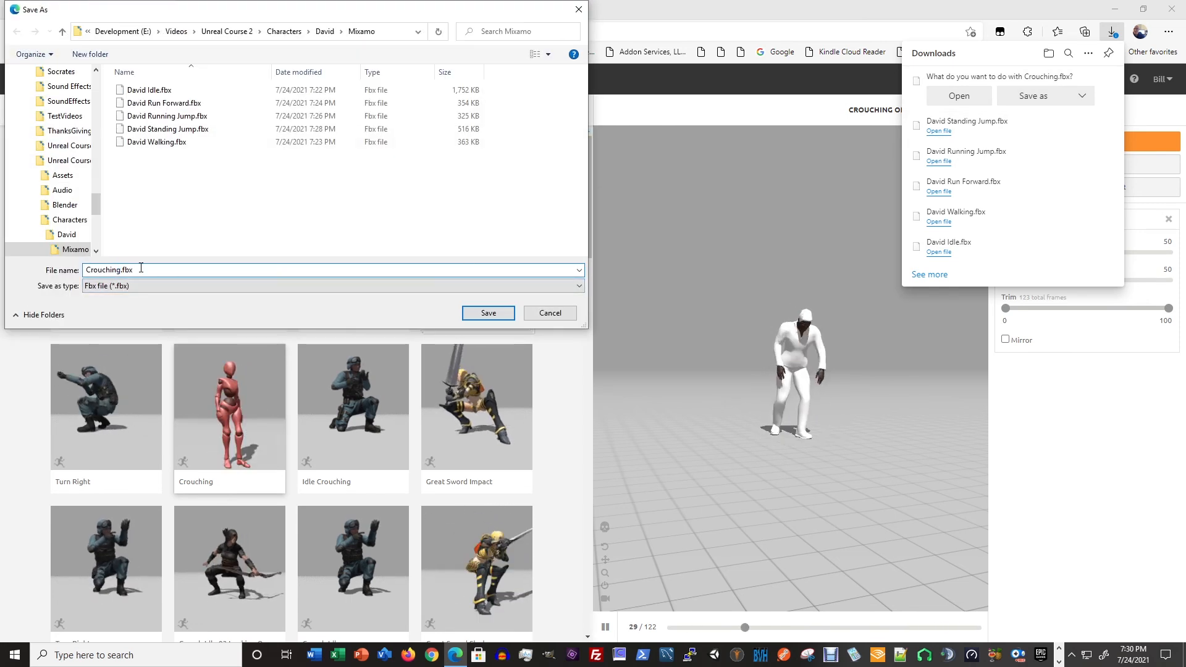
{"action": "key", "text": "Home"}
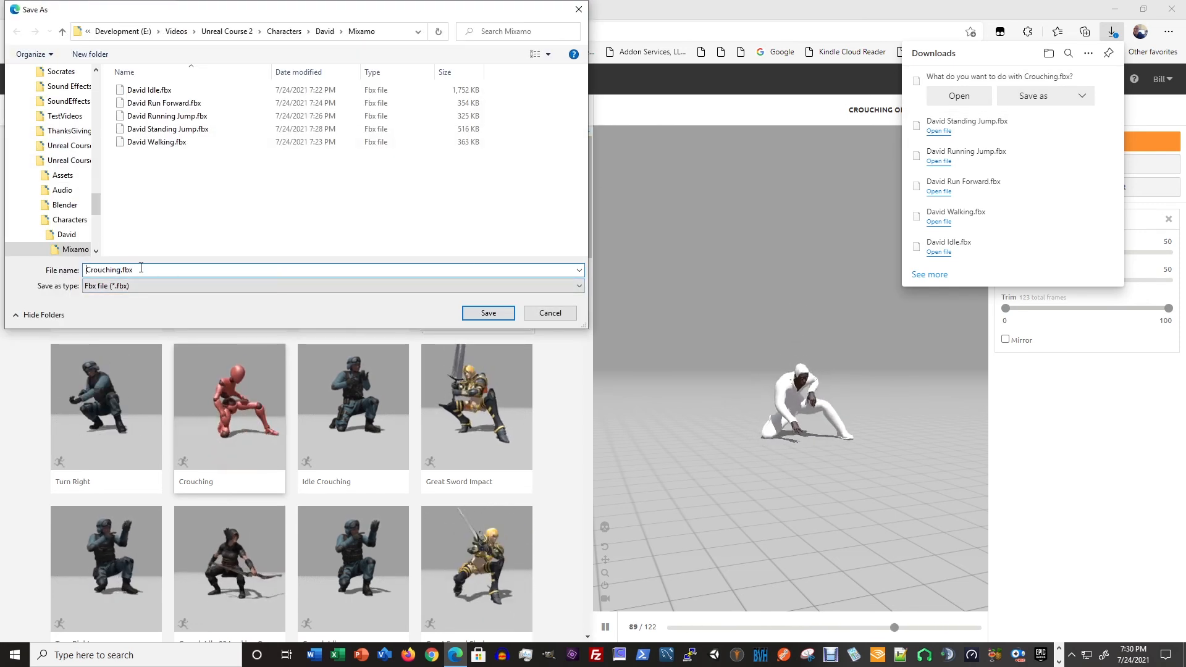
{"action": "type", "text": "David"}
{"action": "key", "text": "End"}
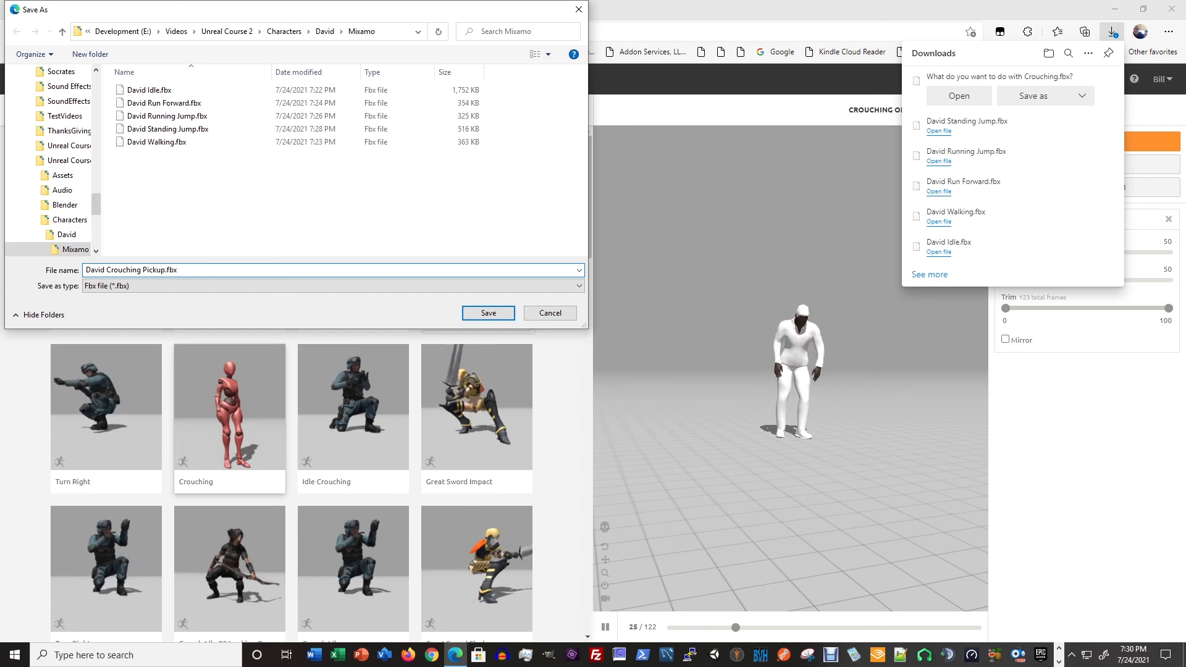
{"action": "left_click", "coordinate": [488, 313]}
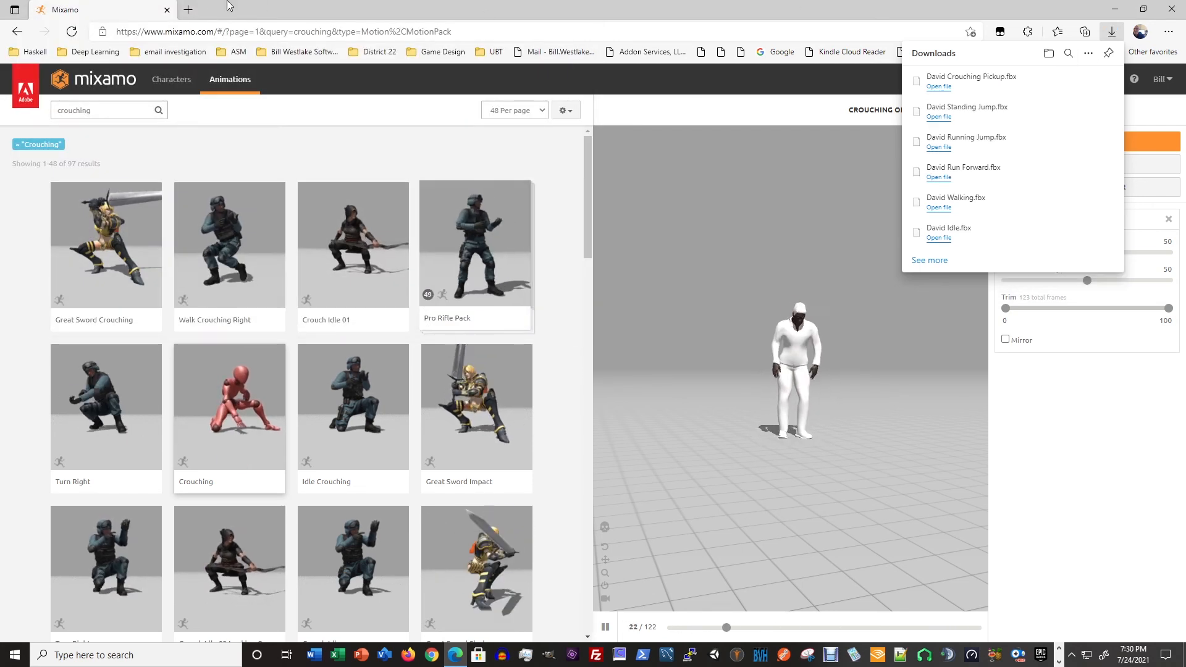
- Close the Mixamo page and switch to the File Explorer window showing the David character folder
{"action": "left_click", "coordinate": [167, 11]}
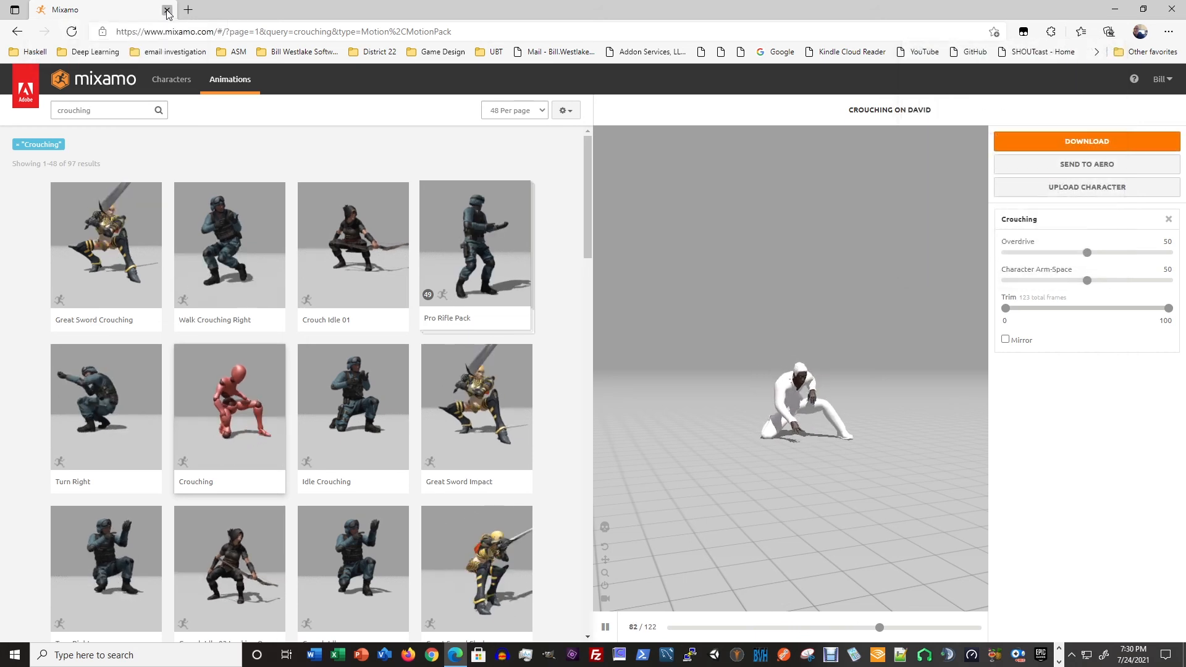
{"action": "left_click_drag", "start_coordinate": [991, 106], "coordinate": [495, 49]}
{"action": "left_click", "coordinate": [1059, 662]}
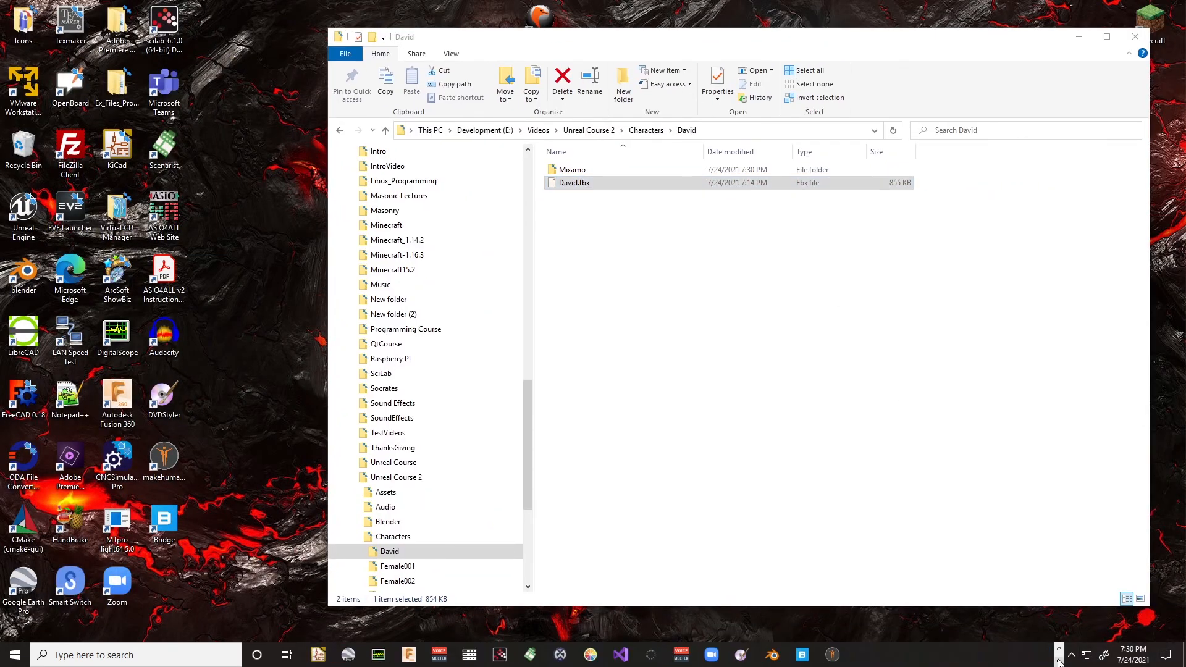
{"action": "left_click", "coordinate": [636, 323]}
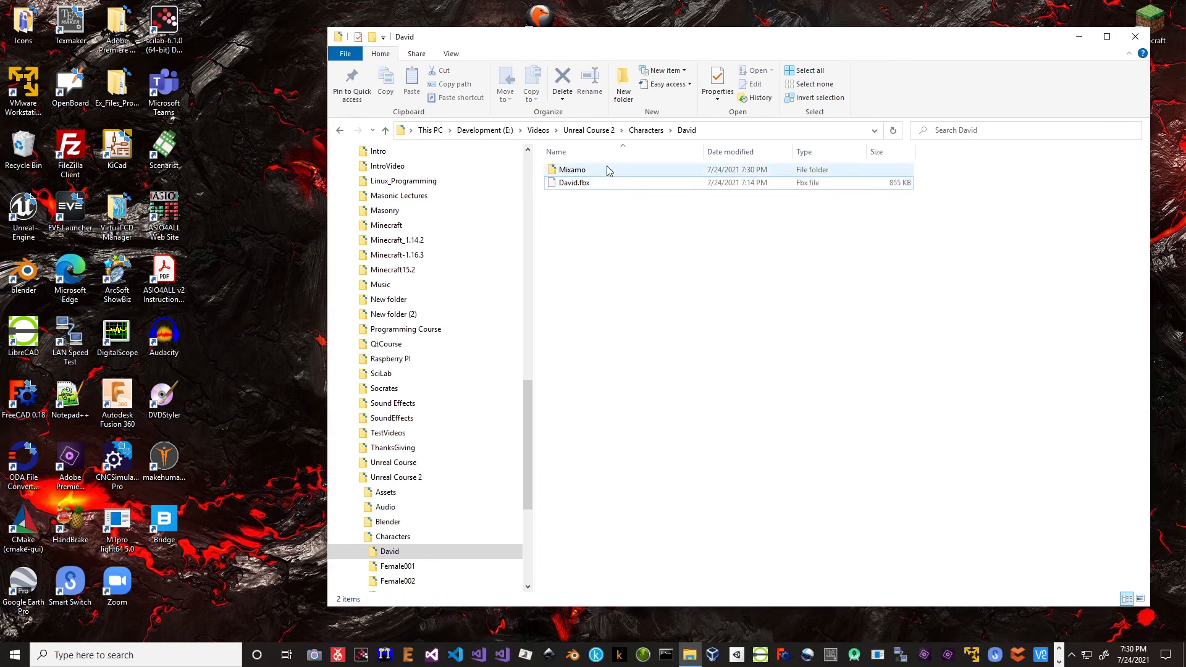
- Open Survive.uproject in Unreal Editor from the Unreal Course 2 folder, under Project\VideaSeries\Survive\Survive
{"action": "left_click", "coordinate": [589, 130]}
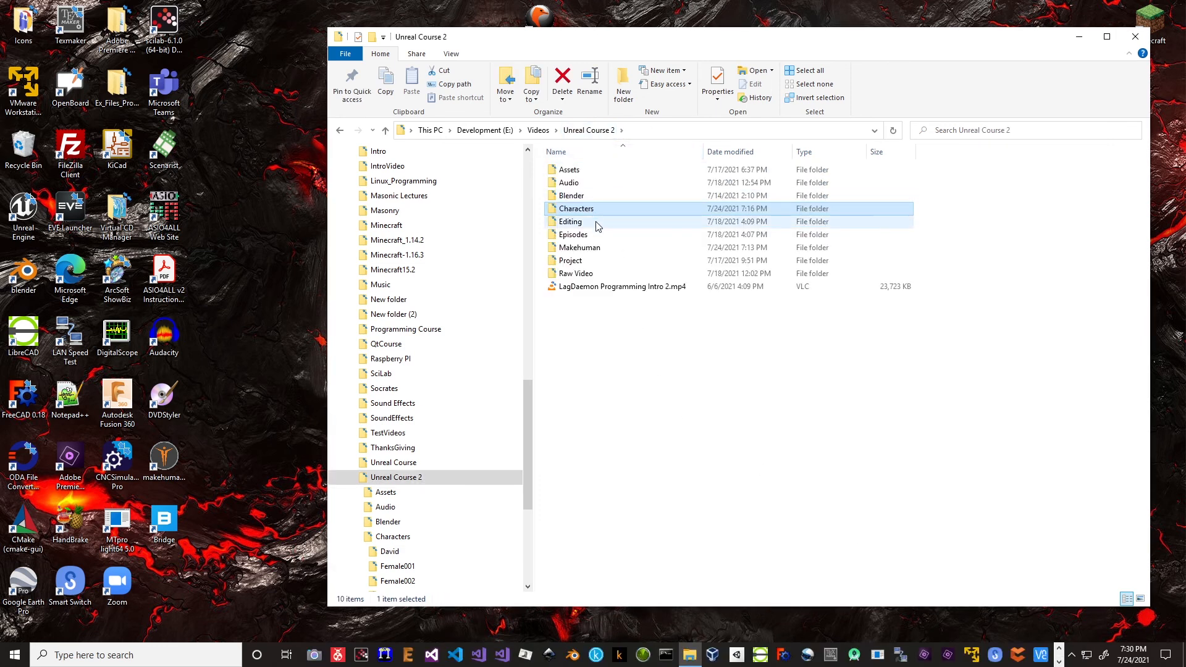
{"action": "double_click", "coordinate": [586, 262]}
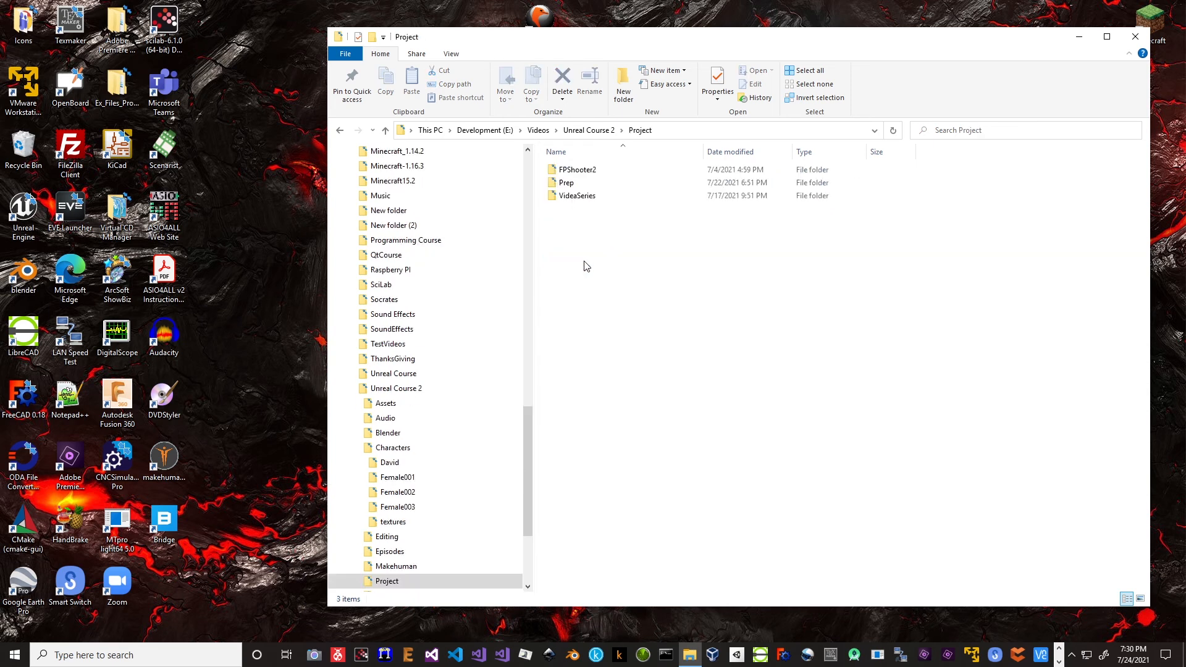
{"action": "double_click", "coordinate": [581, 198]}
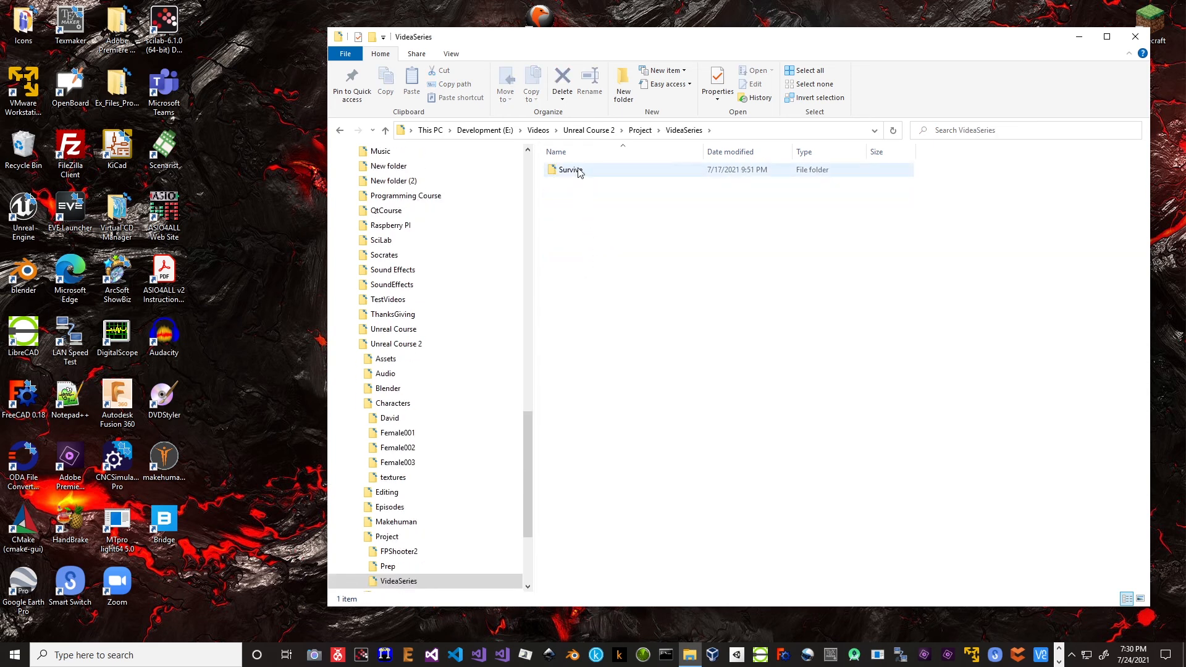
{"action": "double_click", "coordinate": [578, 175]}
{"action": "double_click", "coordinate": [571, 171]}
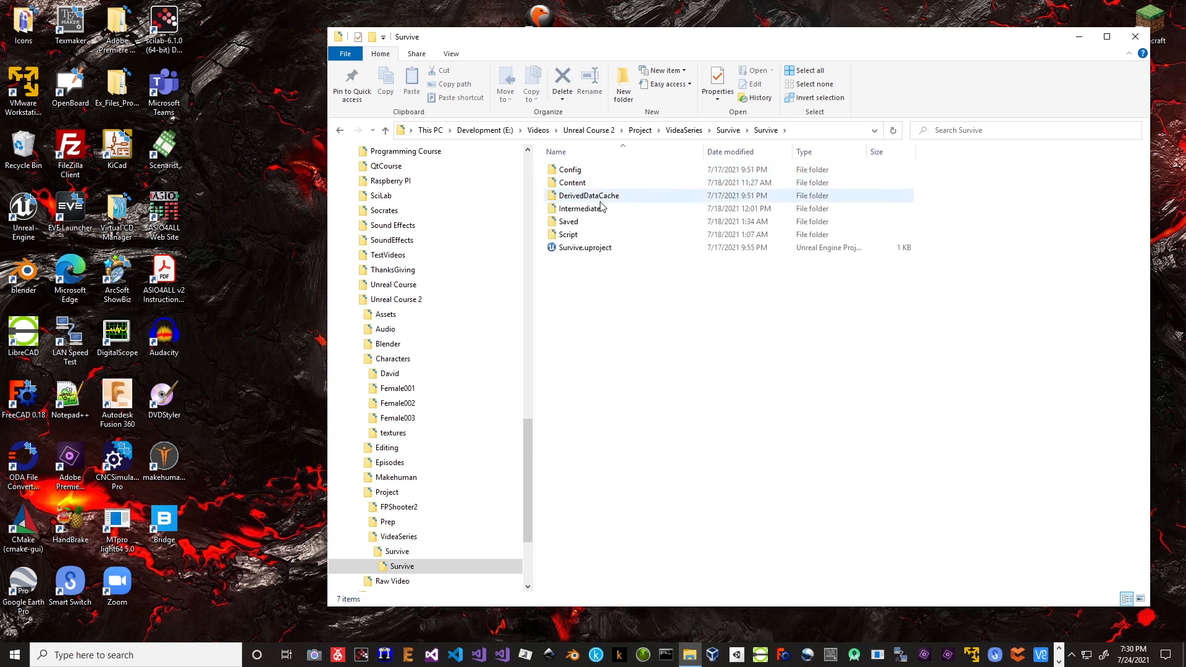
{"action": "left_click", "coordinate": [587, 248]}
{"action": "double_click", "coordinate": [587, 249]}
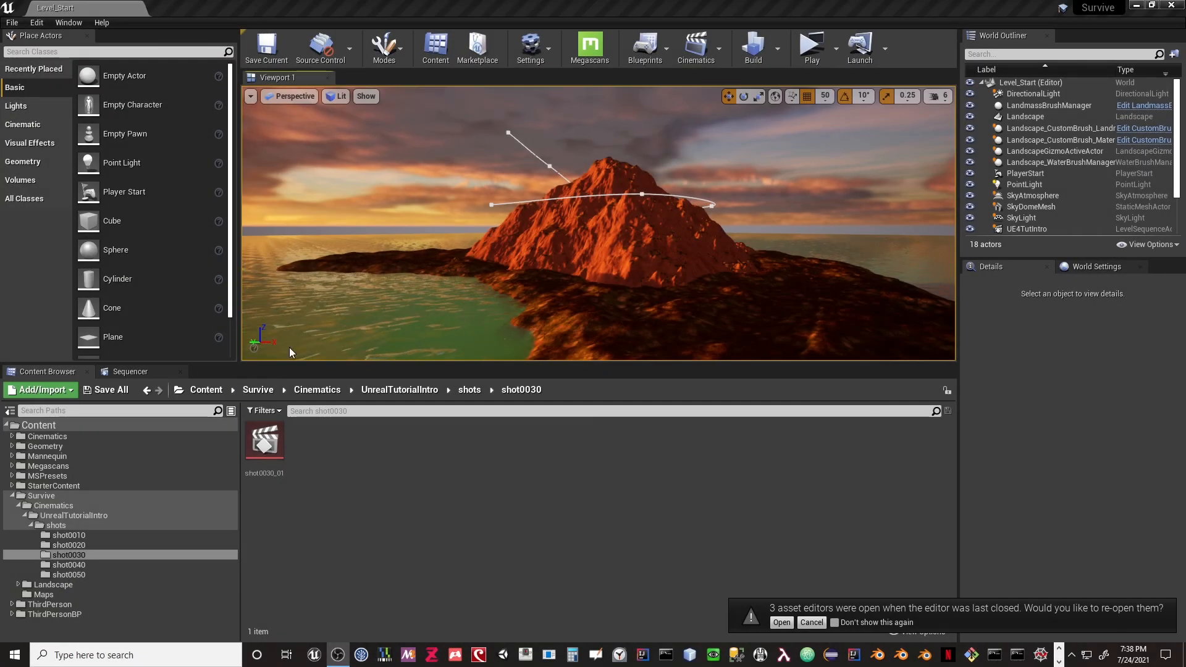
- Inspect the landscape and playtest the level in a maximized preview window, running the mannequin toward the mountain before ending the session
{"action": "left_click", "coordinate": [710, 272]}
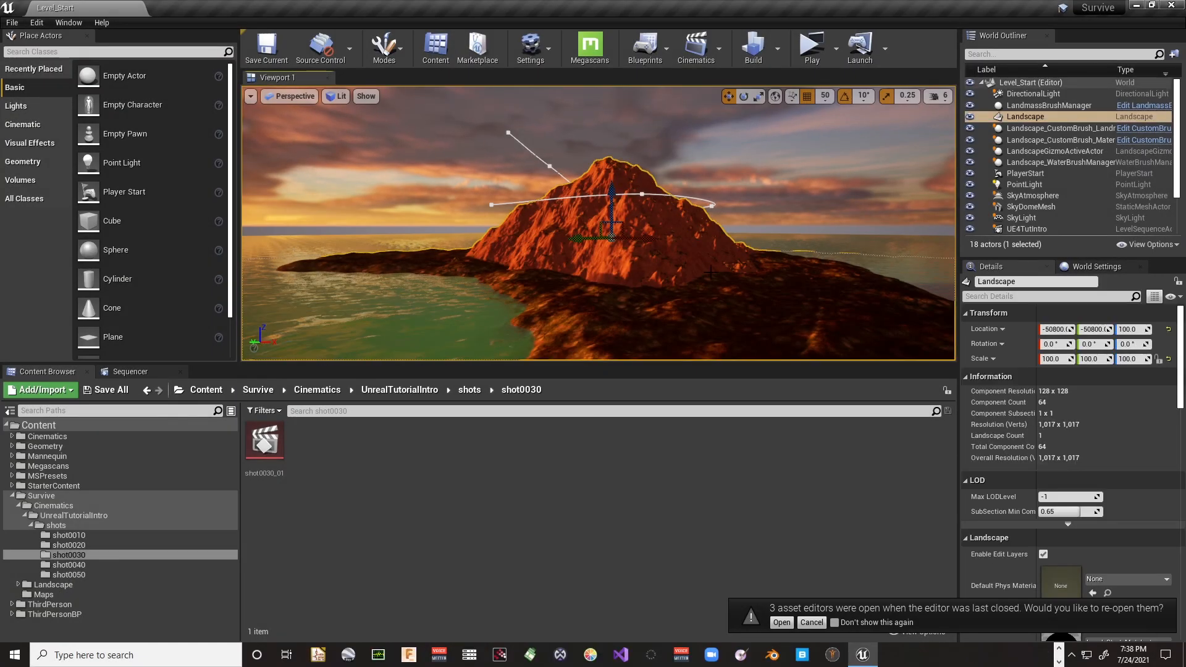
{"action": "left_click", "coordinate": [1014, 117]}
{"action": "mouse_move", "coordinate": [711, 241]}
{"action": "right_mouse_down"}
{"action": "mouse_move", "coordinate": [630, 265]}
{"action": "mouse_move", "coordinate": [571, 263]}
{"action": "mouse_move", "coordinate": [741, 286]}
{"action": "mouse_move", "coordinate": [782, 265]}
{"action": "mouse_move", "coordinate": [757, 303]}
{"action": "mouse_move", "coordinate": [723, 265]}
{"action": "mouse_move", "coordinate": [645, 259]}
{"action": "mouse_move", "coordinate": [703, 253]}
{"action": "right_mouse_up"}
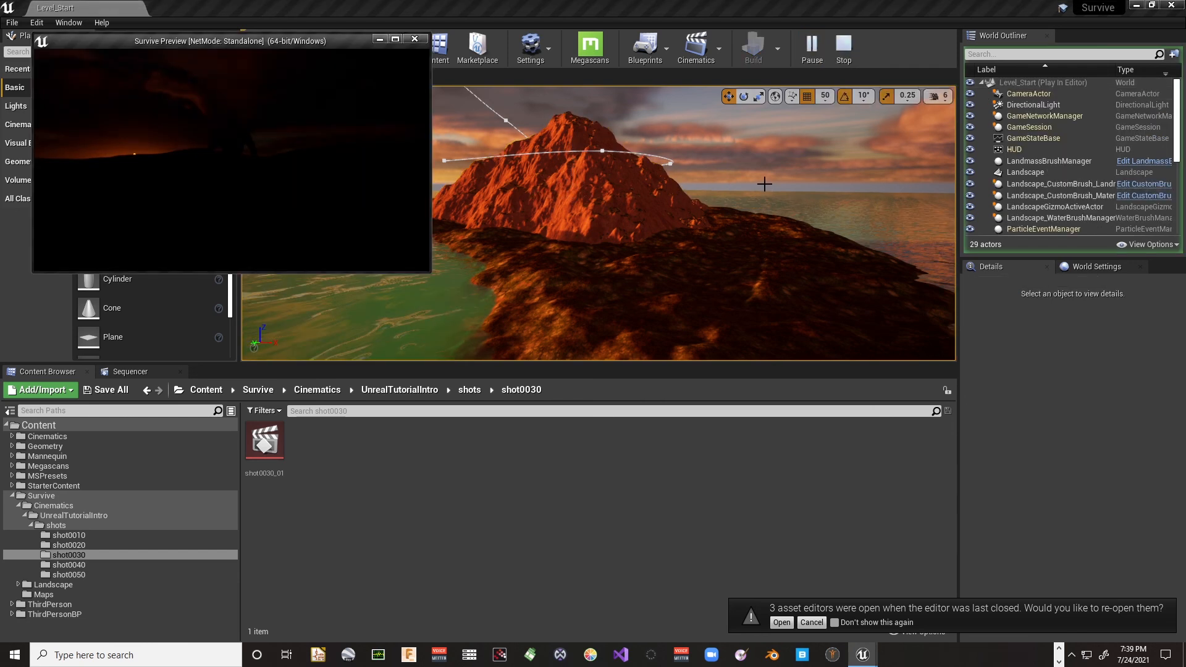
{"action": "left_click", "coordinate": [395, 40]}
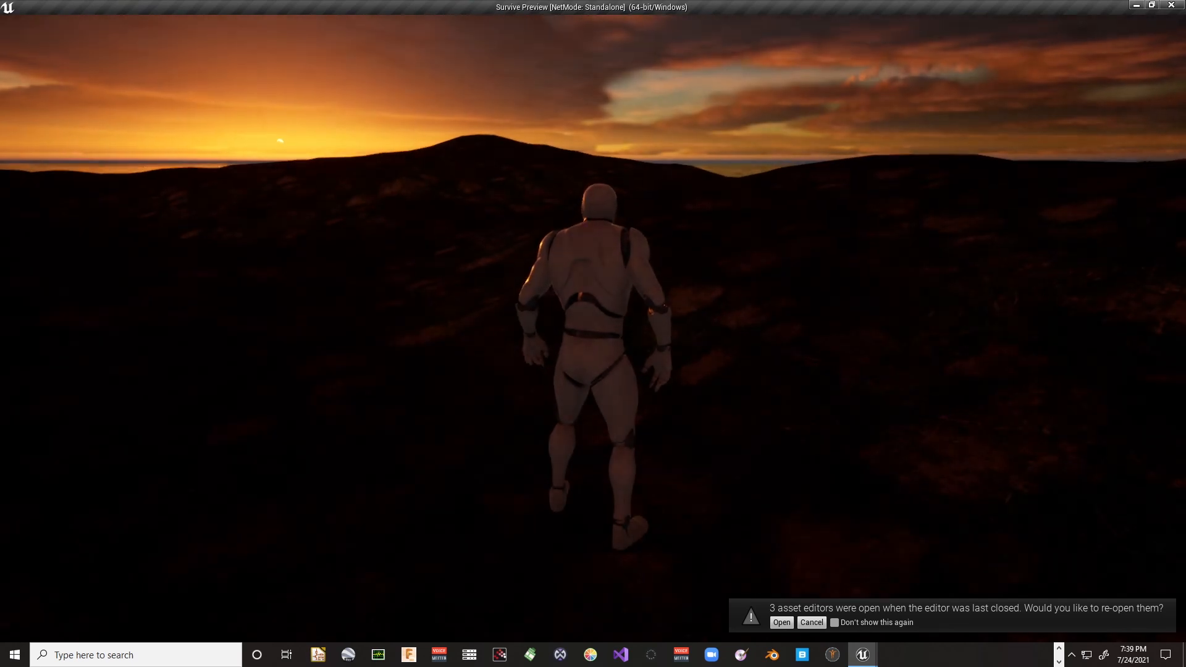
{"action": "key", "text": "w"}
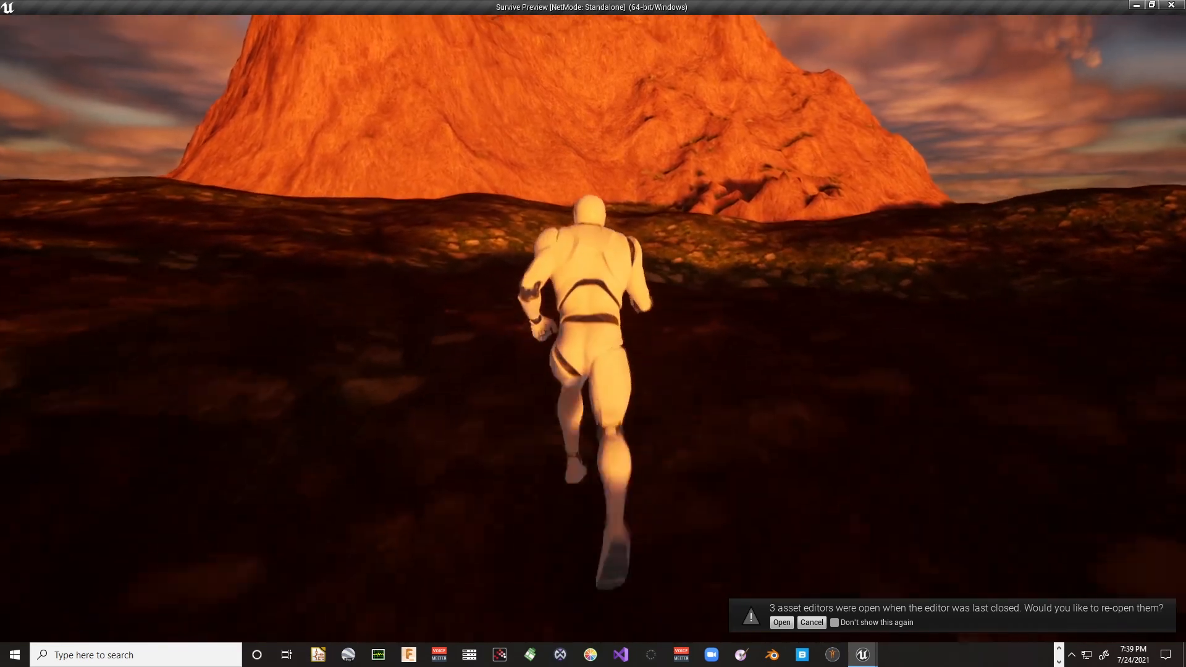
{"action": "key", "text": "Escape"}
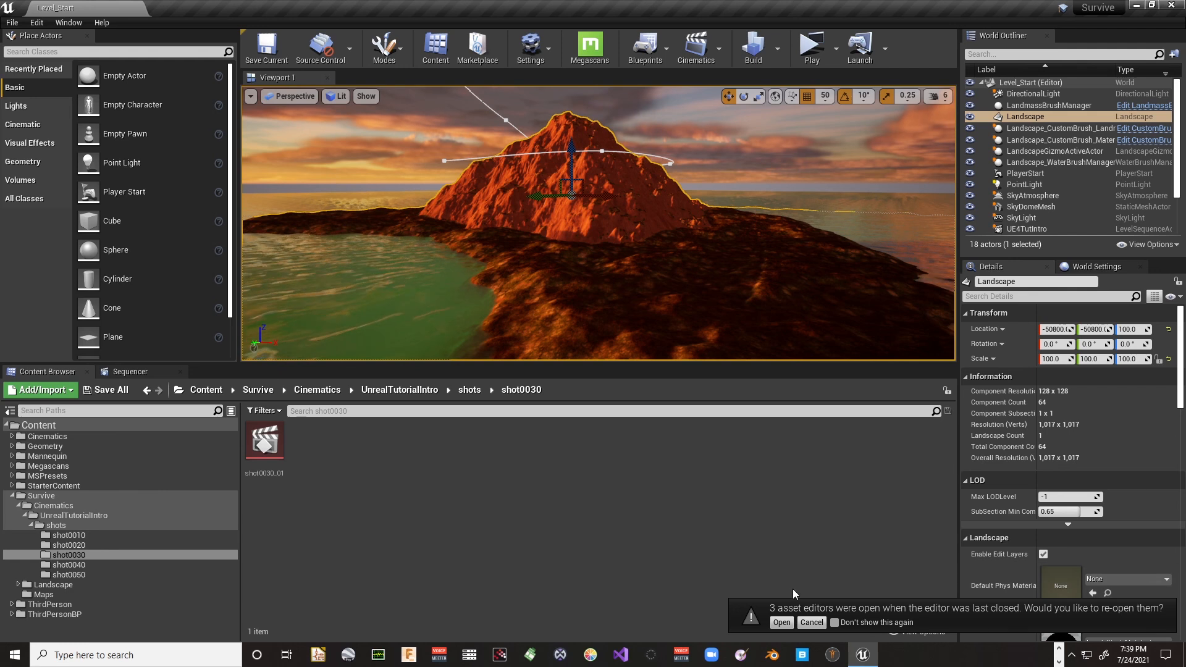
- Decline reopening the three asset editors from the last session and leave the shot0030 folder without creating an asset
{"action": "left_click", "coordinate": [811, 622]}
{"action": "right_click", "coordinate": [409, 456]}
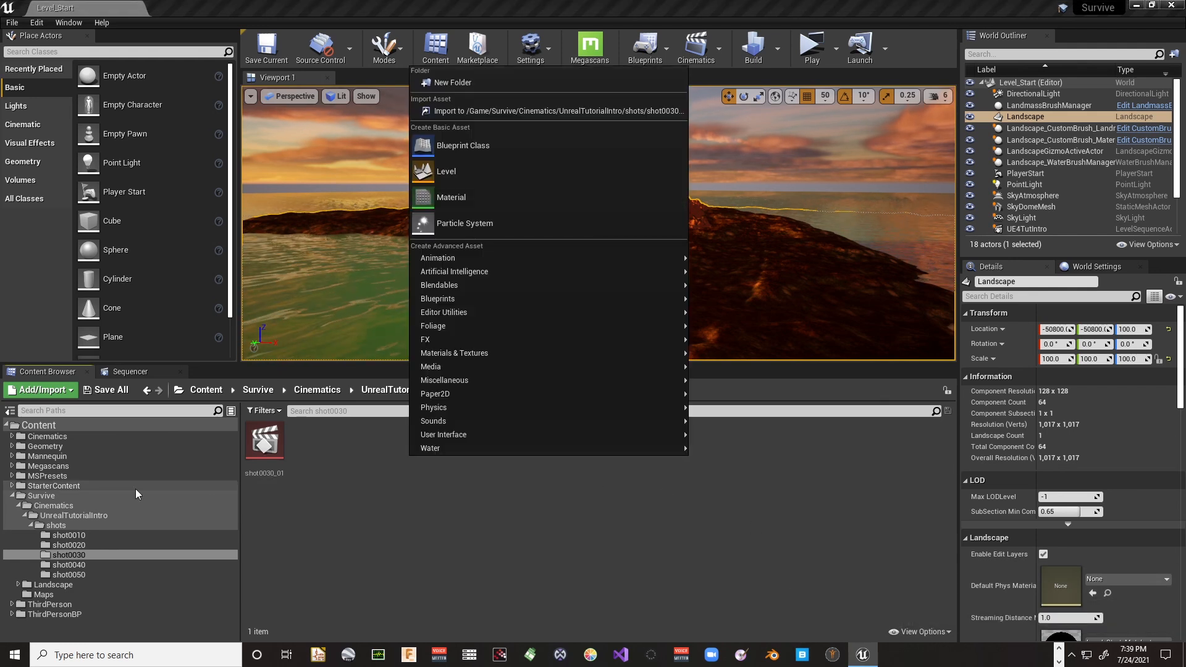
{"action": "left_click", "coordinate": [322, 535]}
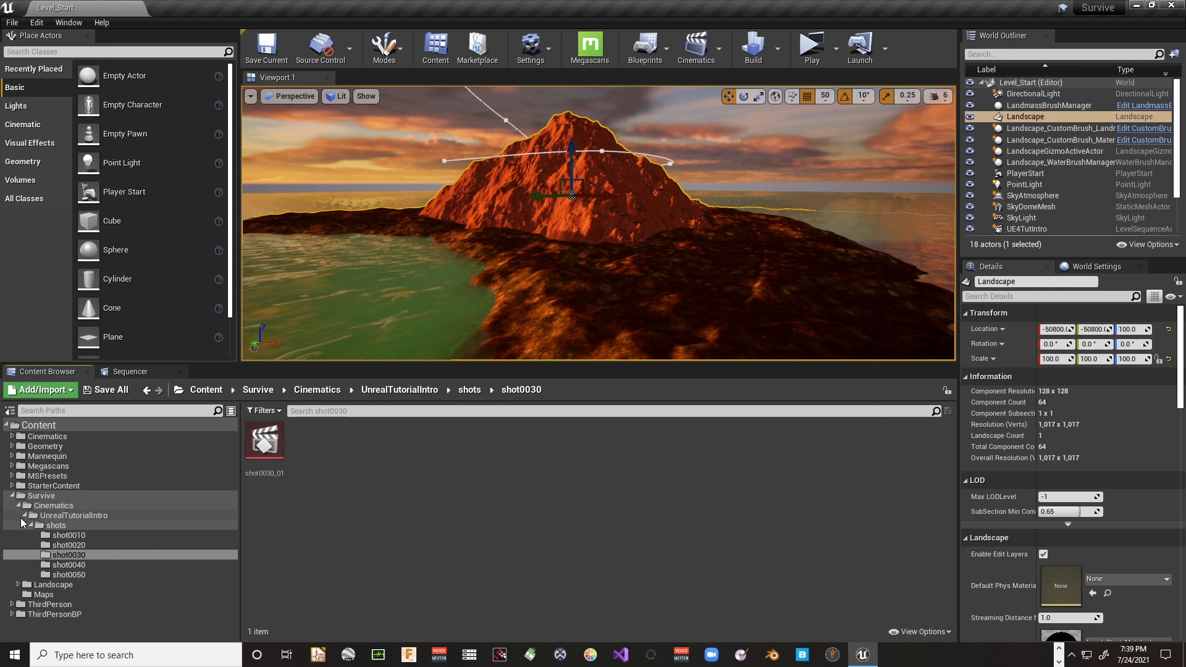